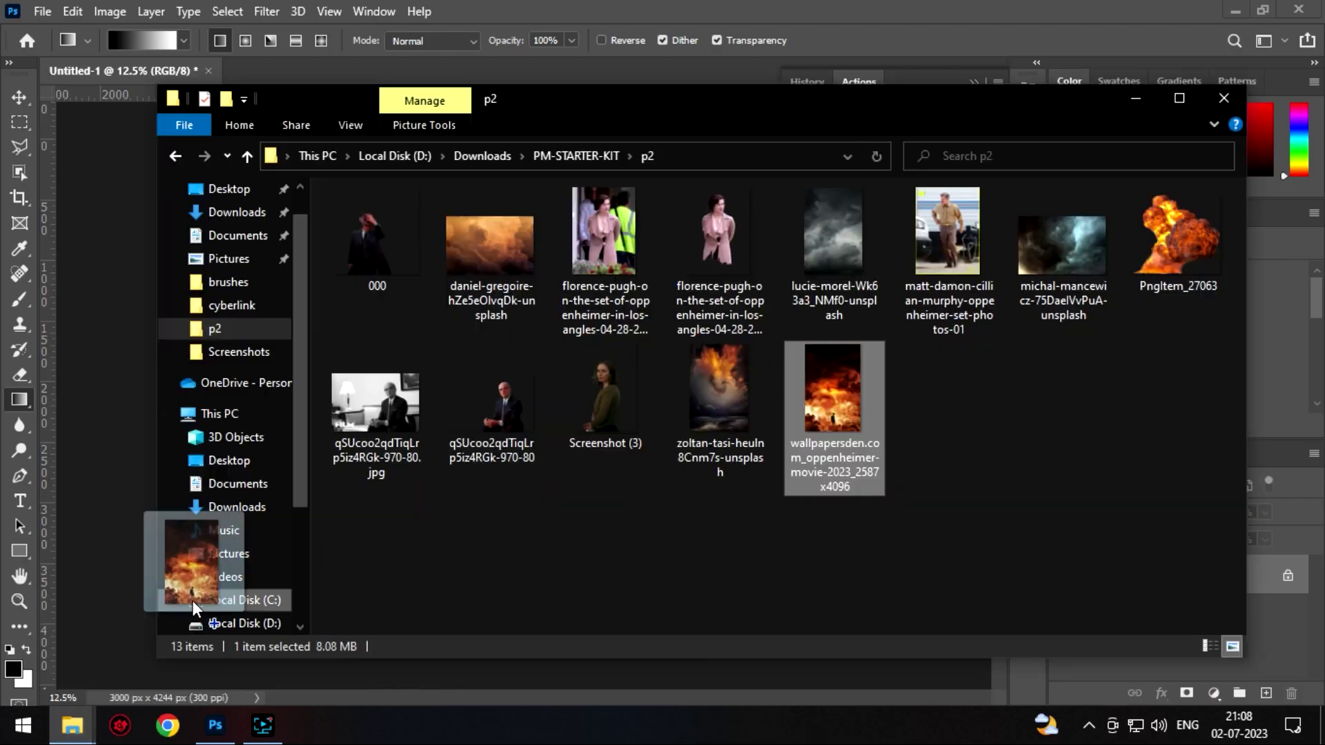
# - Place the explosion clouds photo, stretch it across the poster width and nudge it upward
pyautogui.moveTo(207, 552); pyautogui.dragTo(583, 438)
pyautogui.moveTo(692, 397); pyautogui.dragTo(705, 397)
pyautogui.moveTo(354, 397); pyautogui.dragTo(343, 397)
pyautogui.moveTo(483, 483); pyautogui.dragTo(474, 463)
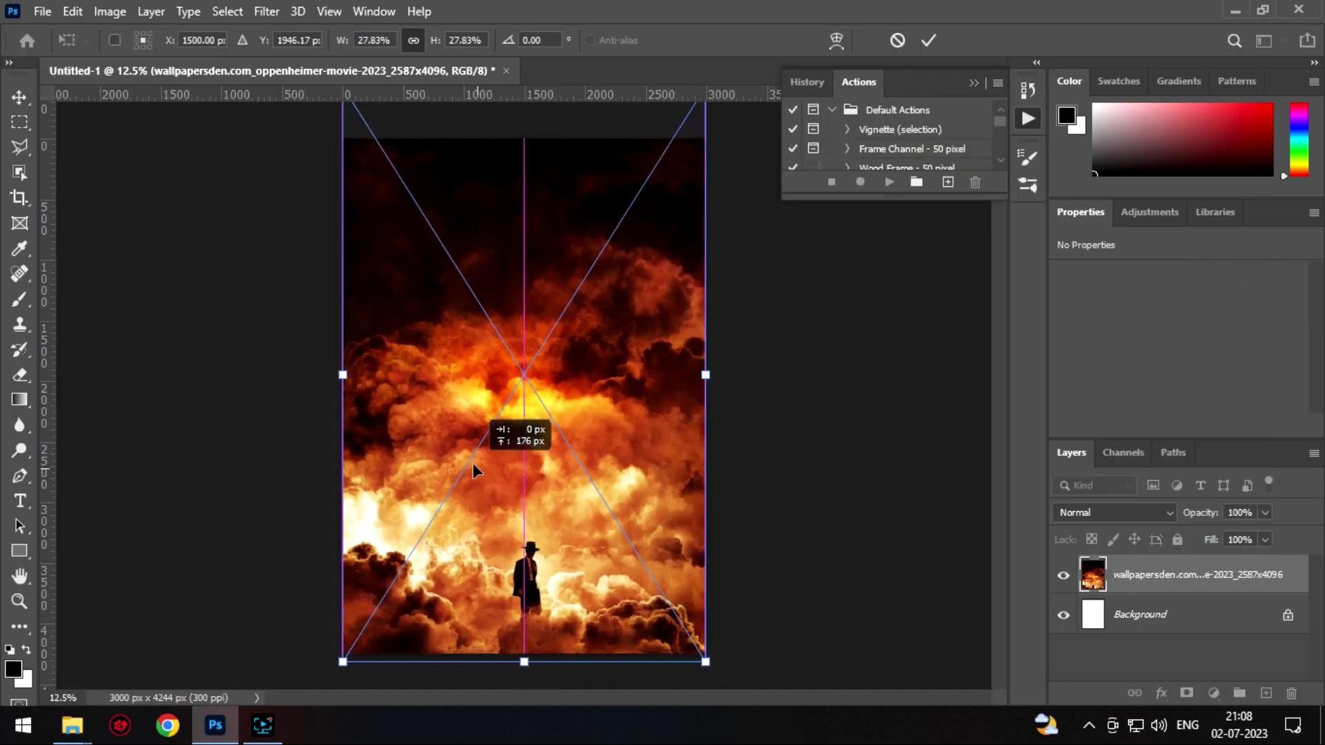
pyautogui.press('Return')
pyautogui.click(1186, 693)
# - Fade the top of the clouds to white with a mask gradient, then brush the lower clouds back
pyautogui.press('g')
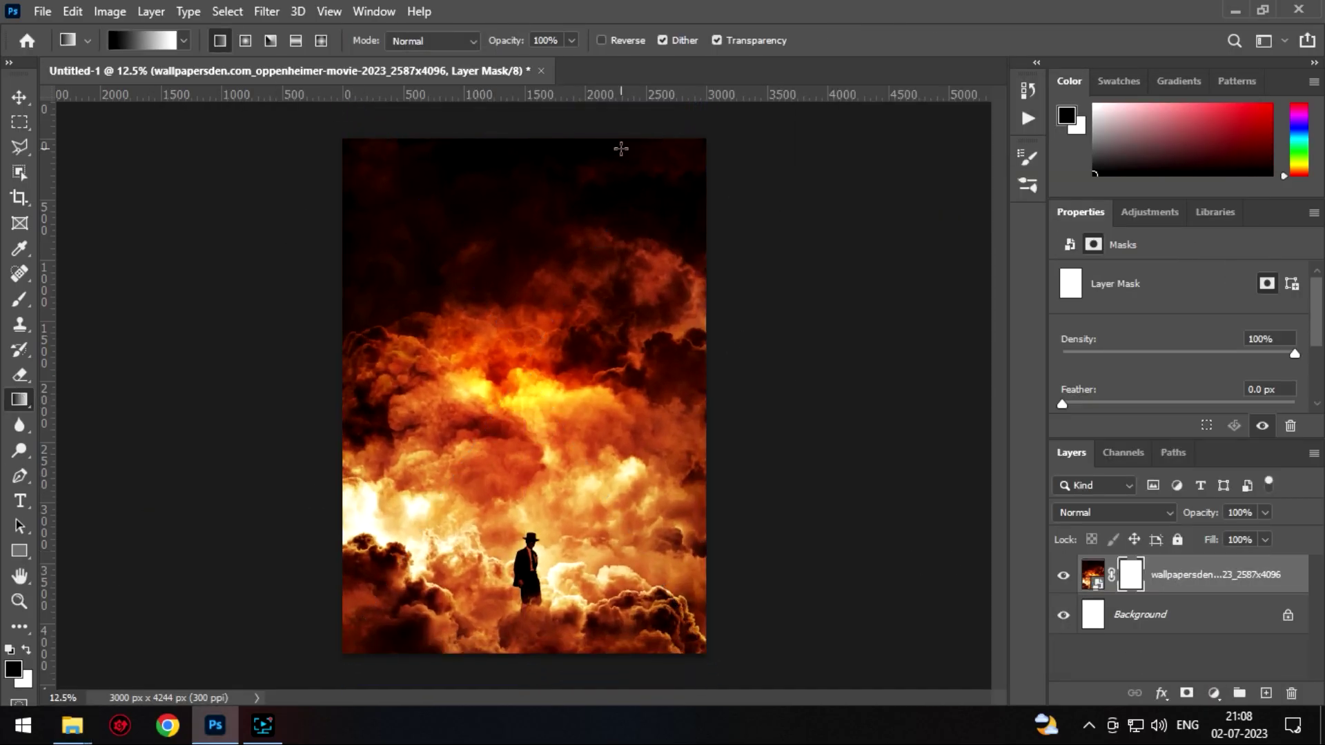
pyautogui.moveTo(530, 234); pyautogui.dragTo(564, 697)
pyautogui.press('b')
pyautogui.press('x')
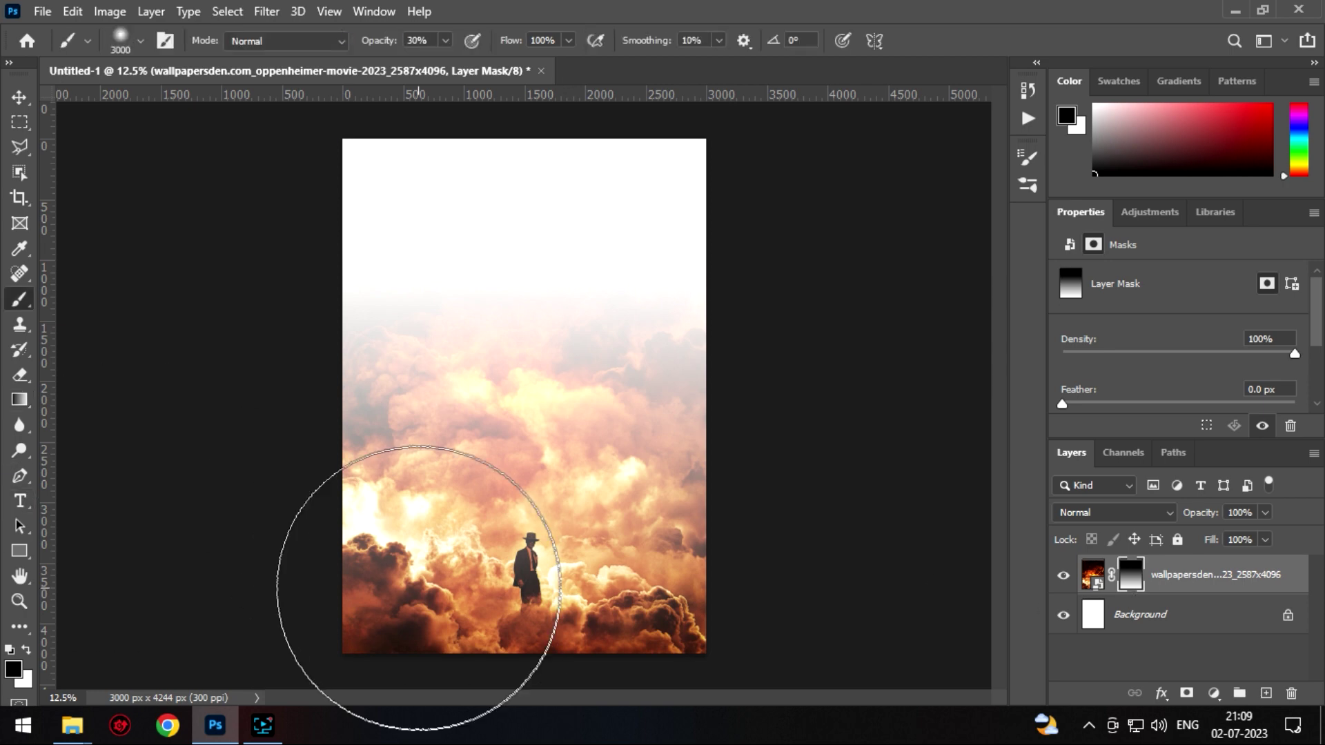
pyautogui.moveTo(497, 630); pyautogui.dragTo(538, 624)
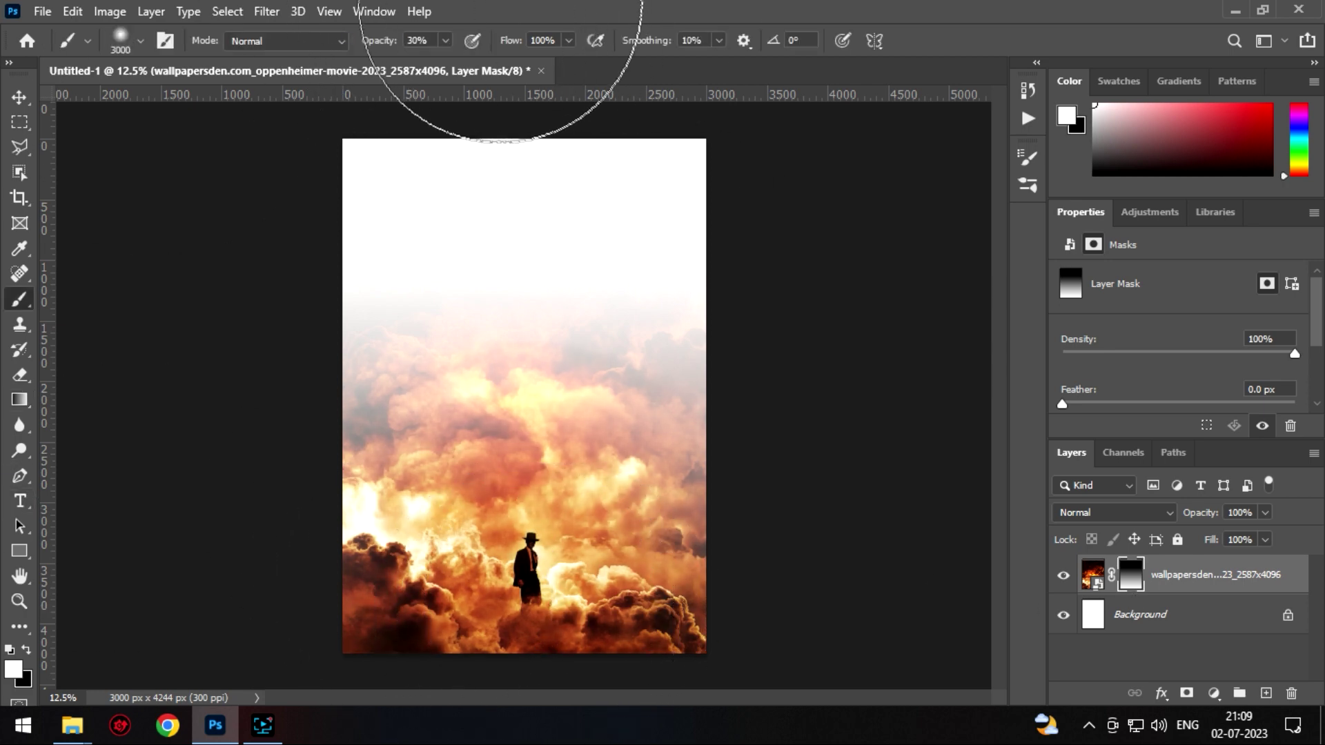
pyautogui.moveTo(524, 497); pyautogui.dragTo(710, 576)
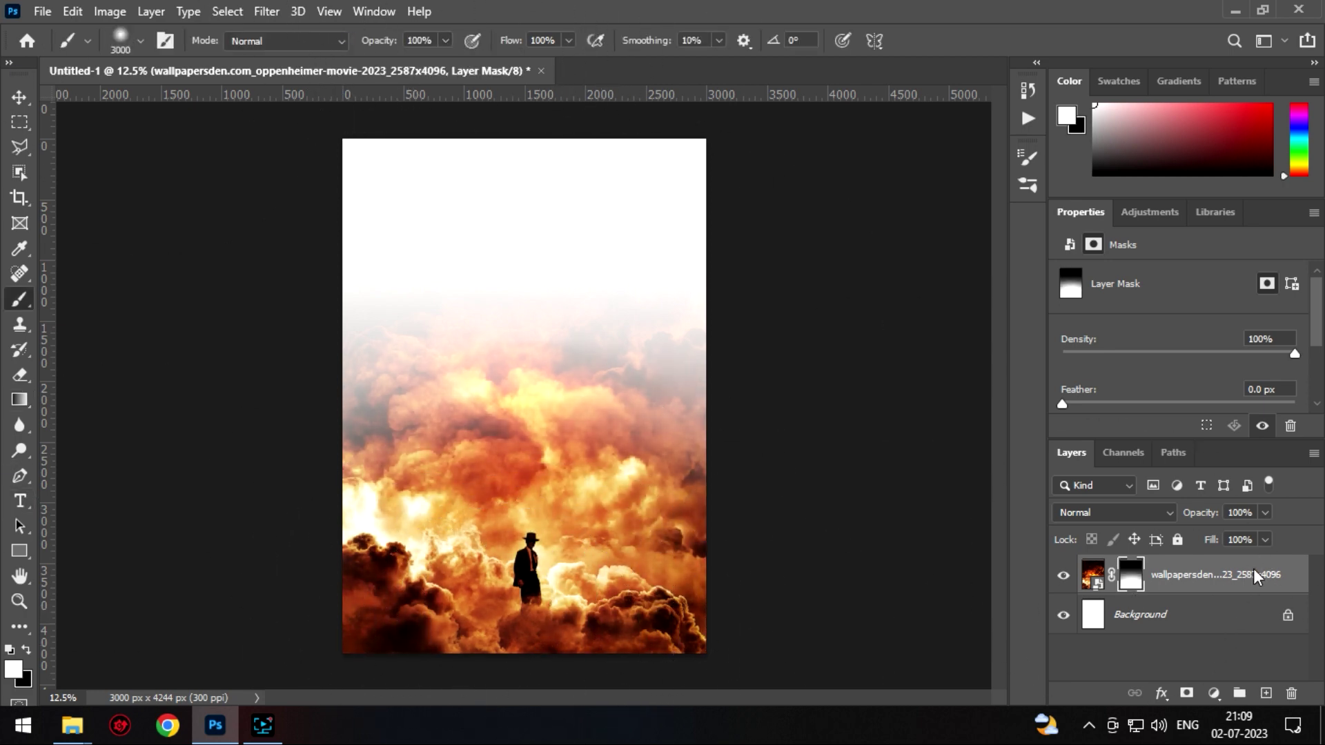
pyautogui.press('0')
# - Set the brush to black, select the Background layer and bring up the p2 image folder
pyautogui.press('c')
pyautogui.press('b')
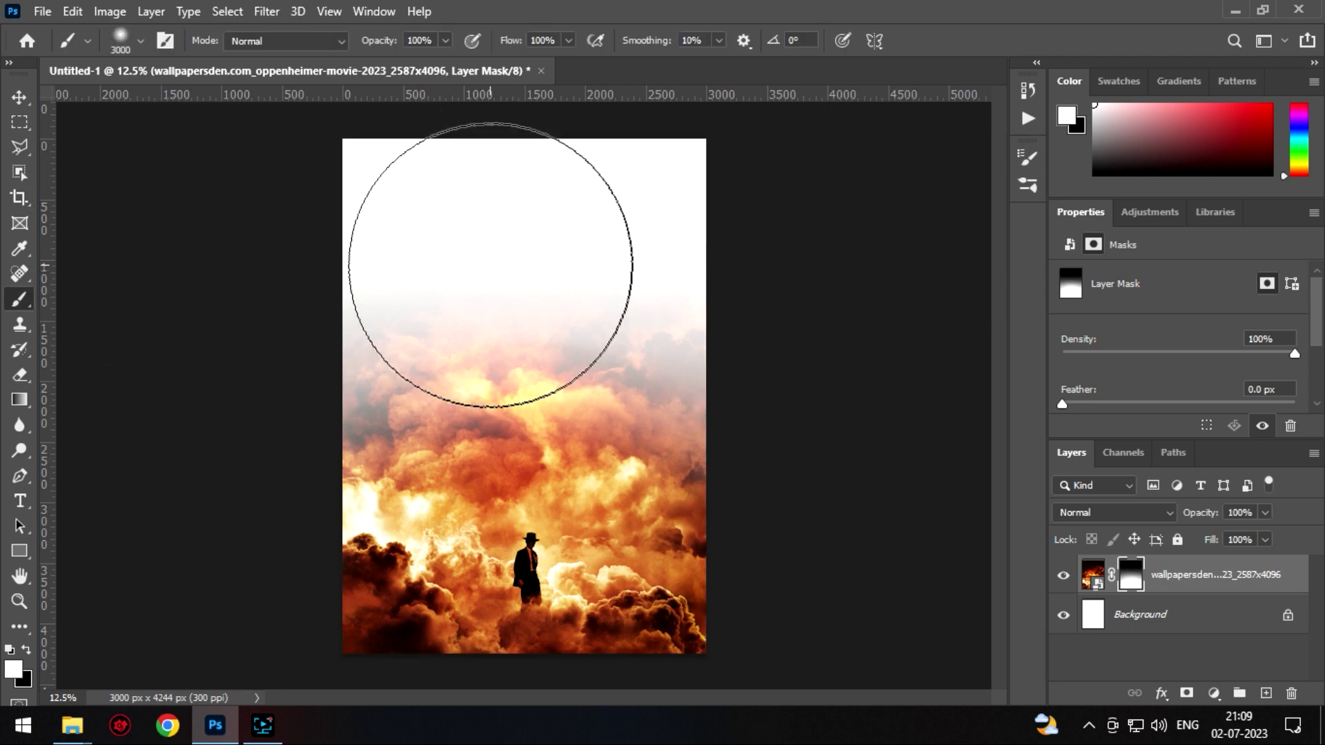
pyautogui.press('x')
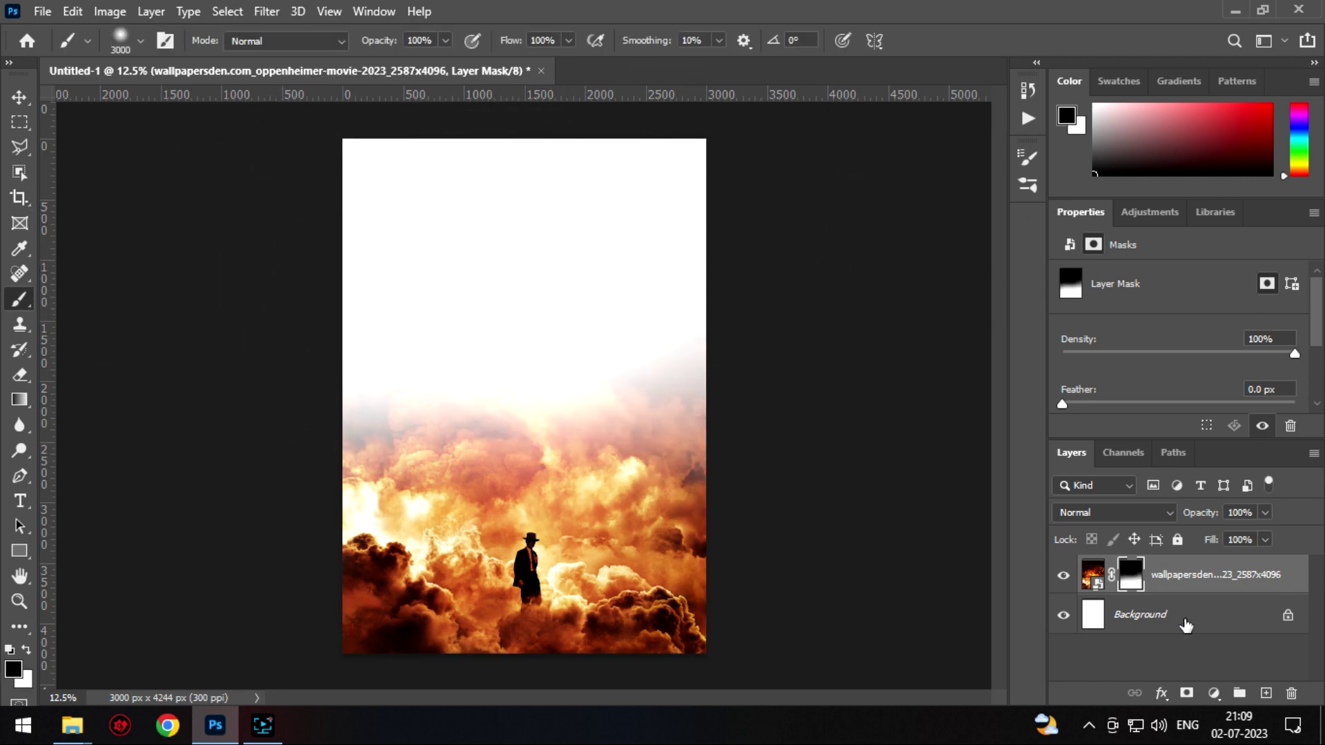
pyautogui.click(1173, 614)
pyautogui.click(72, 725)
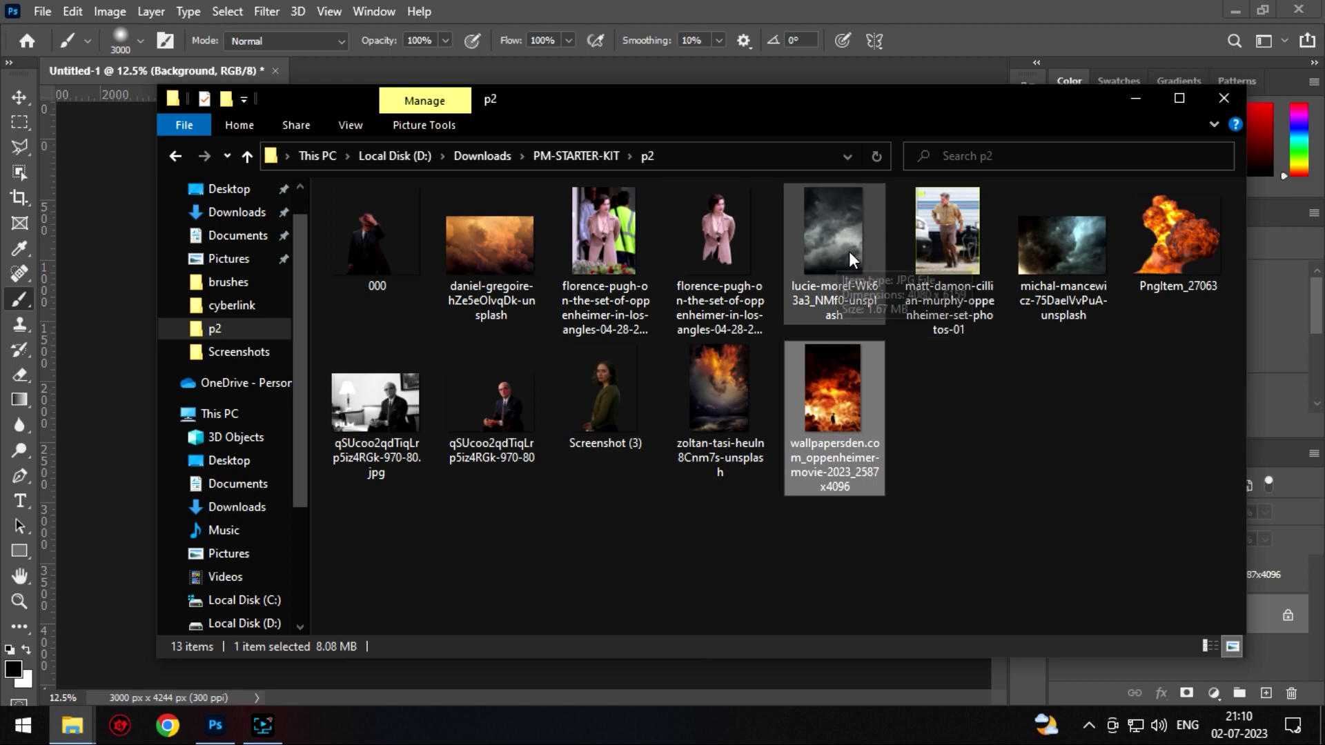
# - Place the dark storm clouds photo stretched to fill the poster
pyautogui.moveTo(835, 239); pyautogui.dragTo(103, 421)
pyautogui.moveTo(693, 395); pyautogui.dragTo(709, 396)
pyautogui.moveTo(353, 395); pyautogui.dragTo(343, 396)
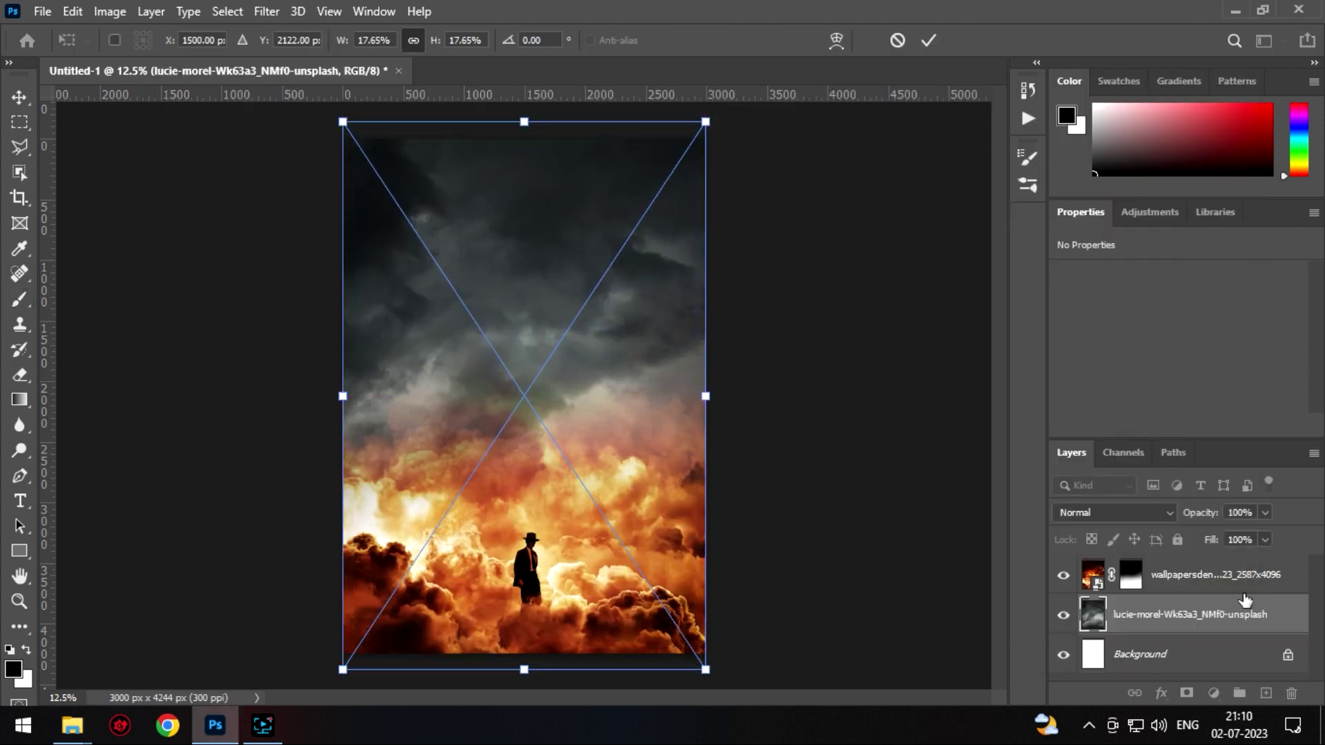
pyautogui.press('Return')
# - Add Color Balance and Hue/Saturation, warming midtones toward red and pushing shadows toward blue
pyautogui.click(1214, 693)
pyautogui.click(1228, 514)
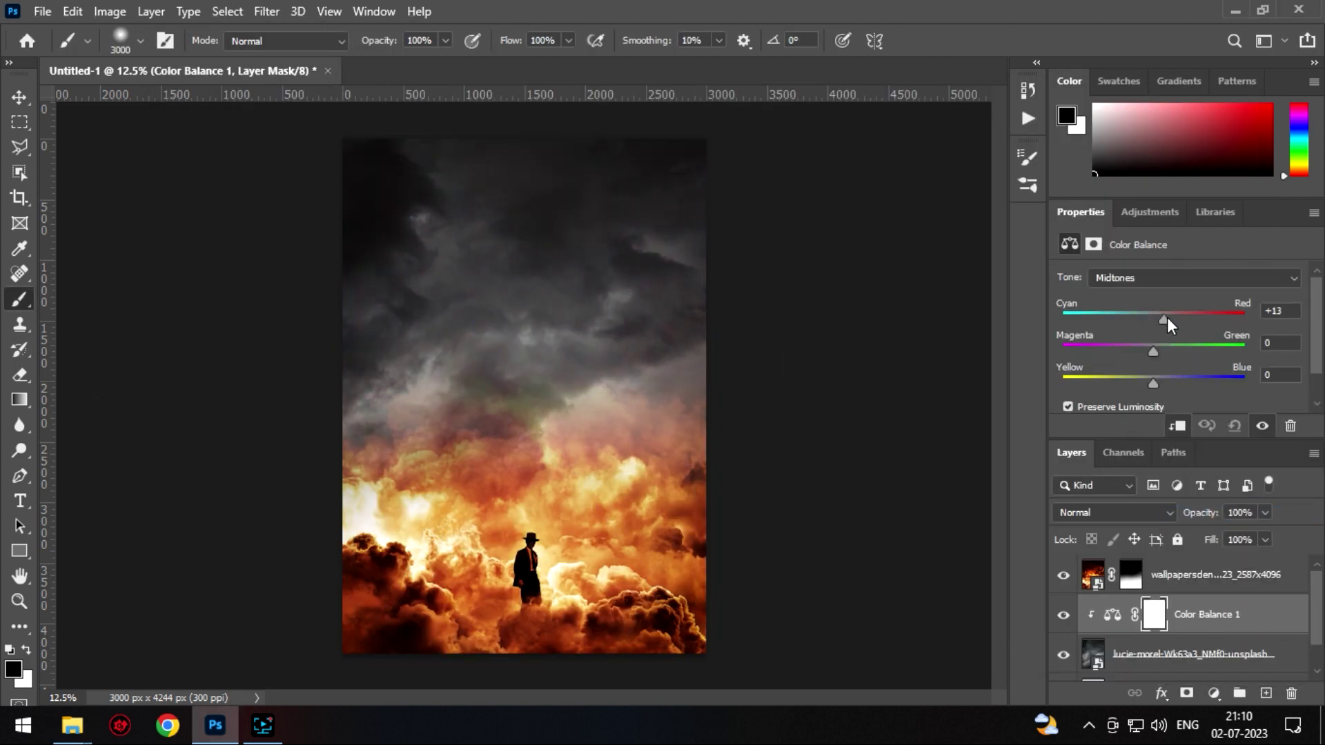
pyautogui.click(1207, 654)
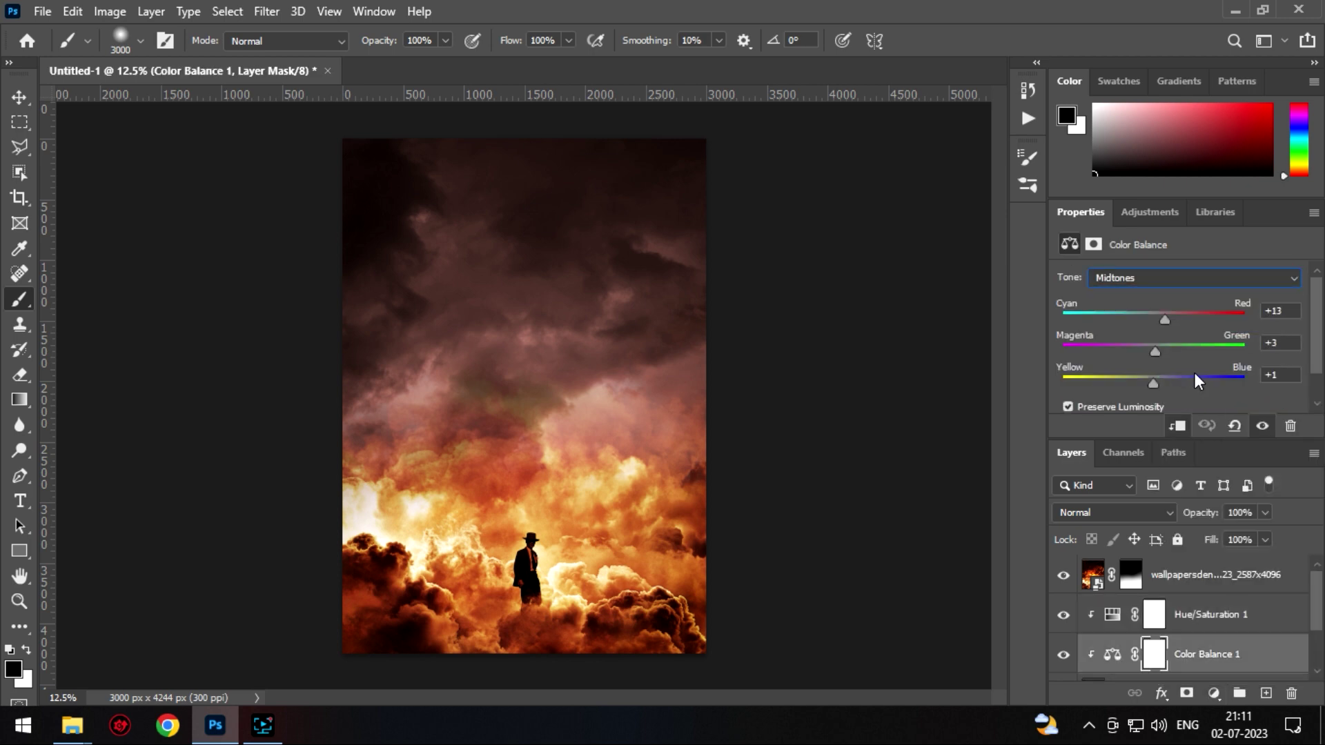
pyautogui.moveTo(1166, 320); pyautogui.dragTo(1181, 322)
pyautogui.moveTo(1152, 383); pyautogui.dragTo(1131, 384)
pyautogui.click(1173, 277)
pyautogui.click(1177, 295)
pyautogui.moveTo(1185, 320); pyautogui.dragTo(1162, 320)
pyautogui.moveTo(1150, 384); pyautogui.dragTo(1165, 384)
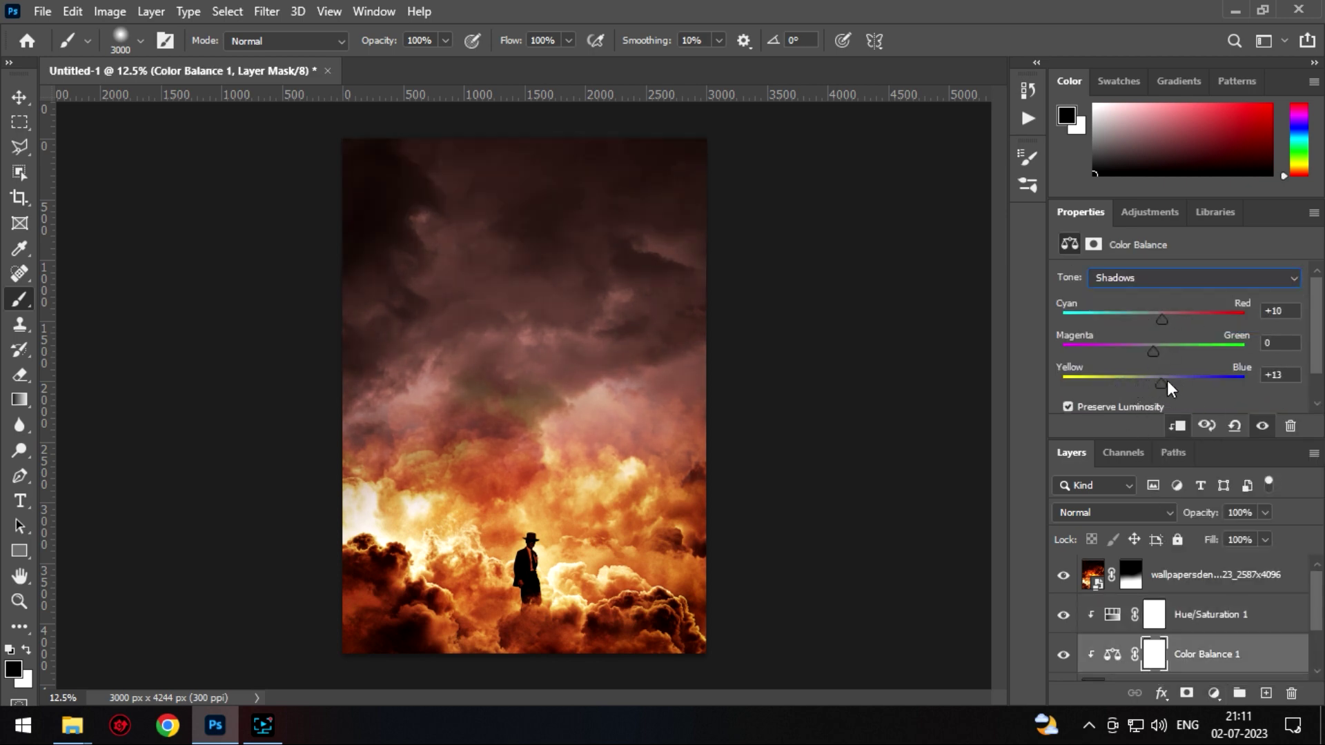
# - Add a clipped orange Solid Color fill sampled from the clouds, kept off dark areas via Blend If
pyautogui.click(1175, 626)
pyautogui.click(1214, 693)
pyautogui.click(566, 524)
pyautogui.click(847, 125)
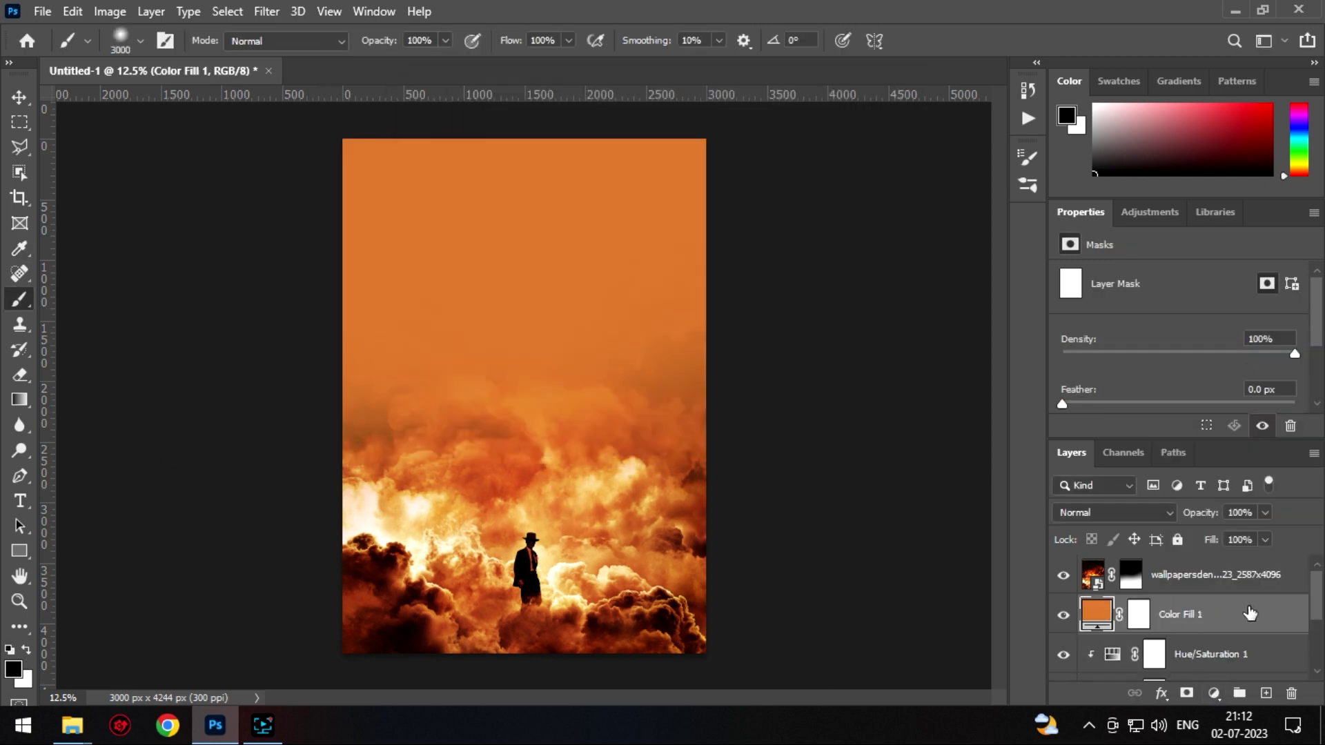
pyautogui.keyDown('alt'); pyautogui.click(1280, 634); pyautogui.keyUp('alt')
pyautogui.doubleClick(1277, 614)
pyautogui.moveTo(830, 469); pyautogui.dragTo(975, 473)
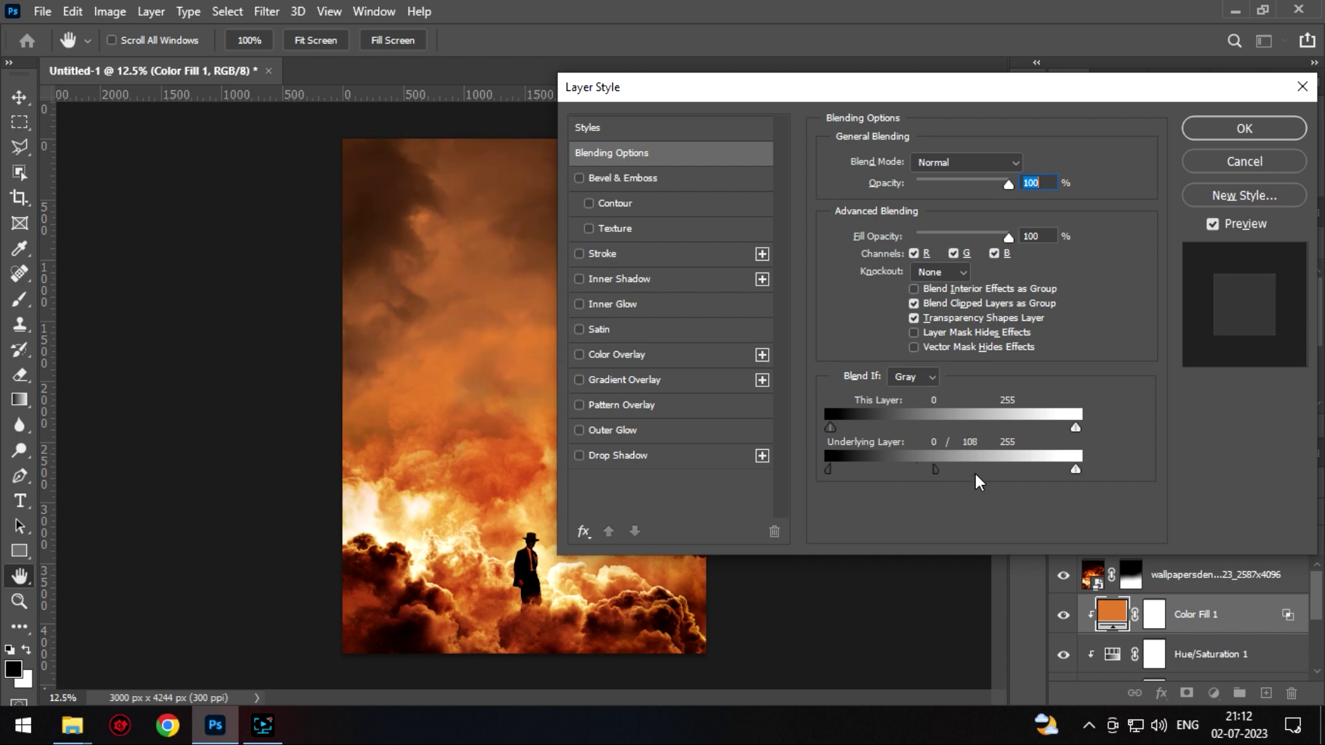
pyautogui.click(1242, 128)
# - Invert the Color Fill 1 mask, paint orange back into the sky, and place the second storm photo
pyautogui.click(1165, 616)
pyautogui.hotkey('ctrl', 'i')
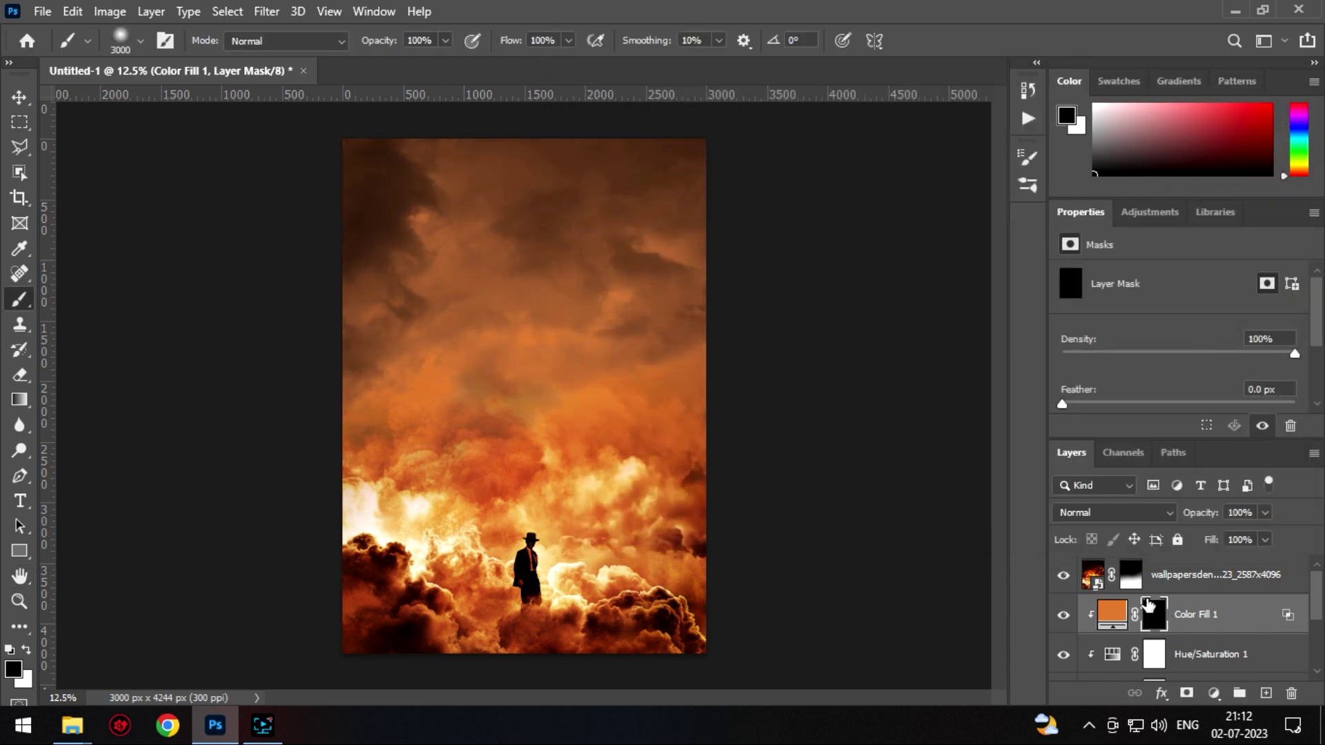
pyautogui.press('x')
pyautogui.moveTo(464, 406); pyautogui.dragTo(384, 434)
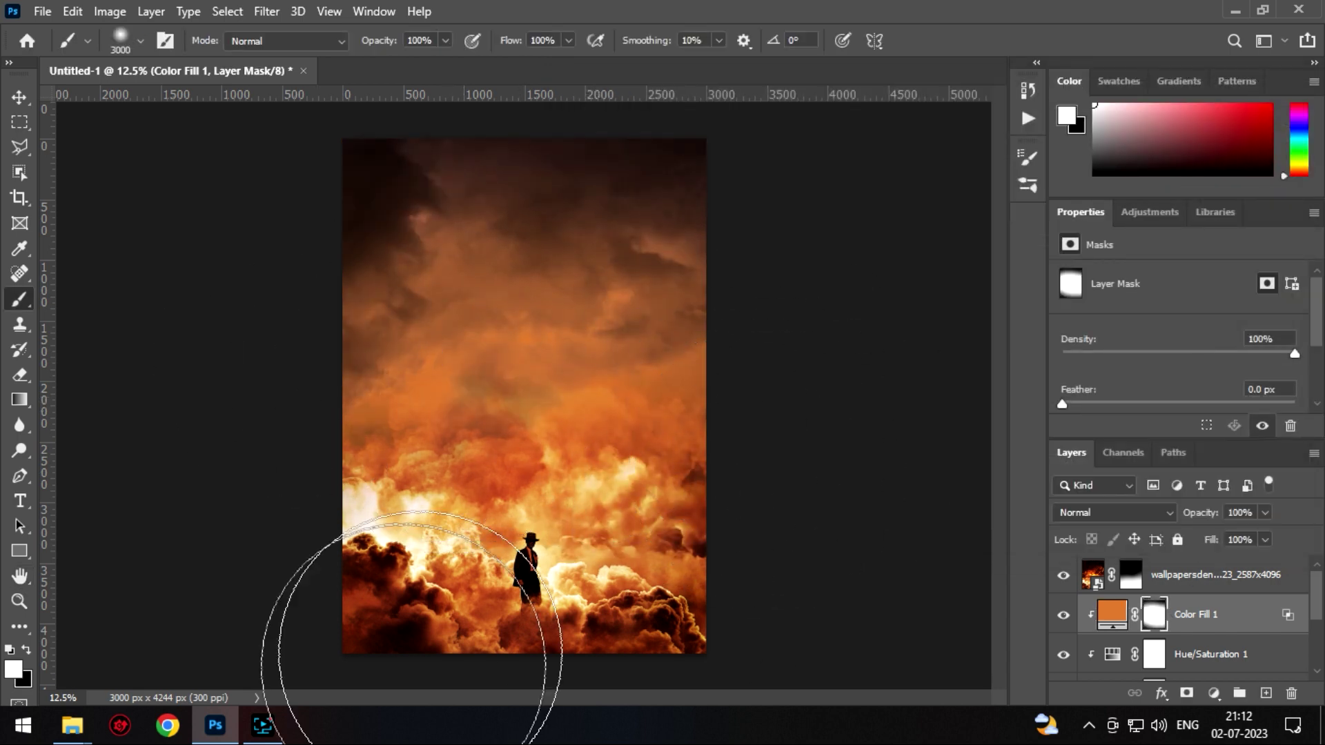
pyautogui.click(72, 724)
pyautogui.moveTo(1062, 286)
pyautogui.mouseDown()
pyautogui.moveTo(1021, 269)
pyautogui.moveTo(867, 603)
pyautogui.mouseUp()
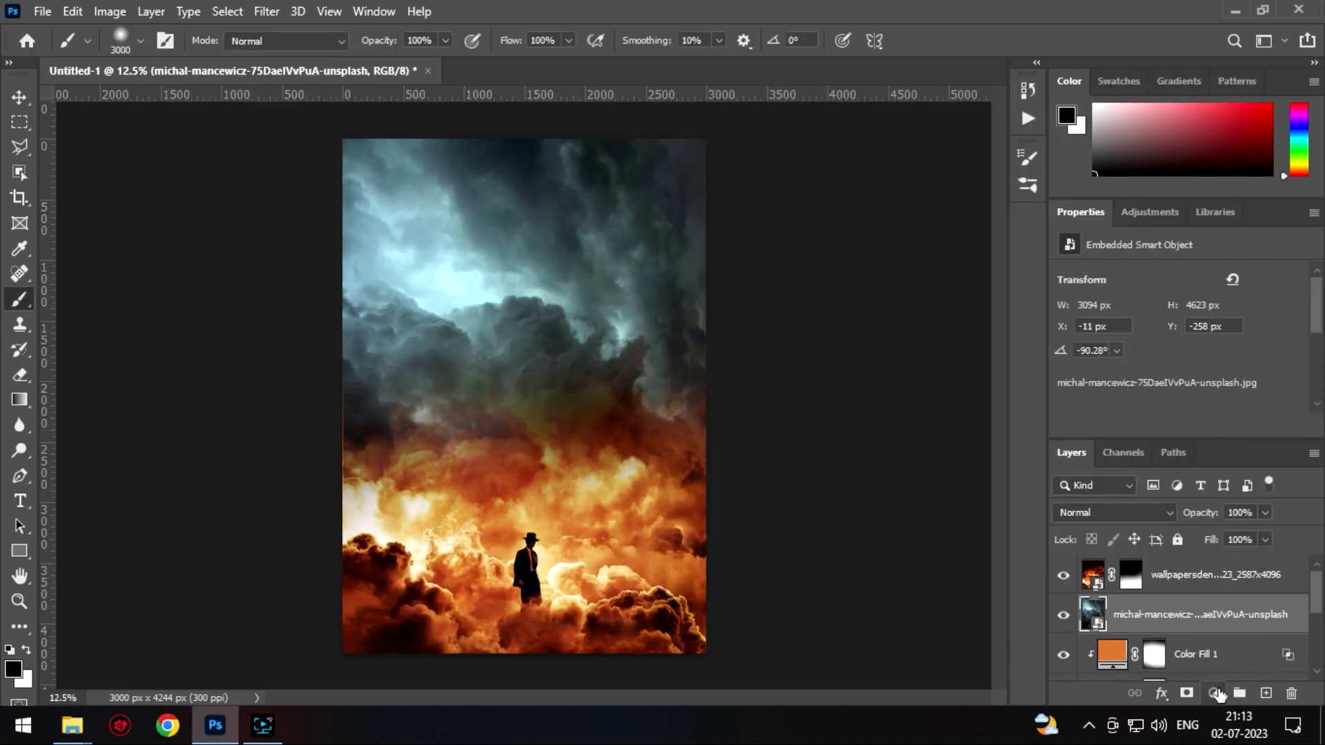
# - Reposition the new clouds photo and flip it horizontally
pyautogui.moveTo(532, 414); pyautogui.dragTo(549, 438)
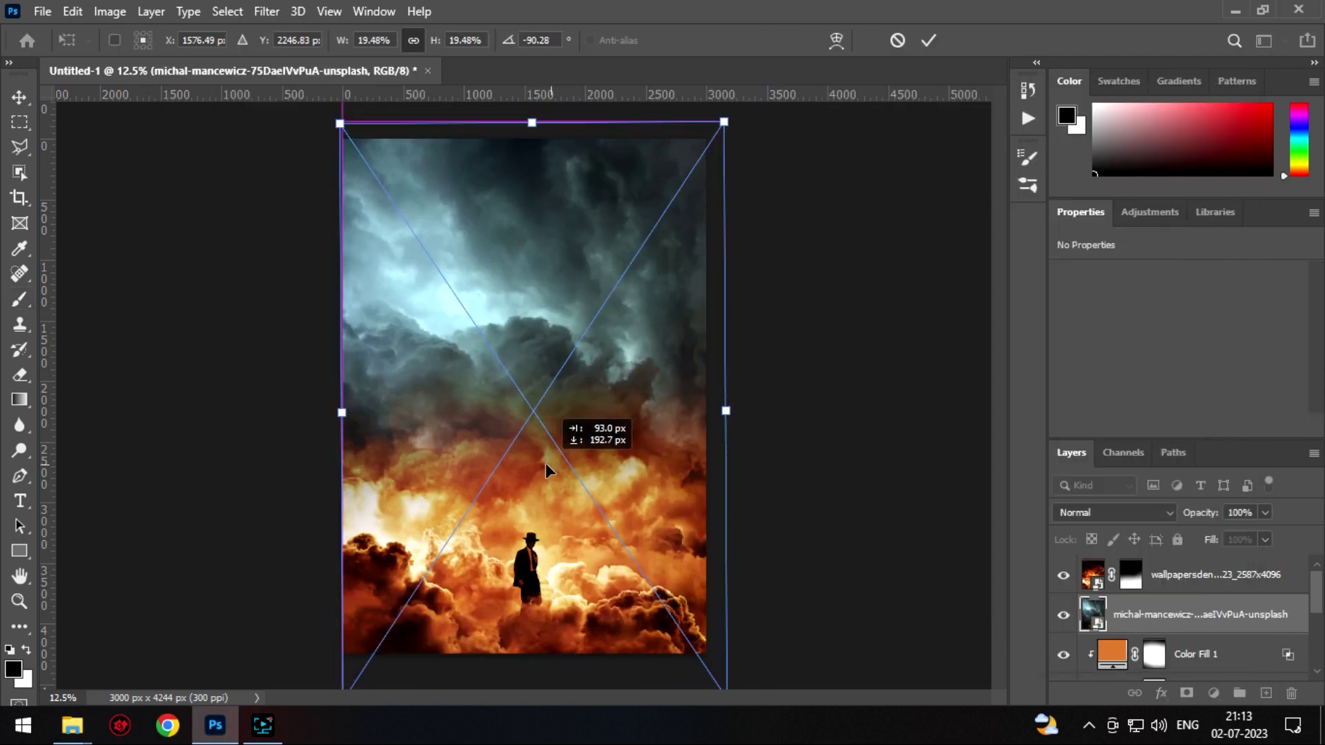
pyautogui.rightClick(692, 478)
pyautogui.click(750, 445)
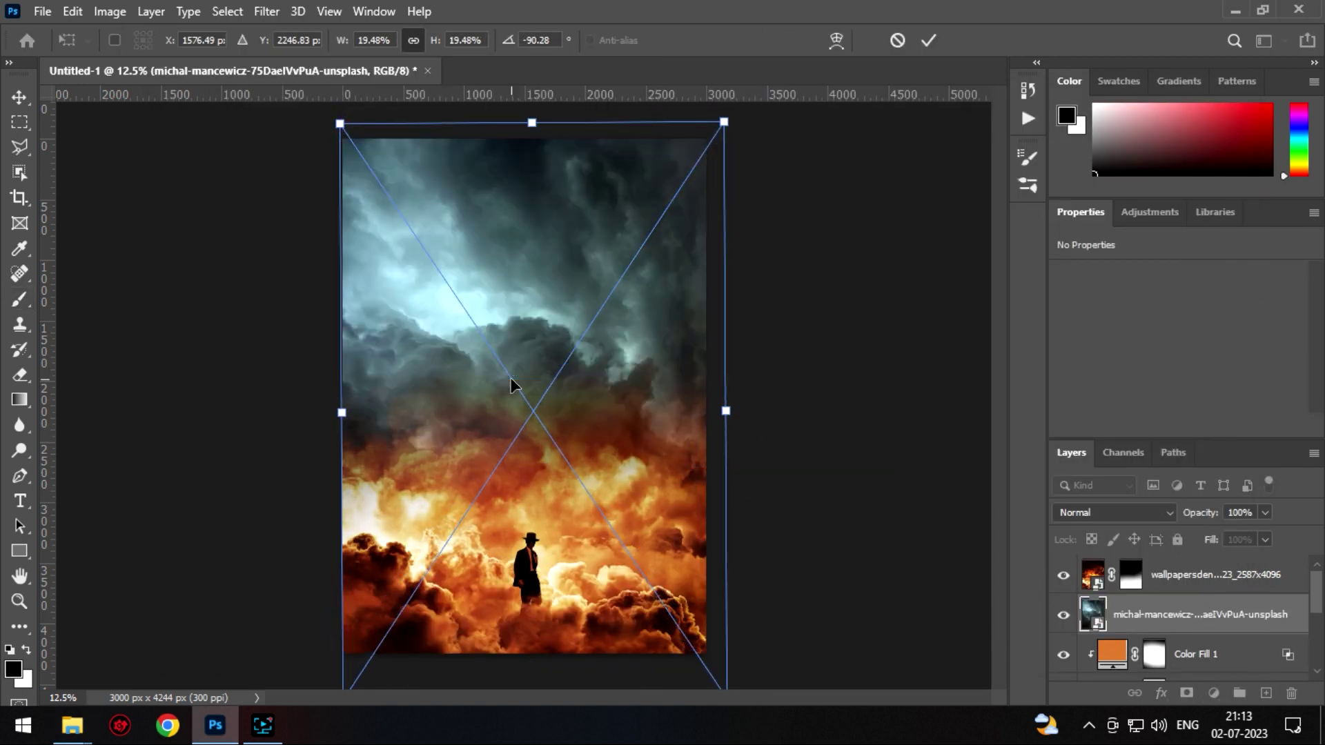
pyautogui.press('Return')
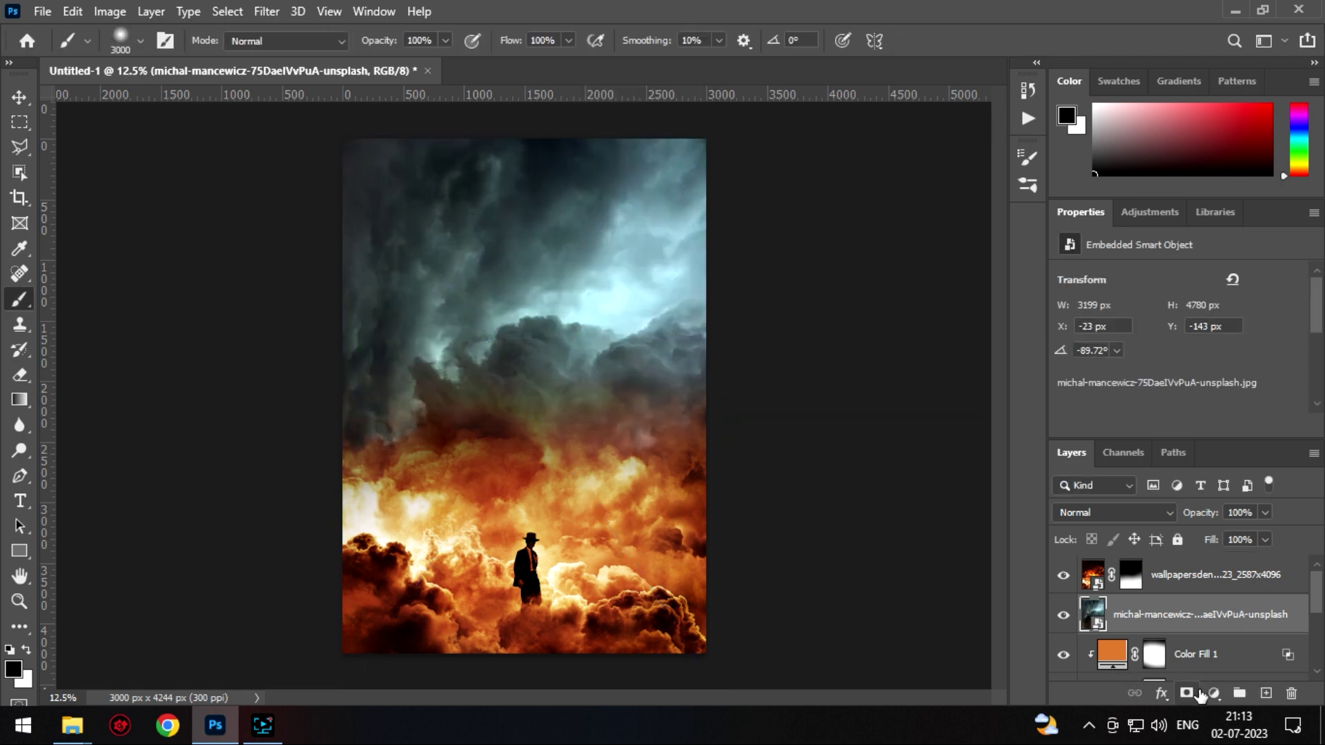
# - Add a clipped Color Balance pushing midtones toward red and yellow and shadows toward red
pyautogui.click(1214, 693)
pyautogui.click(1214, 519)
pyautogui.click(1177, 426)
pyautogui.moveTo(1152, 384); pyautogui.dragTo(1142, 384)
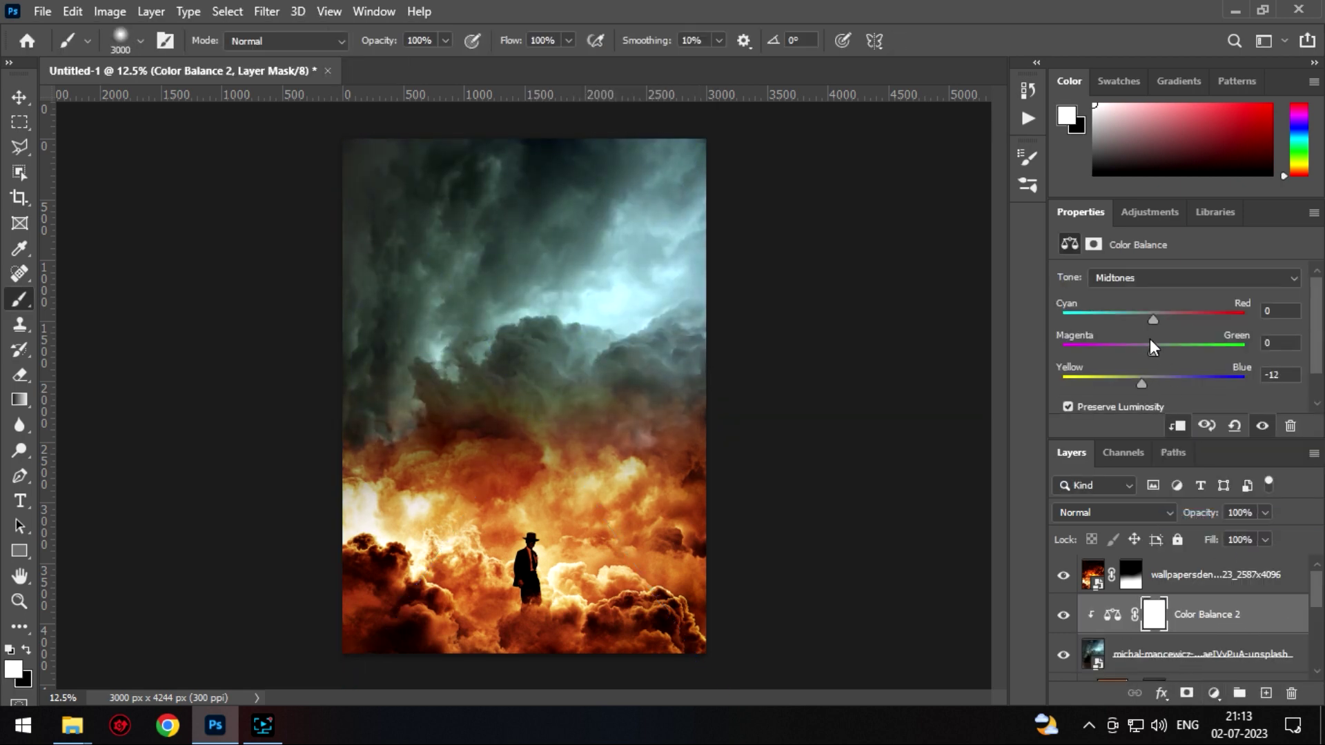
pyautogui.moveTo(1153, 320)
pyautogui.mouseDown()
pyautogui.moveTo(1188, 319)
pyautogui.moveTo(1165, 320)
pyautogui.mouseUp()
pyautogui.click(1194, 278)
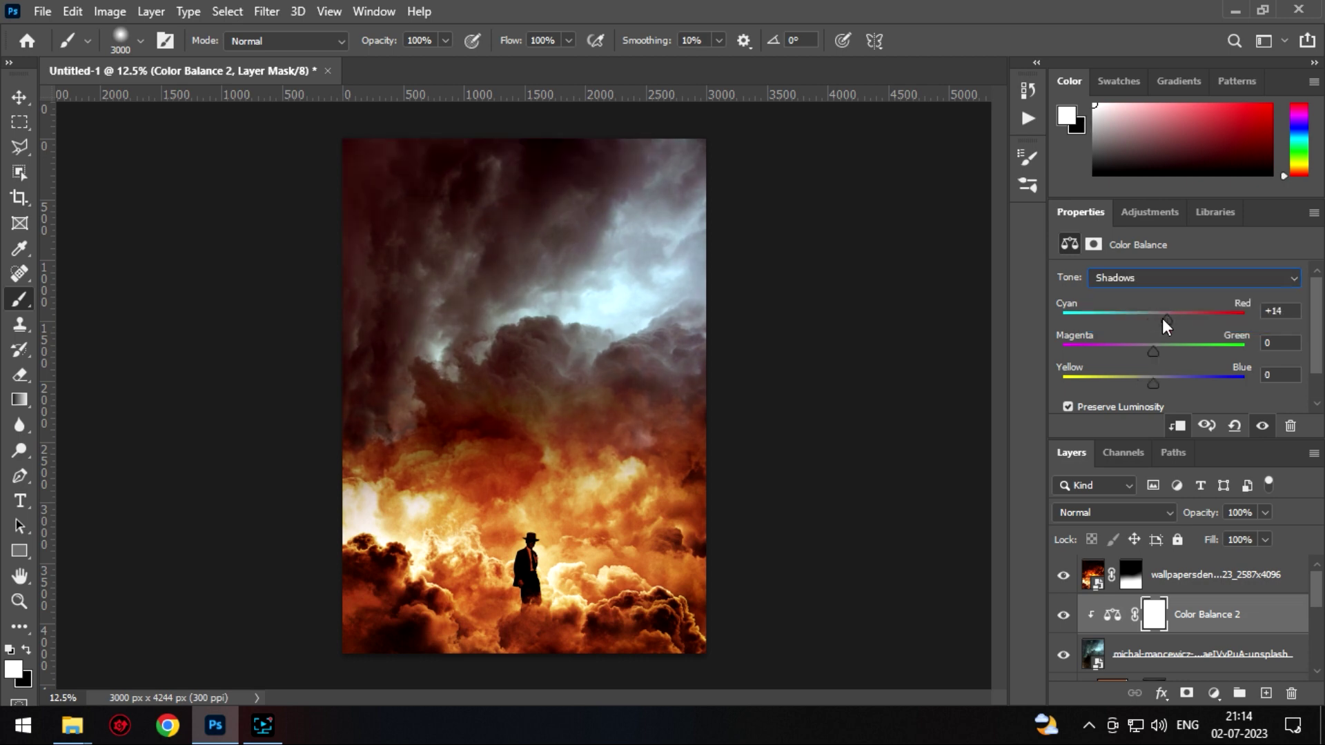
pyautogui.moveTo(1152, 384); pyautogui.dragTo(1141, 383)
pyautogui.scroll(-1, 1198, 664)
# - Add an orange Solid Color fill sampled from the clouds, kept off darker clouds with Blend If
pyautogui.click(1214, 692)
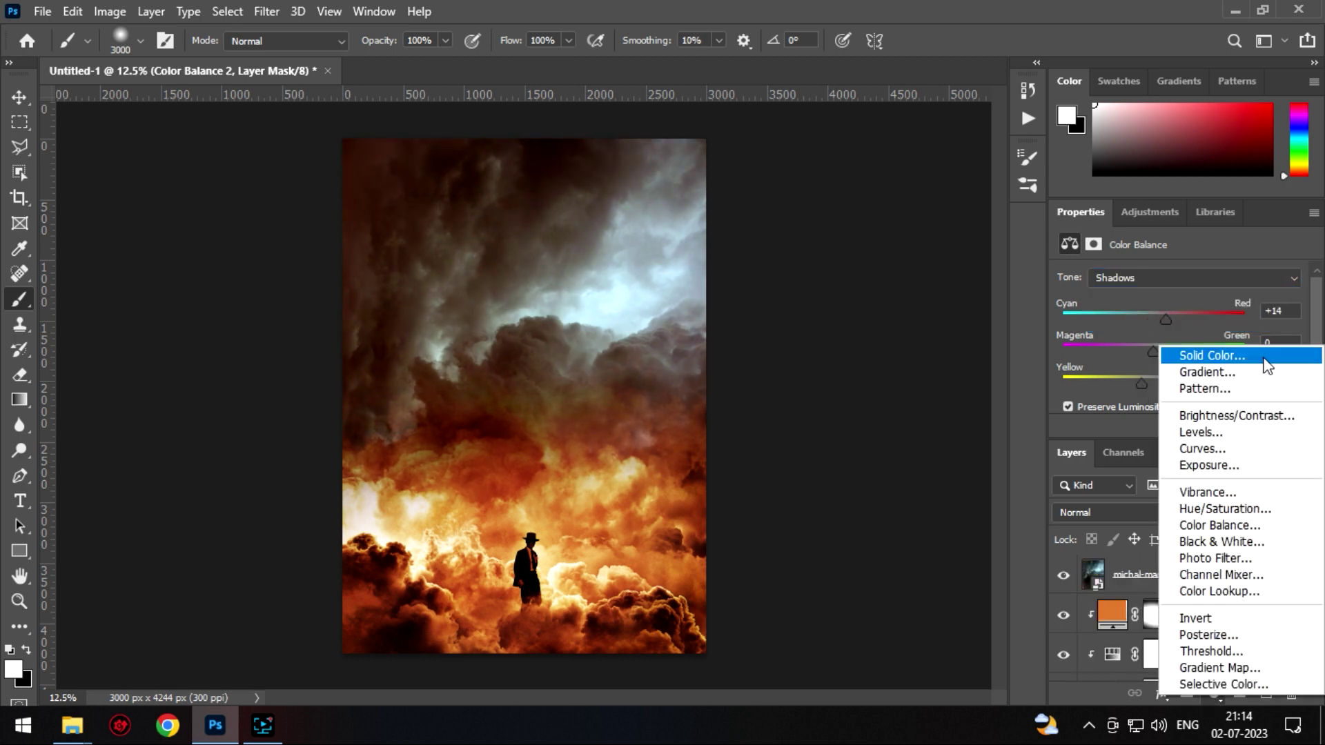
pyautogui.click(1194, 353)
pyautogui.click(421, 512)
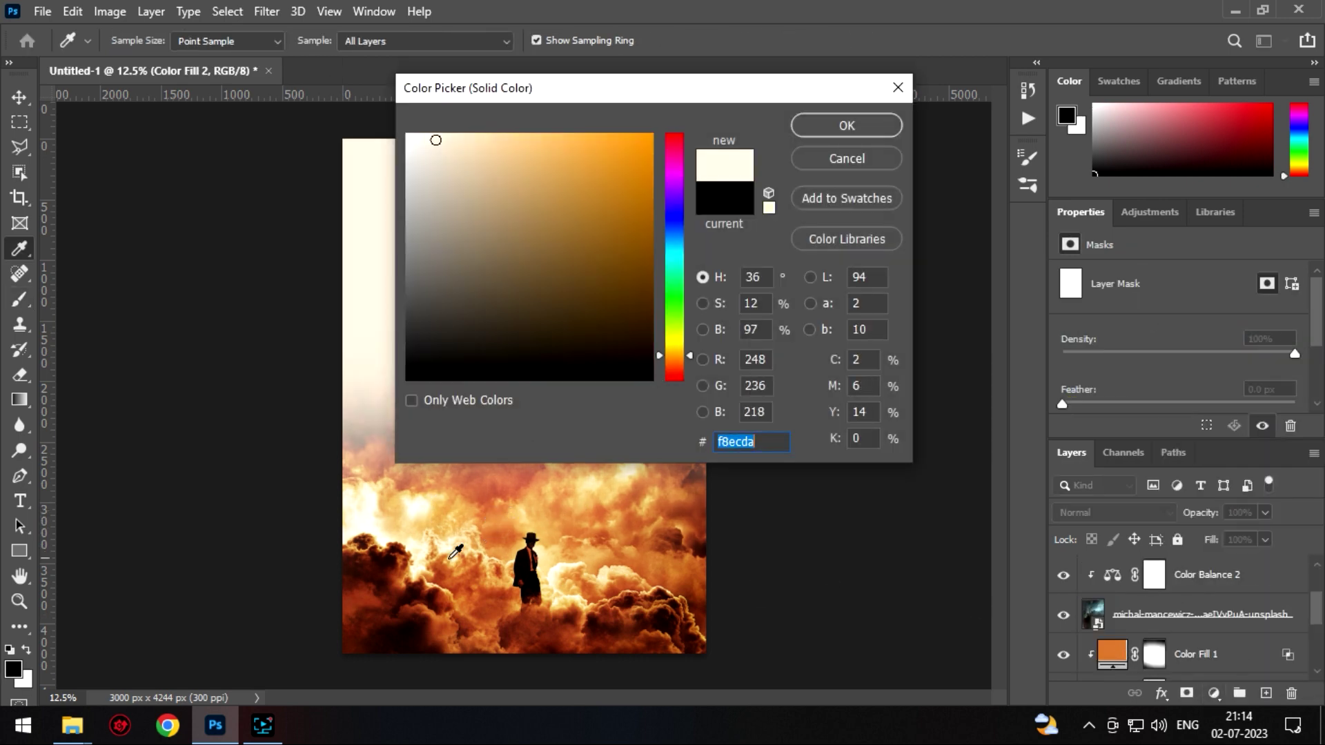
pyautogui.click(511, 520)
pyautogui.click(861, 124)
pyautogui.doubleClick(1242, 574)
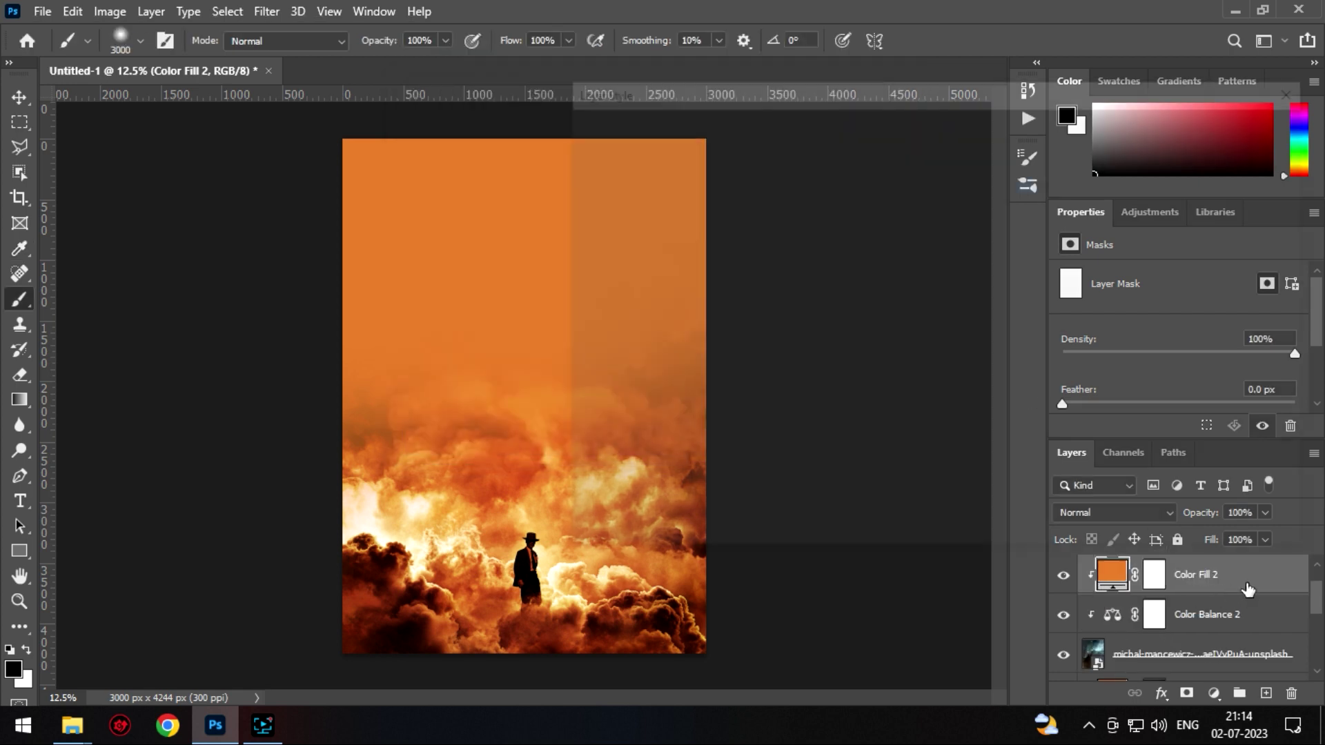
pyautogui.moveTo(838, 471); pyautogui.dragTo(961, 470)
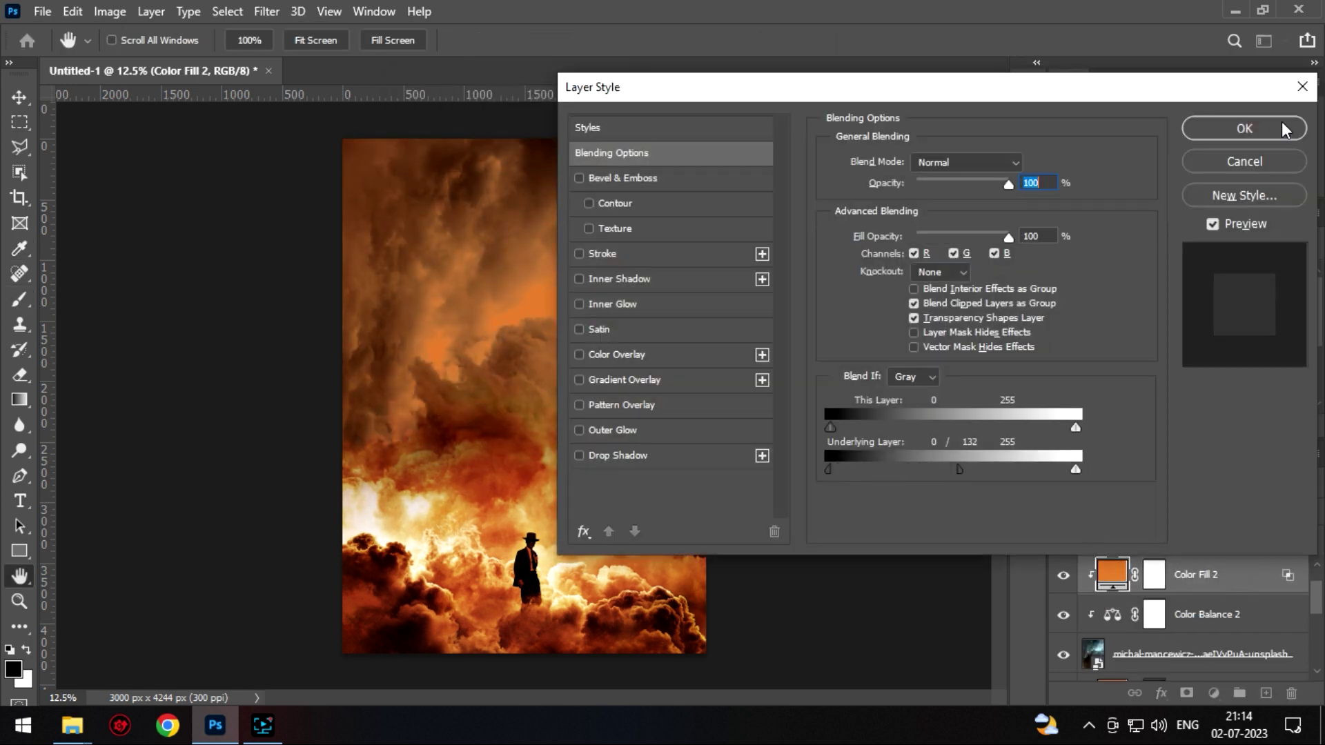
pyautogui.click(1244, 128)
# - Keep the fill colour unchanged and paint its mask to hide the upper clouds' tint and restore the sky
pyautogui.doubleClick(1111, 575)
pyautogui.moveTo(755, 88)
pyautogui.mouseDown()
pyautogui.moveTo(1147, 357)
pyautogui.moveTo(1064, 194)
pyautogui.mouseUp()
pyautogui.click(518, 545)
pyautogui.press('Escape')
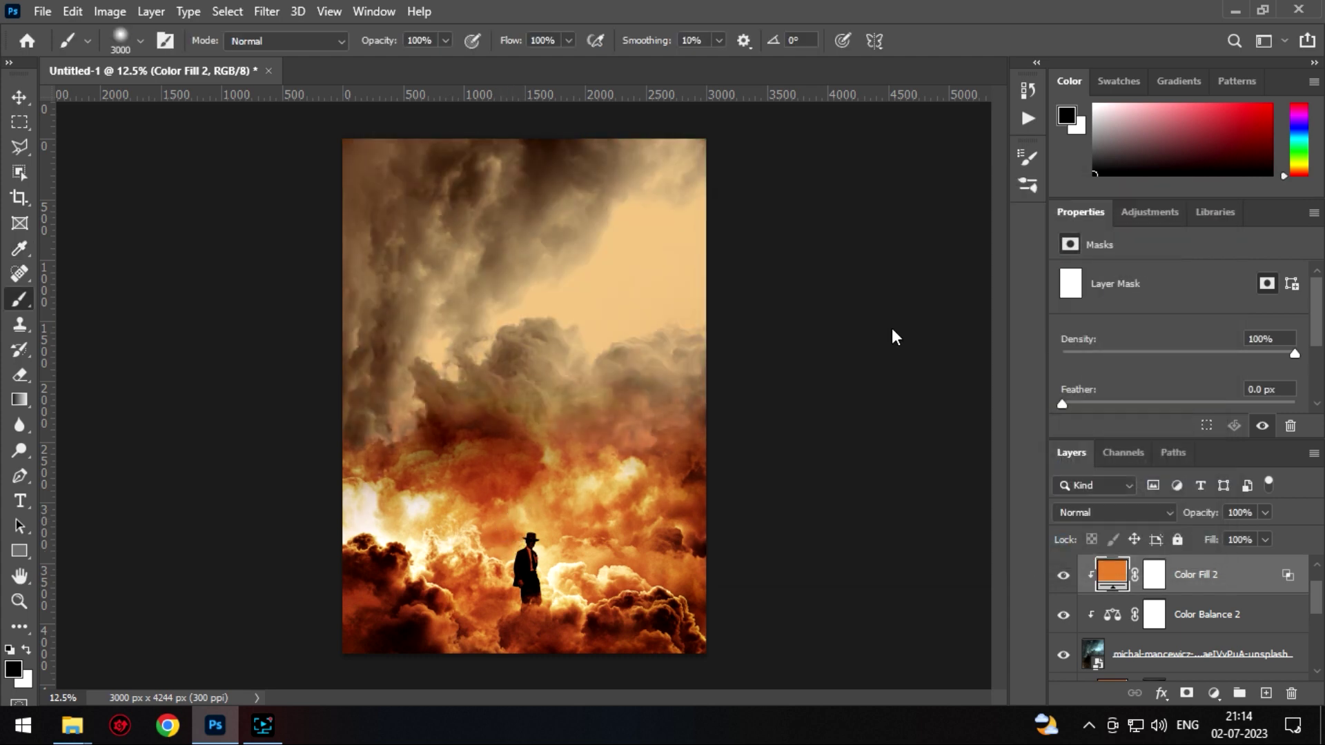
pyautogui.click(494, 275)
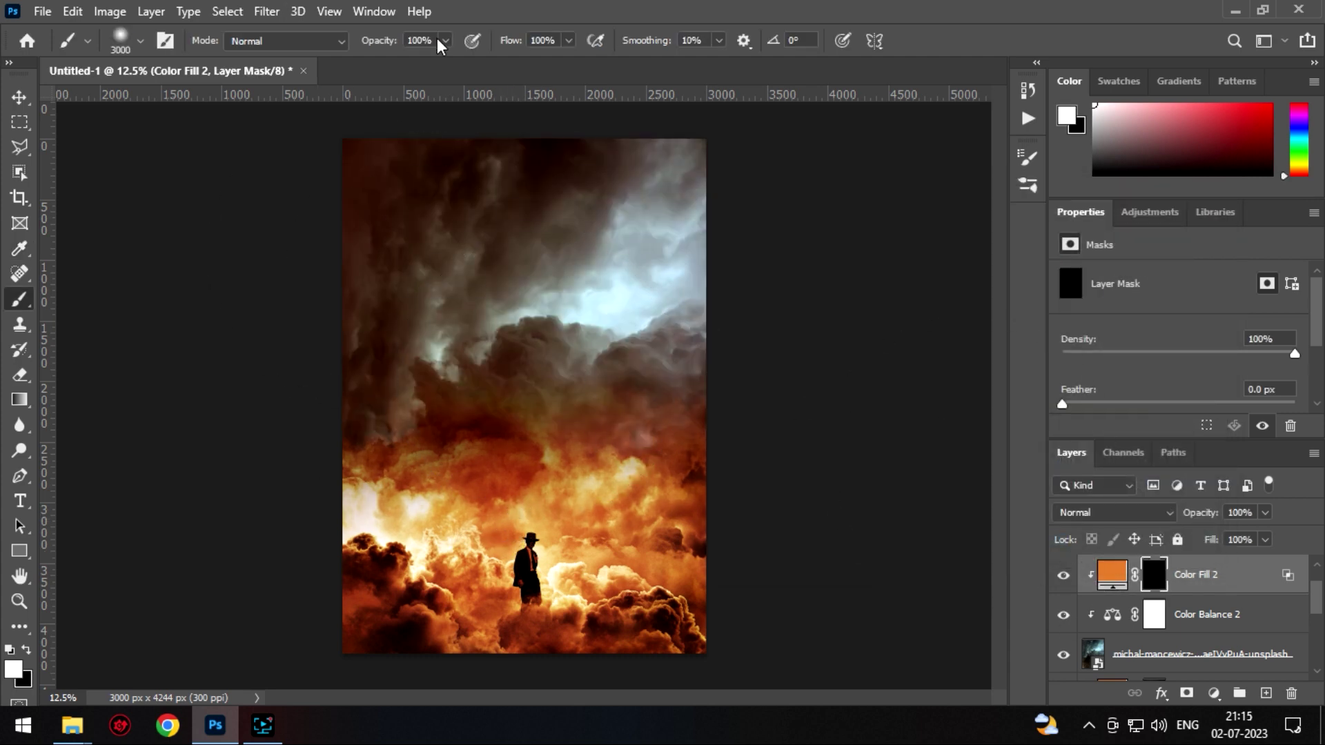
pyautogui.write('50')
pyautogui.click(507, 366)
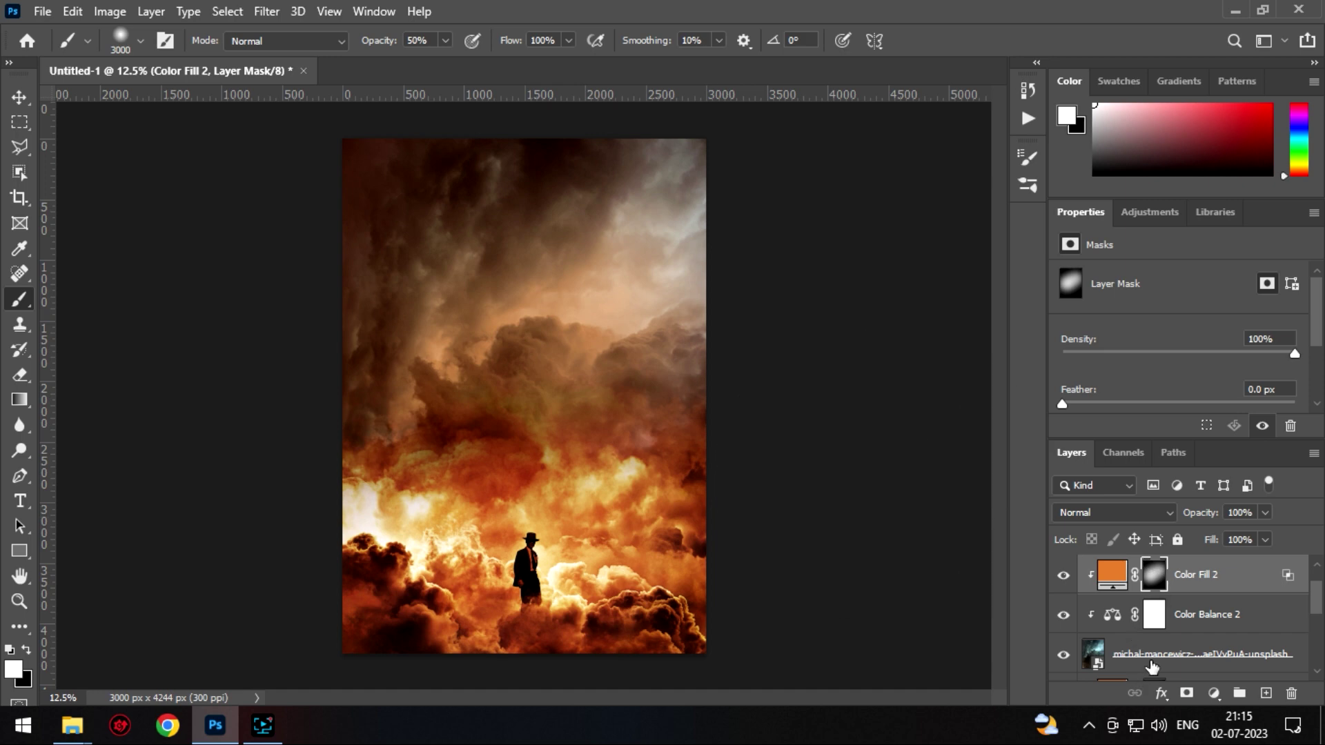
# - Mask the second clouds photo and brush it to blend into the dark orange
pyautogui.click(1151, 667)
pyautogui.click(1187, 693)
pyautogui.moveTo(725, 179); pyautogui.dragTo(286, 168)
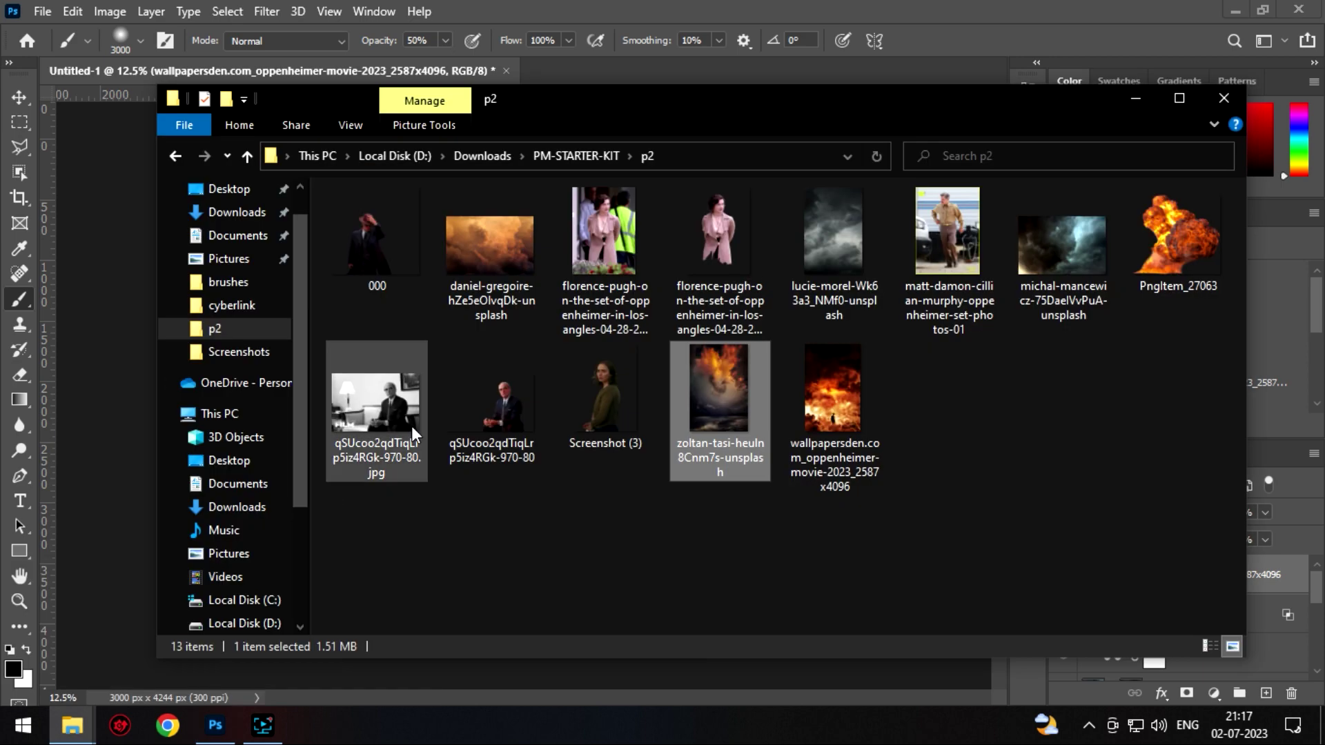
# - Place the zoltan cloud photo below wallpapersden and set it to Overlay blend mode
pyautogui.moveTo(720, 410)
pyautogui.mouseDown()
pyautogui.moveTo(104, 459)
pyautogui.moveTo(276, 414)
pyautogui.mouseUp()
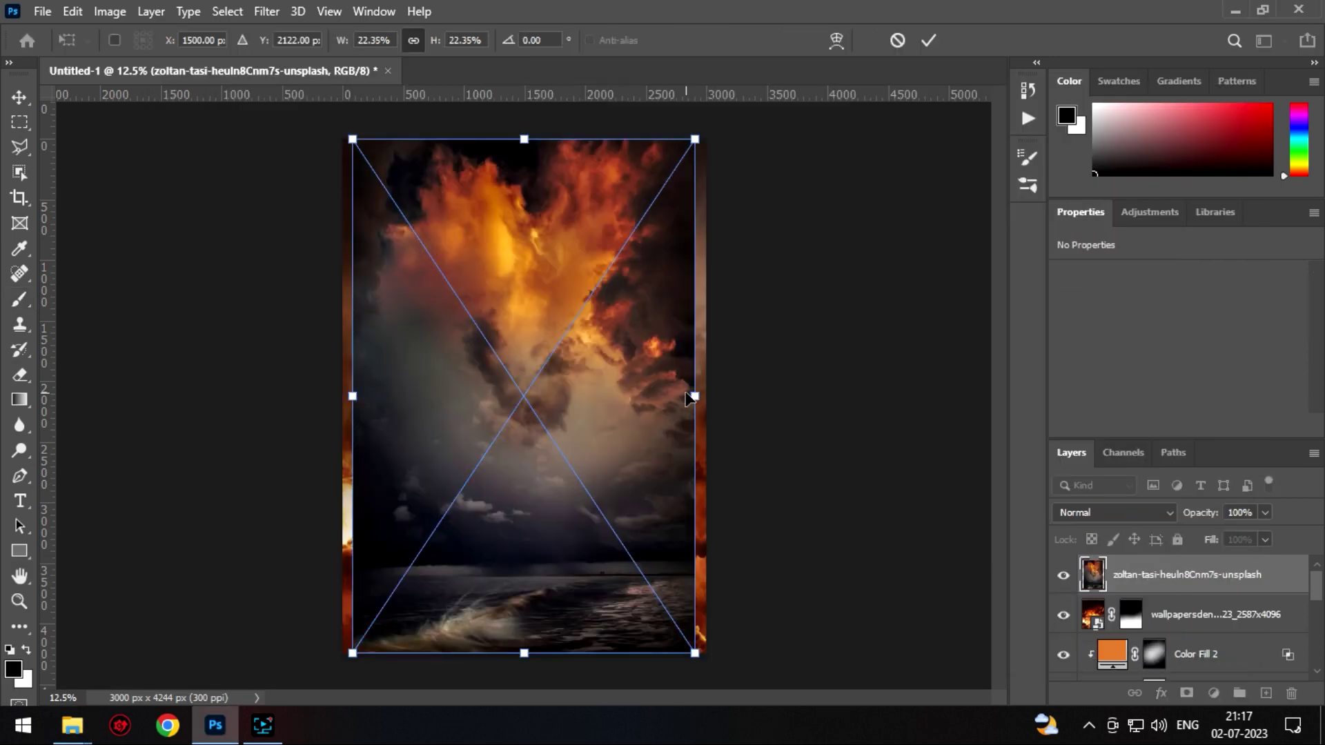
pyautogui.press('Return')
pyautogui.moveTo(1187, 575); pyautogui.dragTo(1265, 639)
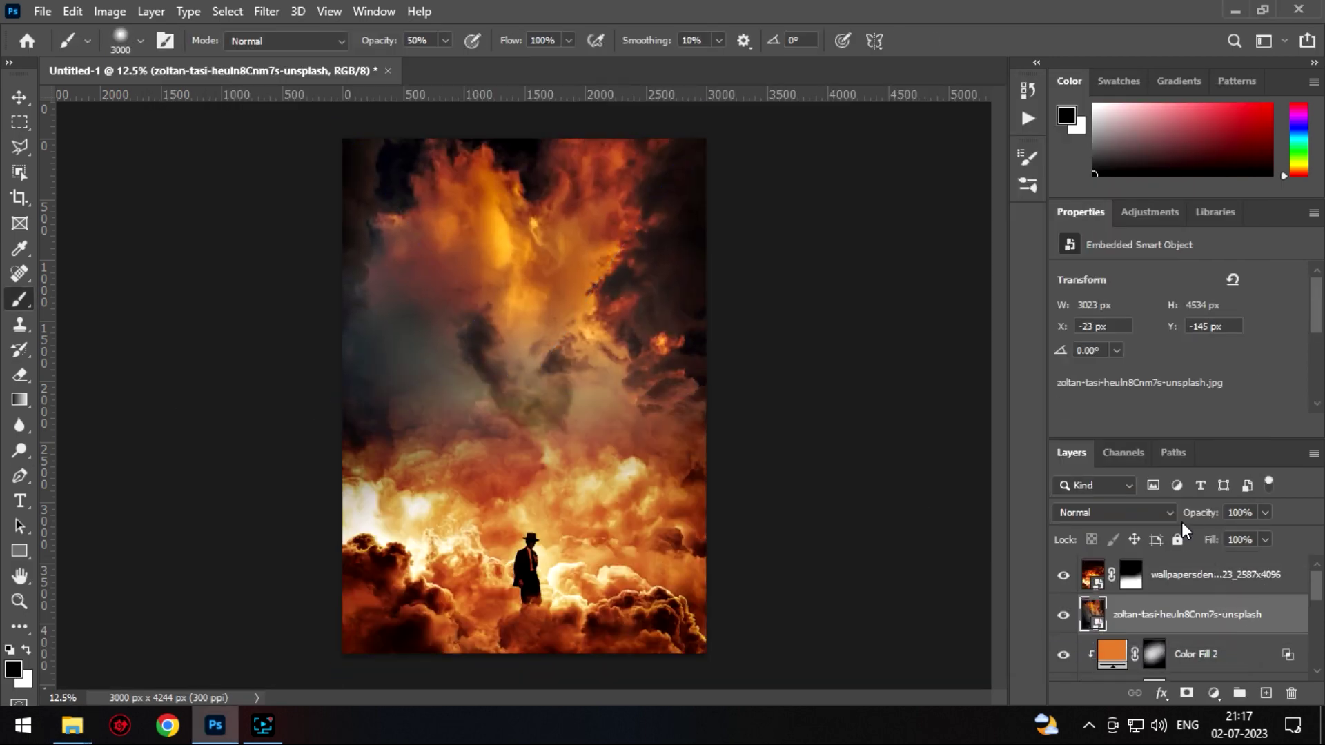
pyautogui.click(1116, 512)
pyautogui.click(1085, 457)
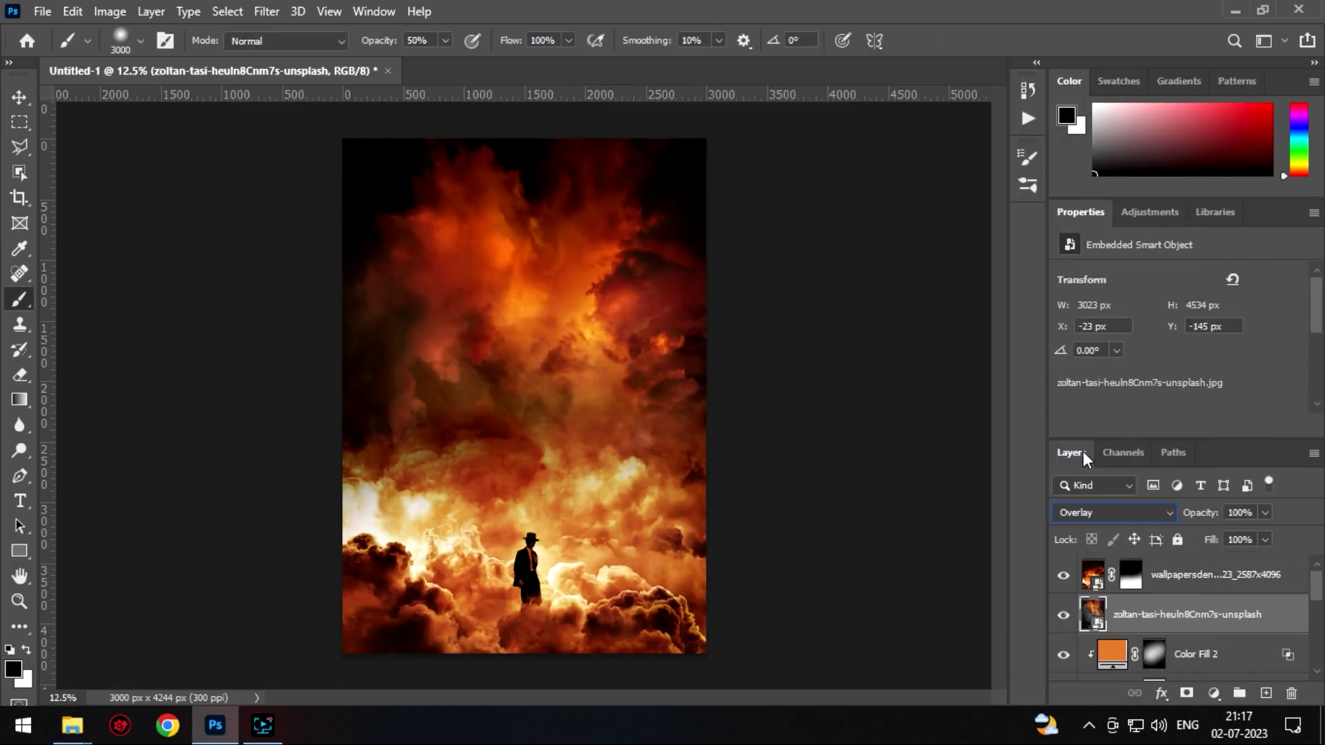
# - Add an inverted mask and paint white to reveal the clouds at the top right
pyautogui.click(1186, 693)
pyautogui.hotkey('ctrl', 'i')
pyautogui.press('x')
pyautogui.moveTo(771, 318); pyautogui.dragTo(577, 103)
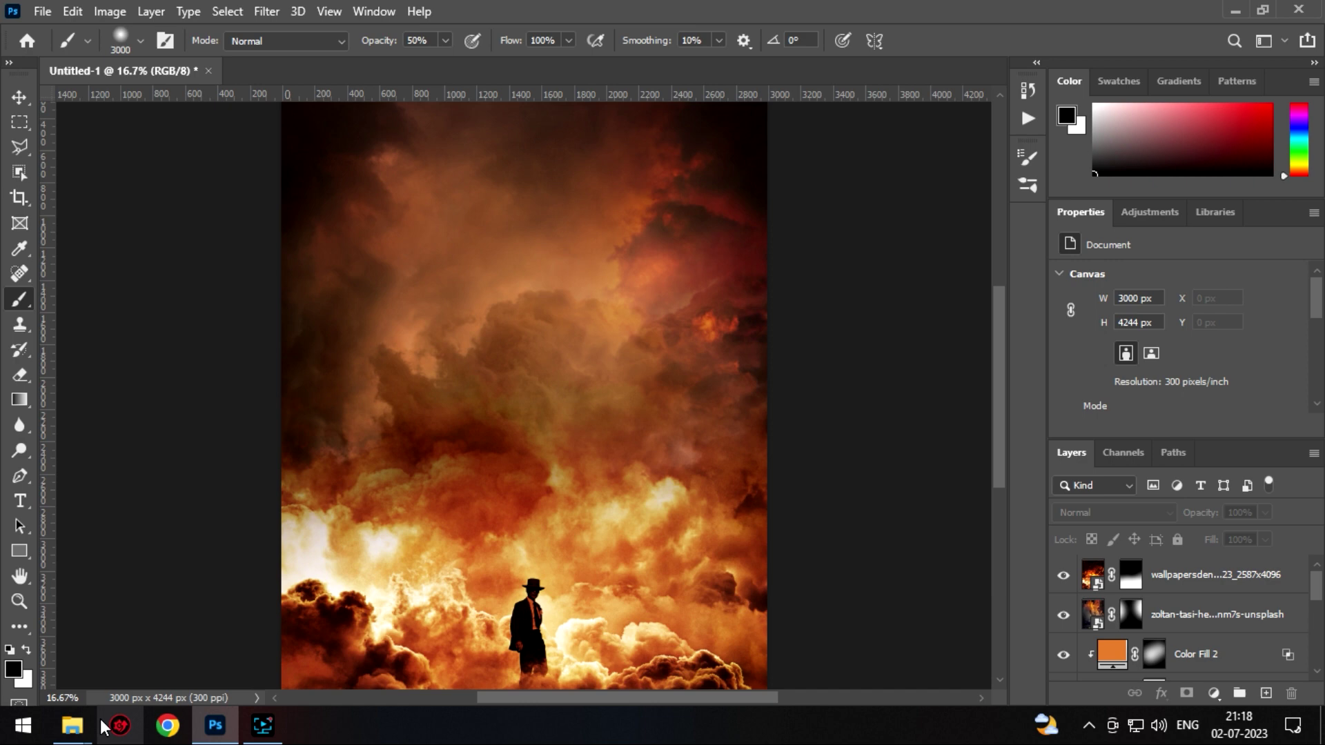
# - Bring the poster image folder forward, then return to the poster document
pyautogui.click(101, 725)
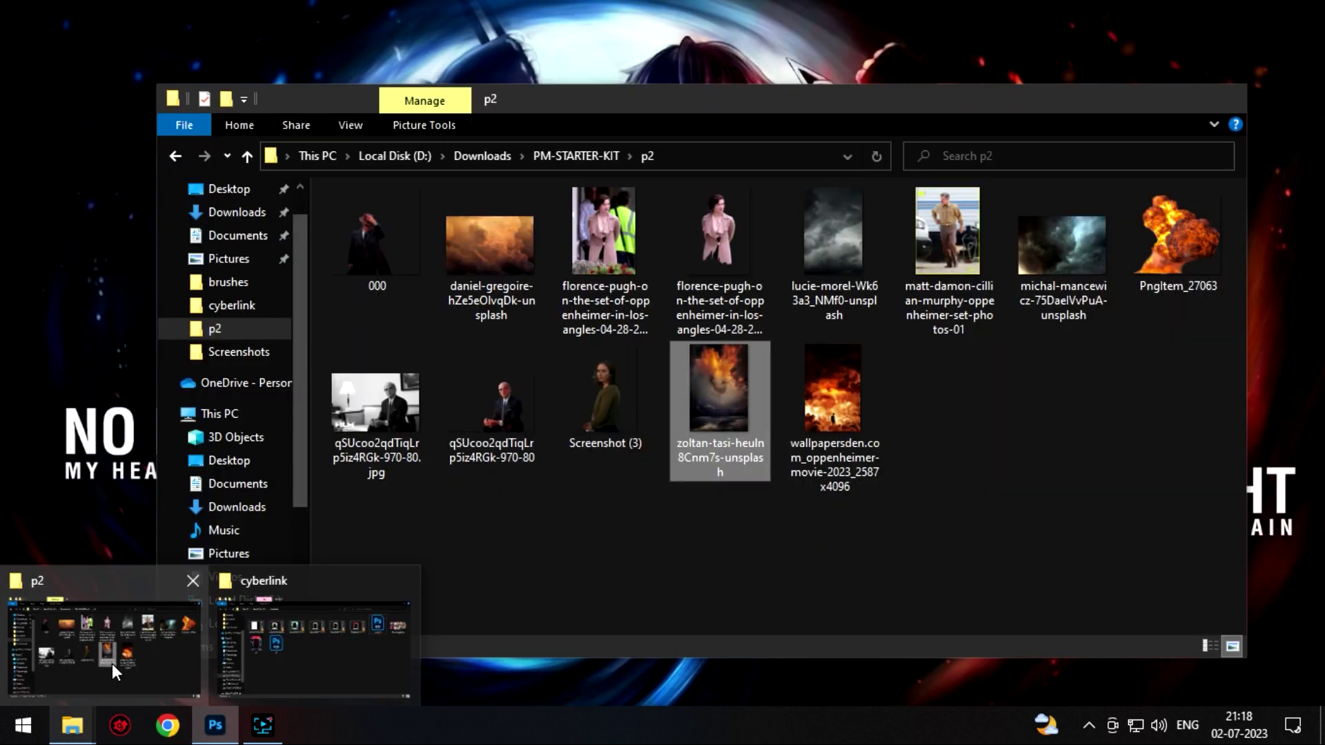
pyautogui.click(116, 671)
pyautogui.click(1145, 100)
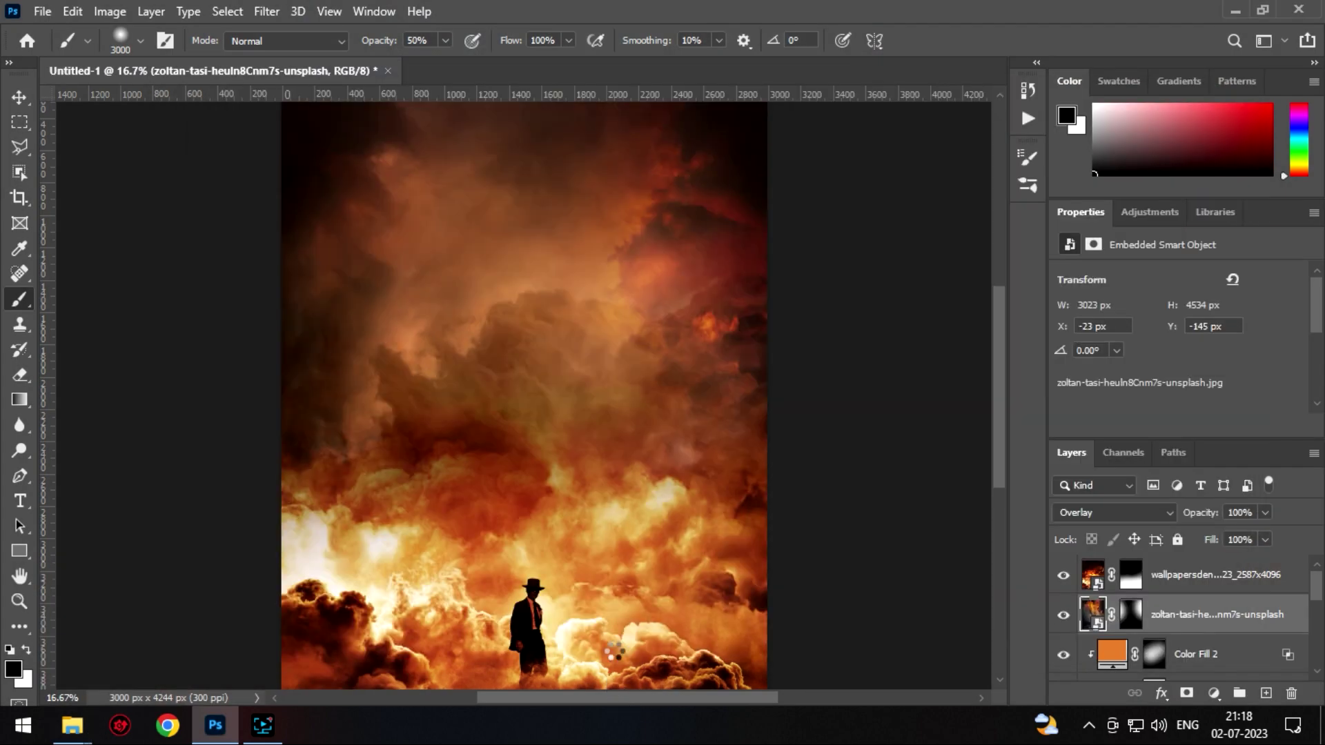
# - Rotate the PngItem_27063 explosion about 173 degrees and centre it over the poster
pyautogui.rightClick(543, 365)
pyautogui.click(583, 436)
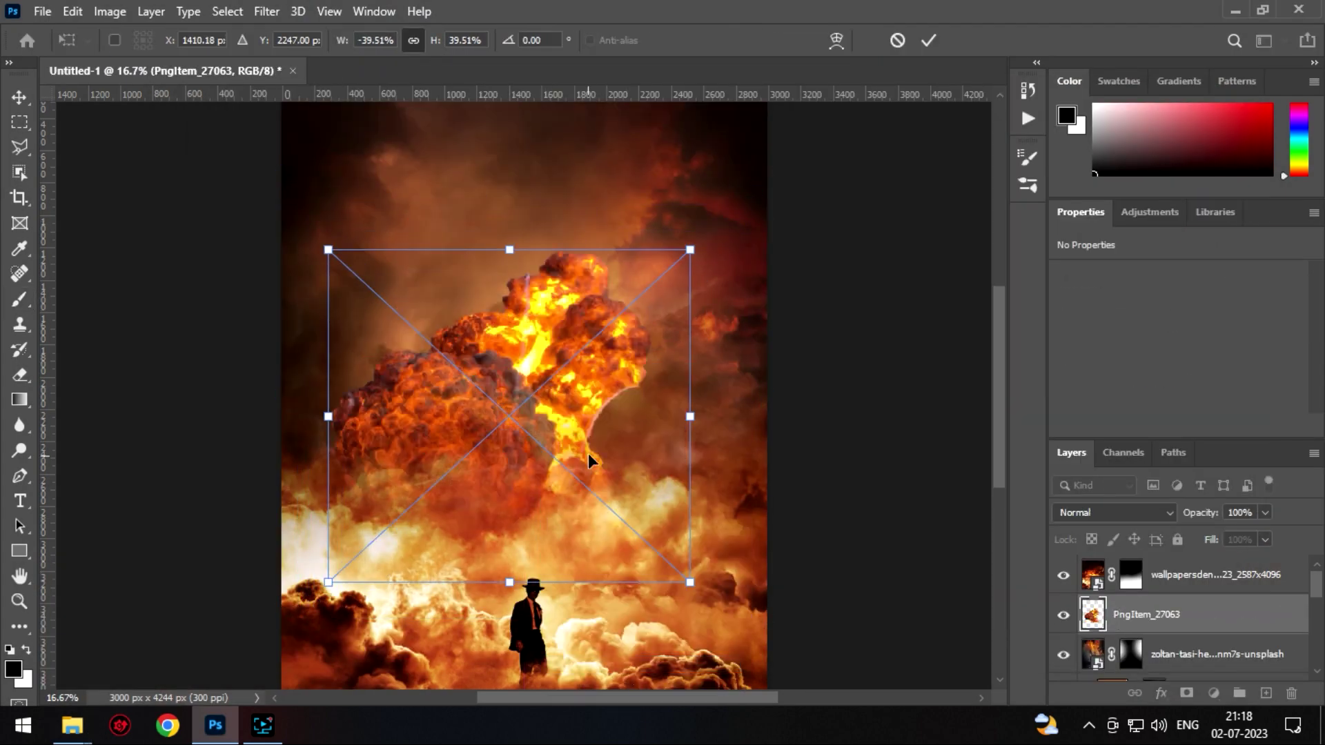
pyautogui.moveTo(589, 457)
pyautogui.mouseDown()
pyautogui.moveTo(580, 385)
pyautogui.moveTo(655, 414)
pyautogui.mouseUp()
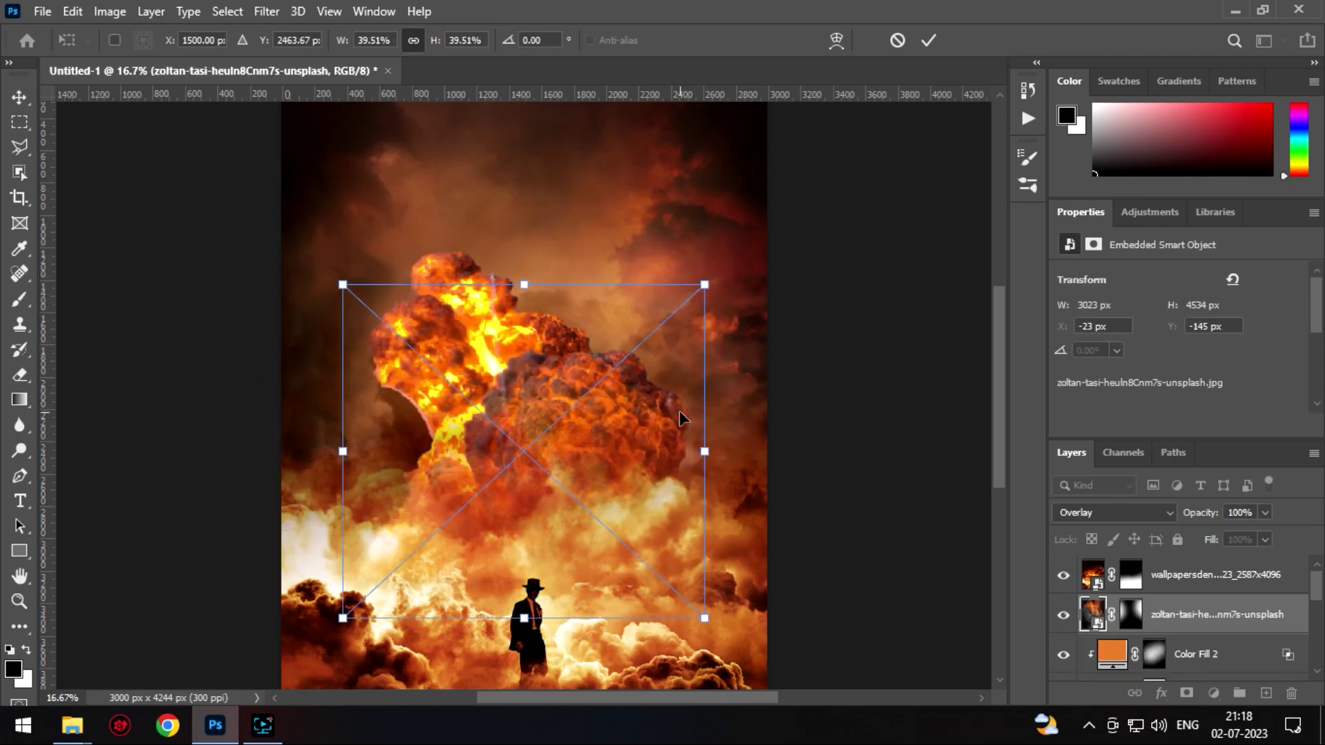
pyautogui.moveTo(541, 422); pyautogui.dragTo(553, 431)
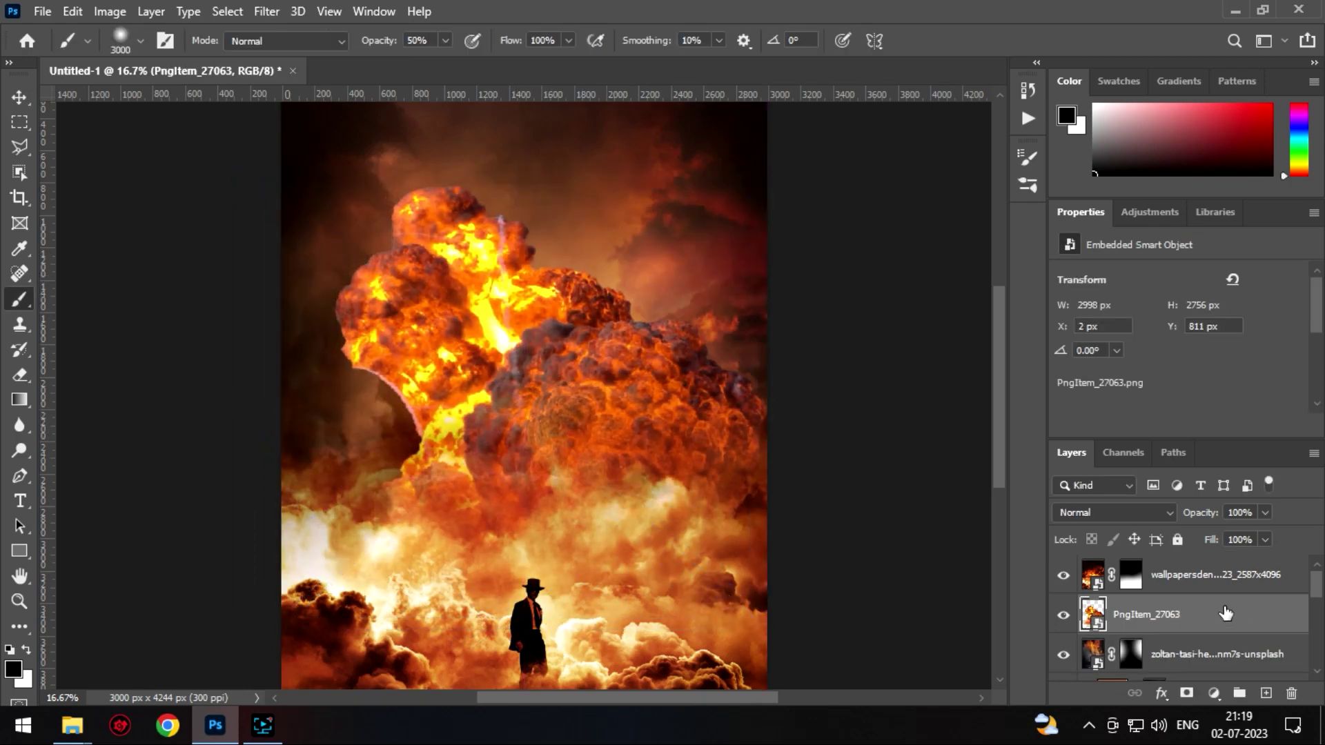
# - Keep the explosion at Normal and set Blend If so bright underlying clouds show through
pyautogui.click(1118, 512)
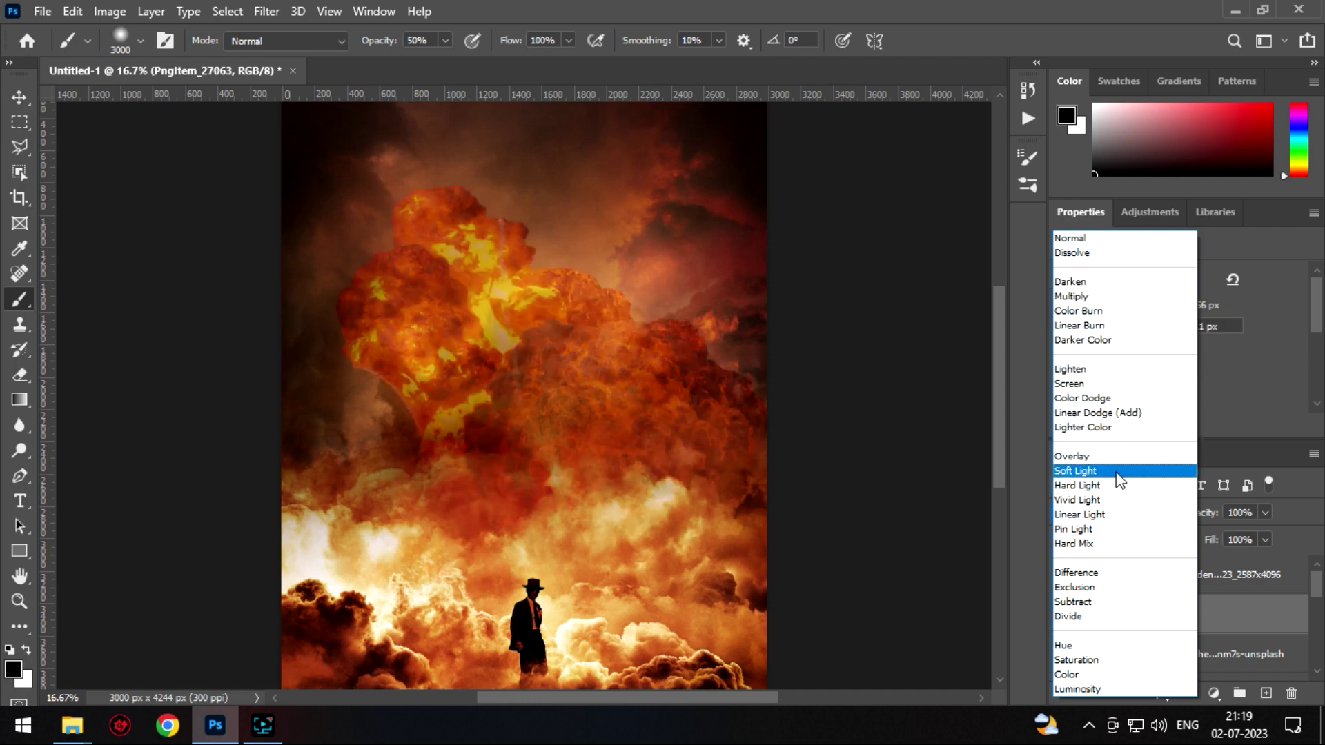
pyautogui.press('Escape')
pyautogui.doubleClick(1128, 545)
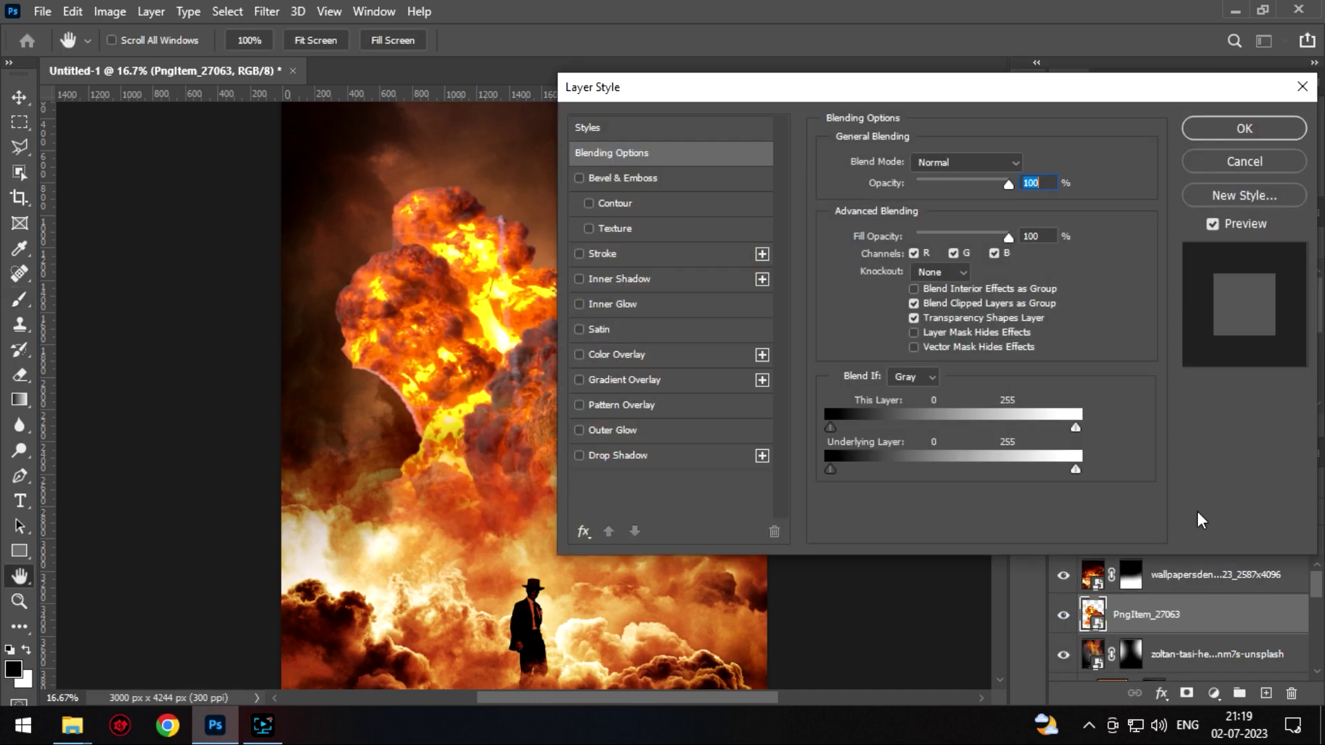
pyautogui.moveTo(852, 466); pyautogui.dragTo(951, 465)
pyautogui.press('Return')
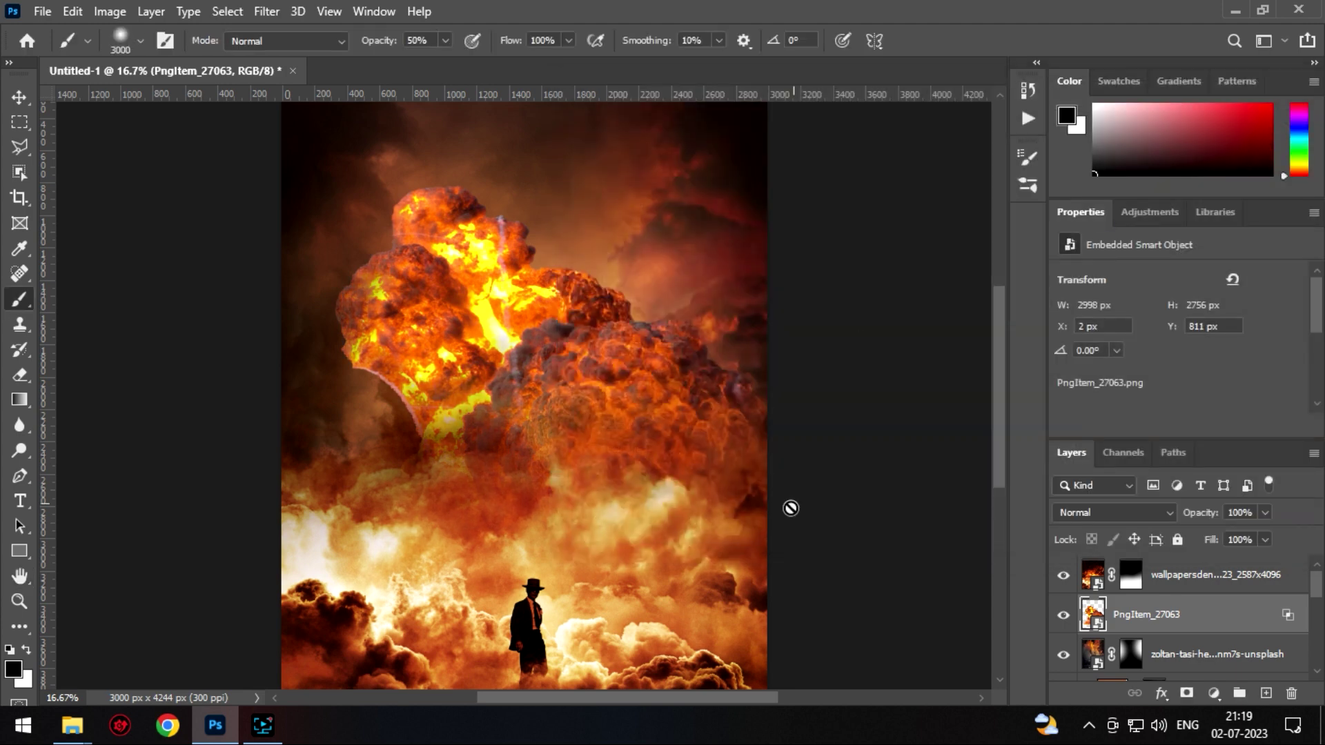
# - Mask the explosion, paint it back in, and hide its hard left edge with an 1100 brush
pyautogui.keyDown('alt'); pyautogui.click(1193, 690); pyautogui.keyUp('alt')
pyautogui.press('x')
pyautogui.moveTo(491, 370)
pyautogui.mouseDown()
pyautogui.moveTo(517, 378)
pyautogui.moveTo(535, 365)
pyautogui.mouseUp()
pyautogui.press('x')
pyautogui.press('[')
pyautogui.press('[')
pyautogui.press('[')
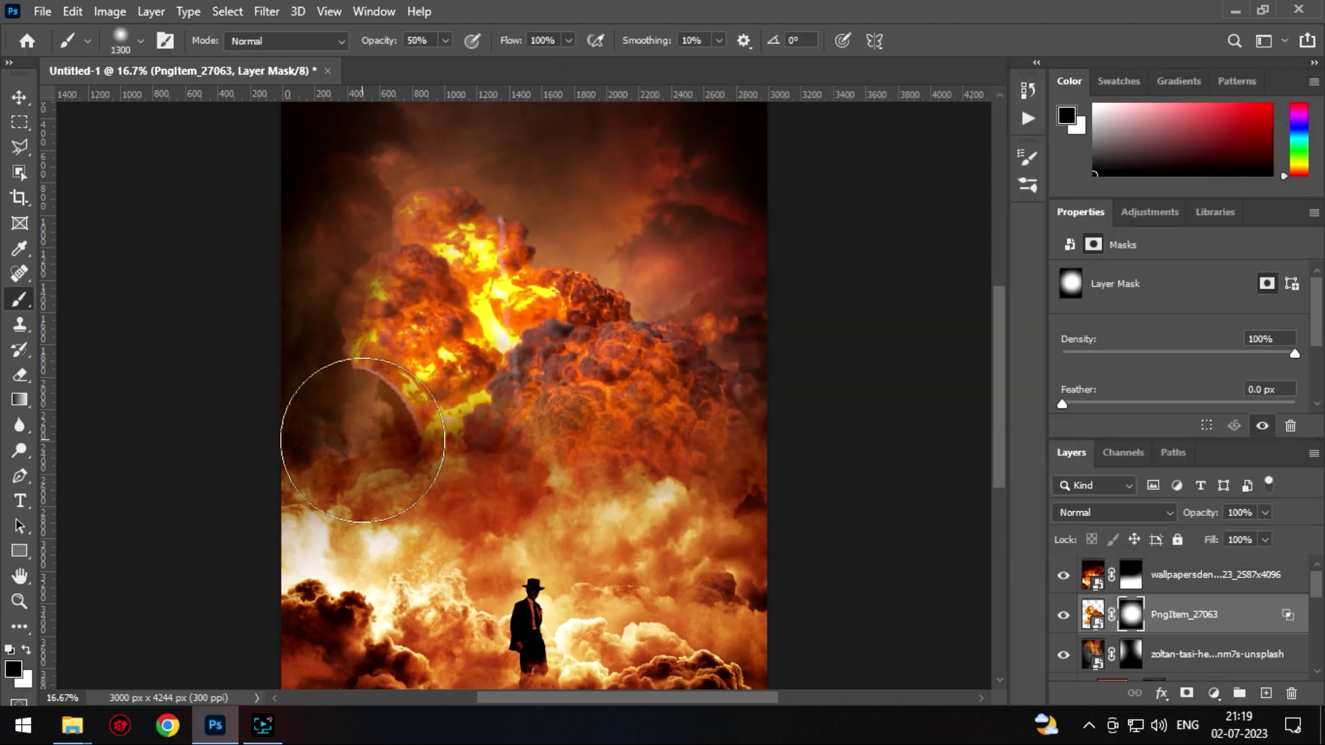
pyautogui.moveTo(355, 429); pyautogui.dragTo(376, 436)
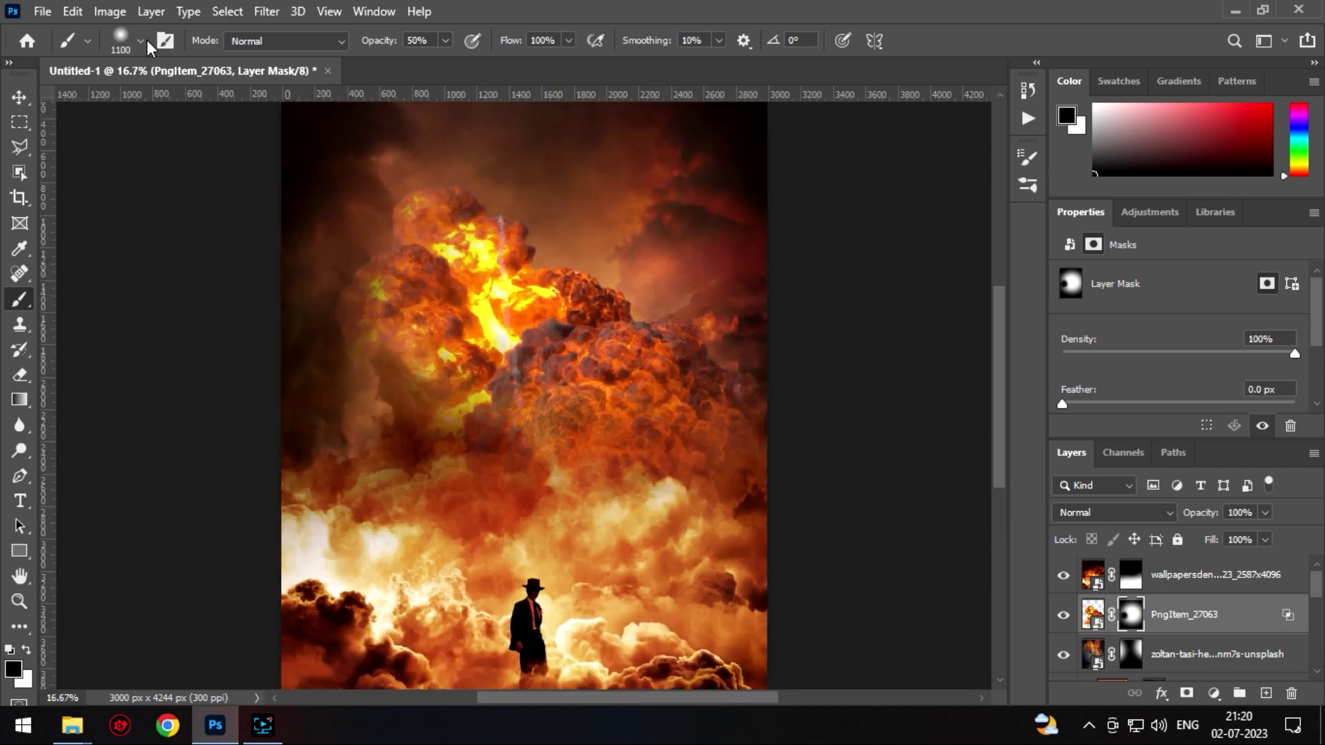
# - Add a Vibrance adjustment above the wallpapersden cloud layer
pyautogui.click(1027, 118)
pyautogui.click(1092, 574)
pyautogui.click(1214, 693)
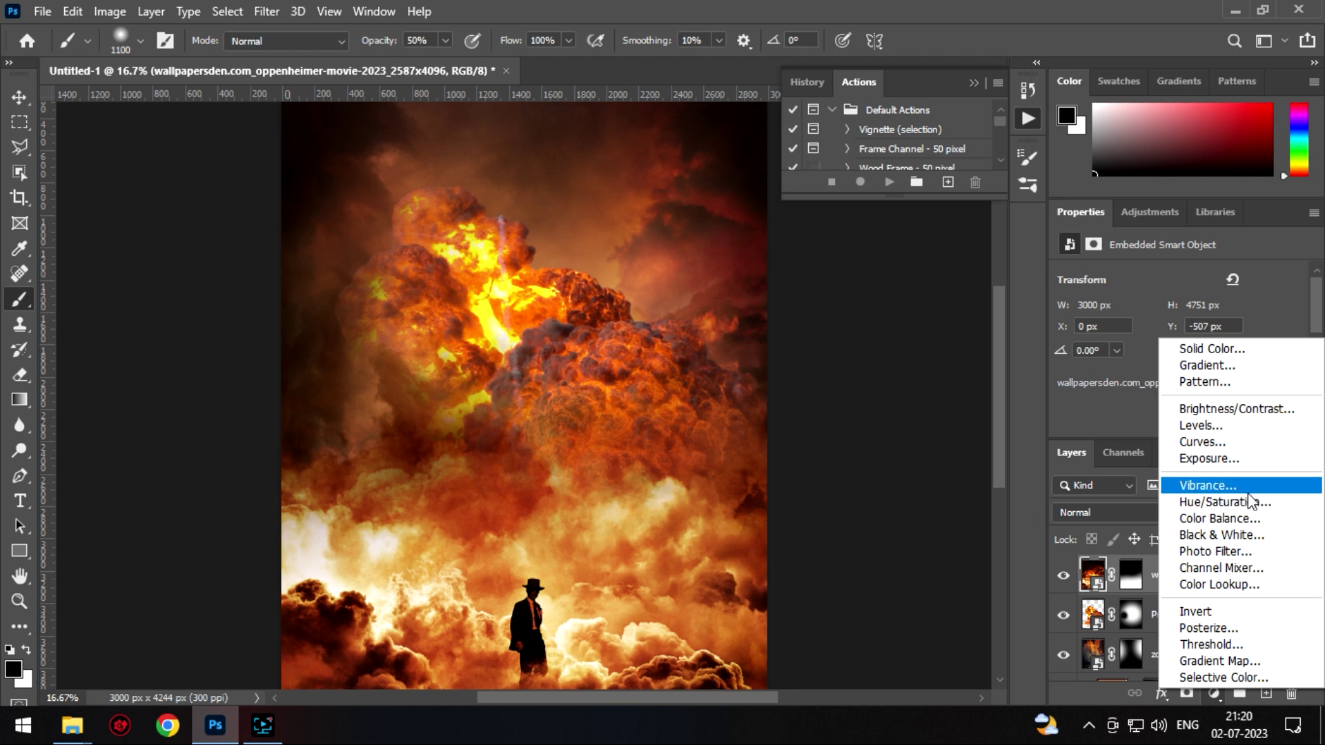
pyautogui.click(1215, 485)
pyautogui.hotkey('ctrl', '-')
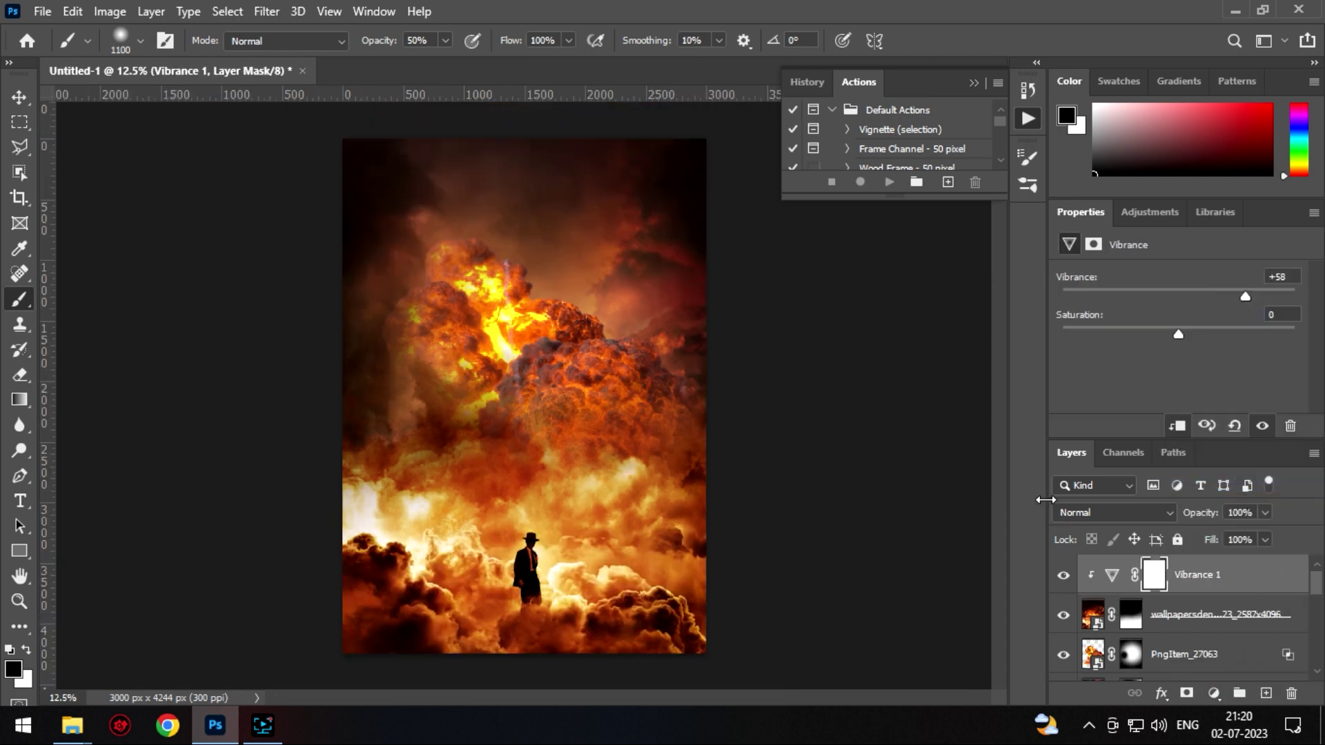
pyautogui.click(973, 83)
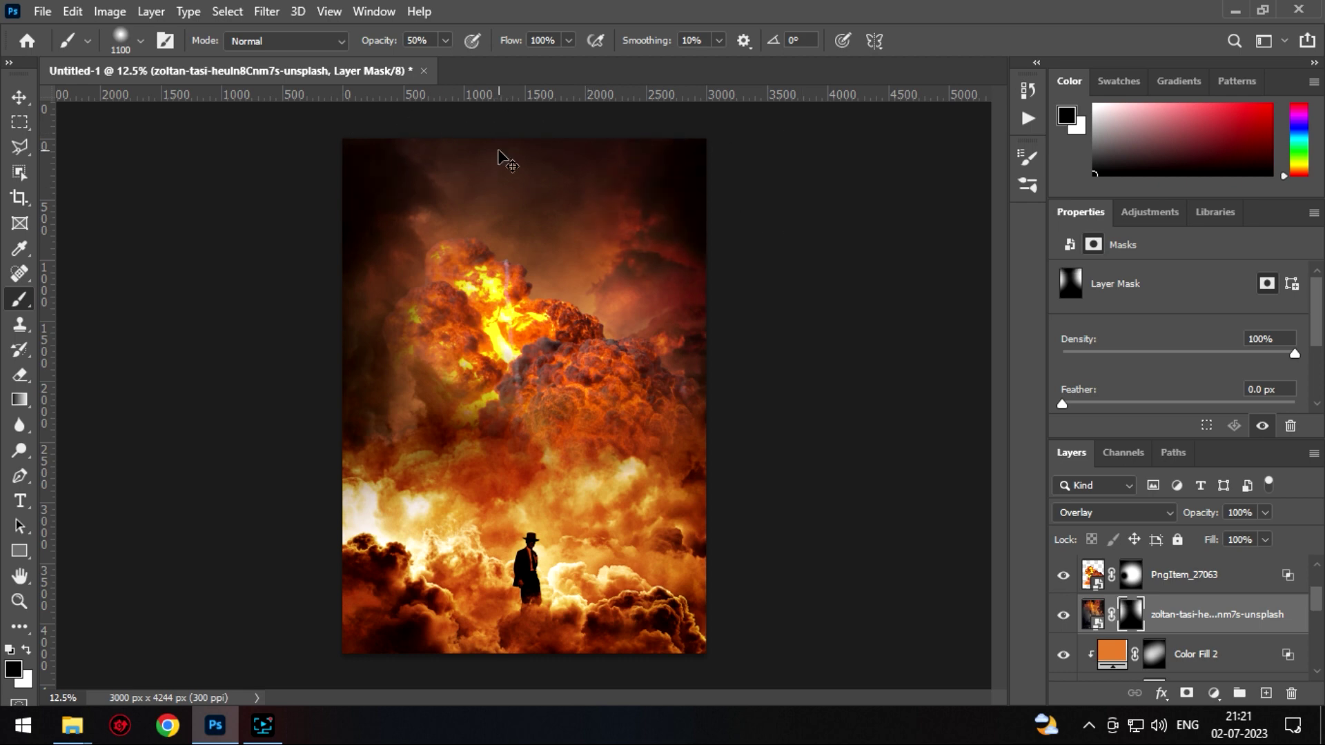
pyautogui.press('x')
pyautogui.hotkey('ctrl', '+')
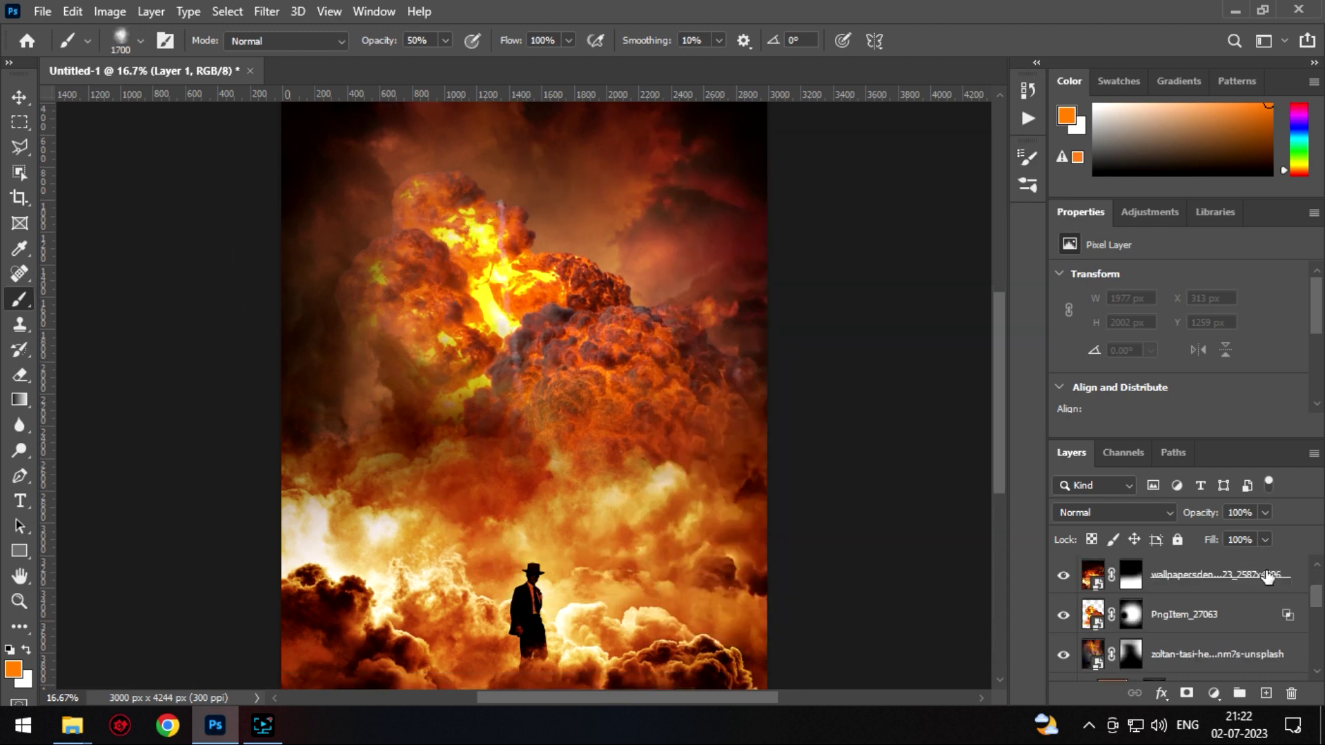
# - Add a clipped Color Balance shifting midtones toward red and yellow and shadows slightly red
pyautogui.click(1198, 517)
pyautogui.keyDown('alt'); pyautogui.click(1249, 635); pyautogui.keyUp('alt')
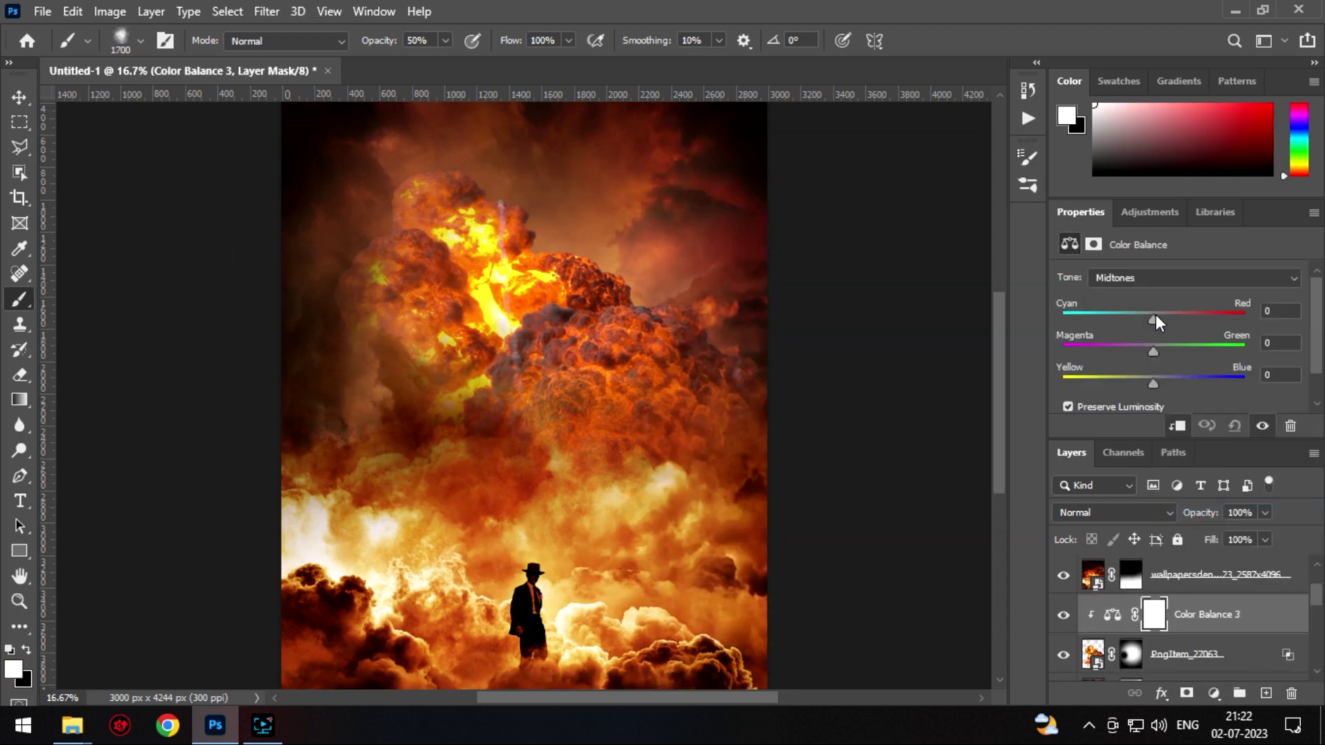
pyautogui.moveTo(1153, 319); pyautogui.dragTo(1161, 320)
pyautogui.moveTo(1153, 384); pyautogui.dragTo(1142, 384)
pyautogui.click(1194, 277)
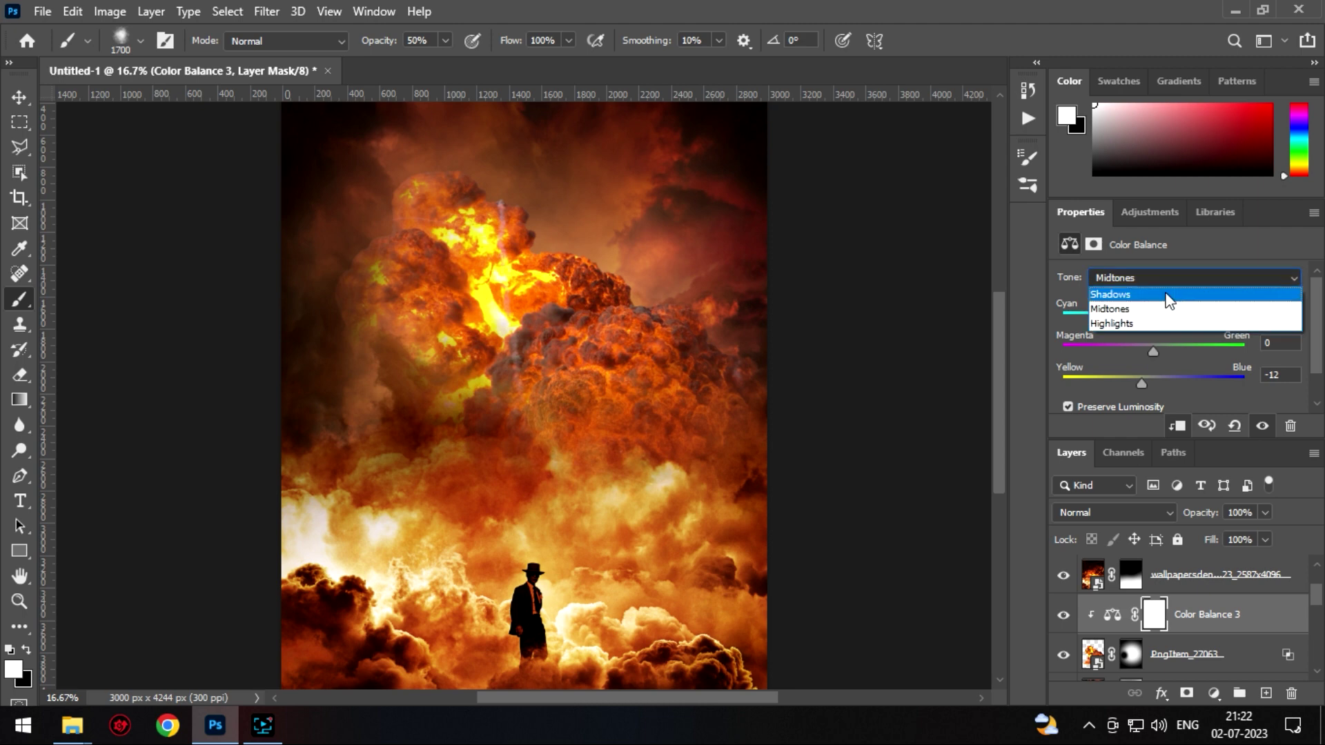
pyautogui.moveTo(1153, 319); pyautogui.dragTo(1160, 320)
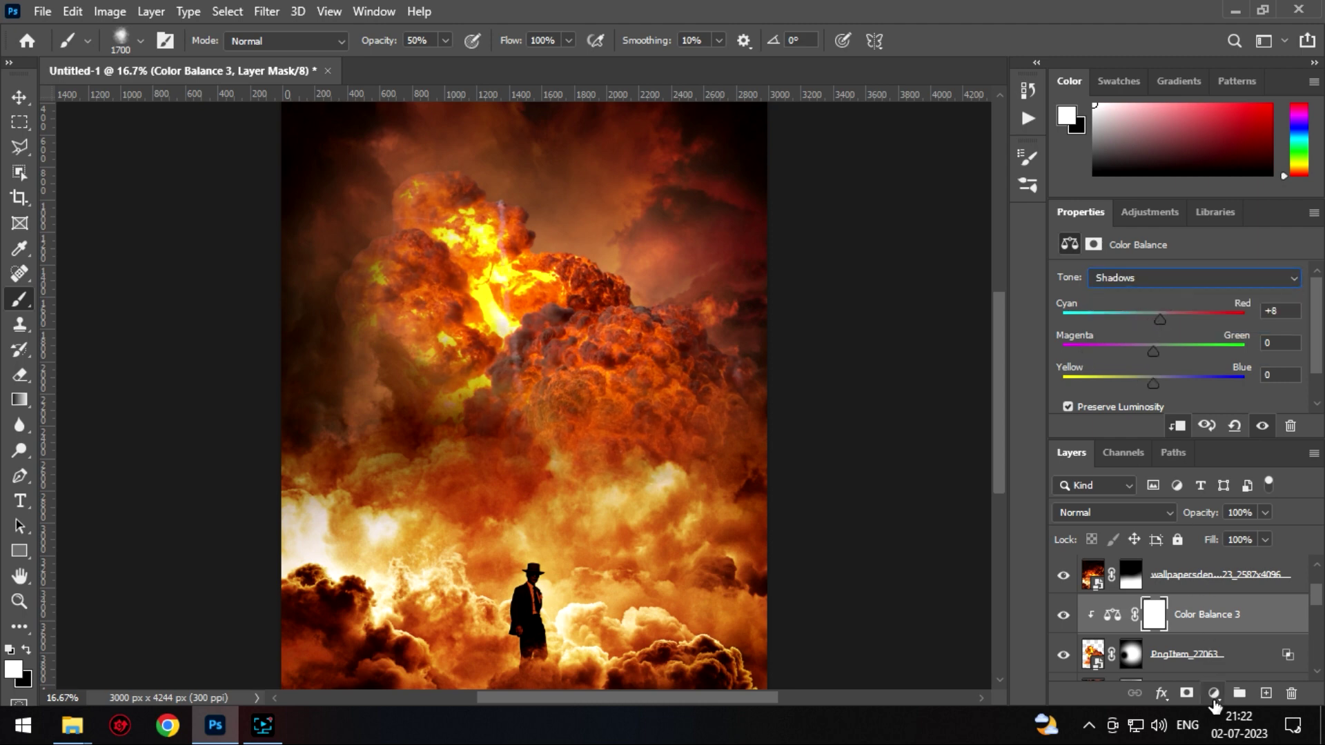
# - Add Brightness/Contrast at 58, masked off the central explosion
pyautogui.click(1214, 693)
pyautogui.click(1235, 421)
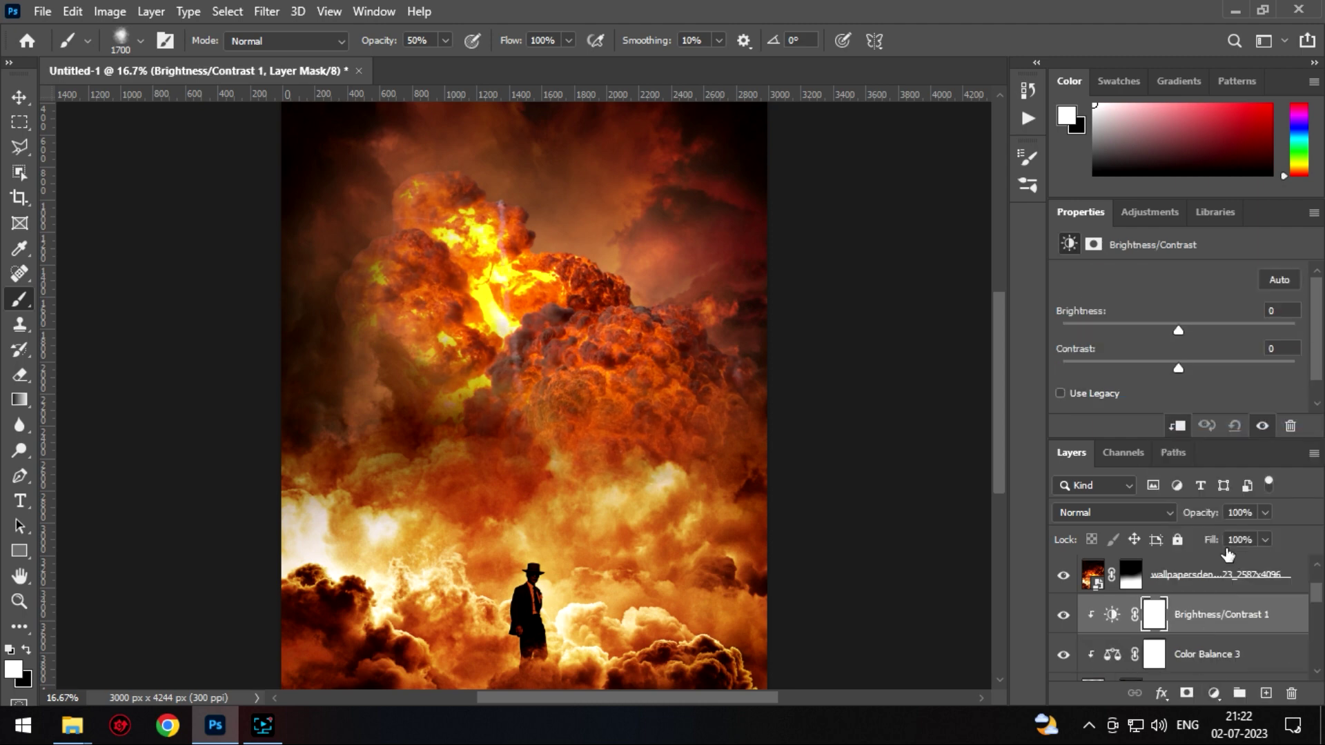
pyautogui.moveTo(1179, 330); pyautogui.dragTo(1222, 331)
pyautogui.moveTo(497, 290)
pyautogui.mouseDown()
pyautogui.moveTo(577, 443)
pyautogui.moveTo(607, 296)
pyautogui.mouseUp()
# - Add a second clipped Vibrance adjustment at +27
pyautogui.click(1214, 693)
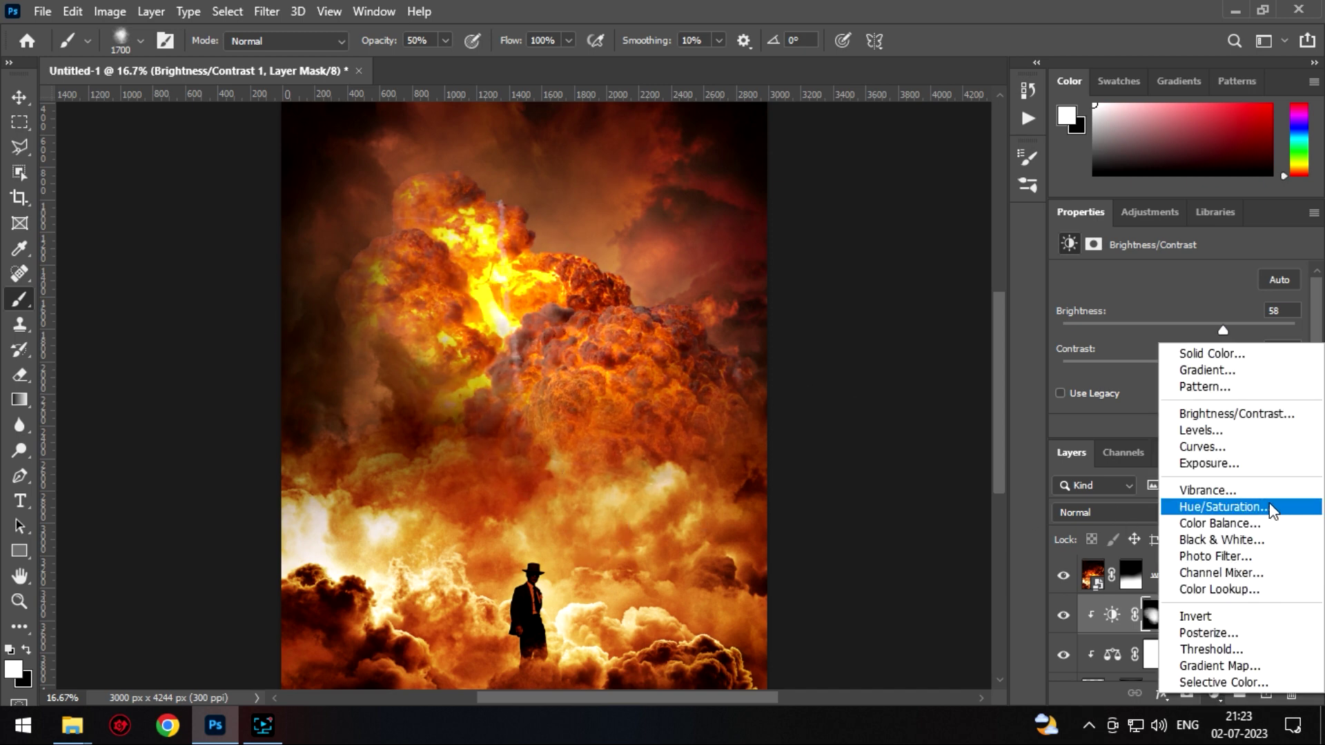
pyautogui.click(1214, 490)
pyautogui.keyDown('alt'); pyautogui.click(1242, 630); pyautogui.keyUp('alt')
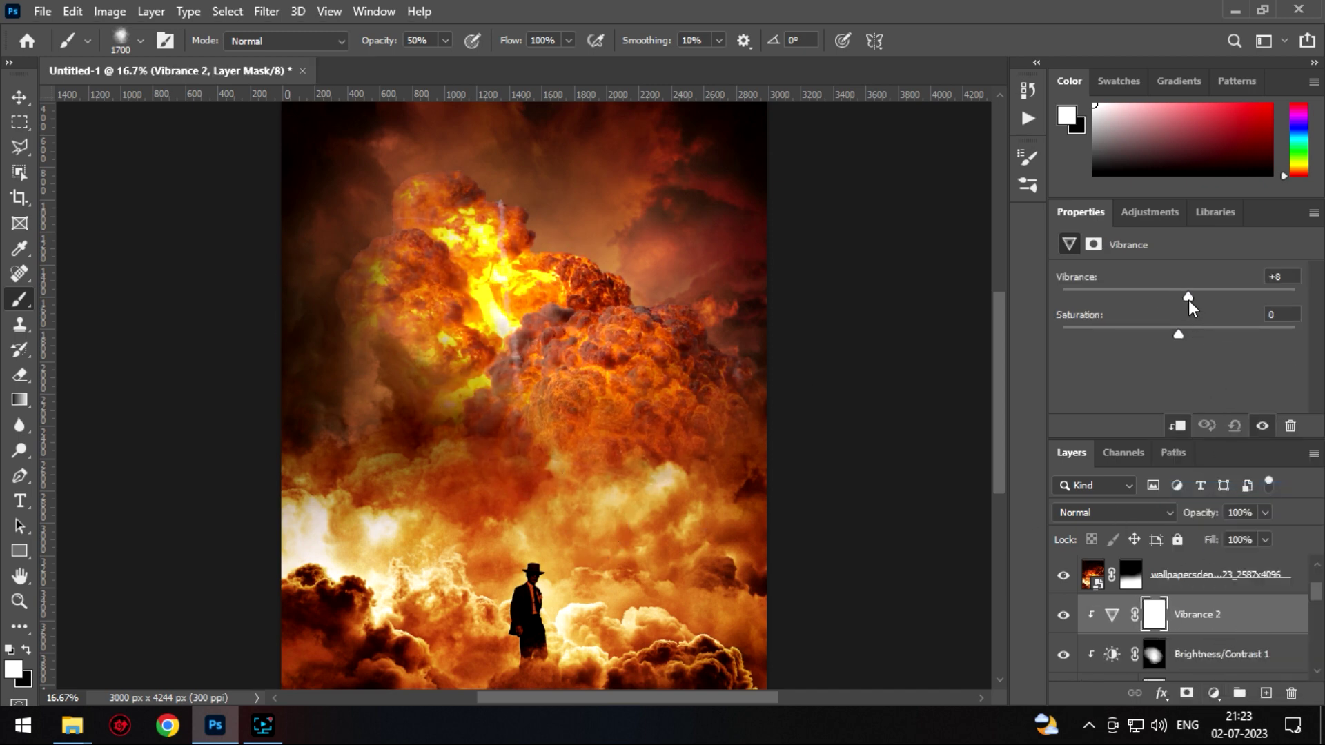
pyautogui.moveTo(1178, 296); pyautogui.dragTo(1209, 296)
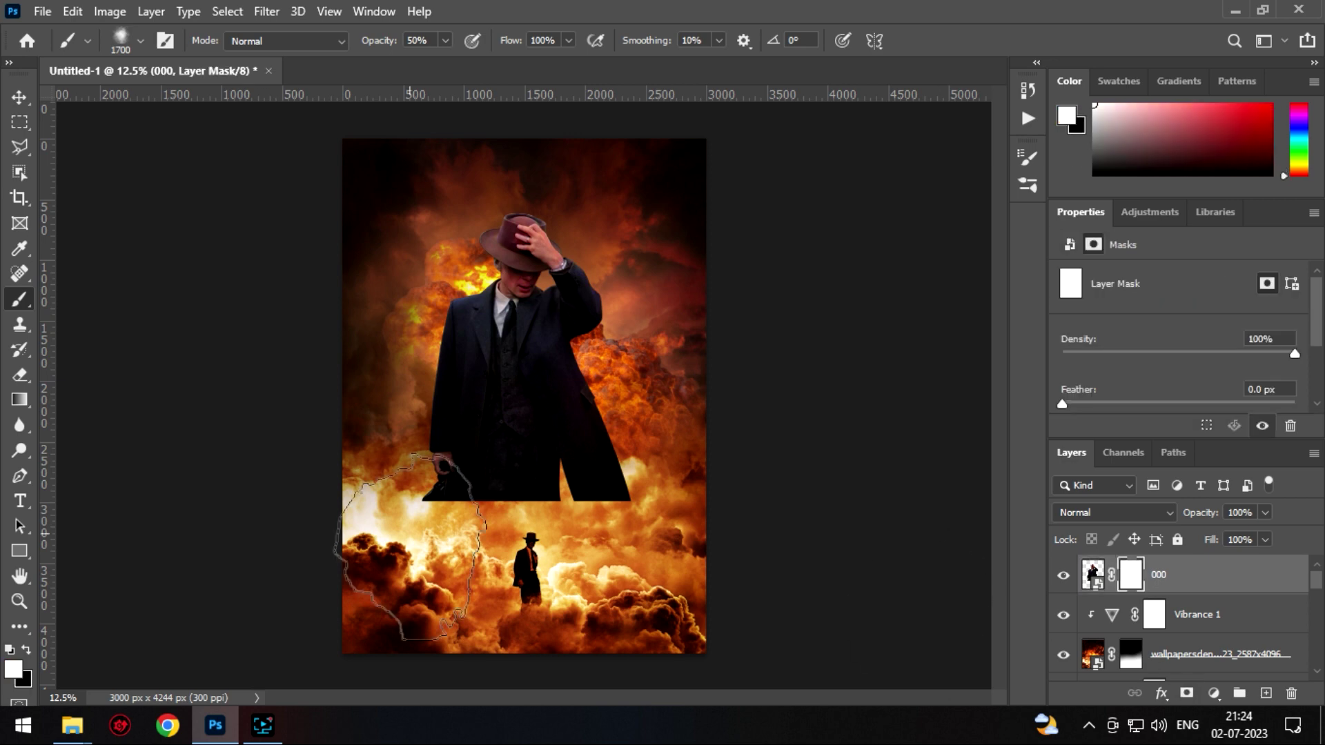
# - Paint black on layer 000's mask with a soft 3000 px brush to fade the coat bottom
pyautogui.press('x')
pyautogui.moveTo(458, 556); pyautogui.dragTo(635, 538)
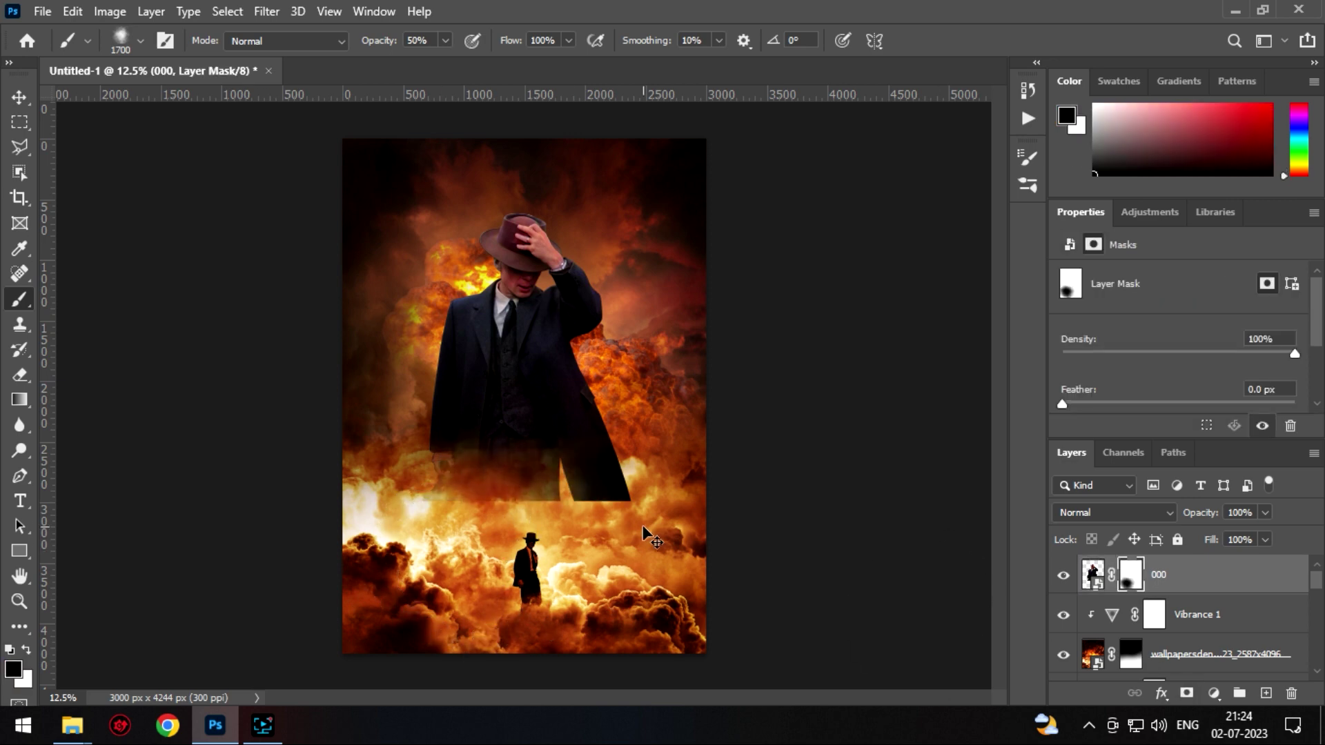
pyautogui.click(165, 42)
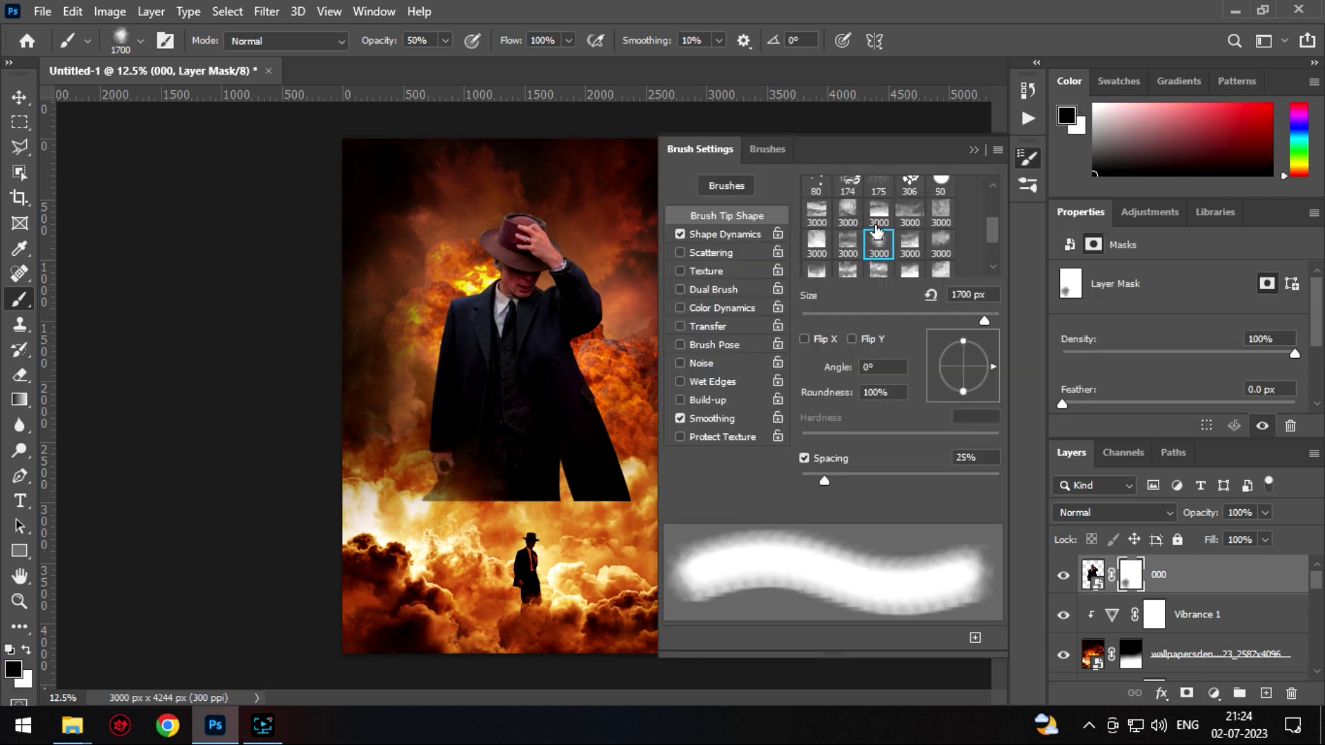
pyautogui.click(816, 241)
pyautogui.moveTo(531, 525); pyautogui.dragTo(528, 548)
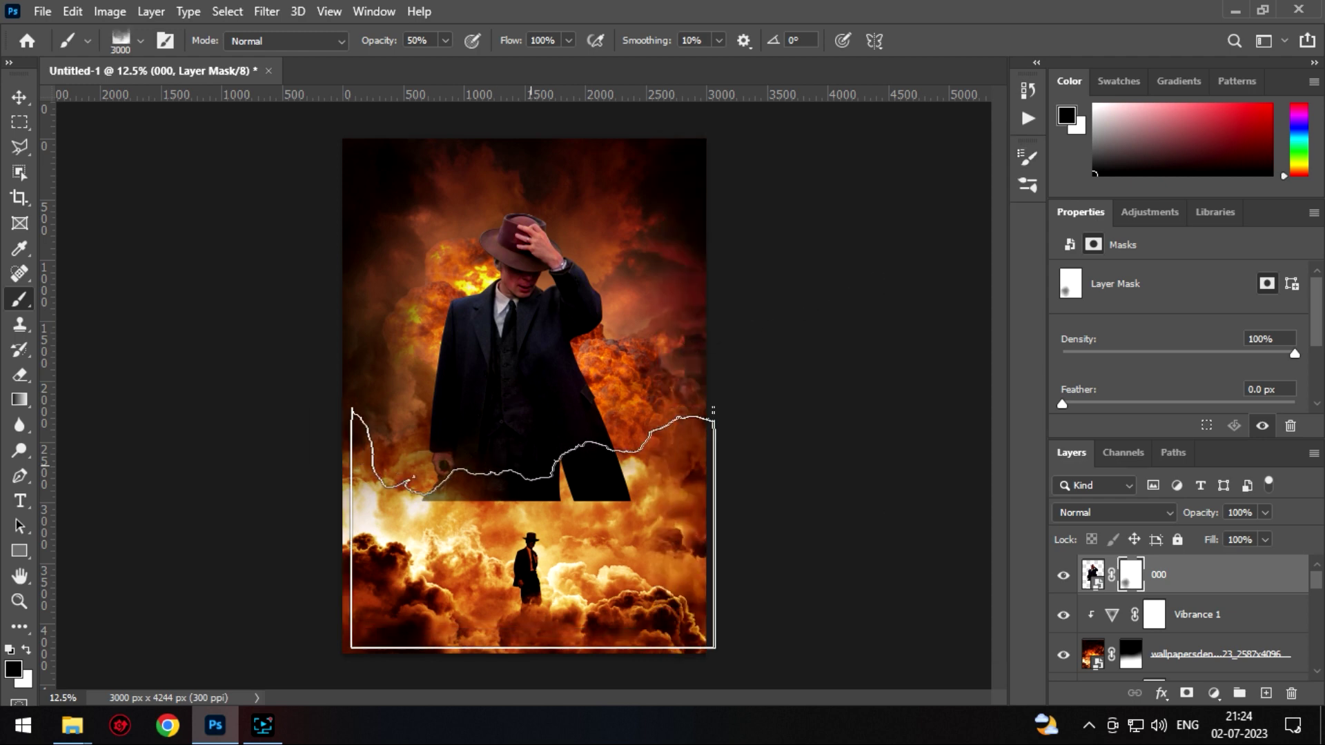
# - Undo the fade and repaint the lower coat with a 1900 px brush before placing the next portrait
pyautogui.hotkey('ctrl', 'z')
pyautogui.hotkey('ctrl', 'z')
pyautogui.press('[')
pyautogui.press('[')
pyautogui.press('[')
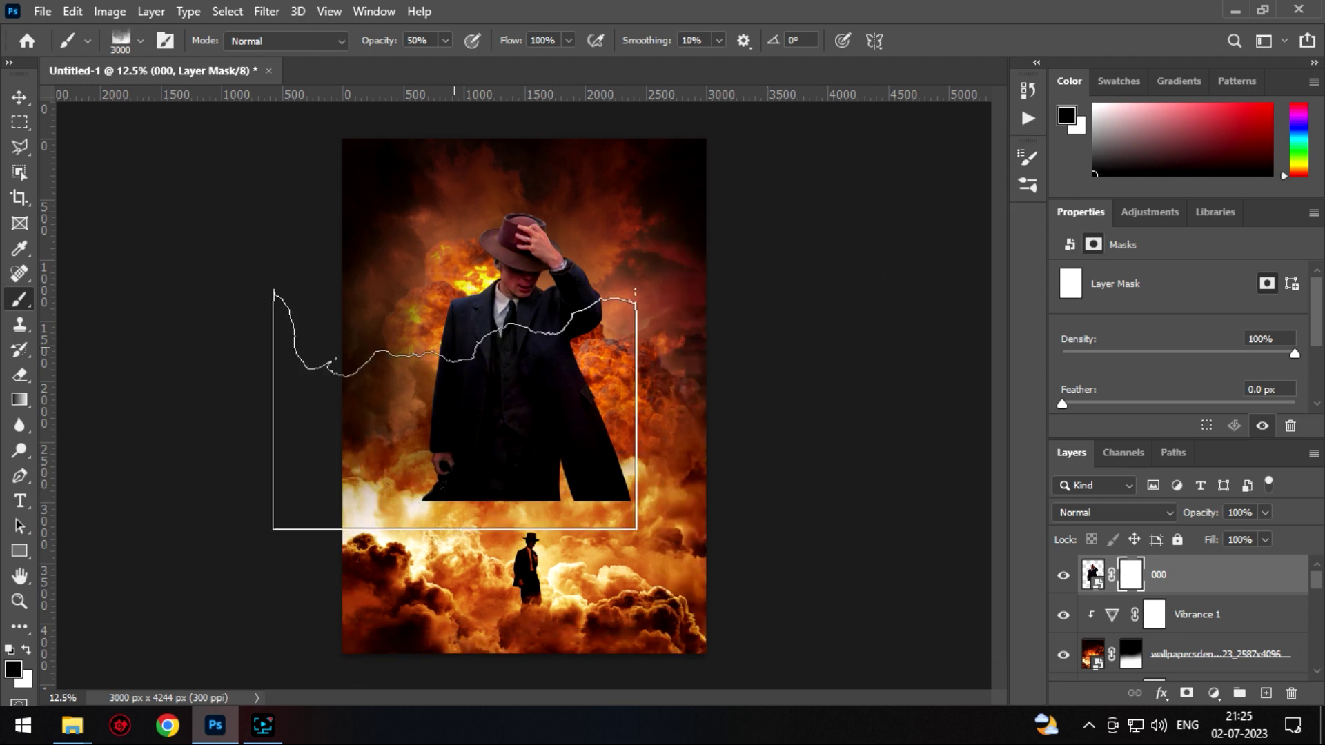
pyautogui.press('[')
pyautogui.press('[')
pyautogui.press('[')
pyautogui.moveTo(531, 497); pyautogui.dragTo(469, 516)
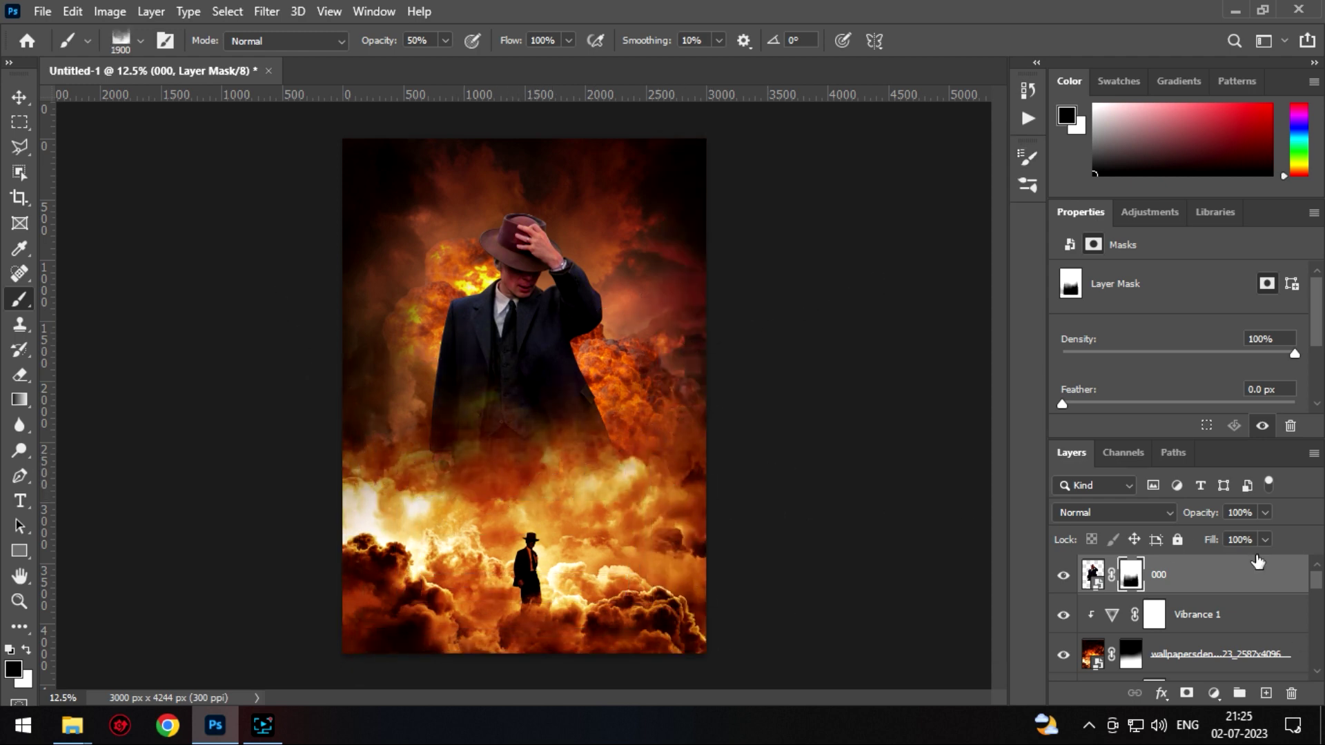
pyautogui.click(1270, 604)
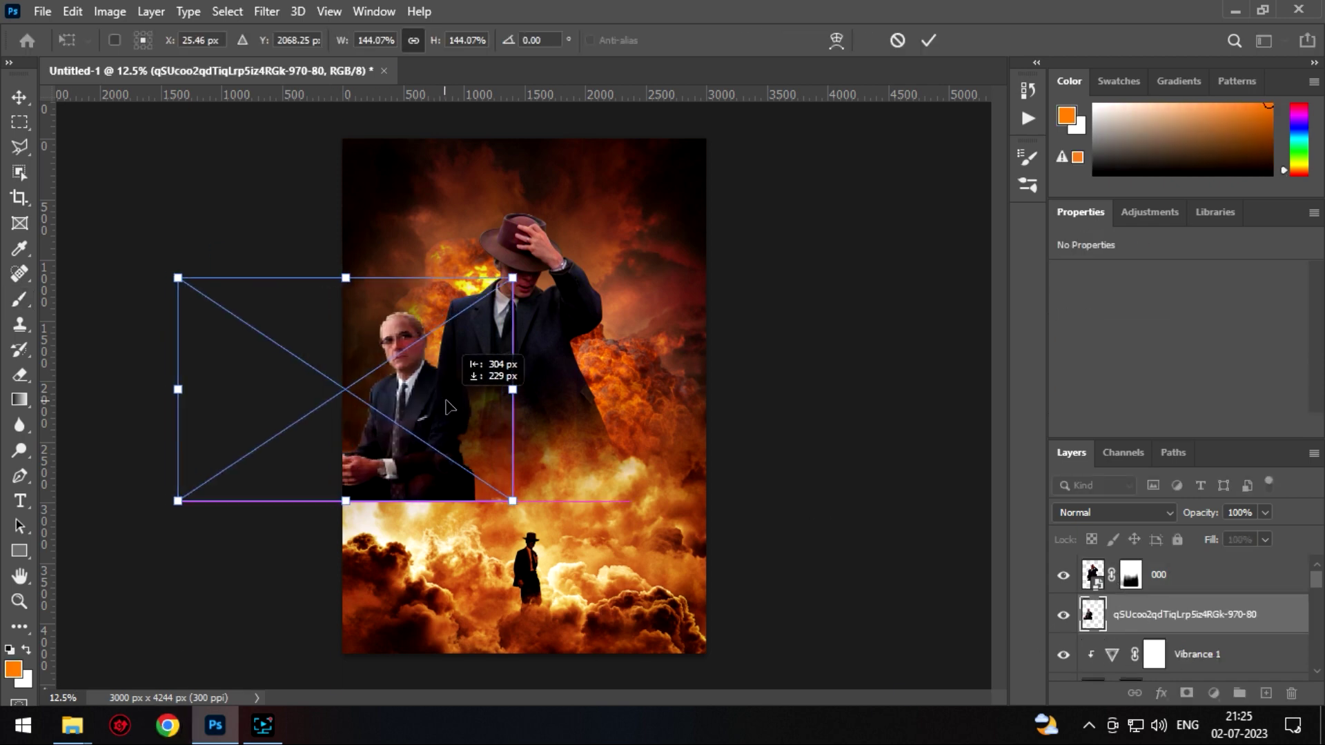
# - Commit the placed portrait and mask it, blending the man's hands into the fire with a 50° brush
pyautogui.press('Return')
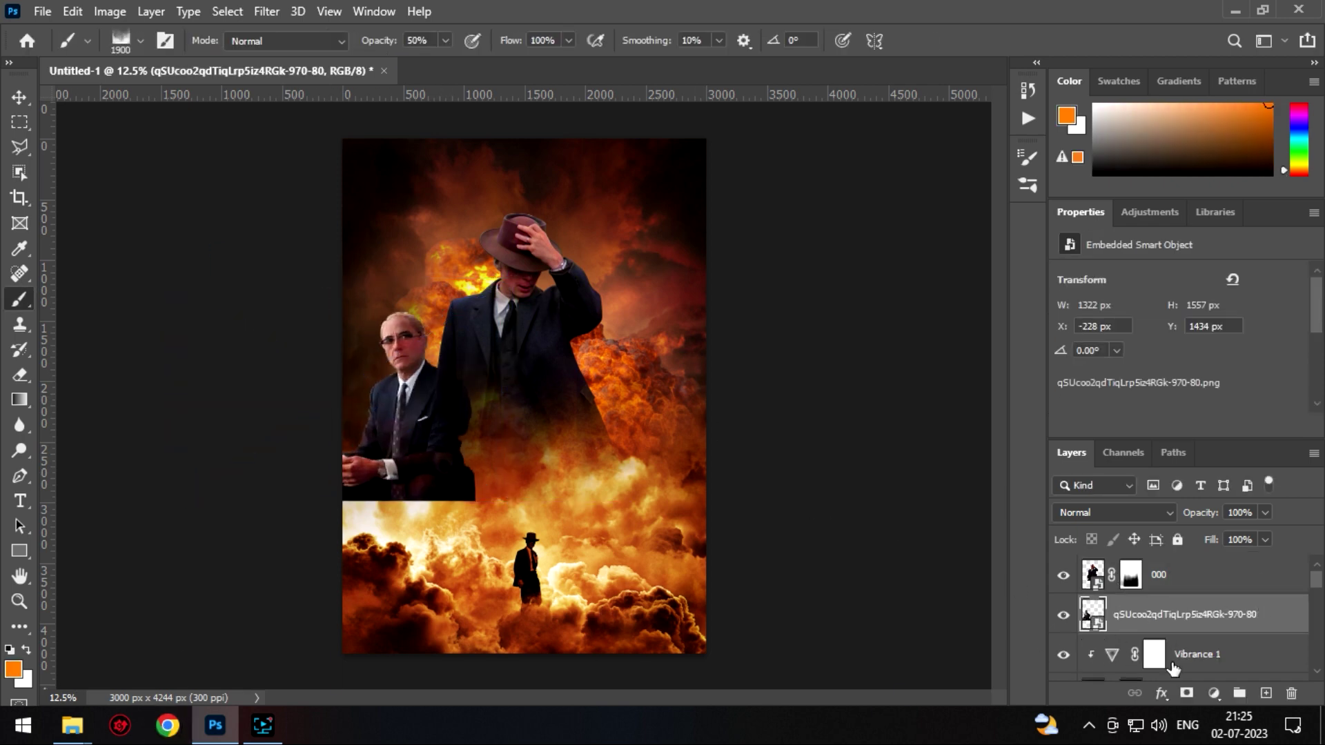
pyautogui.click(1186, 693)
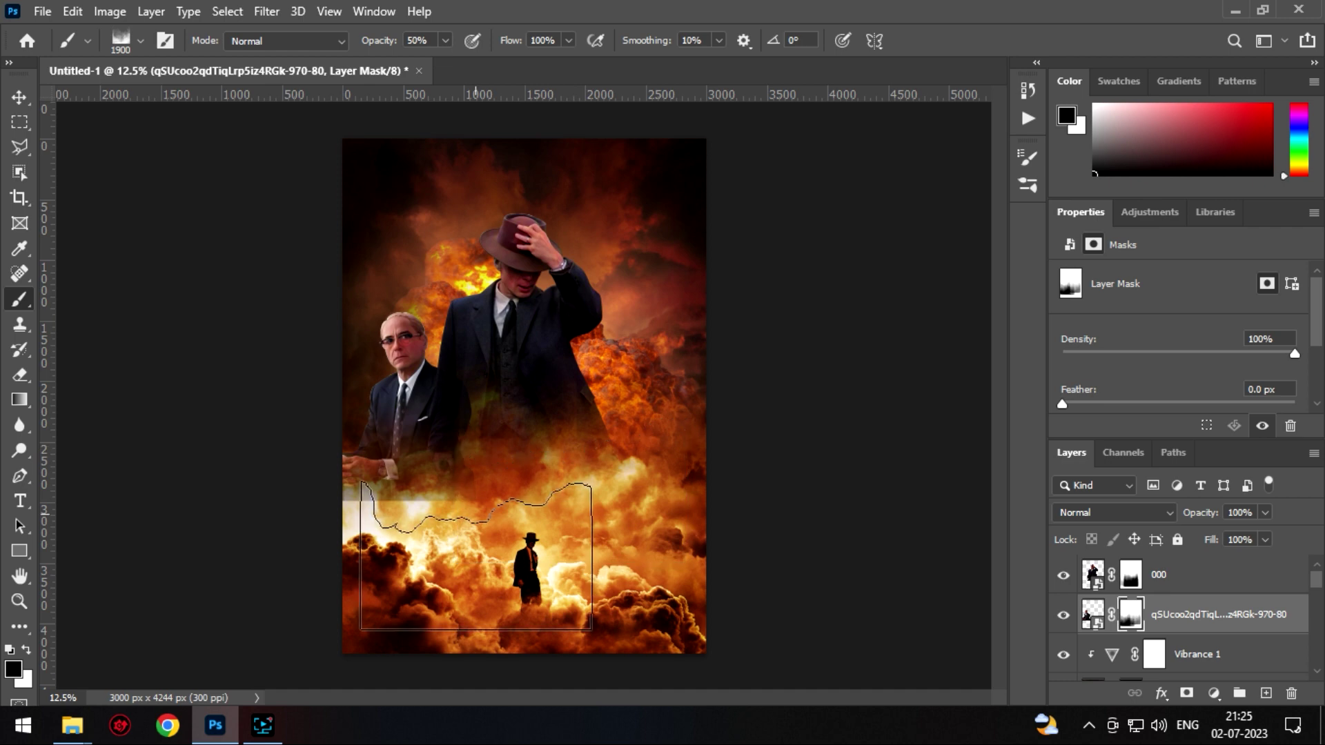
pyautogui.moveTo(428, 538); pyautogui.dragTo(482, 520)
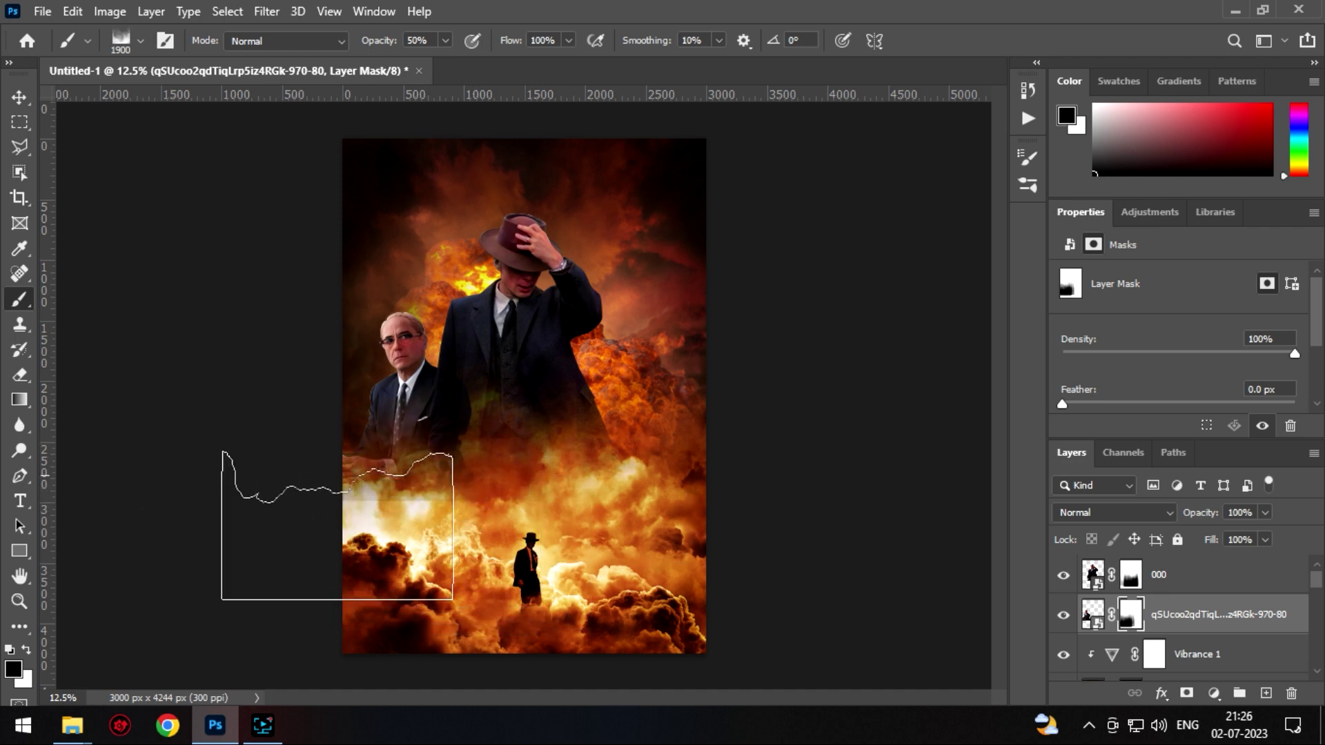
pyautogui.click(140, 40)
pyautogui.click(490, 372)
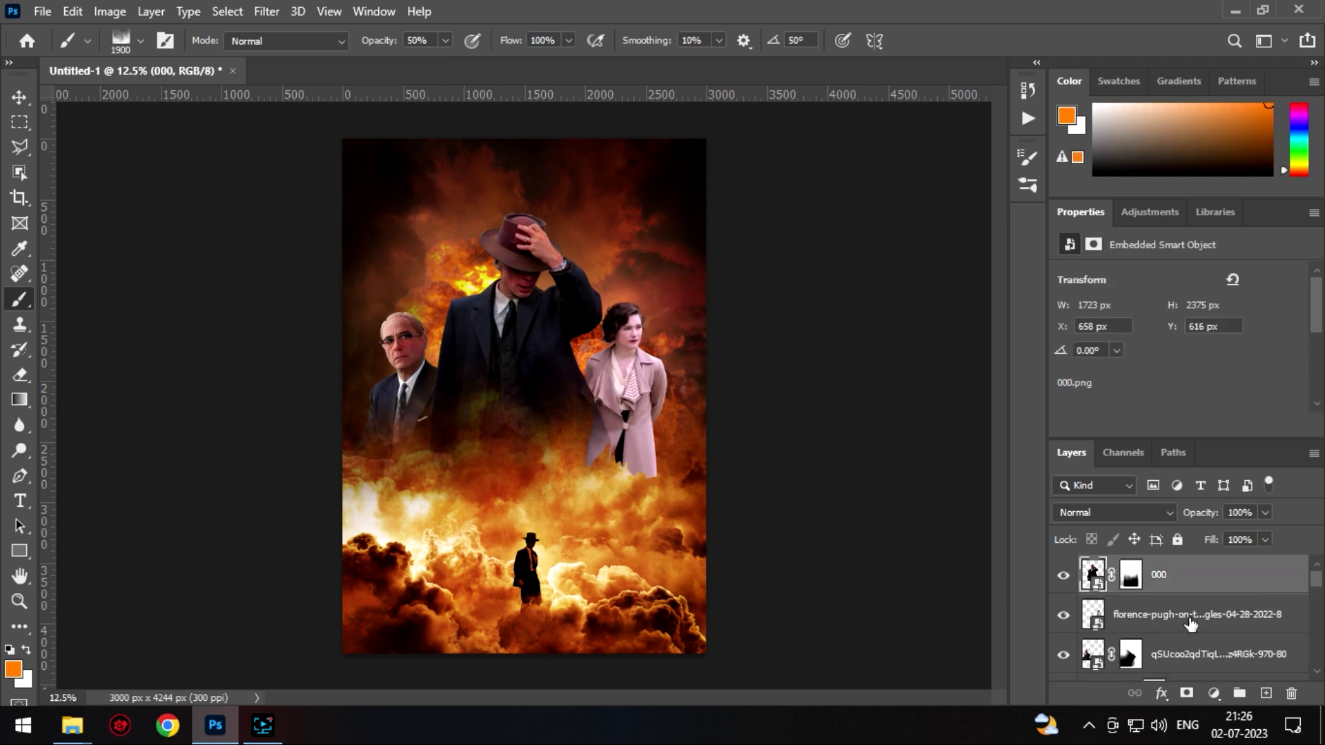
# - Mask the beige-coated woman's layer and fade her lower body with a -13° tilted brush
pyautogui.click(1190, 615)
pyautogui.click(1187, 693)
pyautogui.rightClick(58, 88)
pyautogui.moveTo(90, 110); pyautogui.dragTo(88, 127)
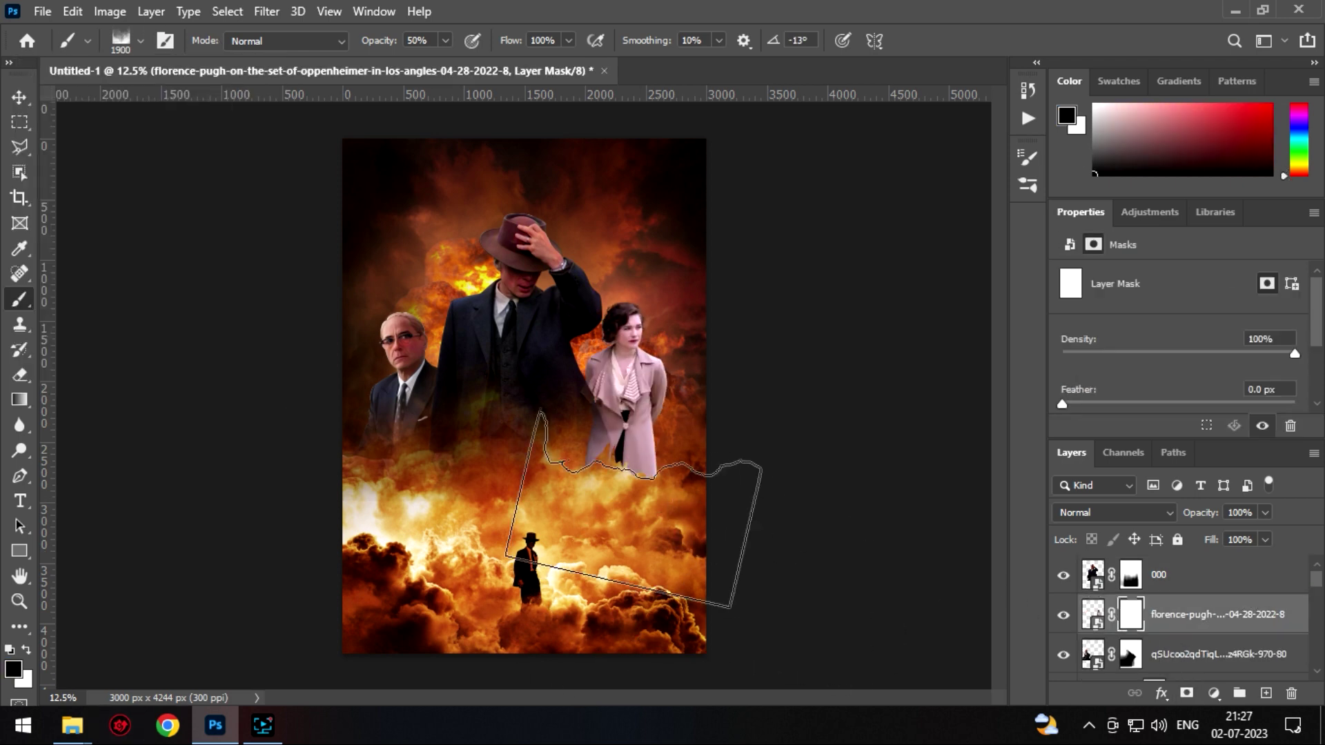
pyautogui.moveTo(710, 518); pyautogui.dragTo(660, 577)
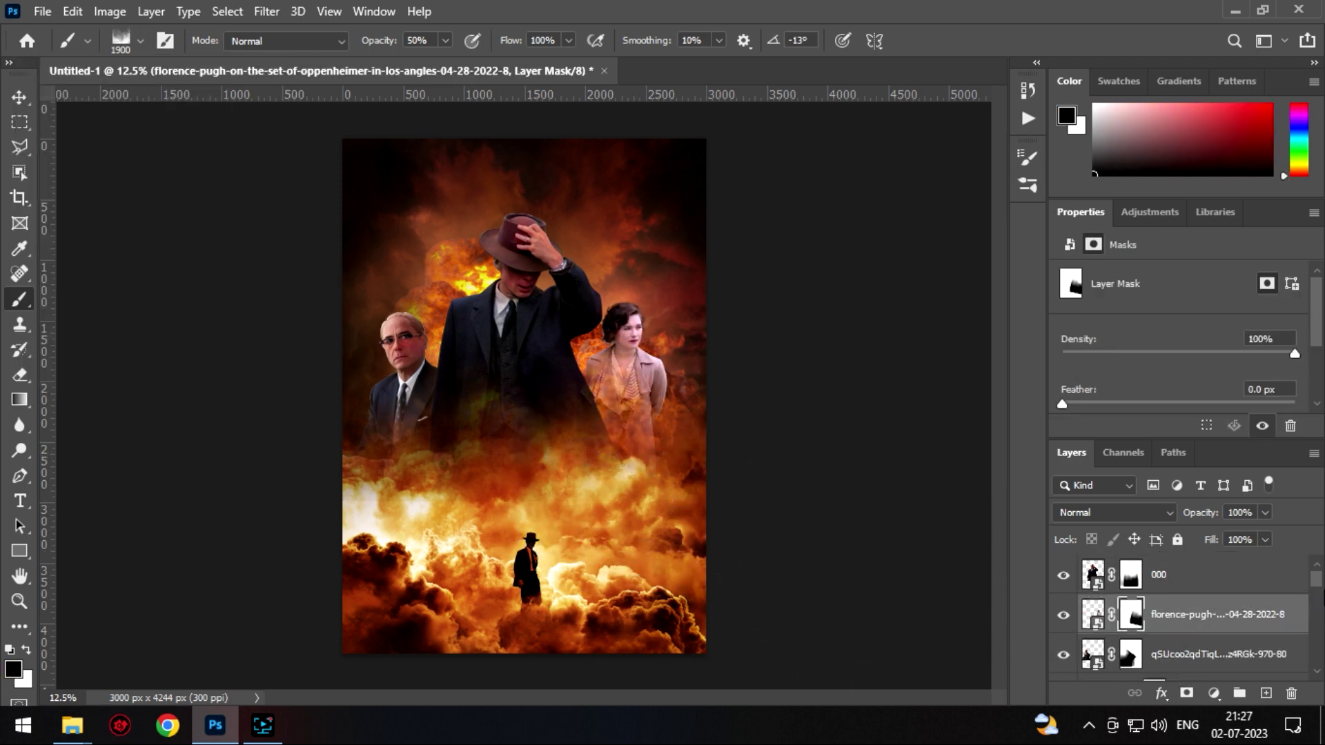
# - Restore the woman's upper body by painting white on her mask with a 900 px brush
pyautogui.rightClick(668, 414)
pyautogui.press('Escape')
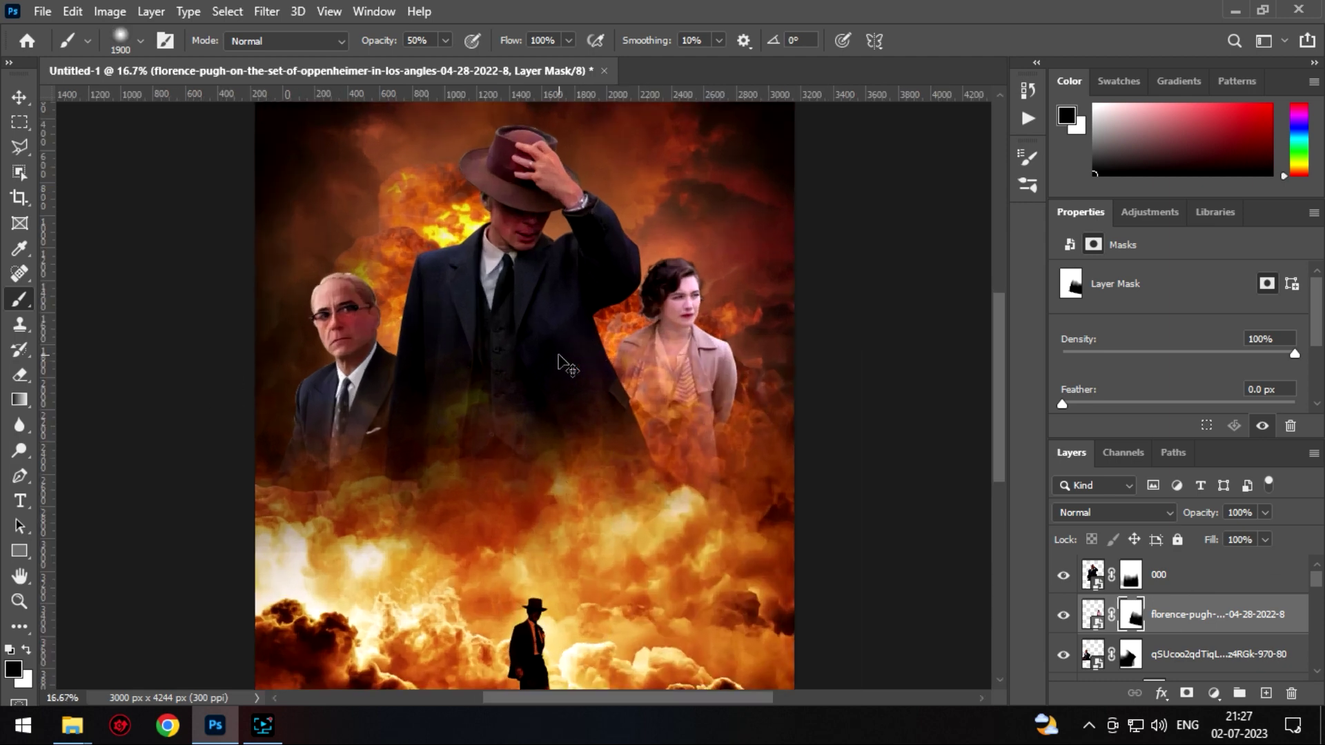
pyautogui.hotkey('ctrl', '+')
pyautogui.hotkey('ctrl', '+')
pyautogui.hotkey('ctrl', '+')
pyautogui.press('[')
pyautogui.press('[')
pyautogui.press('[')
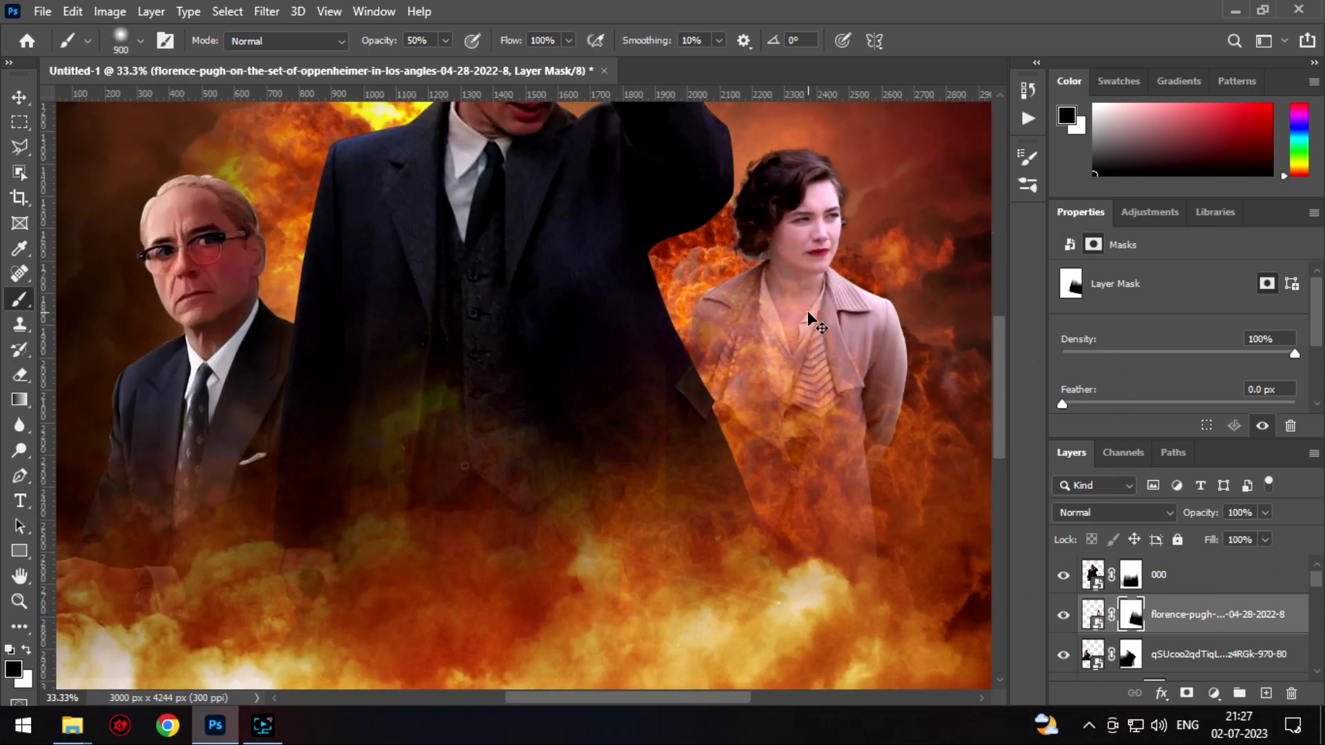
pyautogui.press('x')
pyautogui.moveTo(807, 311); pyautogui.dragTo(877, 297)
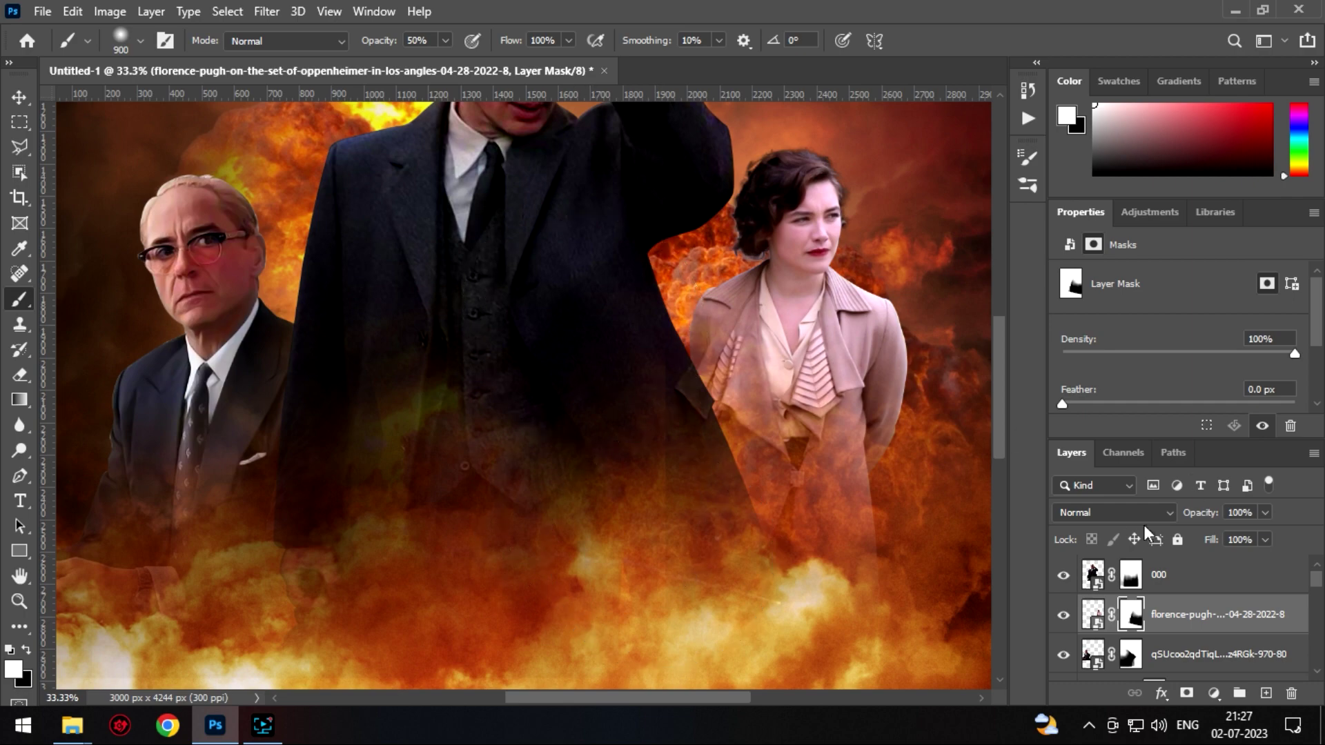
pyautogui.click(1130, 574)
pyautogui.hotkey('ctrl', '-')
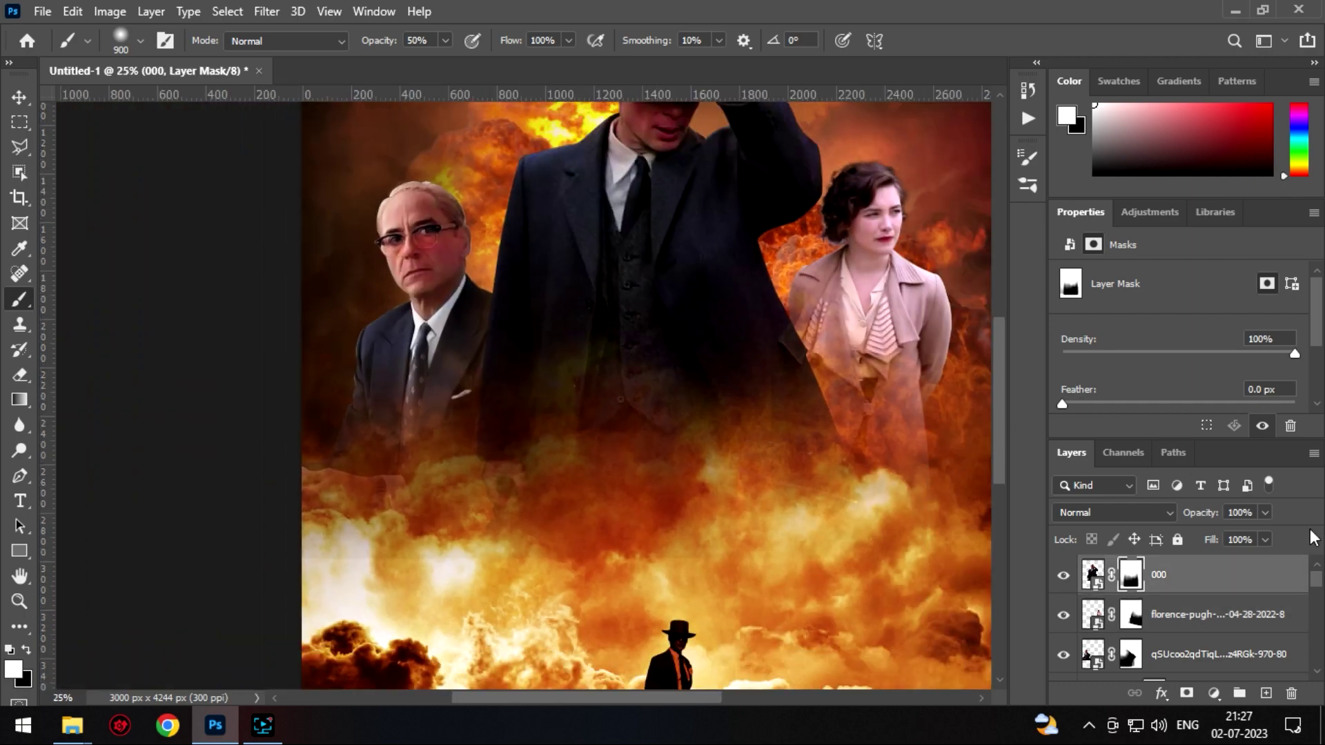
pyautogui.click(1125, 621)
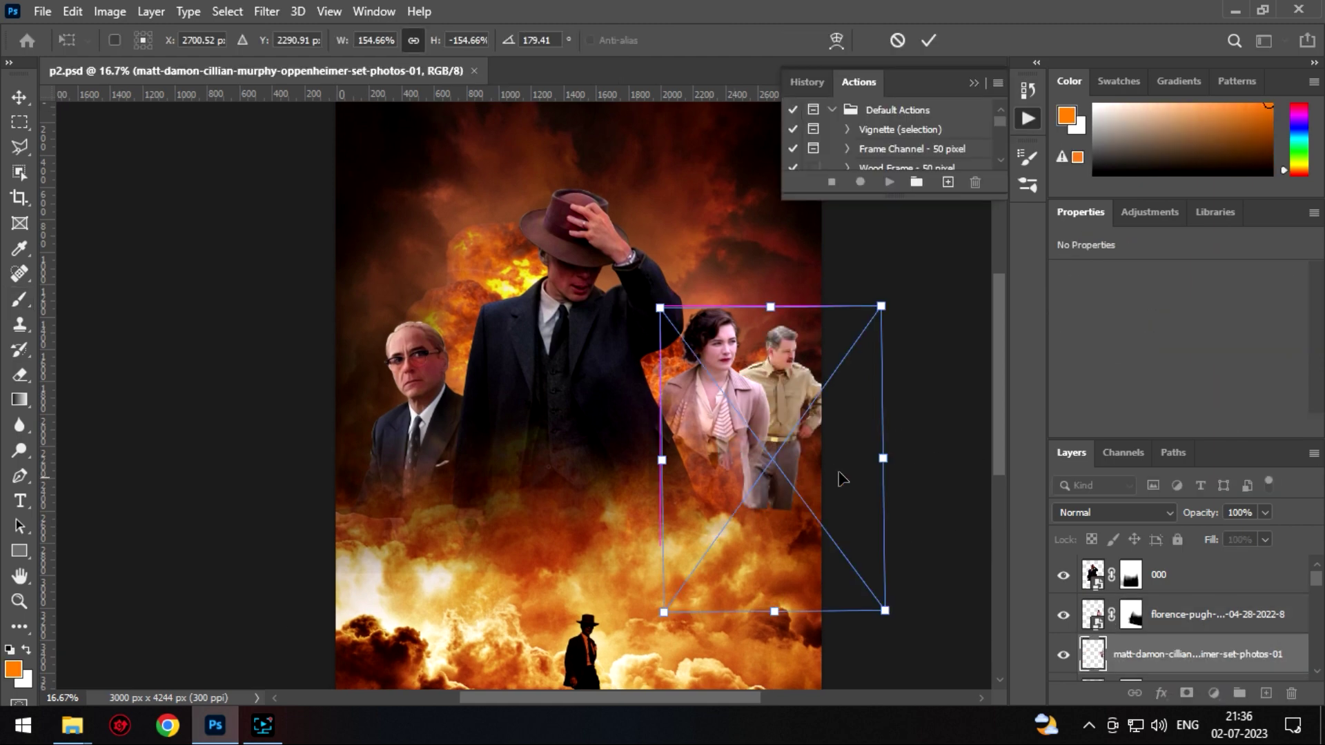
# - Commit the khaki-uniform man with a layer mask, then place the woman in green
pyautogui.press('Return')
pyautogui.click(1186, 693)
pyautogui.press('b')
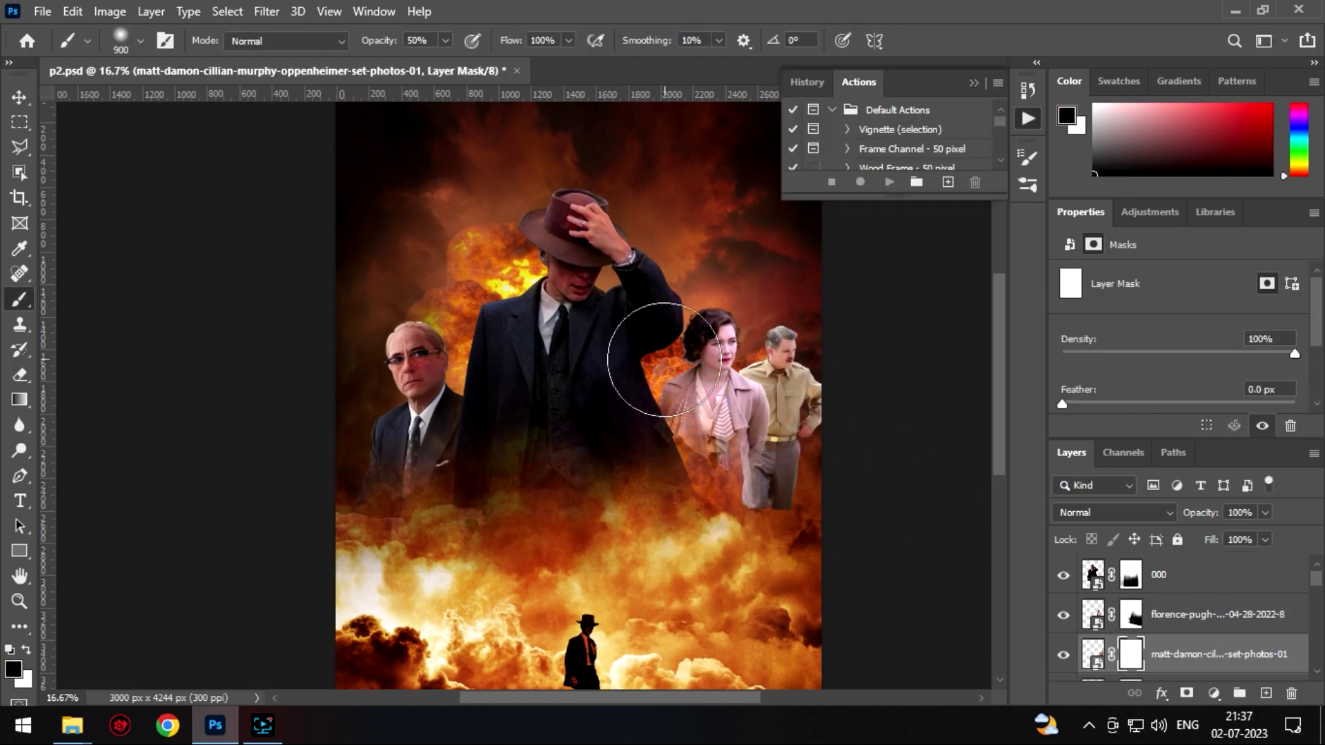
pyautogui.rightClick(553, 380)
pyautogui.press('Escape')
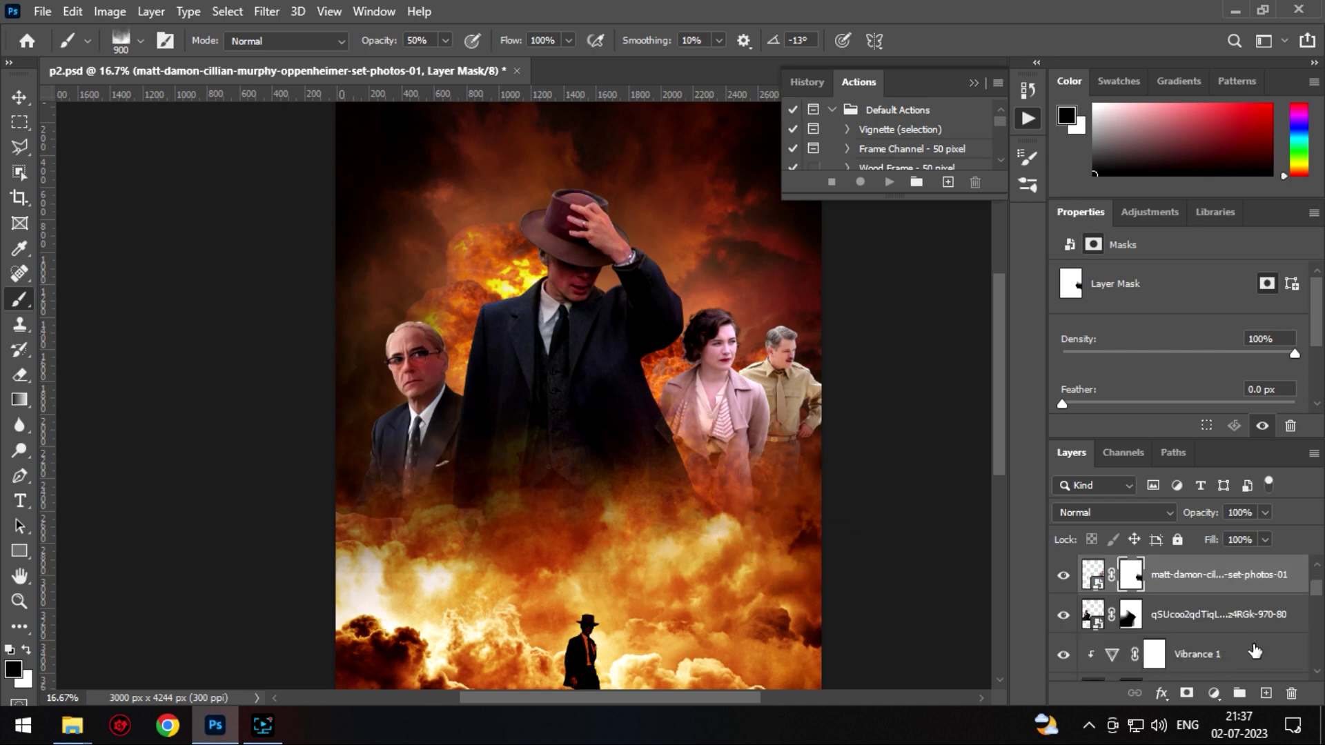
pyautogui.press('Return')
pyautogui.hotkey('ctrl', '+')
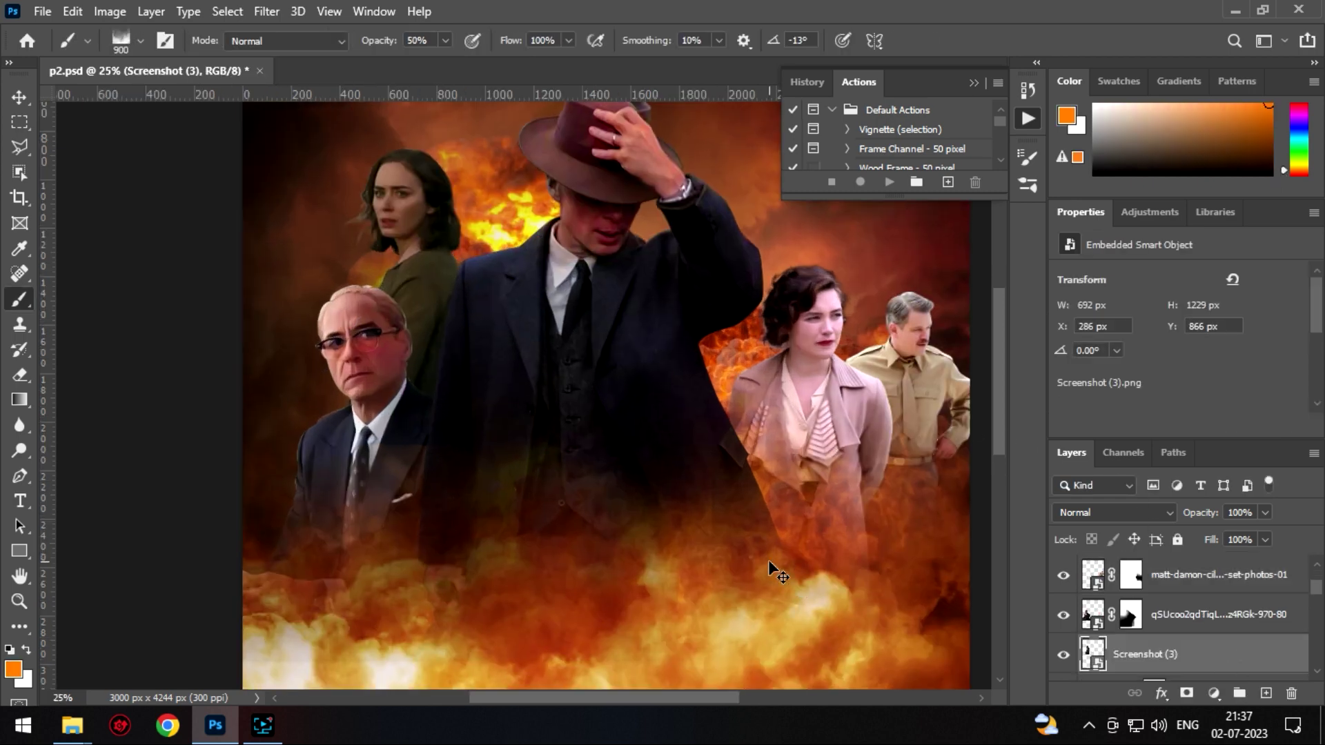
# - Move the khaki man to the lower right, enlarge him slightly, and target his mask with black
pyautogui.click(1175, 625)
pyautogui.click(1215, 574)
pyautogui.hotkey('ctrl', 't')
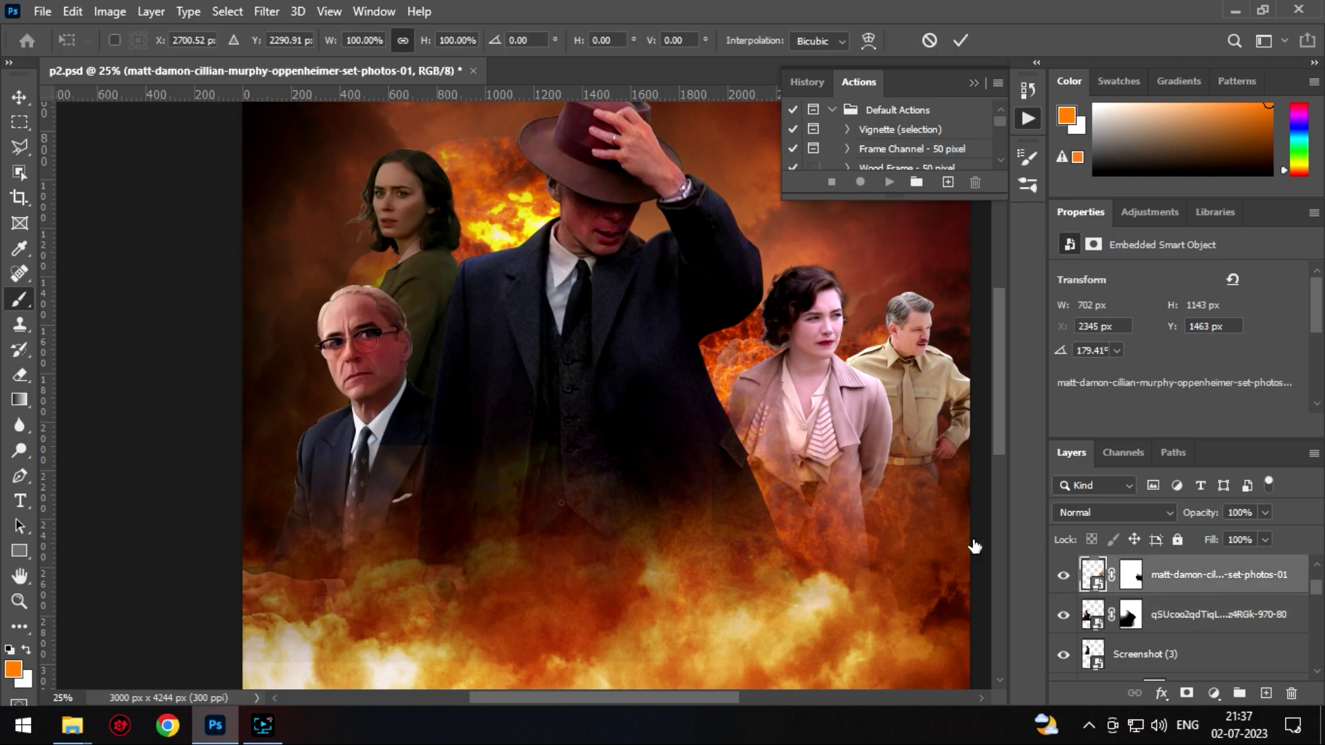
pyautogui.moveTo(904, 449); pyautogui.dragTo(826, 347)
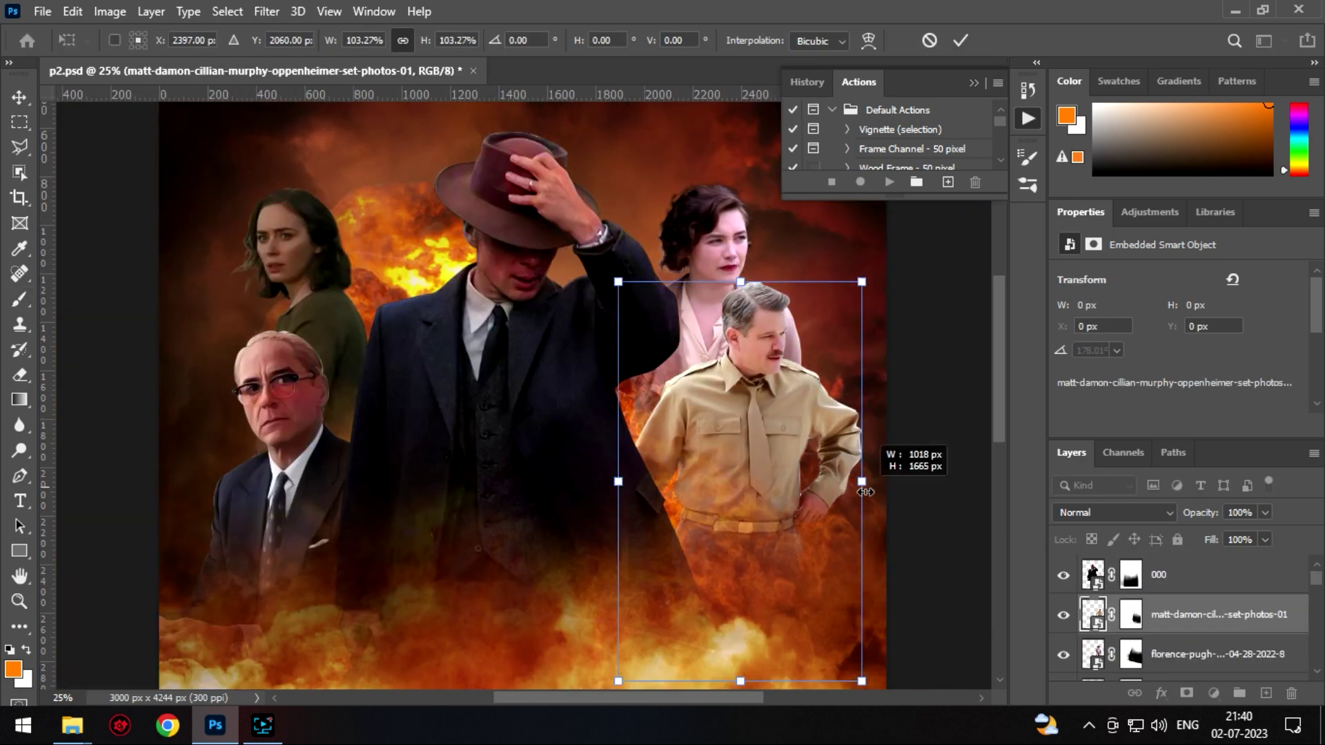
pyautogui.moveTo(865, 492); pyautogui.dragTo(868, 491)
pyautogui.moveTo(817, 490); pyautogui.dragTo(821, 516)
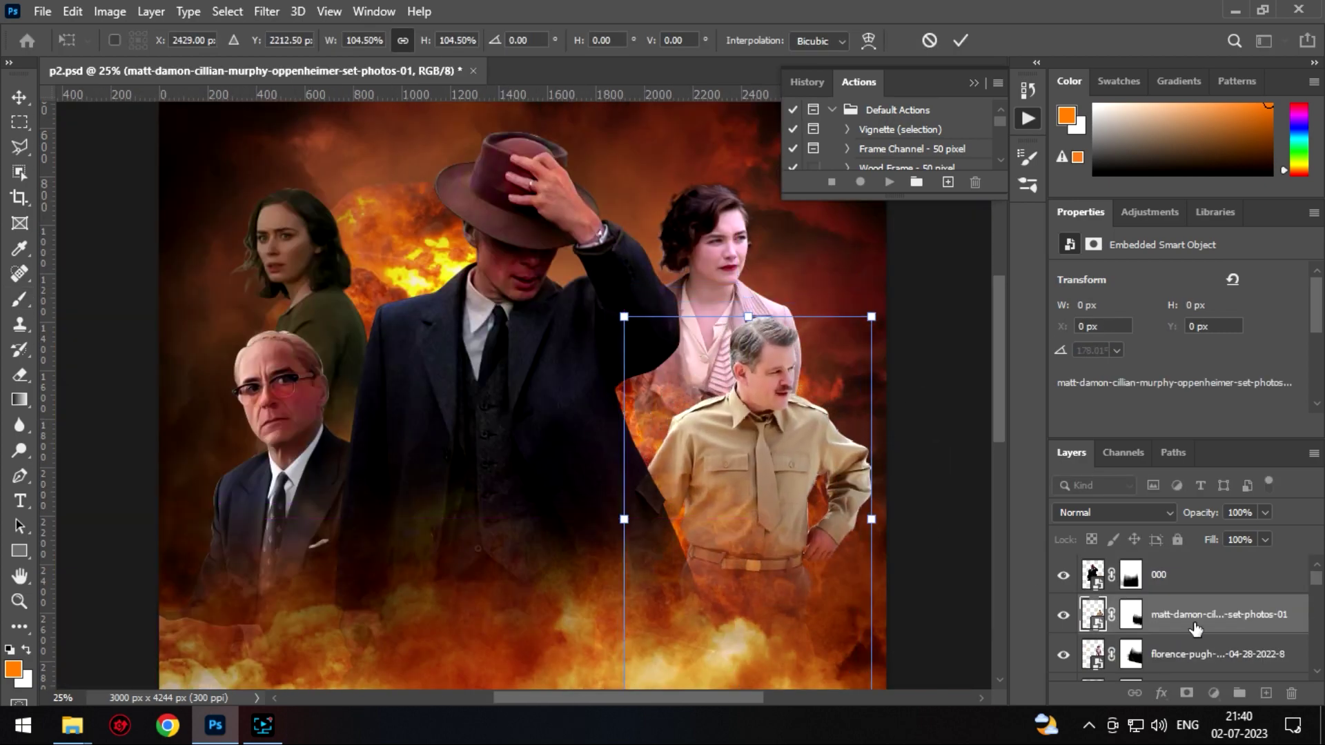
pyautogui.press('Return')
pyautogui.press('b')
pyautogui.click(1131, 614)
pyautogui.press('d')
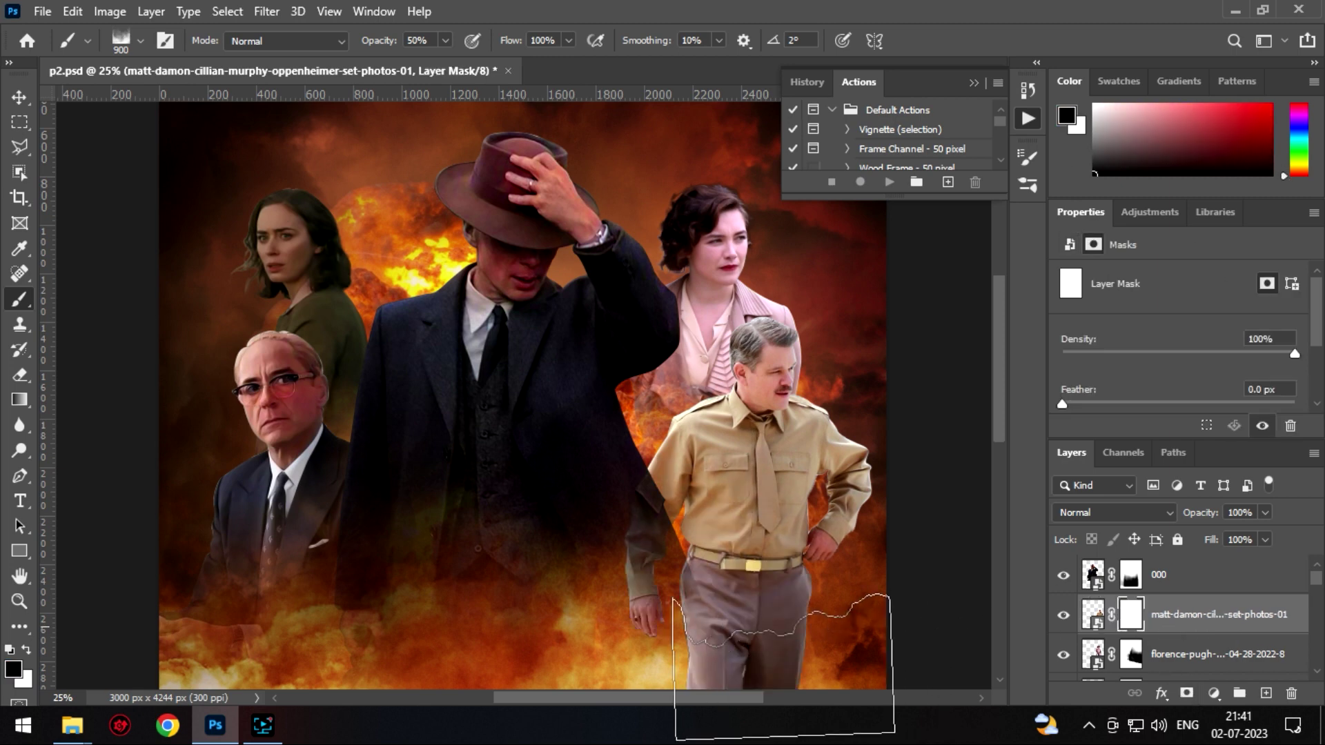
pyautogui.rightClick(736, 442)
pyautogui.press('Return')
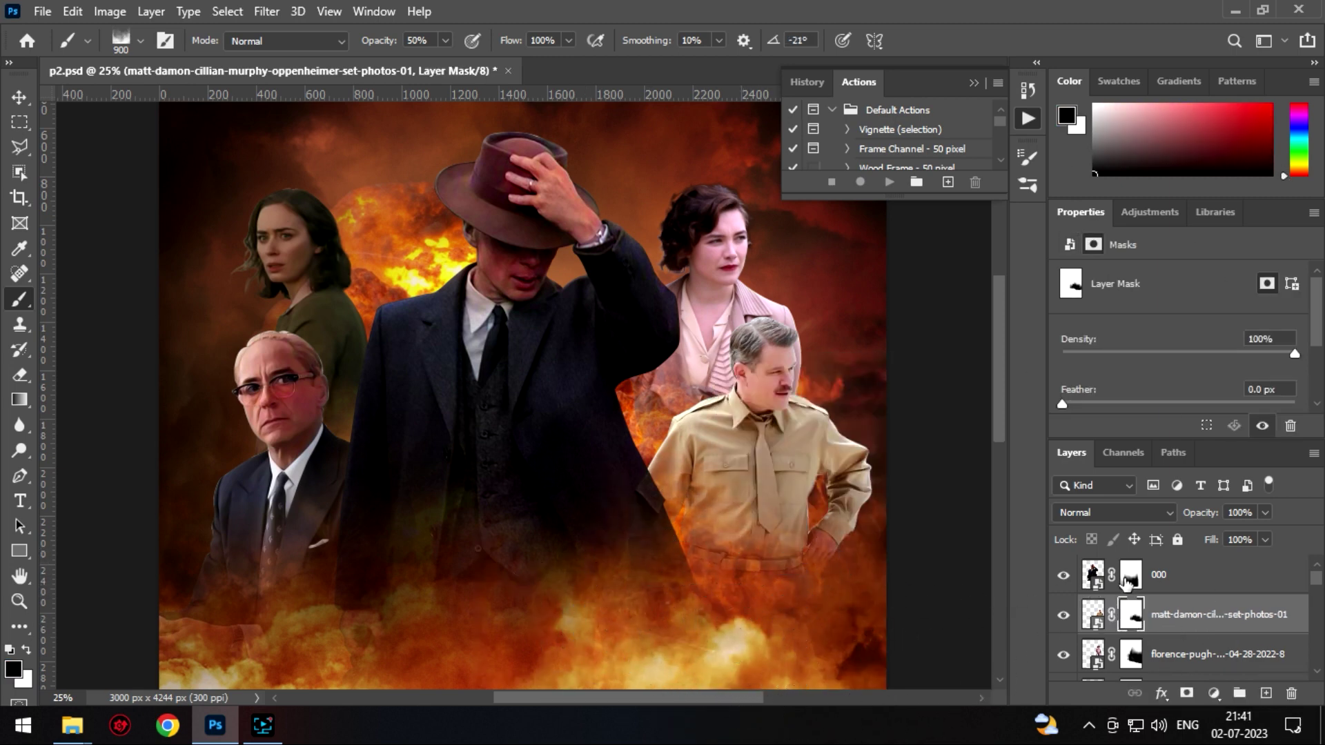
# - Clear the beige-coated woman's mask and reposition her behind the khaki man
pyautogui.click(1131, 654)
pyautogui.press('Delete')
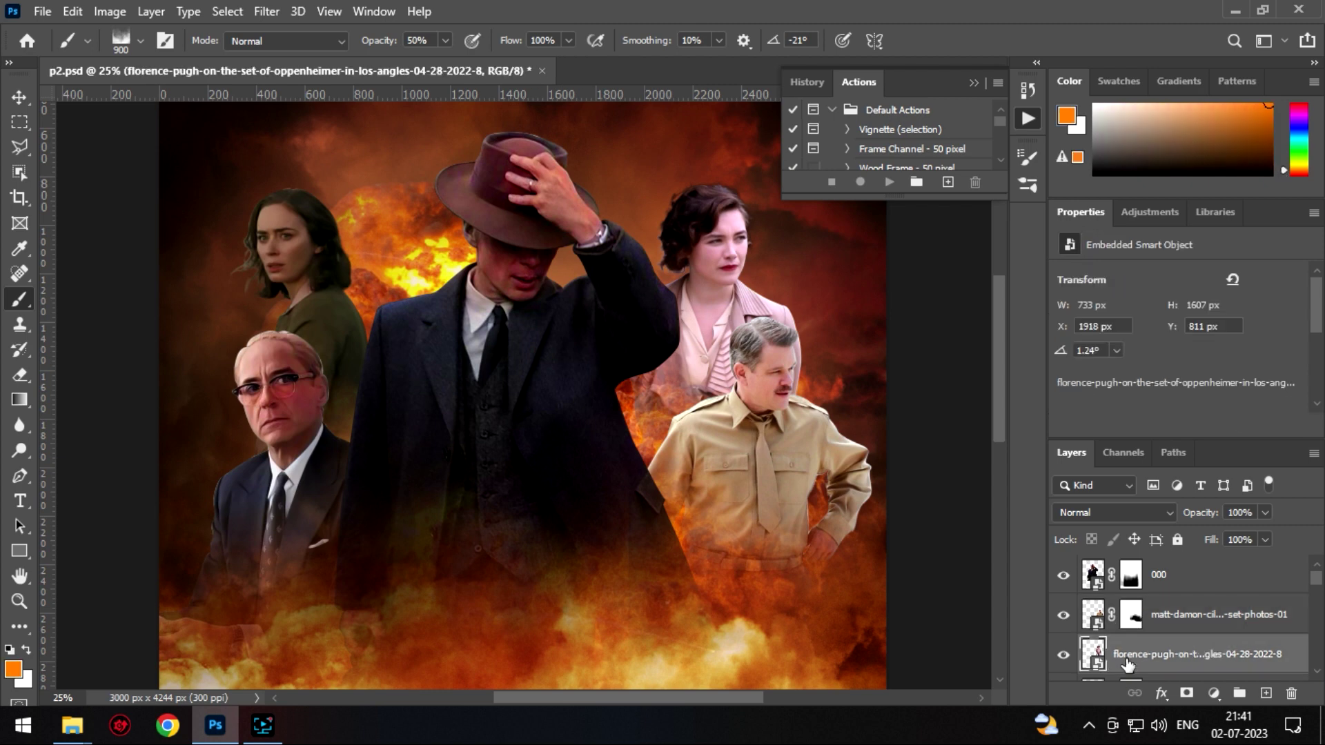
pyautogui.hotkey('ctrl', 't')
pyautogui.moveTo(740, 473); pyautogui.dragTo(731, 475)
pyautogui.moveTo(820, 419)
pyautogui.mouseDown()
pyautogui.moveTo(788, 423)
pyautogui.moveTo(751, 376)
pyautogui.mouseUp()
pyautogui.press('Return')
pyautogui.press('b')
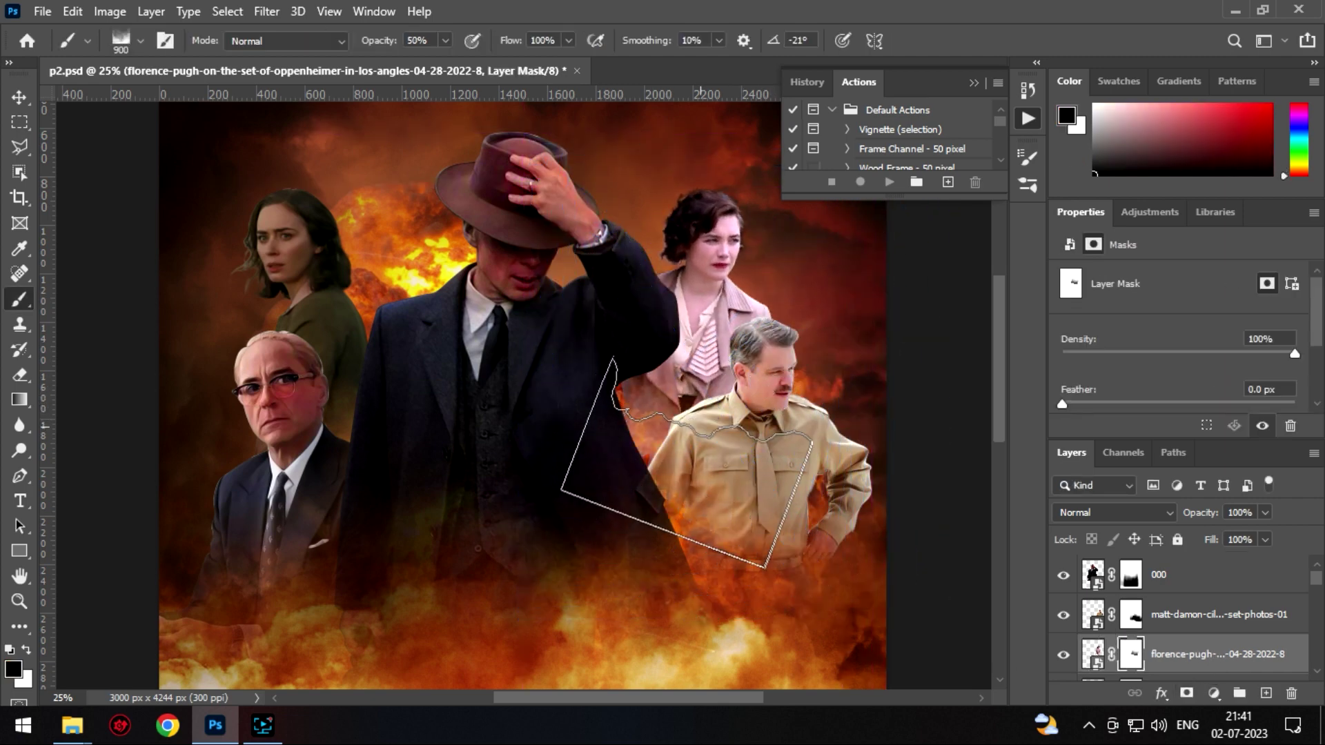
pyautogui.hotkey('ctrl', 'd')
pyautogui.hotkey('ctrl', '-')
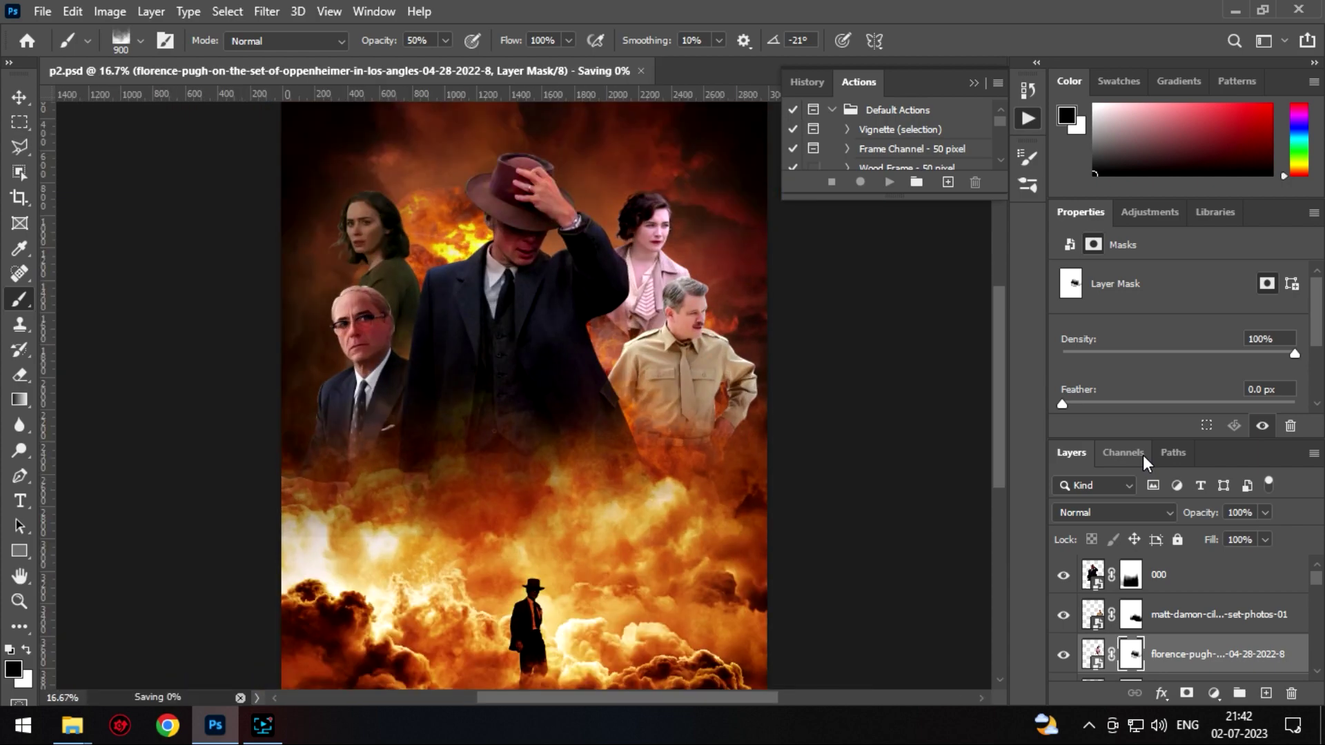
# - Paint an orange #ff932a glow around the cast on a new layer above Vibrance 1
pyautogui.scroll(-3, 1187, 621)
pyautogui.click(1229, 666)
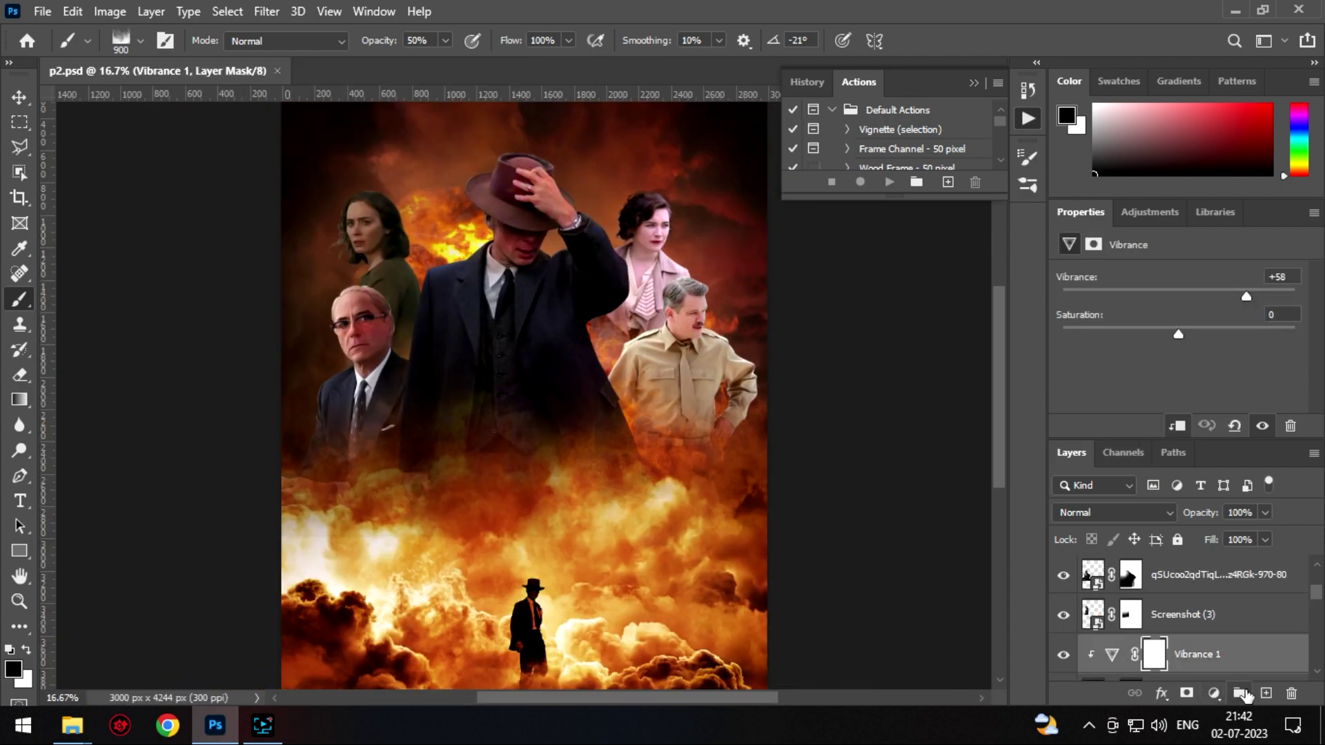
pyautogui.click(1266, 693)
pyautogui.press('F5')
pyautogui.press('F5')
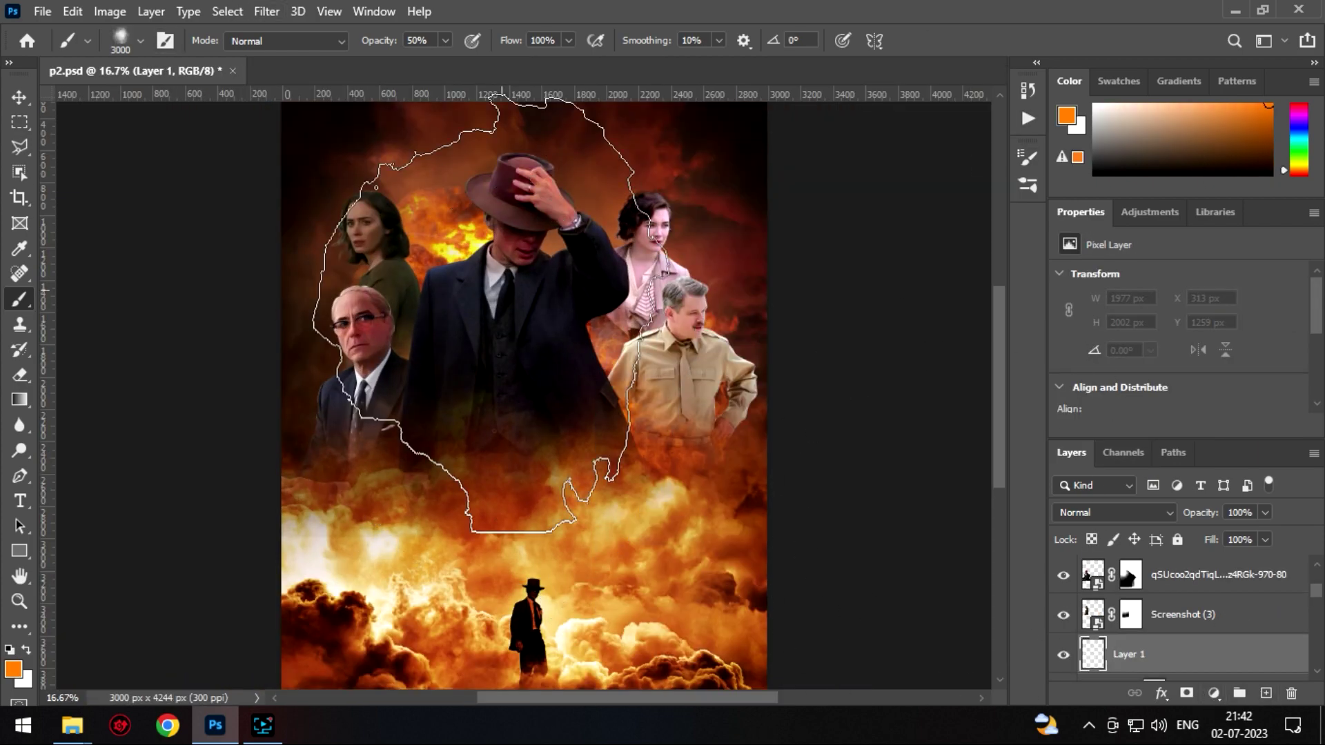
pyautogui.click(12, 669)
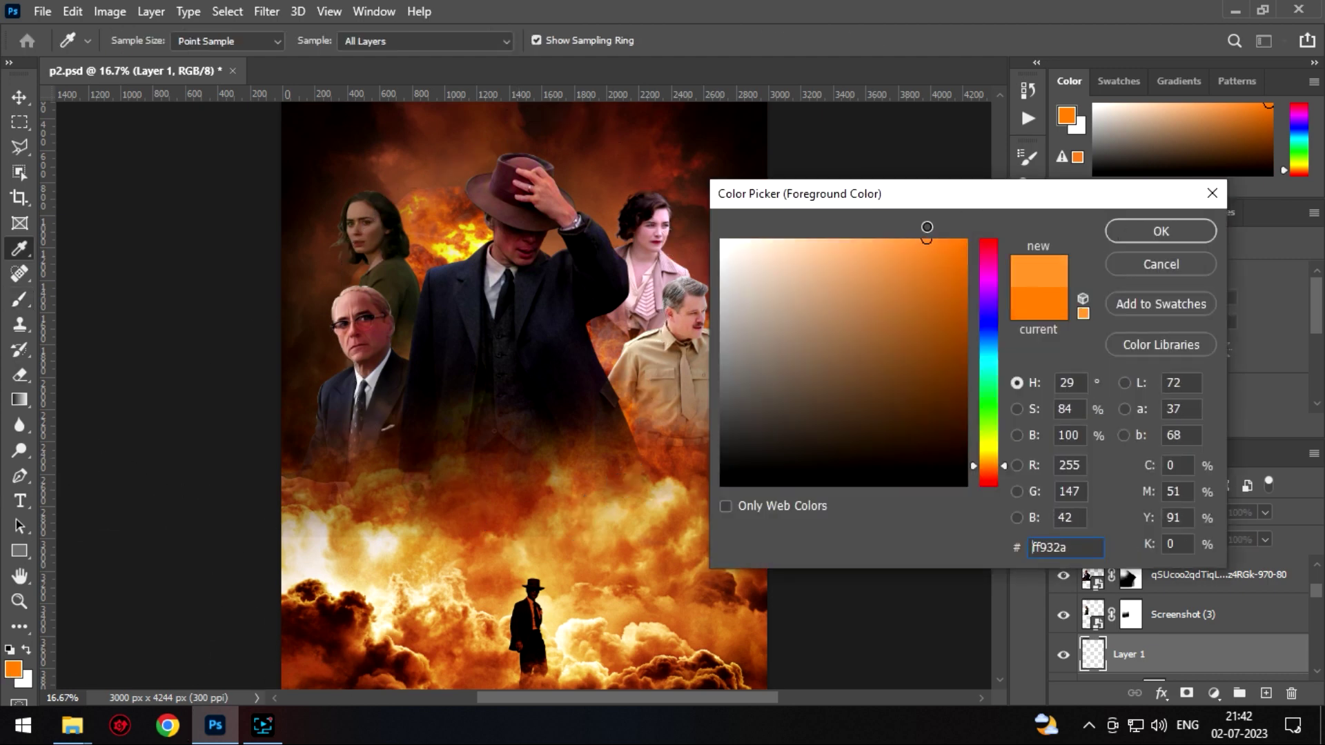
pyautogui.press('Return')
pyautogui.click(527, 355)
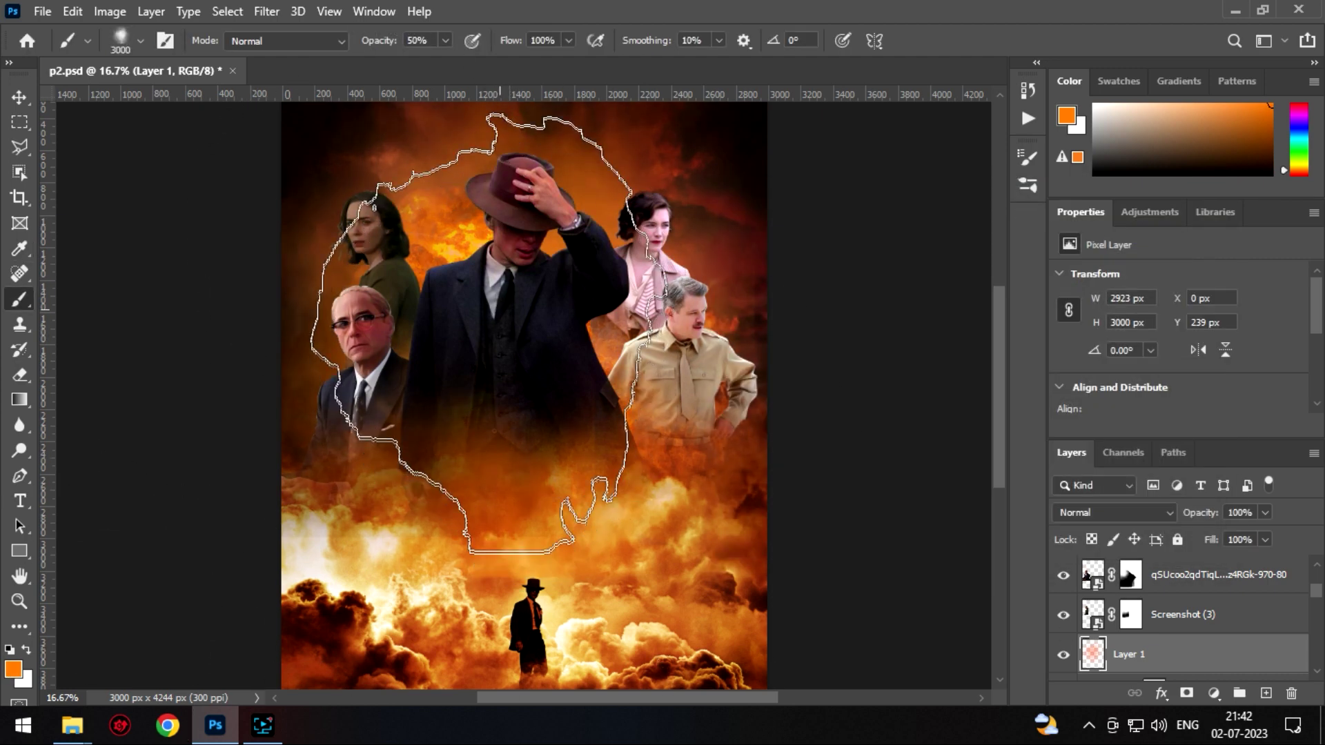
pyautogui.press('[')
pyautogui.press('[')
pyautogui.press('[')
pyautogui.press('[')
pyautogui.press('[')
pyautogui.press('[')
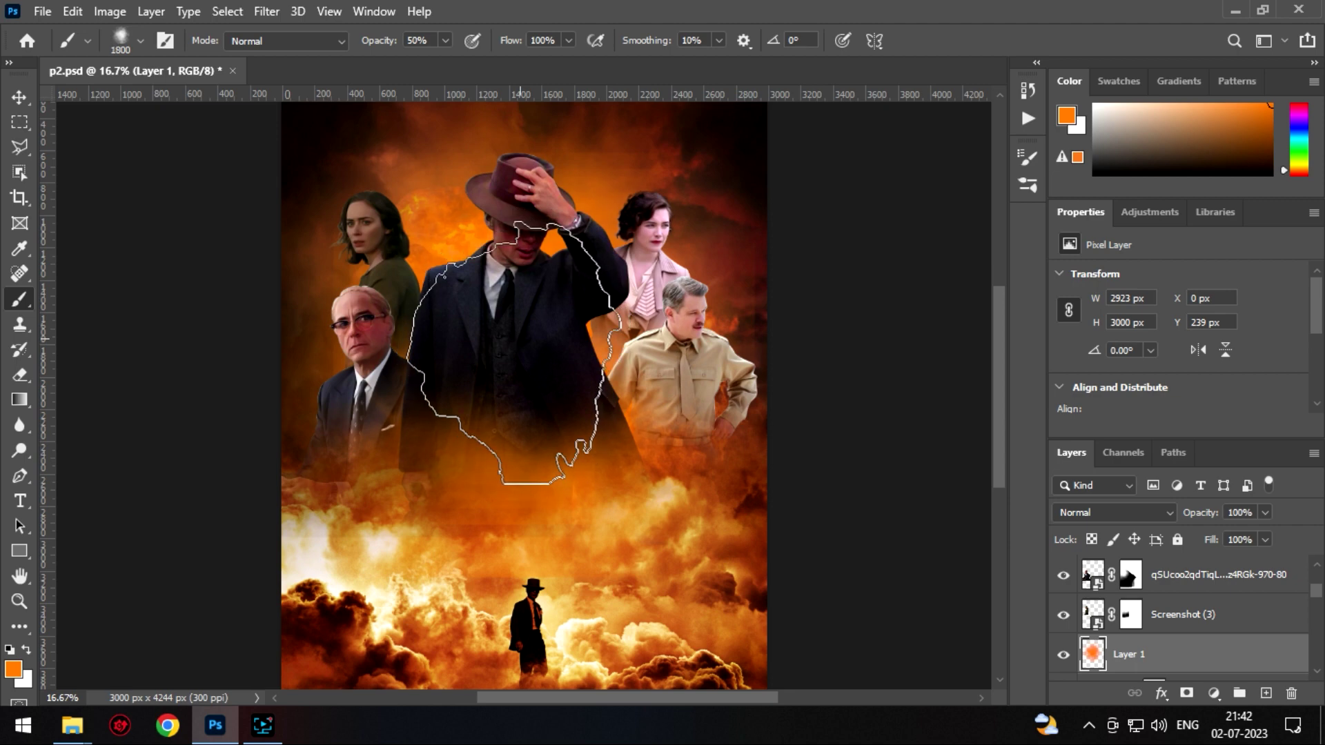
# - Set the glow layer to Screen at 74% opacity and mask it off at the top
pyautogui.click(1114, 512)
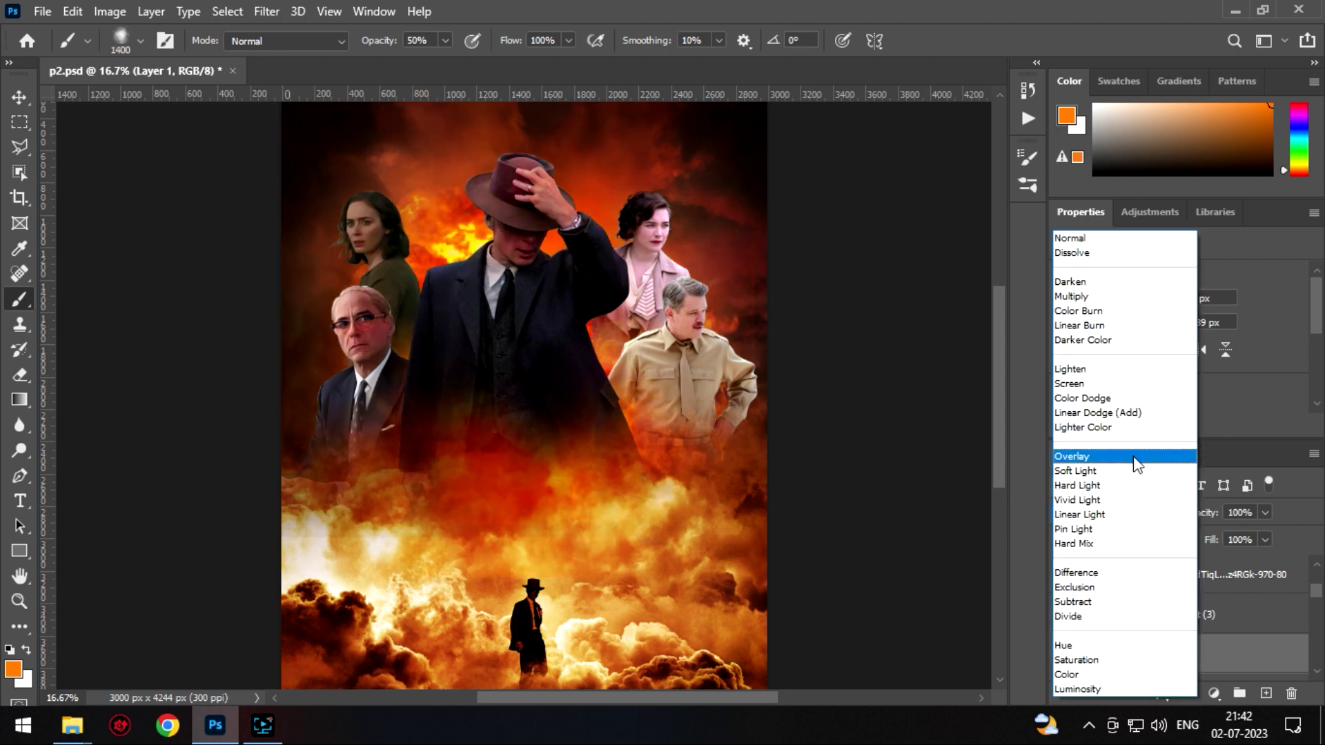
pyautogui.click(1137, 385)
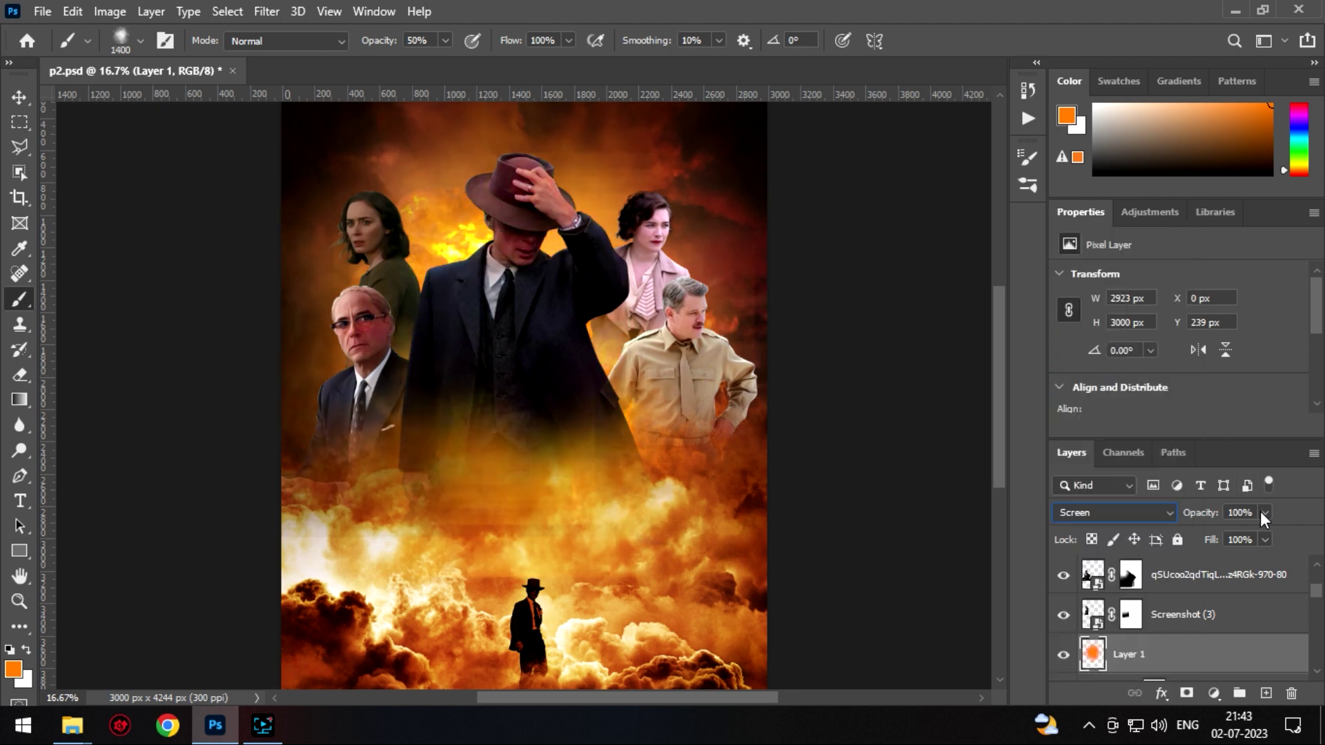
pyautogui.moveTo(1265, 537); pyautogui.dragTo(1240, 536)
pyautogui.click(1186, 693)
pyautogui.rightClick(676, 500)
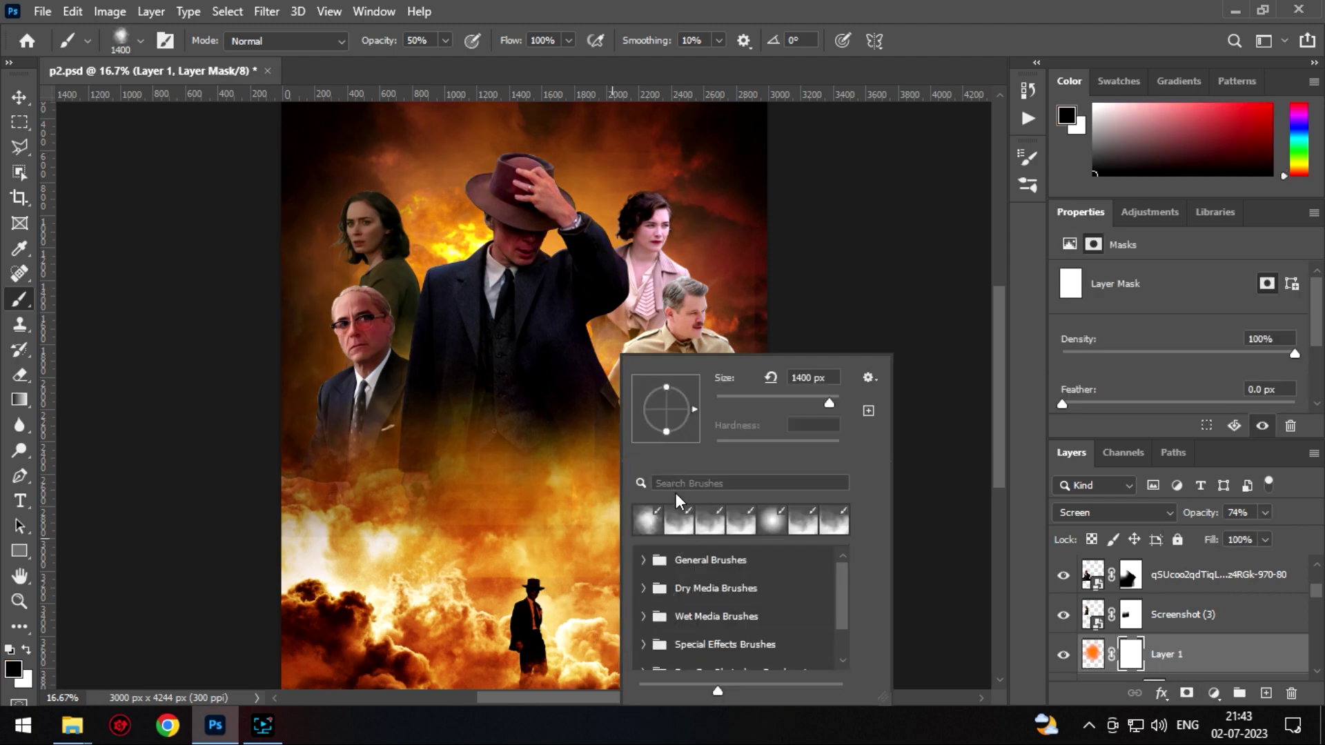
pyautogui.click(1126, 653)
pyautogui.moveTo(366, 121); pyautogui.dragTo(548, 131)
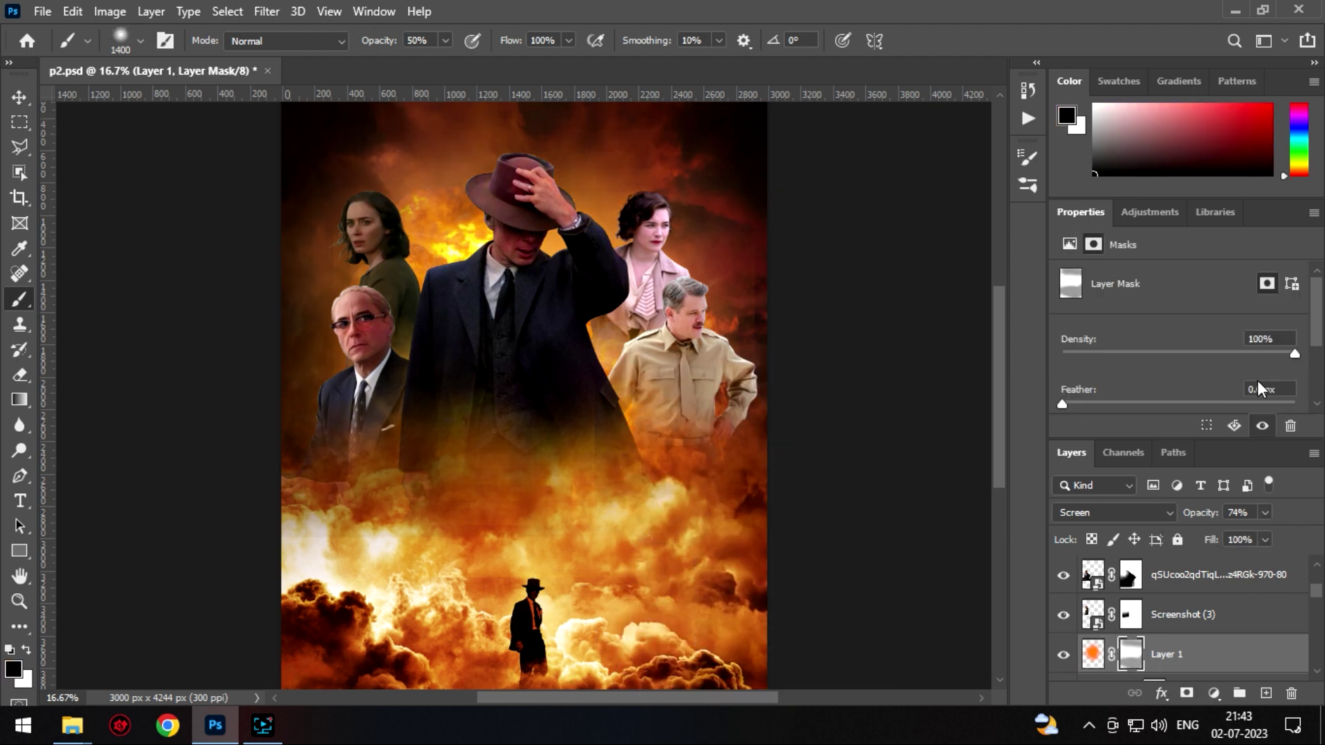
pyautogui.click(1187, 614)
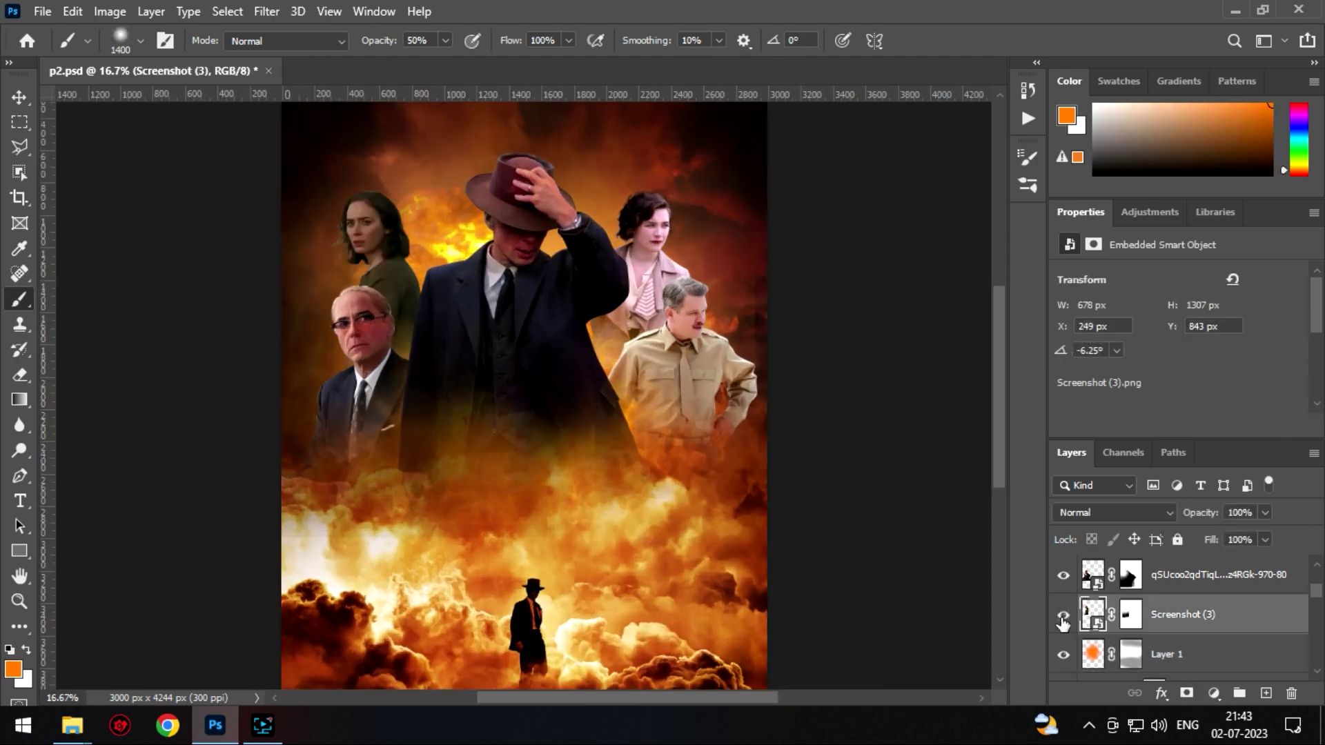
# - Darken the hatted man with a Levels adjustment: shadows 6, midtones 0.84
pyautogui.click(1213, 693)
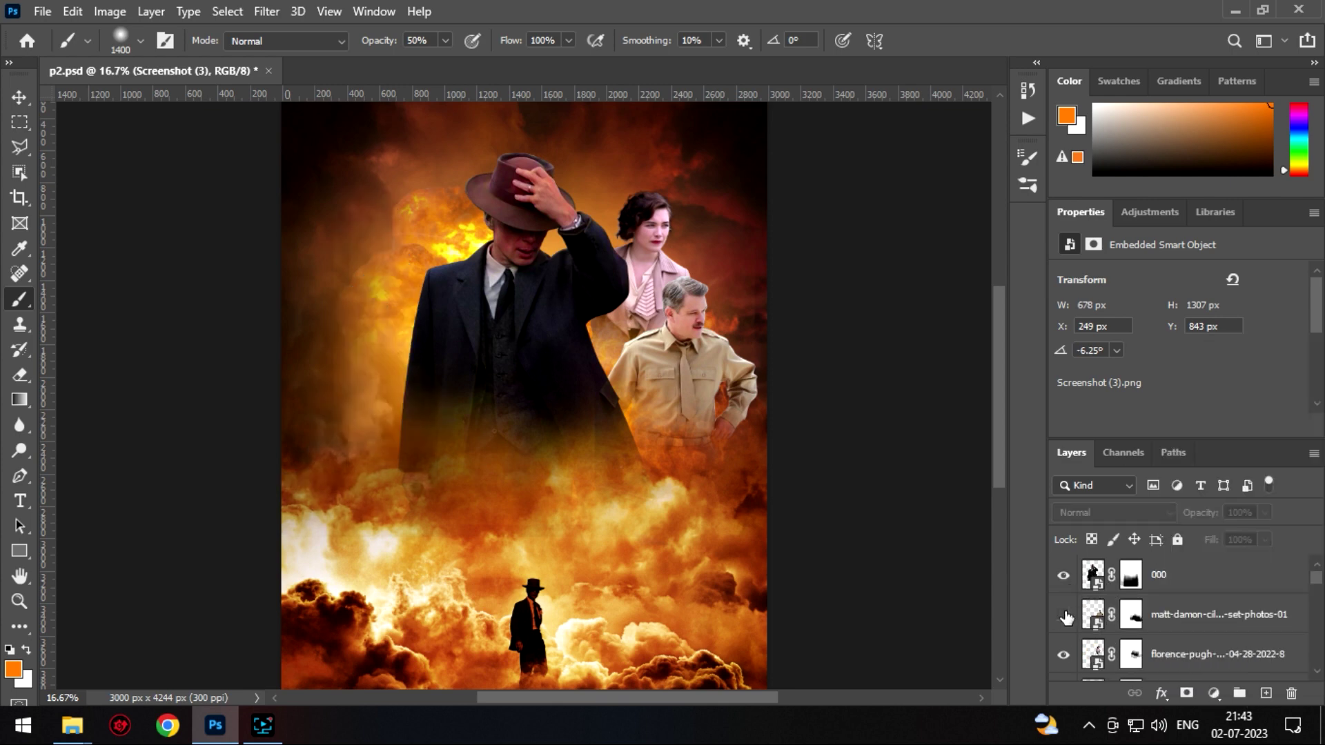
pyautogui.click(1213, 693)
pyautogui.click(1194, 439)
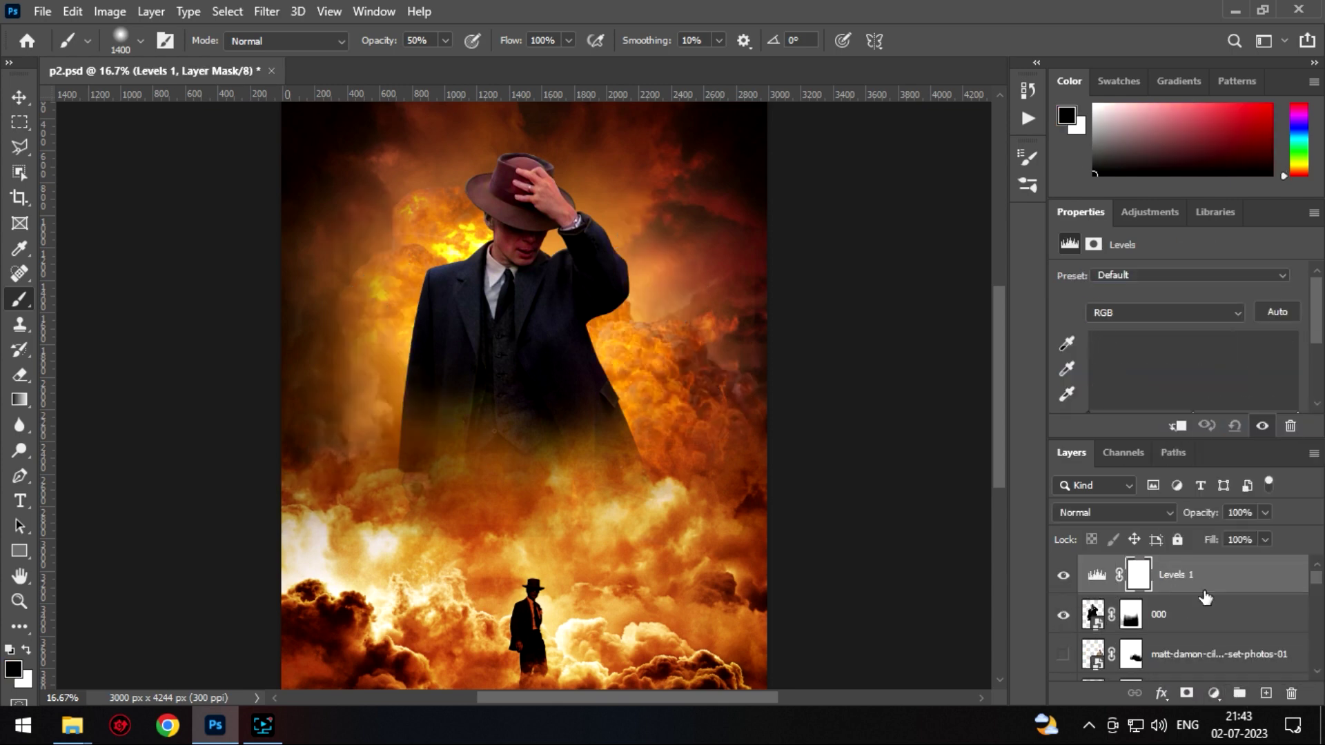
pyautogui.scroll(-1, 1117, 408)
pyautogui.moveTo(1091, 385); pyautogui.dragTo(1095, 385)
pyautogui.moveTo(1195, 384); pyautogui.dragTo(1208, 385)
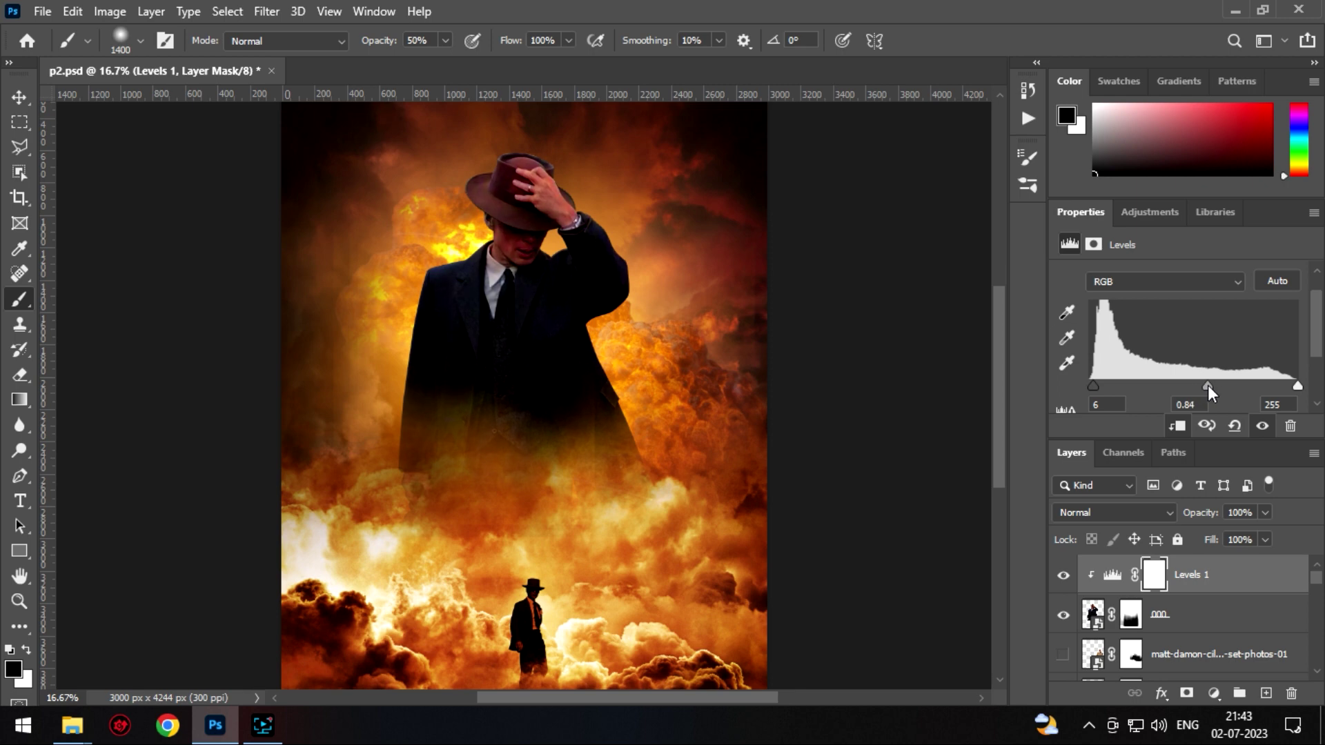
# - Add a Color Balance adjustment pushing the man's midtones toward red, then adjust shadows
pyautogui.click(1216, 694)
pyautogui.click(1215, 528)
pyautogui.moveTo(1153, 320); pyautogui.dragTo(1161, 321)
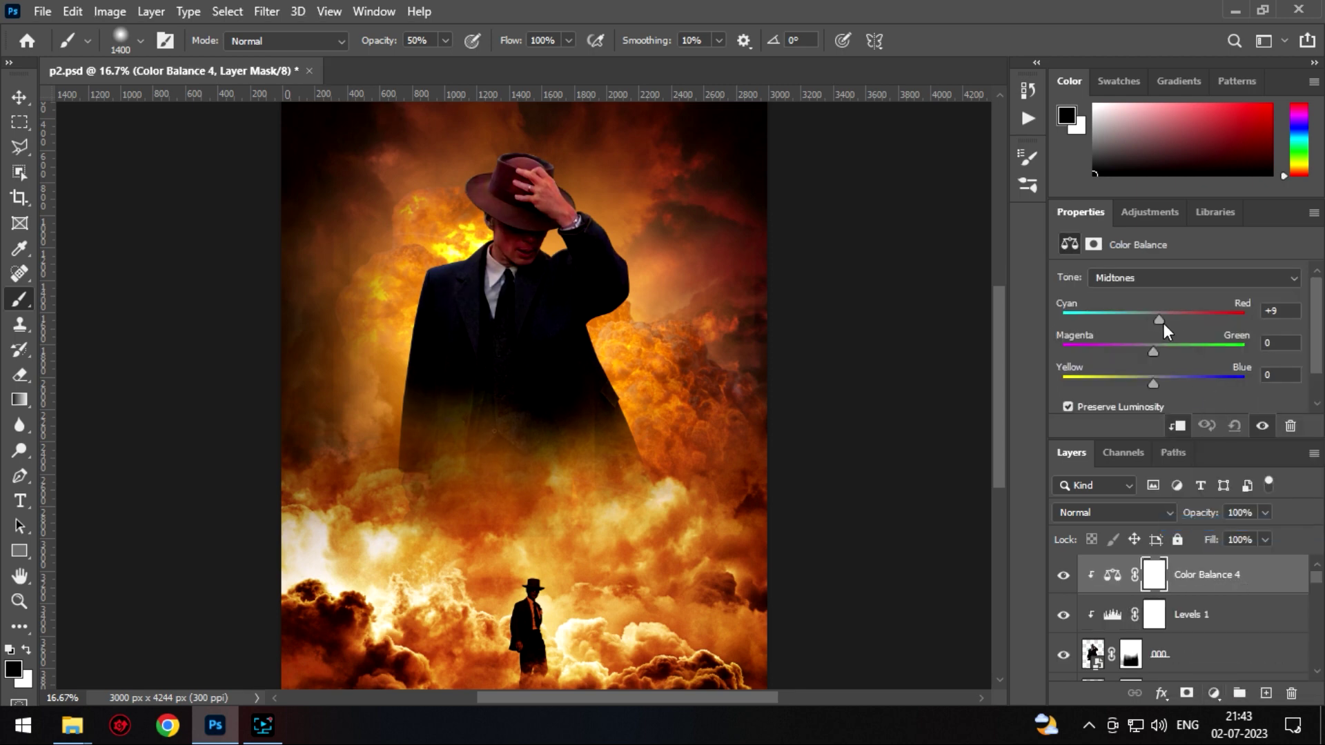
pyautogui.click(1160, 277)
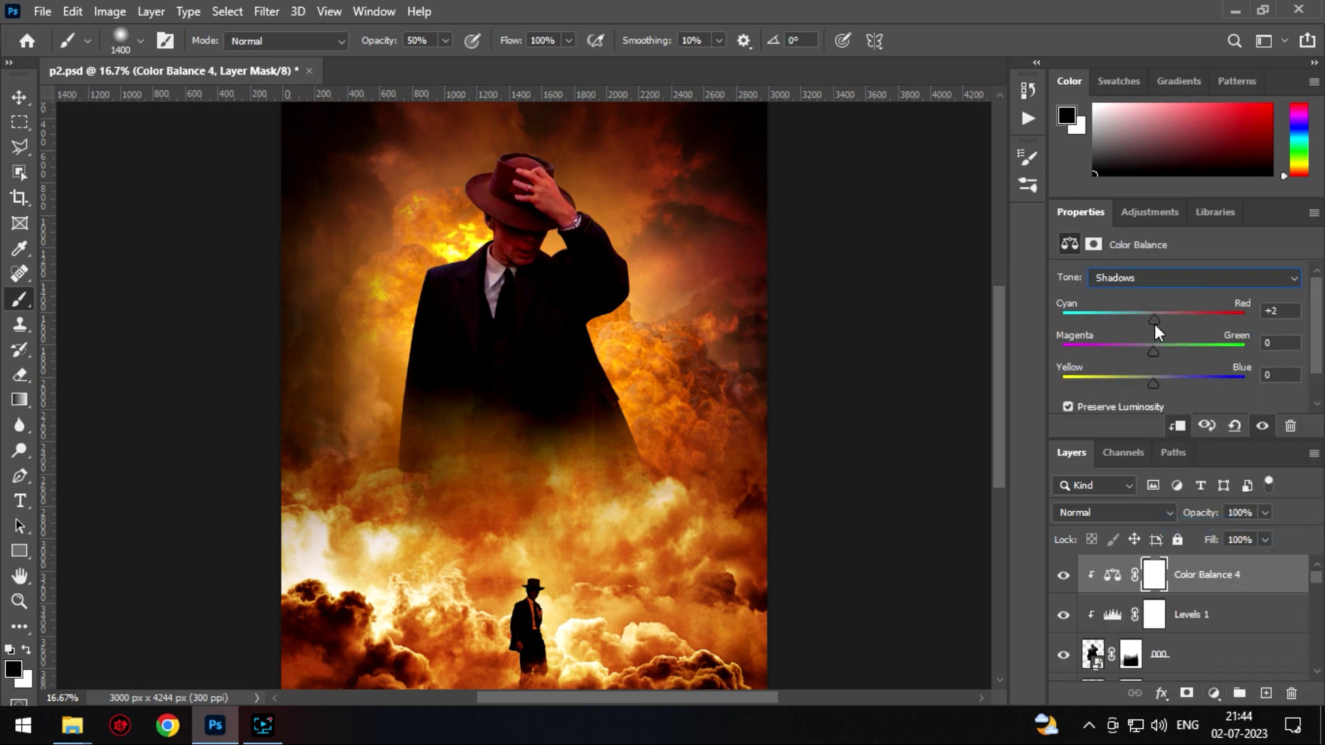
# - Add a colorized Hue/Saturation tint with hue 36 and a bright flat orange
pyautogui.click(1214, 694)
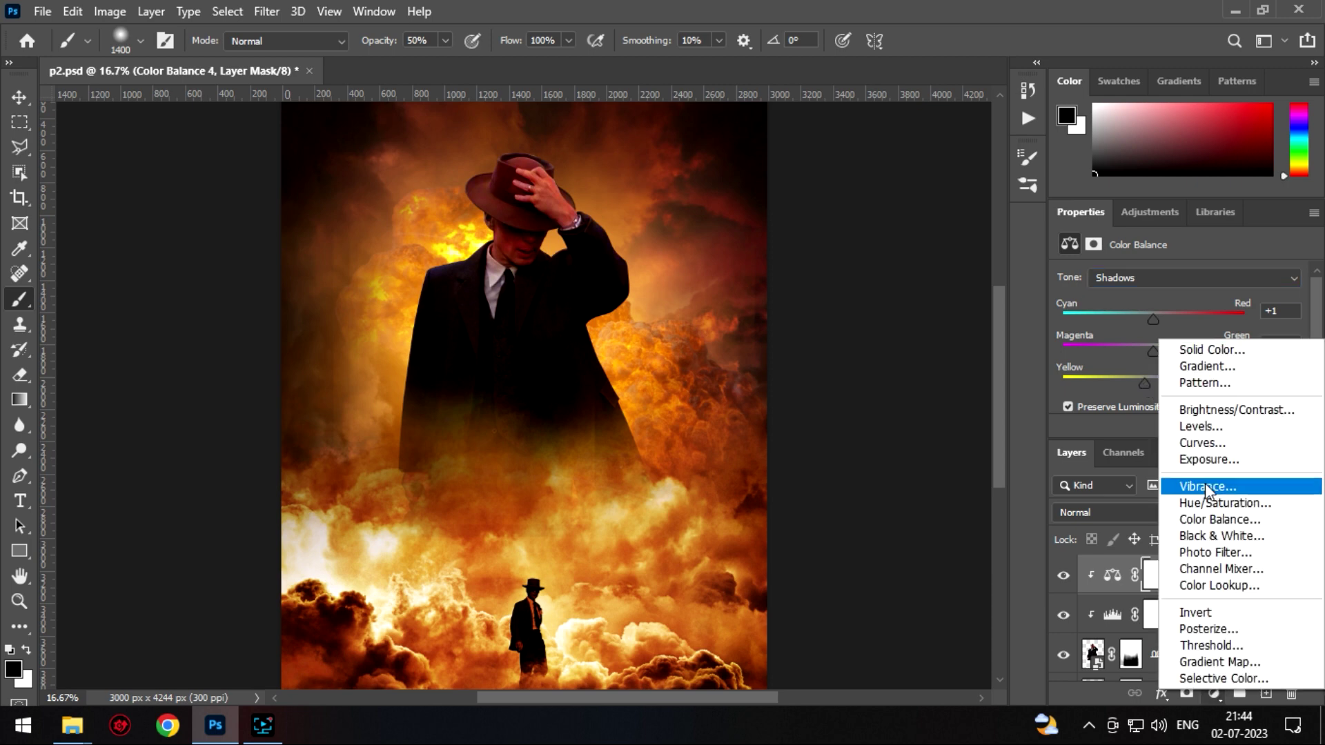
pyautogui.click(1198, 483)
pyautogui.scroll(-2, 1169, 345)
pyautogui.click(1169, 376)
pyautogui.scroll(1, 1104, 331)
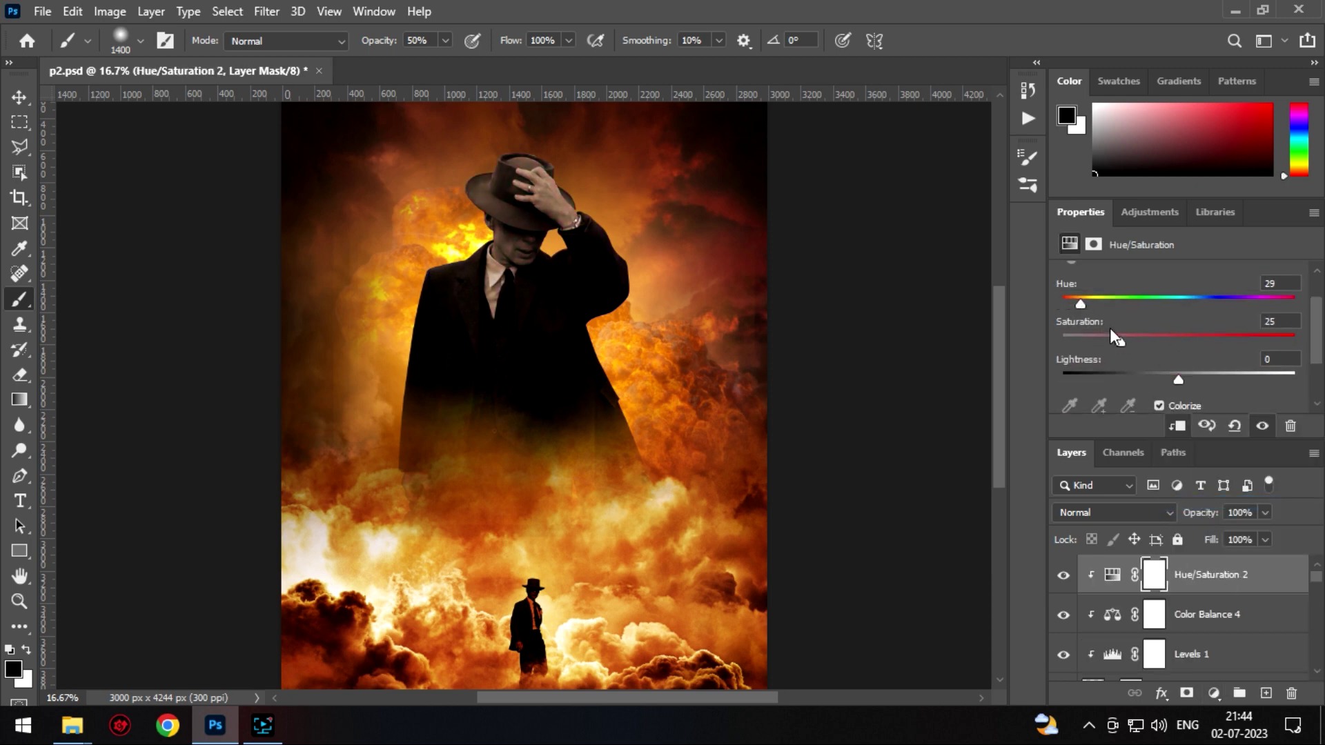
pyautogui.moveTo(1081, 303); pyautogui.dragTo(1085, 303)
pyautogui.moveTo(1178, 379); pyautogui.dragTo(1236, 383)
# - Set the tint's Blend If underlying dark range to a split 0–40 and select its mask
pyautogui.doubleClick(1294, 578)
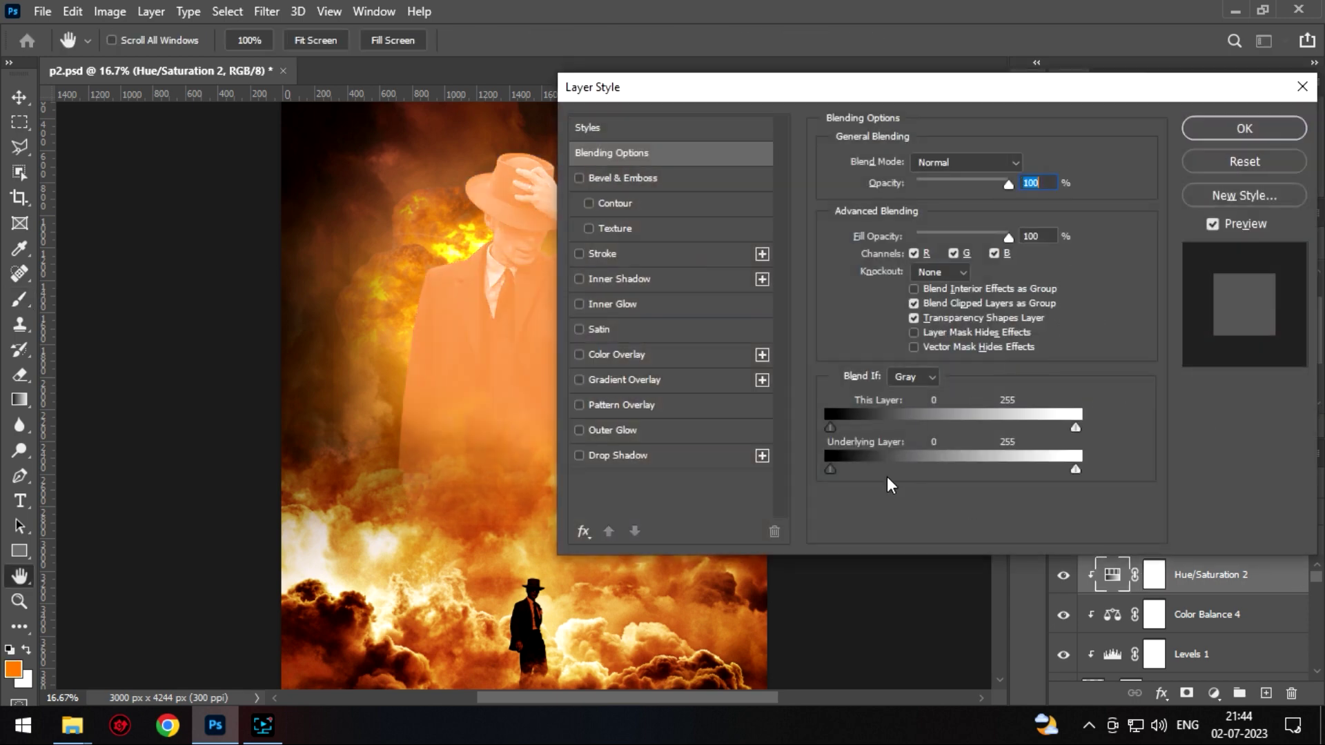
pyautogui.keyDown('alt'); pyautogui.moveTo(830, 469); pyautogui.dragTo(898, 469); pyautogui.keyUp('alt')
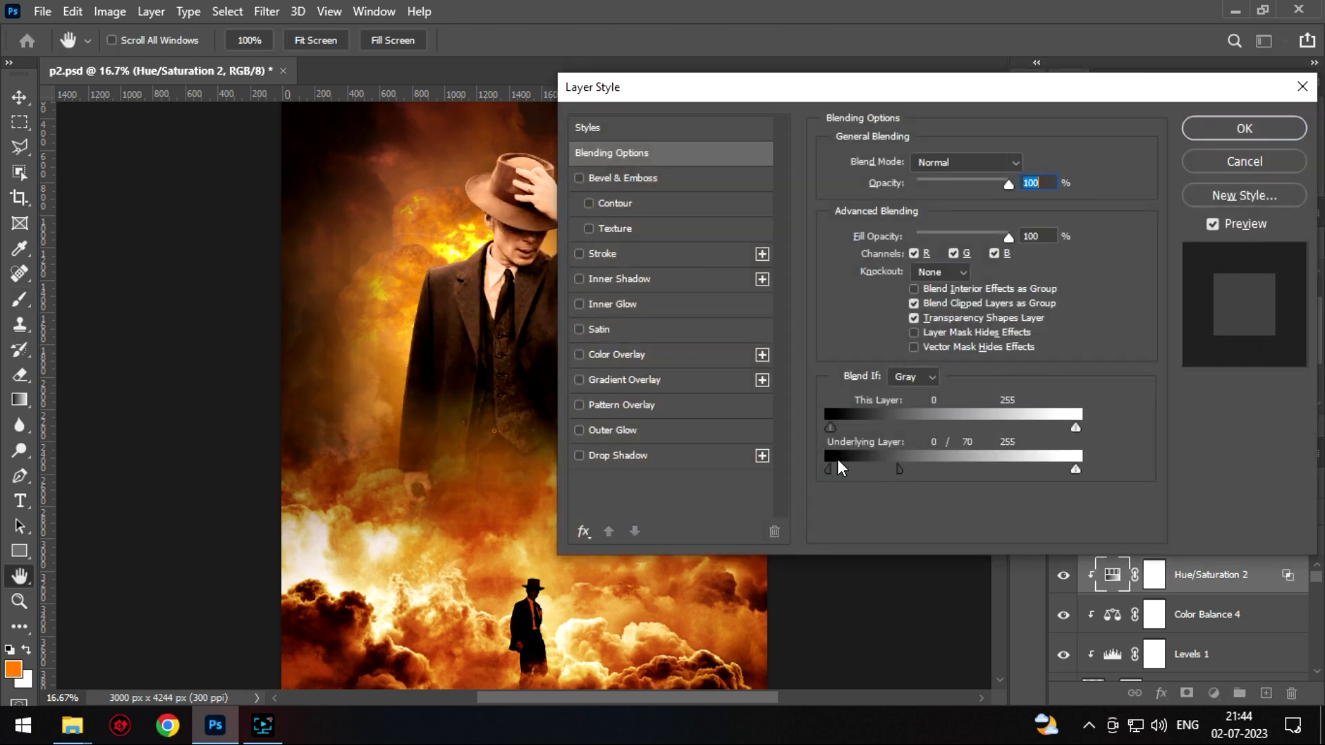
pyautogui.moveTo(898, 469); pyautogui.dragTo(830, 468)
pyautogui.press('Return')
pyautogui.press('b')
pyautogui.click(1154, 575)
# - Invert the Hue/Saturation 2 mask to hide the tint and switch to a smaller white brush
pyautogui.hotkey('ctrl', 'i')
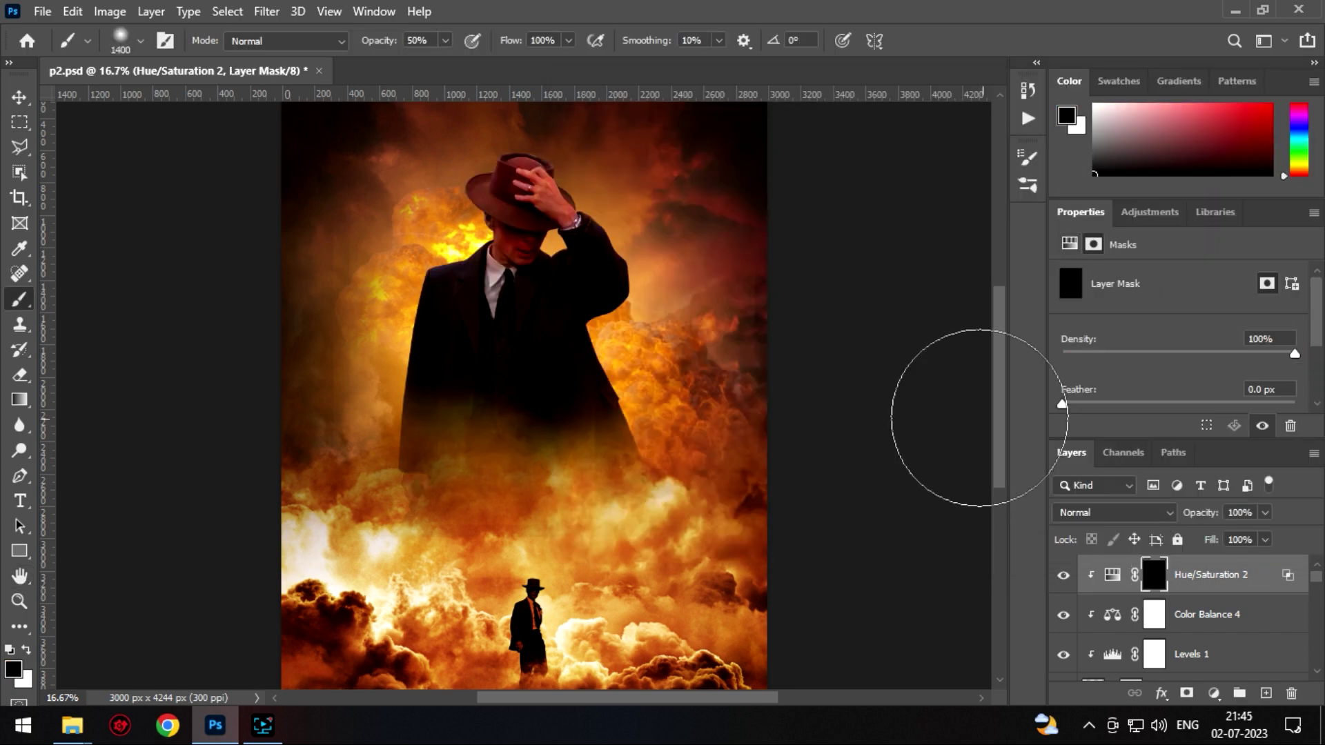
pyautogui.hotkey('ctrl', '+')
pyautogui.hotkey('ctrl', '+')
pyautogui.scroll(-2, 554, 319)
pyautogui.press('[')
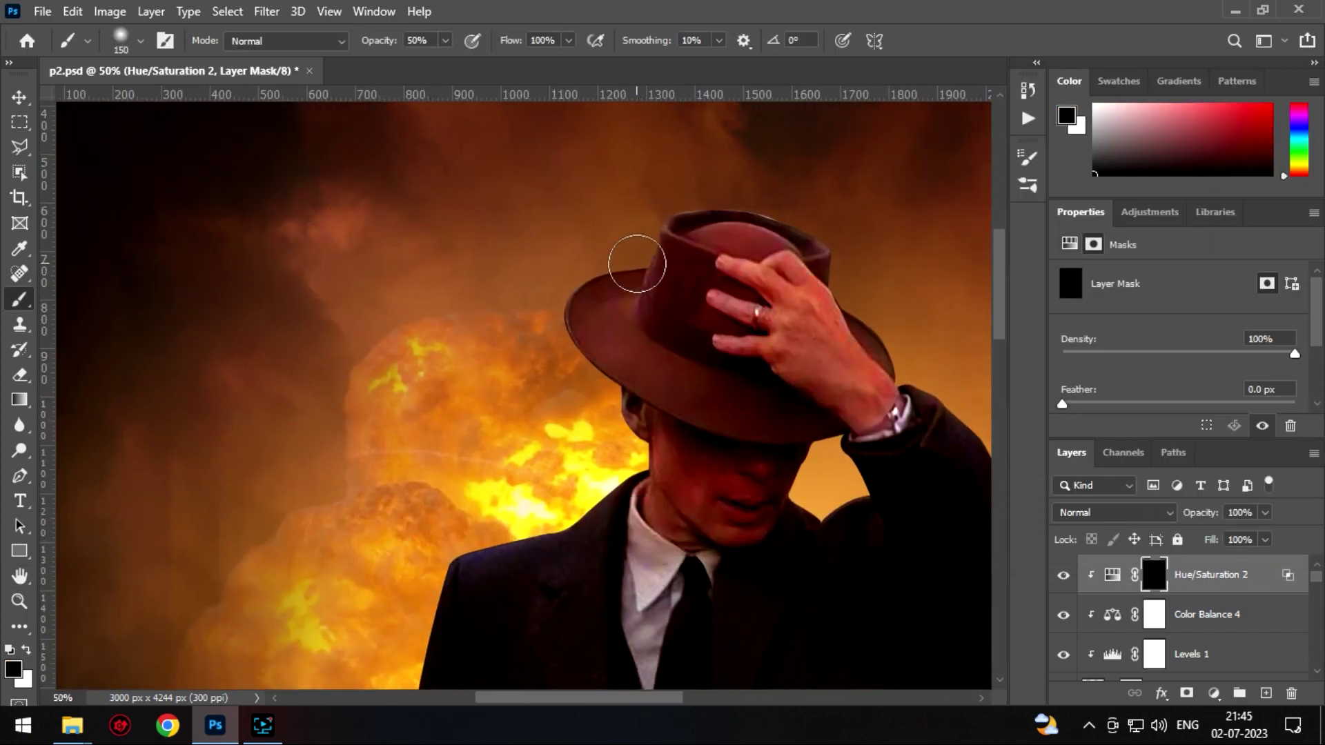
pyautogui.scroll(2, 638, 268)
pyautogui.scroll(1, 622, 290)
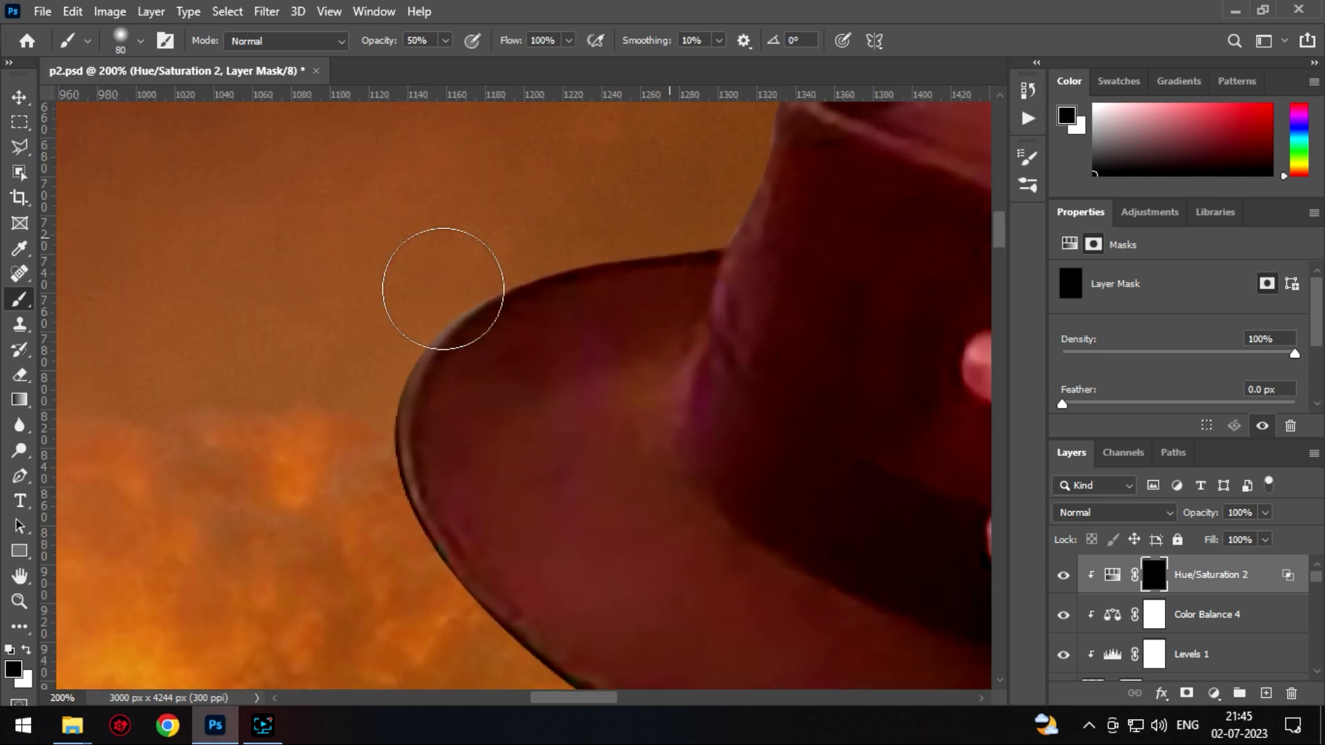
pyautogui.press('x')
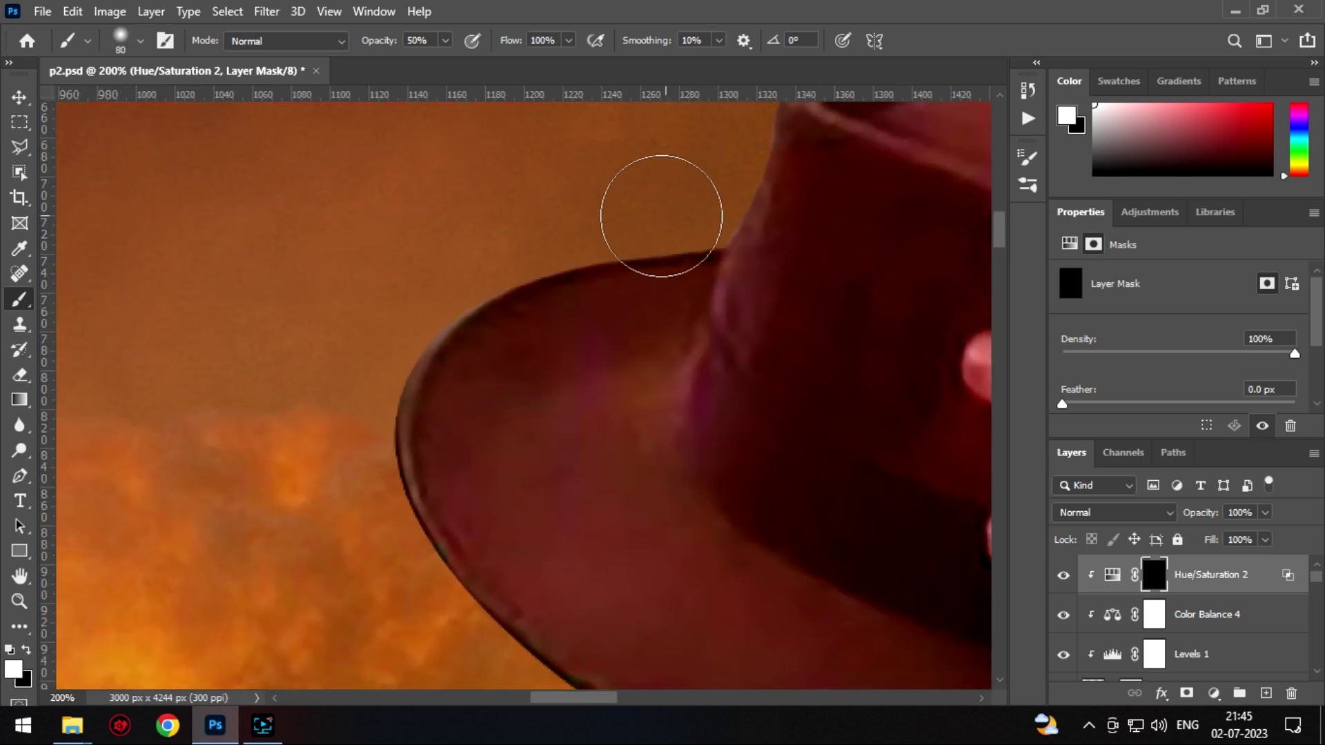
# - Paint the orange tint back along the hat, shoulders and jacket edges meeting the fire
pyautogui.moveTo(661, 216); pyautogui.dragTo(394, 266)
pyautogui.scroll(-5, 423, 473)
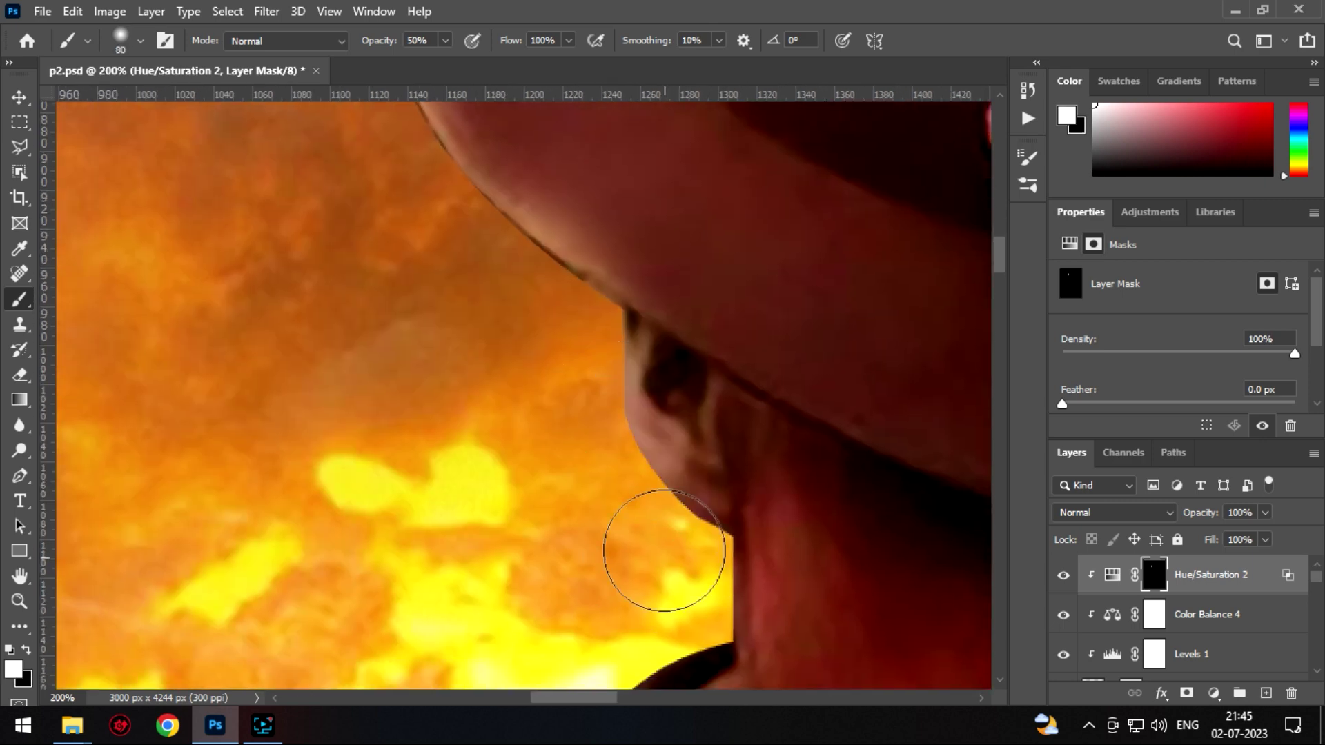
pyautogui.scroll(-3, 691, 497)
pyautogui.scroll(-5, 497, 462)
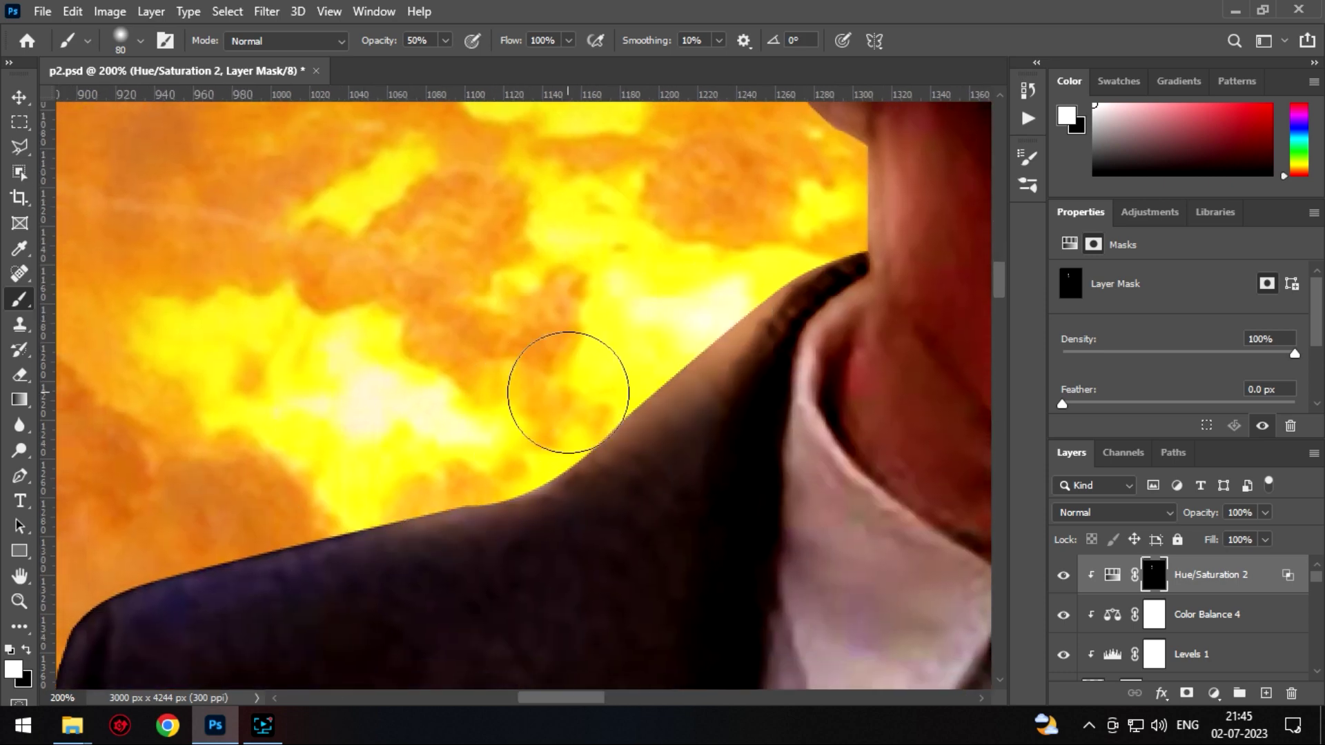
pyautogui.scroll(-5, 186, 483)
pyautogui.hscroll(-5, 186, 483)
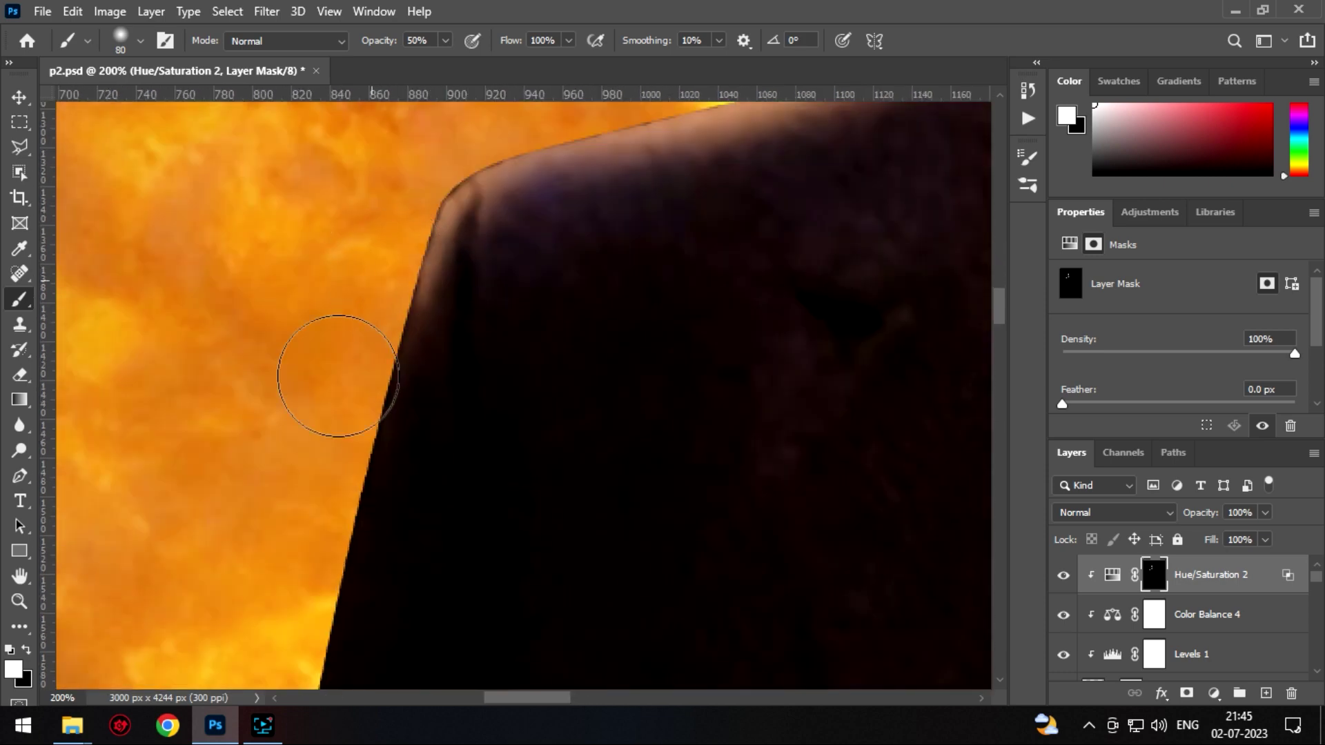
pyautogui.scroll(-3, 393, 130)
pyautogui.scroll(-3, 355, 479)
pyautogui.hotkey('ctrl', '-')
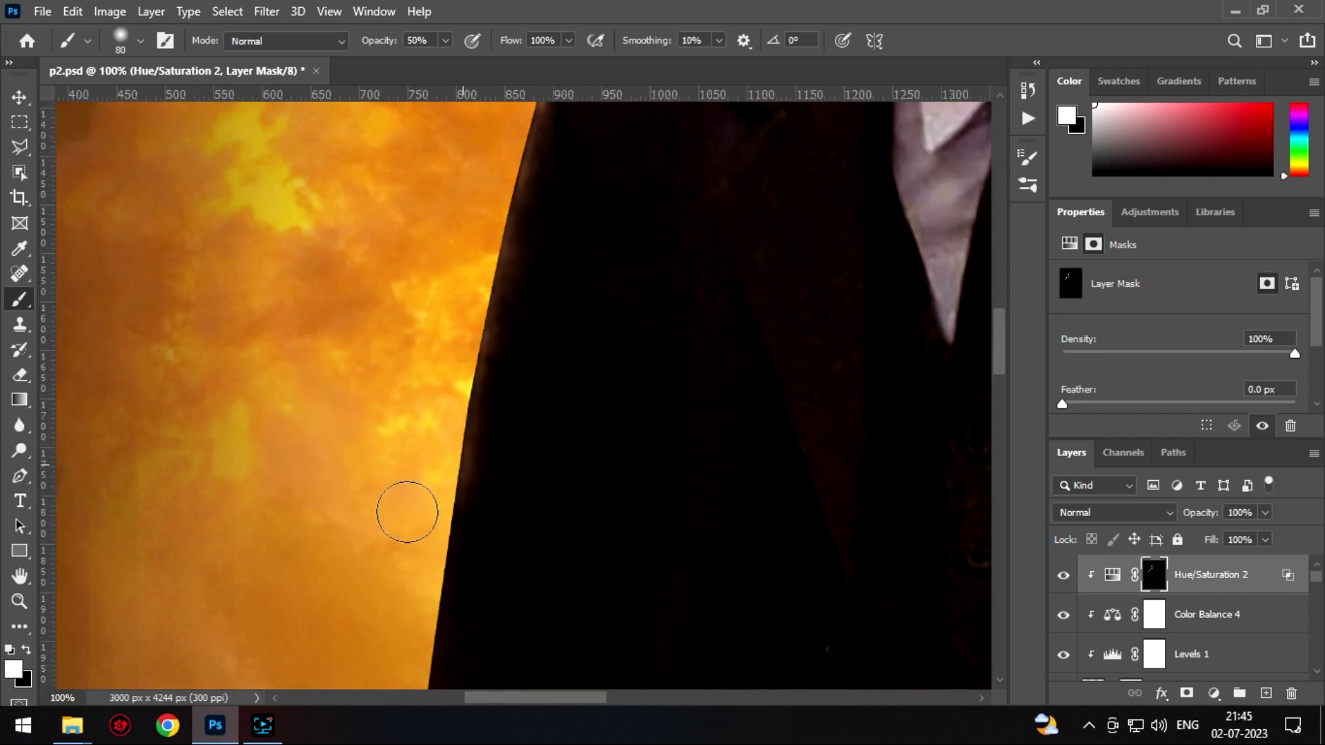
pyautogui.scroll(5, 407, 511)
pyautogui.hotkey('ctrl', '-')
pyautogui.scroll(2, 487, 571)
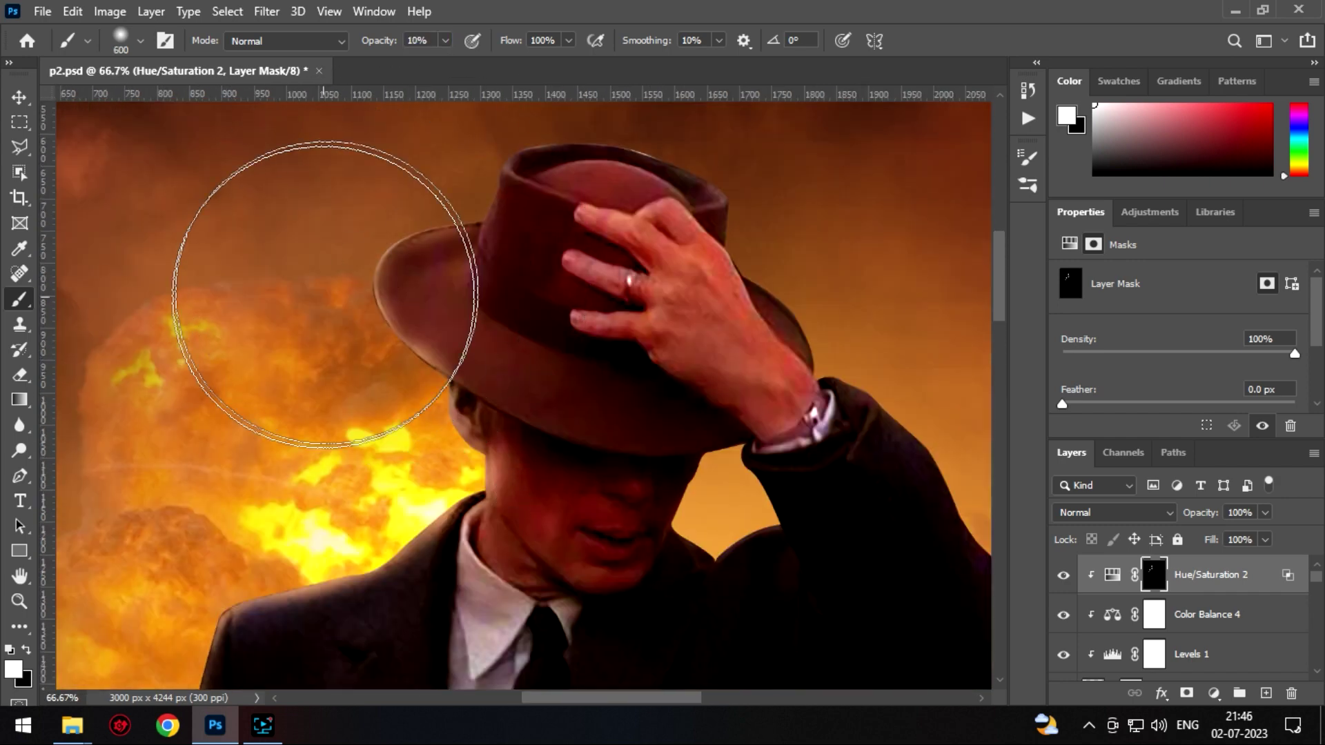
pyautogui.scroll(-2, 344, 443)
pyautogui.hscroll(-3, 343, 443)
pyautogui.scroll(-4, 414, 444)
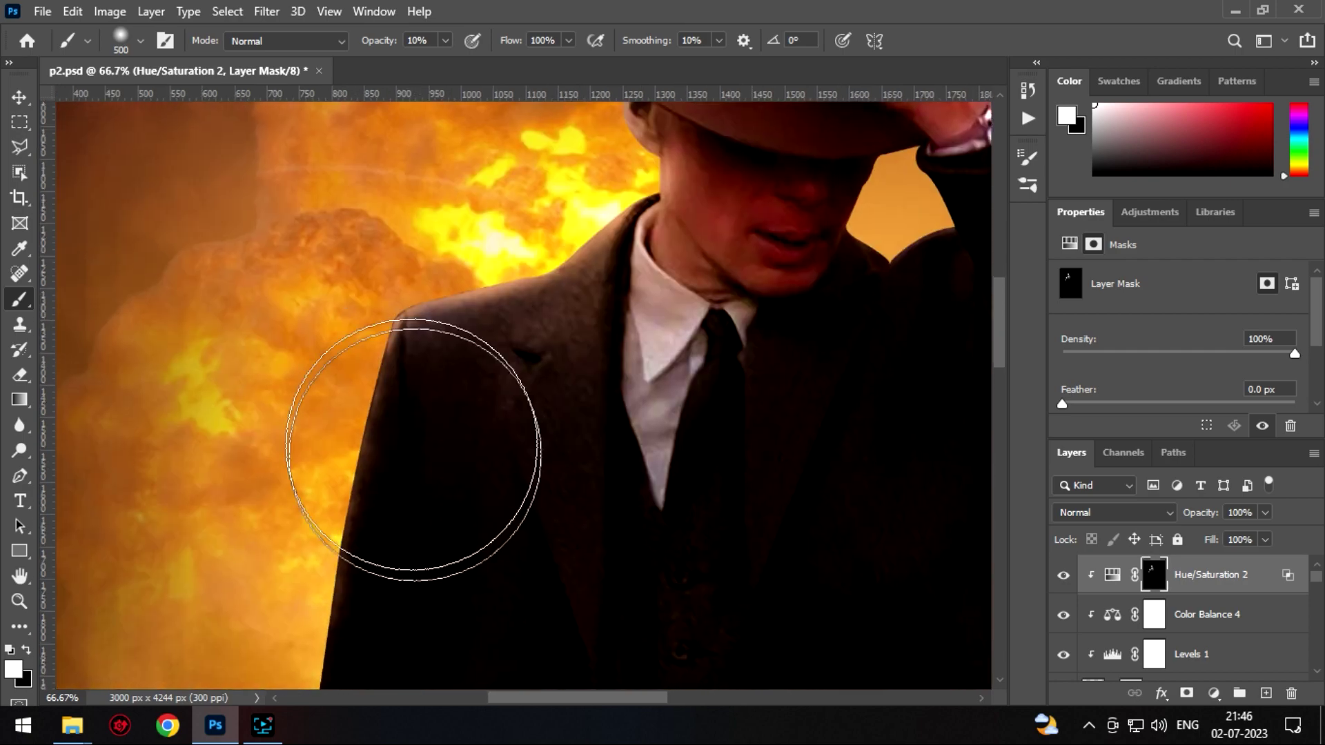
pyautogui.scroll(-5, 318, 509)
pyautogui.hscroll(-1, 334, 395)
pyautogui.scroll(4, 336, 554)
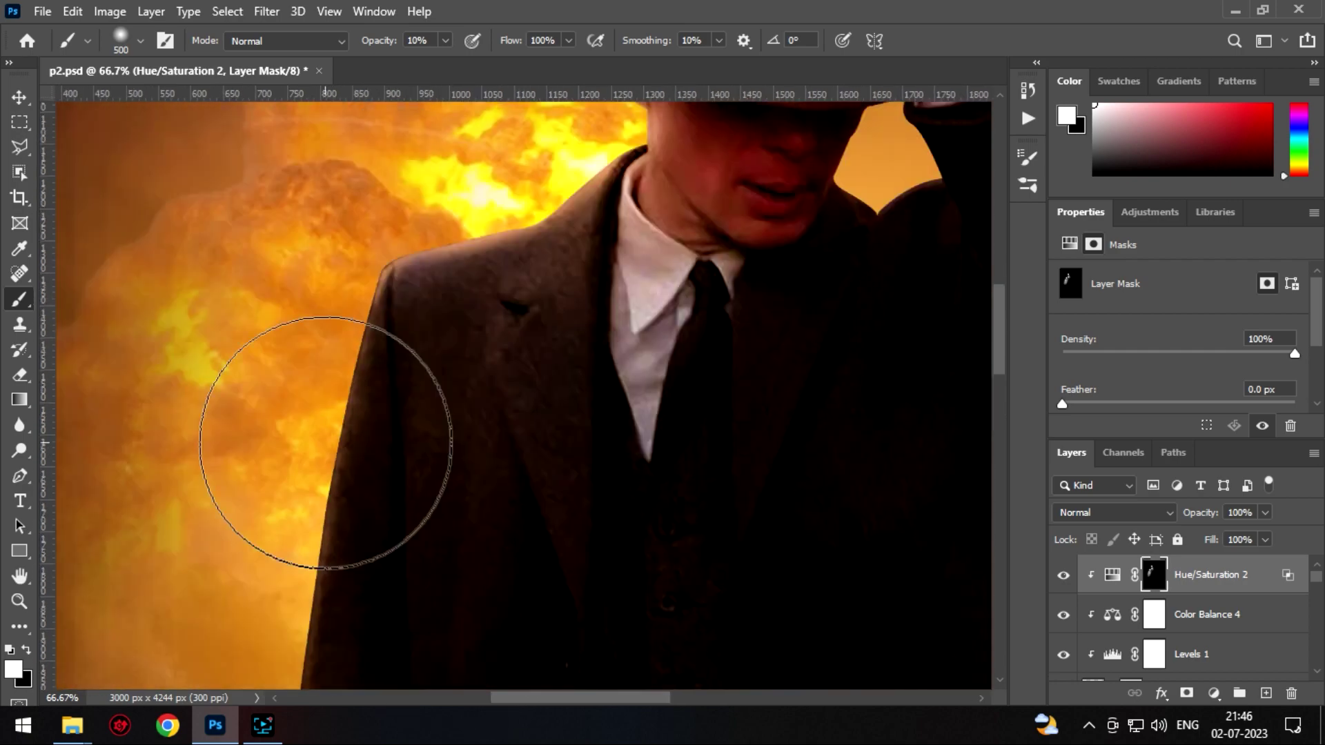
pyautogui.scroll(2, 326, 438)
pyautogui.hscroll(4, 325, 438)
pyautogui.hscroll(-1, 784, 503)
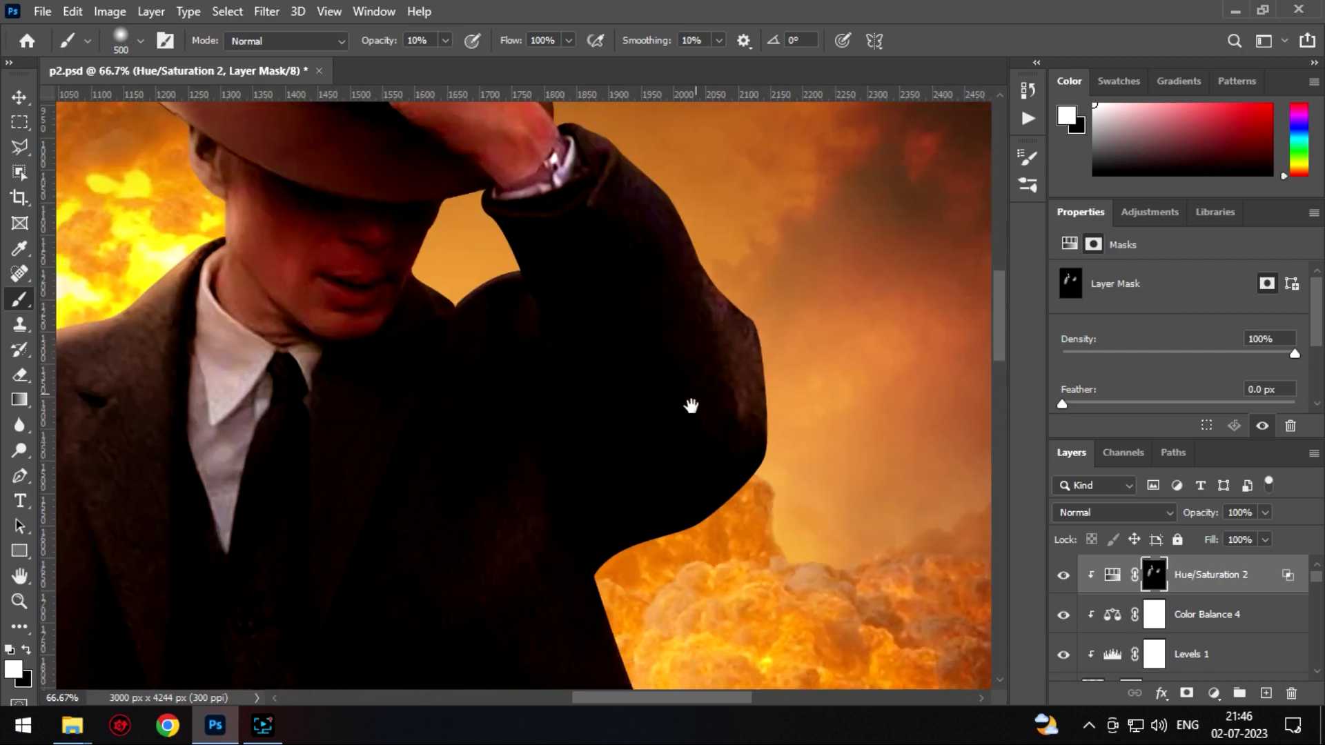
pyautogui.scroll(4, 527, 222)
pyautogui.scroll(3, 527, 236)
pyautogui.hscroll(-1, 528, 237)
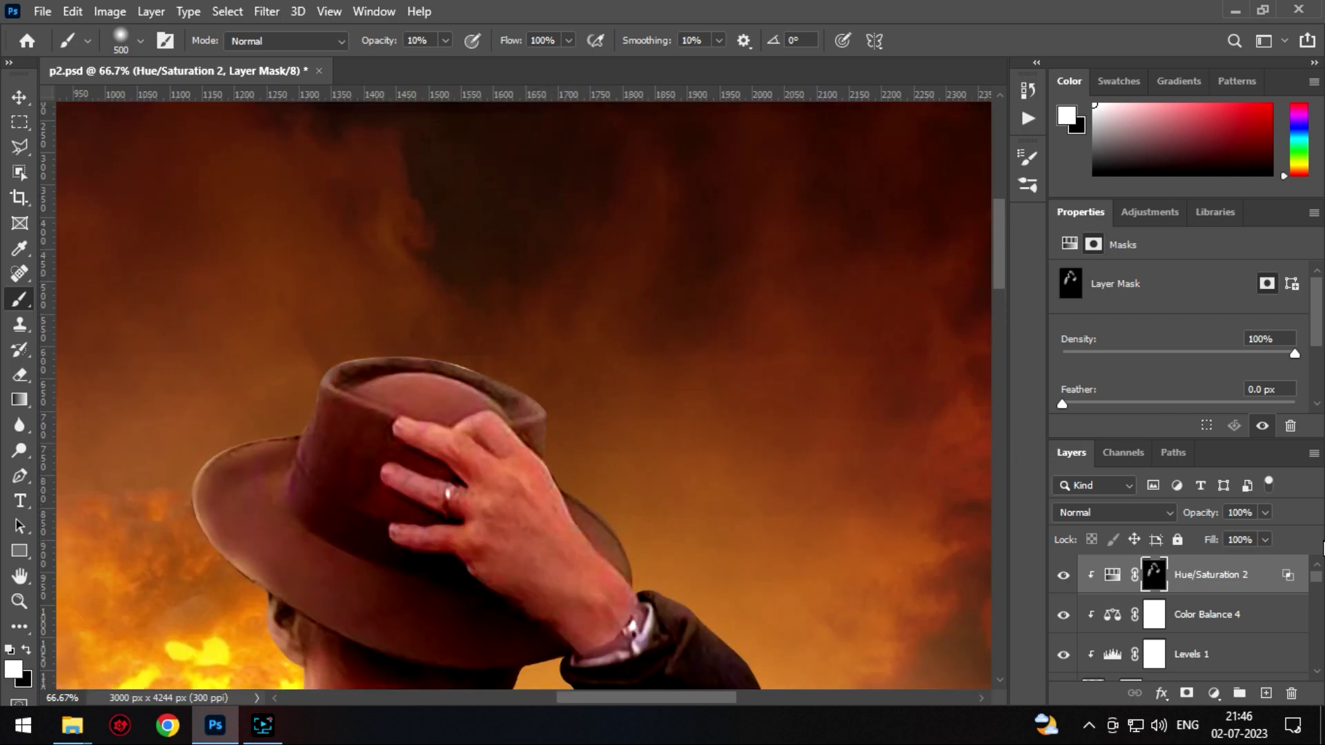
pyautogui.scroll(-3, 340, 592)
pyautogui.scroll(-5, 473, 473)
pyautogui.hscroll(2, 474, 474)
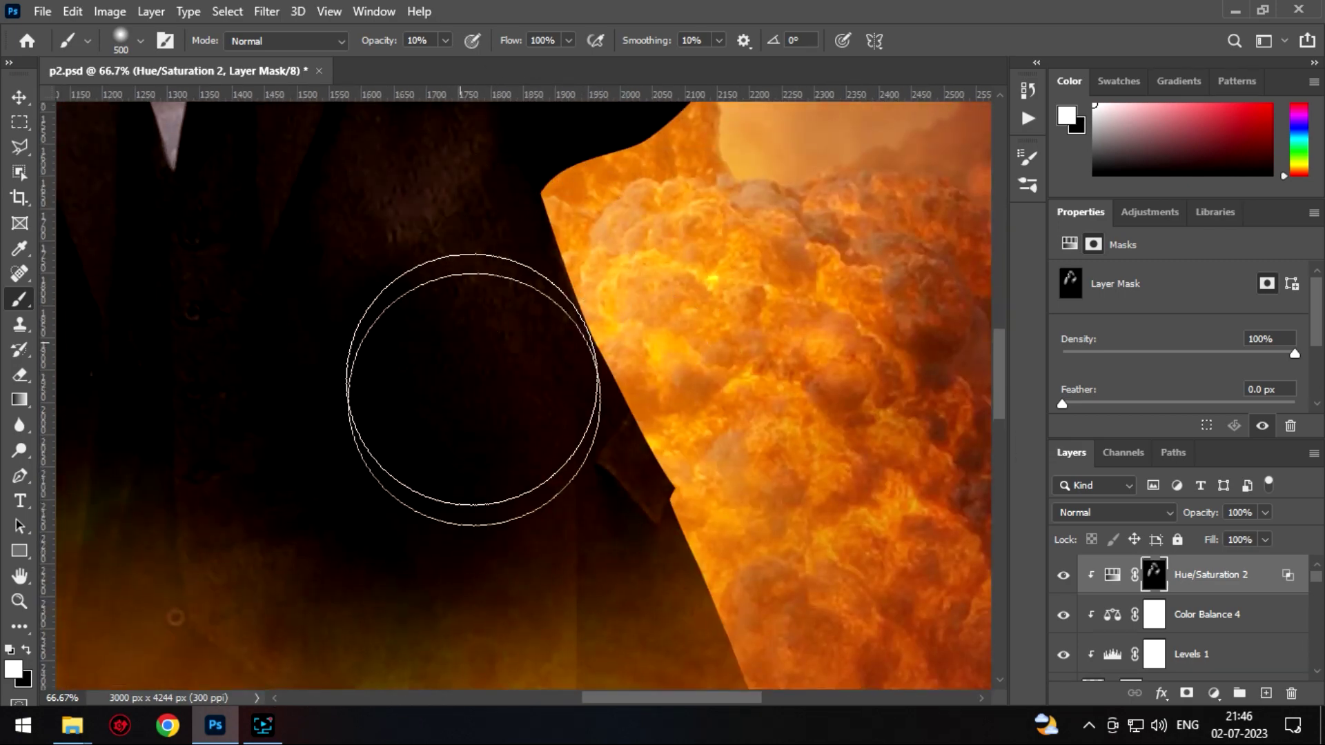
pyautogui.scroll(-5, 473, 390)
pyautogui.hscroll(3, 473, 390)
pyautogui.scroll(5, 517, 221)
pyautogui.hscroll(-4, 355, 310)
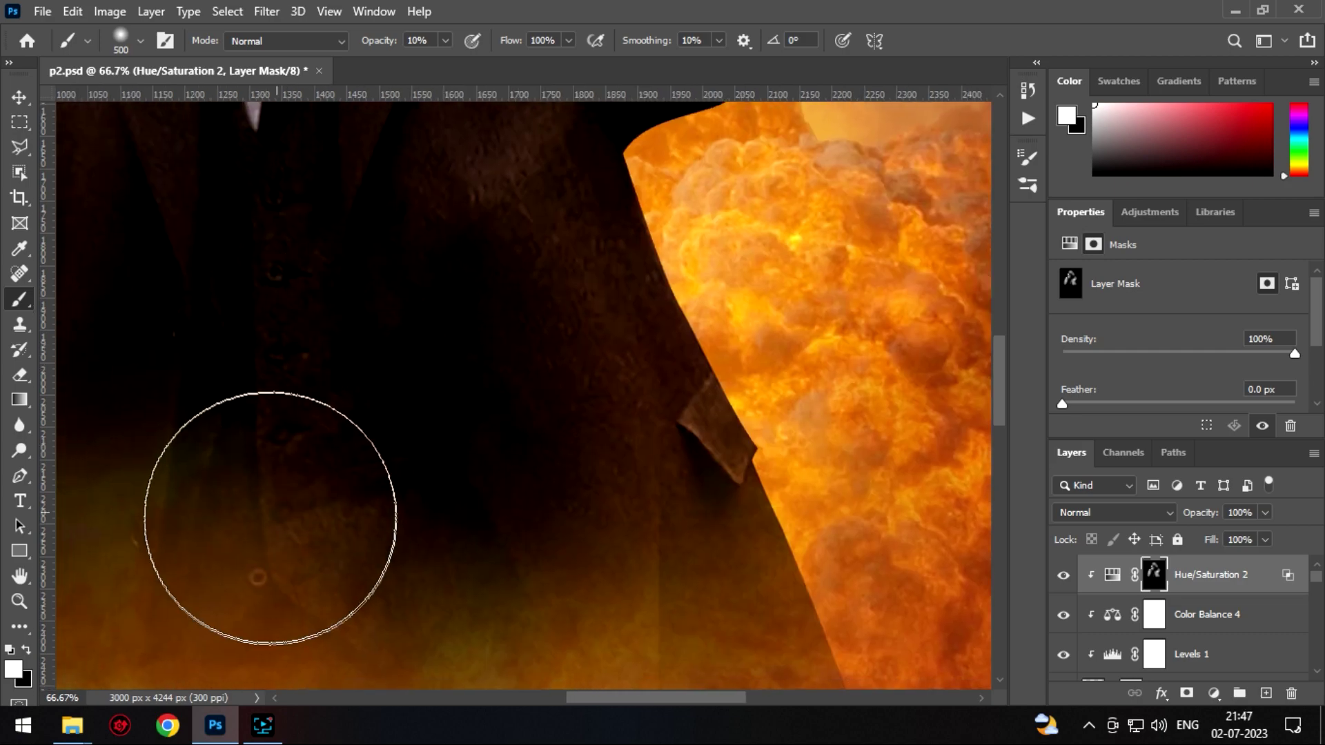
pyautogui.scroll(2, 269, 518)
pyautogui.scroll(-3, 651, 408)
pyautogui.scroll(-1, 543, 380)
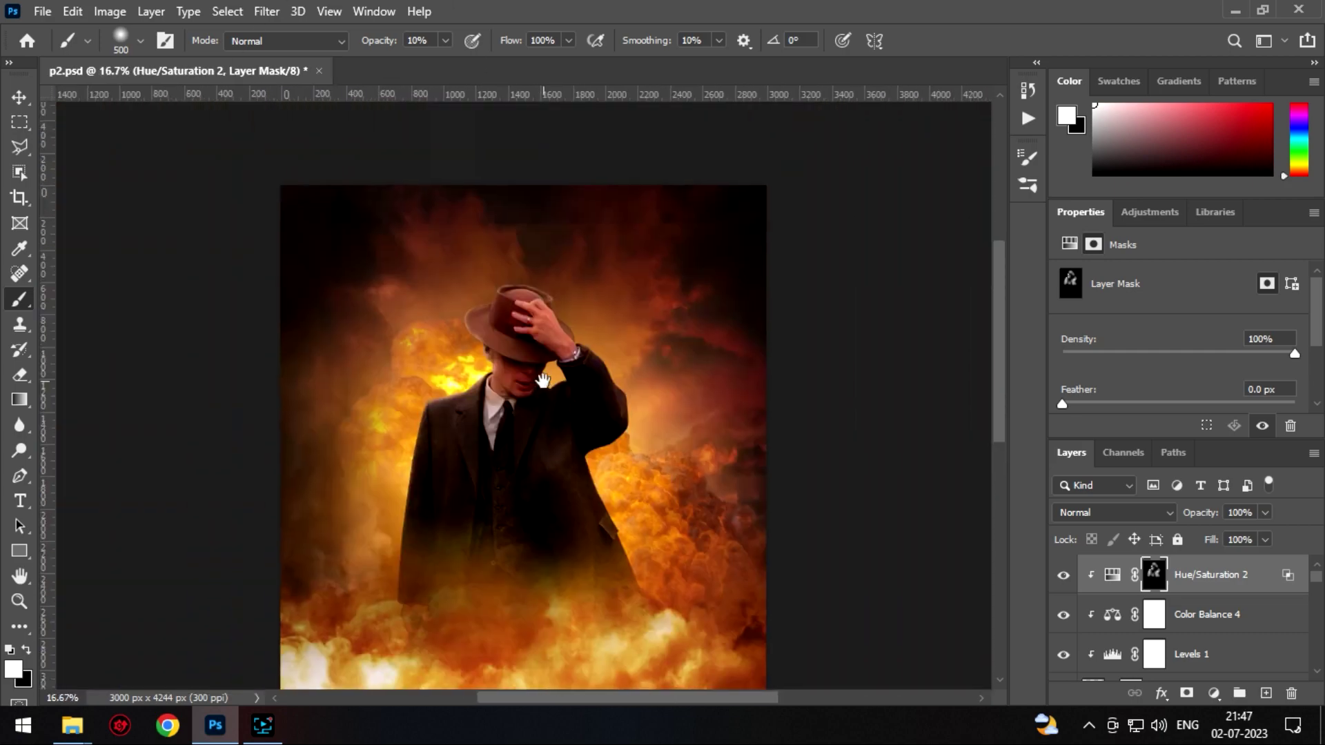
pyautogui.scroll(-1, 543, 380)
pyautogui.scroll(3, 559, 358)
pyautogui.scroll(-1, 403, 299)
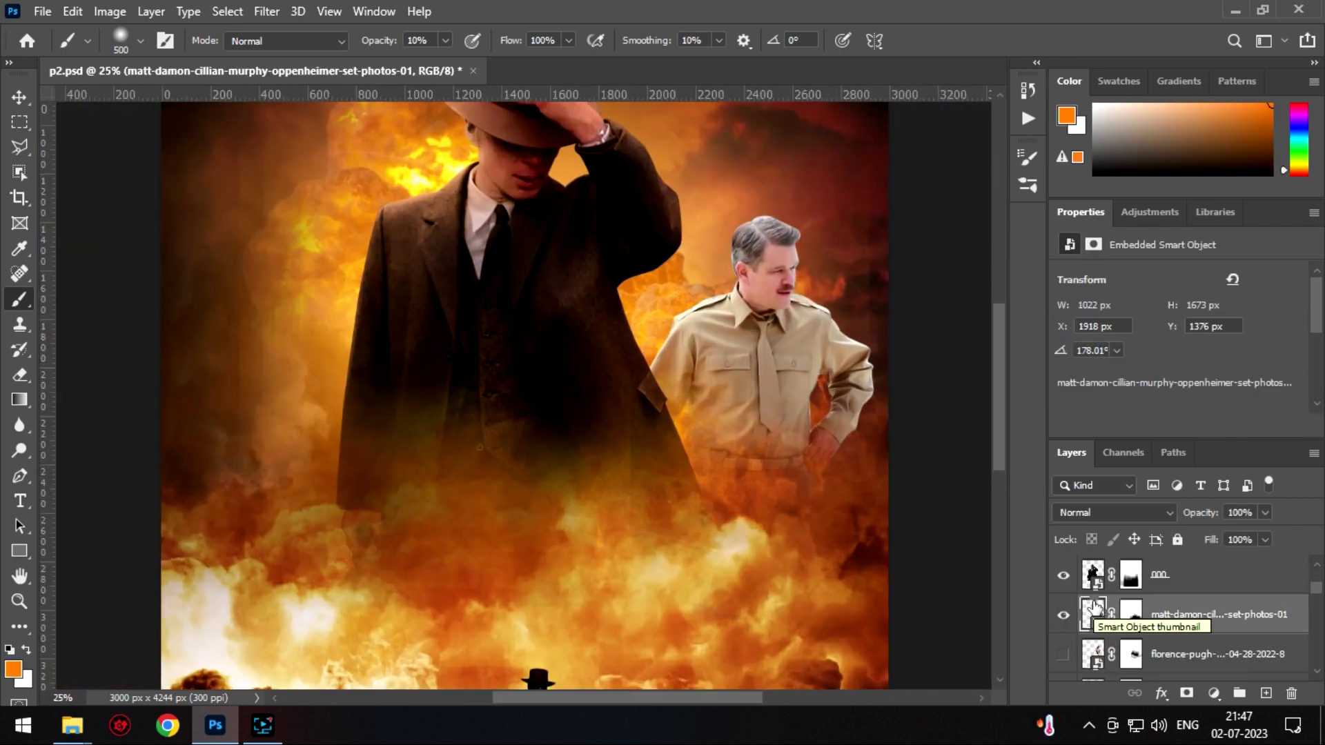
# - Add a clipped Levels and a shadows Color Balance adjustment to the officer layer
pyautogui.click(1214, 693)
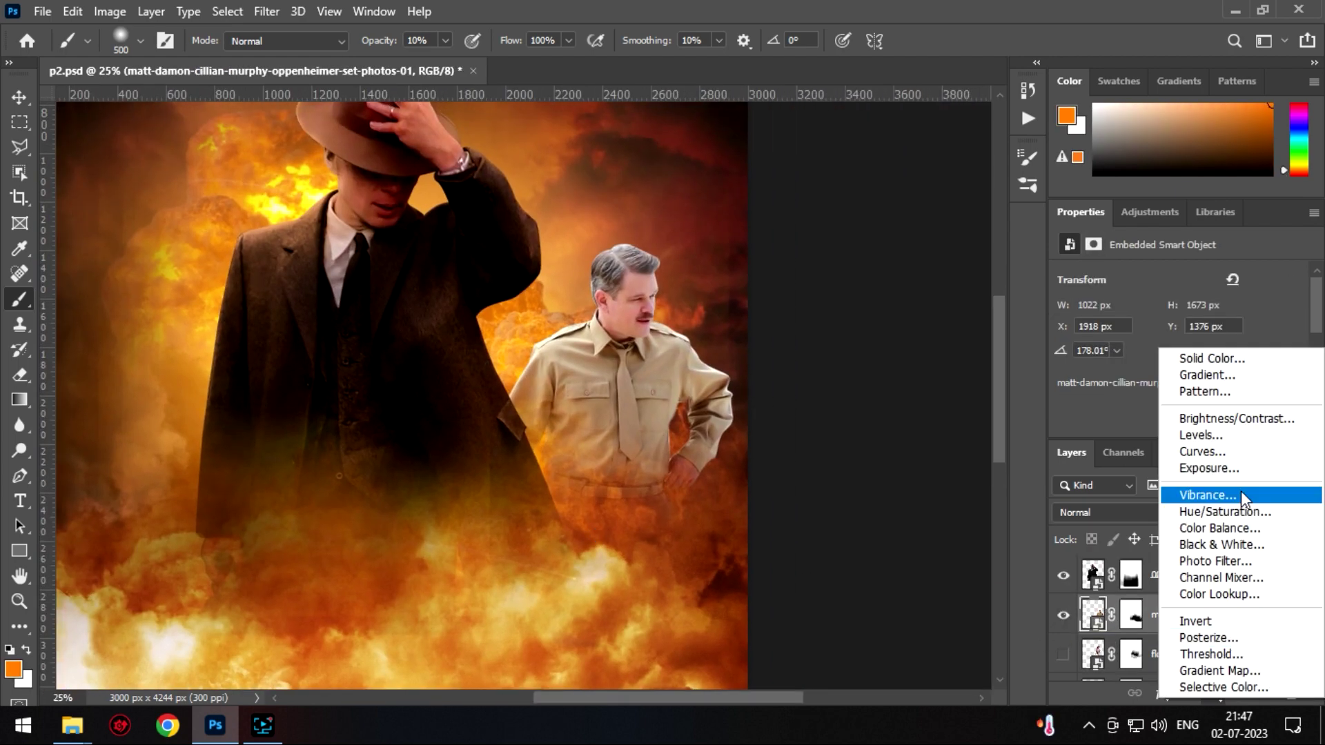
pyautogui.click(1236, 450)
pyautogui.hotkey('ctrl', 'alt', 'g')
pyautogui.moveTo(1199, 402); pyautogui.dragTo(1211, 401)
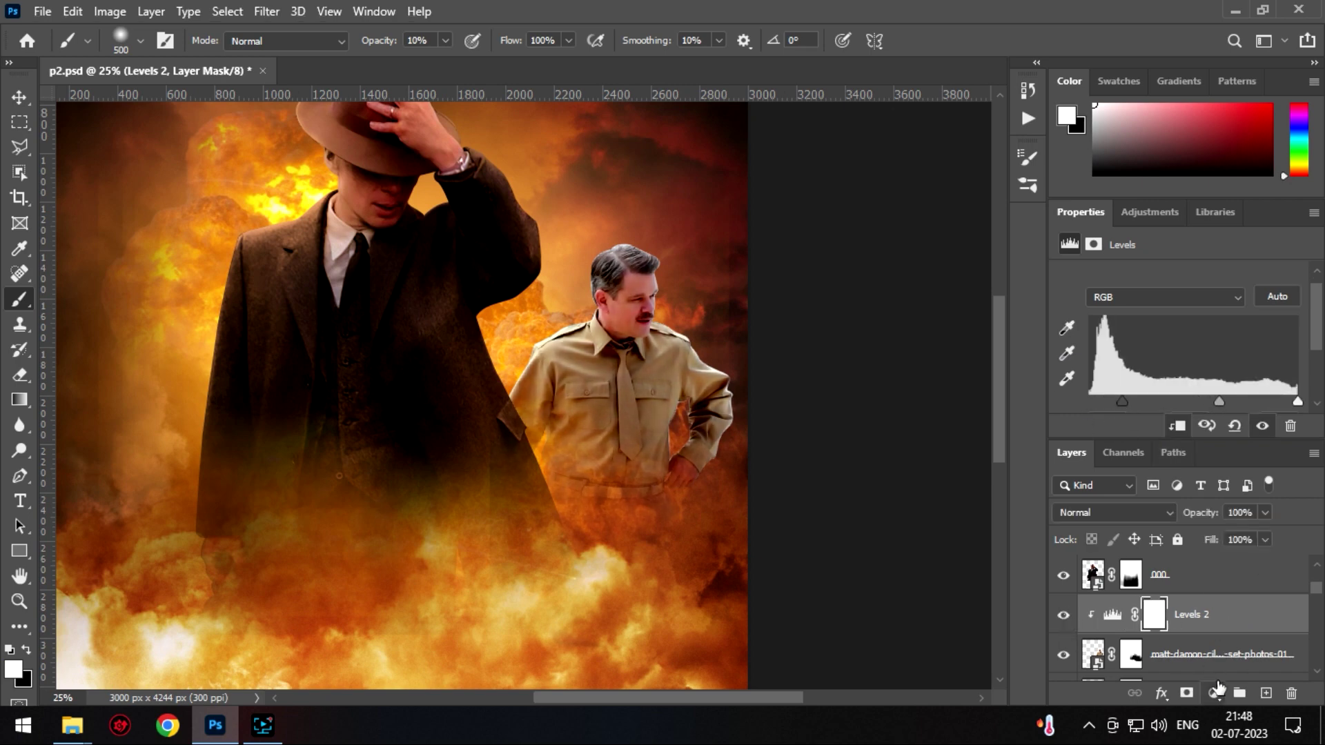
pyautogui.click(1213, 693)
pyautogui.click(1215, 508)
pyautogui.keyDown('alt'); pyautogui.click(1259, 625); pyautogui.keyUp('alt')
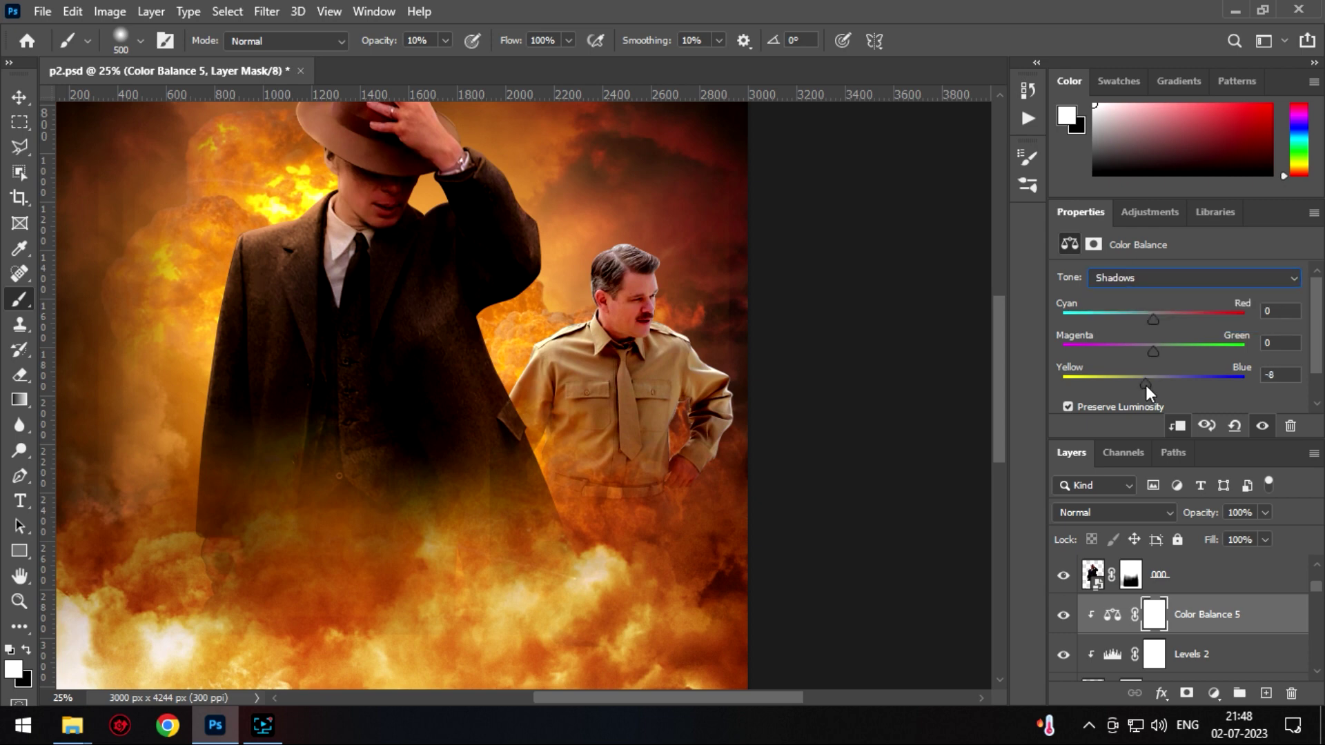
# - Add a colorized Hue/Saturation tint and set the officer's Levels to 51 and 0.77
pyautogui.click(1206, 499)
pyautogui.click(1192, 654)
pyautogui.moveTo(1210, 386); pyautogui.dragTo(1228, 386)
pyautogui.moveTo(1088, 386)
pyautogui.mouseDown()
pyautogui.moveTo(1257, 357)
pyautogui.moveTo(1250, 395)
pyautogui.mouseUp()
pyautogui.click(1201, 575)
pyautogui.moveTo(1064, 321); pyautogui.dragTo(1075, 321)
# - Set the tint's Blend If dark range to 24–129 and hide the tint
pyautogui.doubleClick(1277, 575)
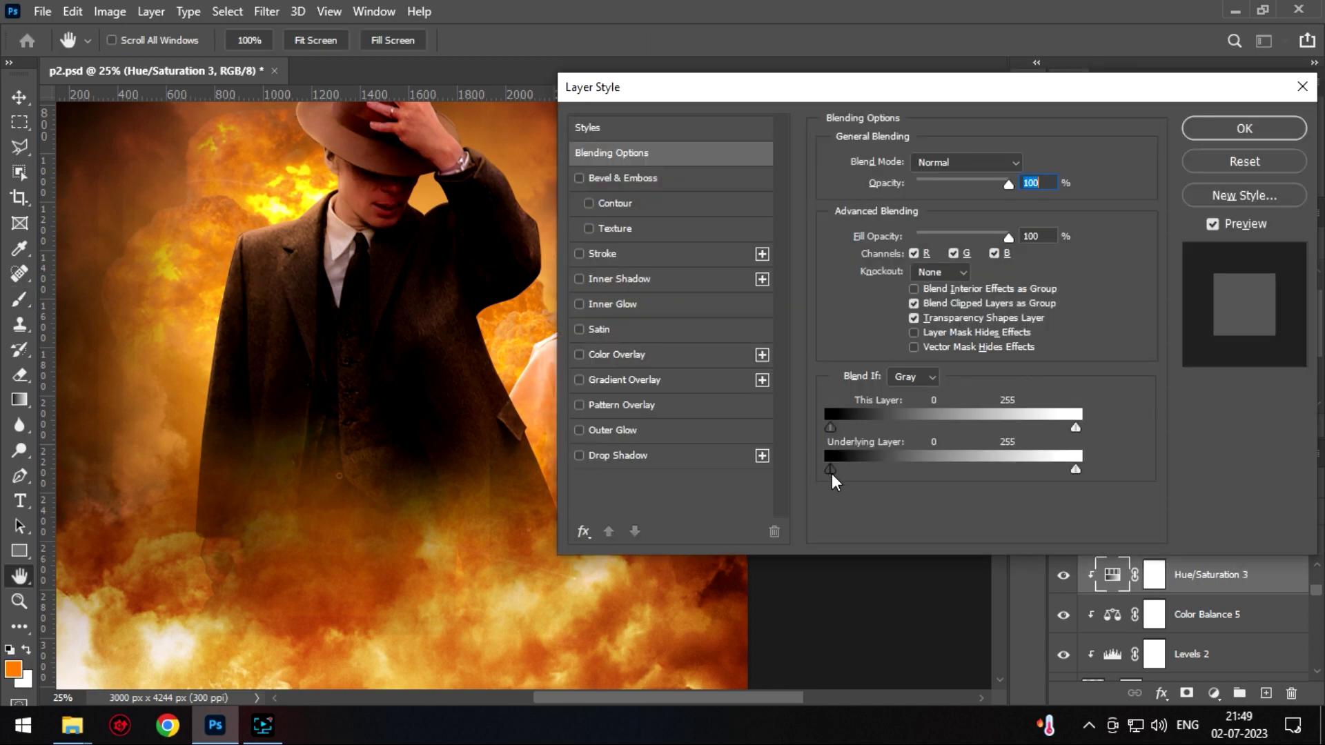
pyautogui.moveTo(466, 266); pyautogui.dragTo(266, 252)
pyautogui.moveTo(827, 469); pyautogui.dragTo(844, 469)
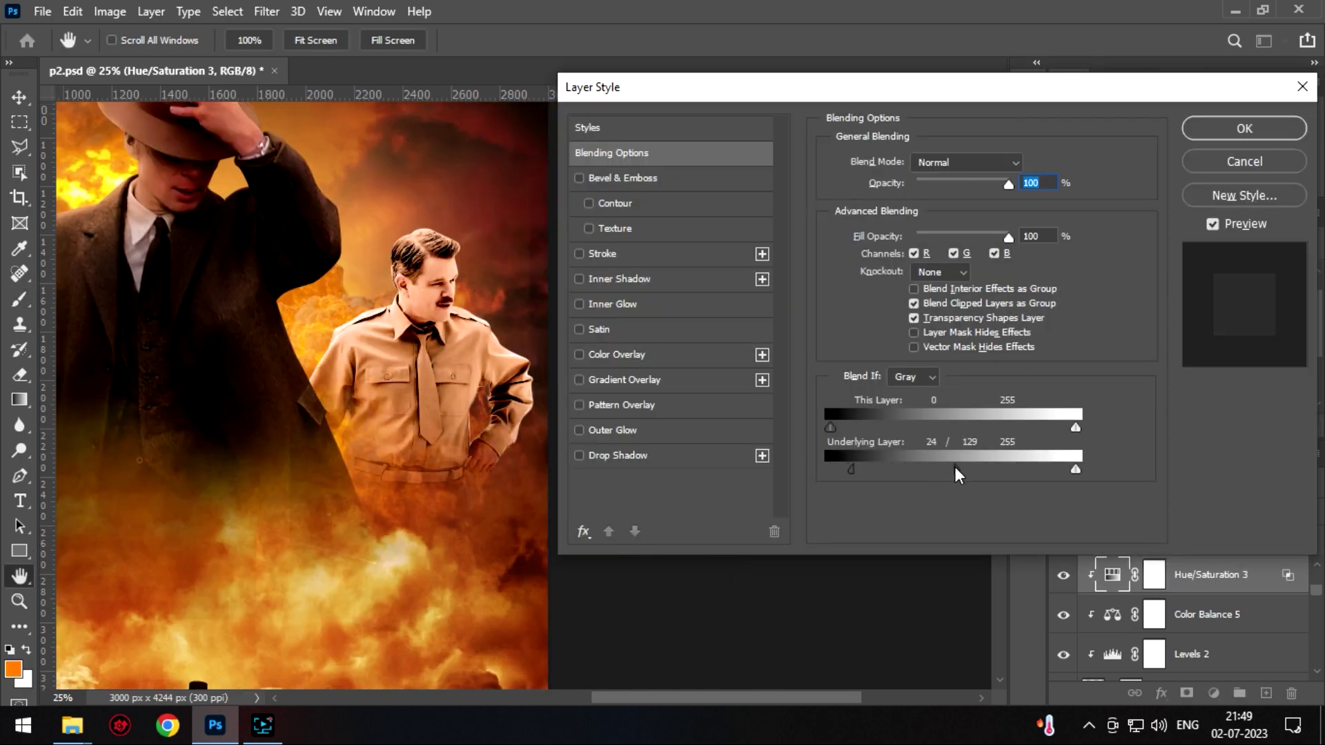
pyautogui.hotkey('ctrl', '+')
pyautogui.hotkey('ctrl', '+')
pyautogui.hotkey('ctrl', '+')
pyautogui.hotkey('ctrl', '+')
pyautogui.hotkey('ctrl', '+')
pyautogui.hotkey('ctrl', '-')
pyautogui.press('[')
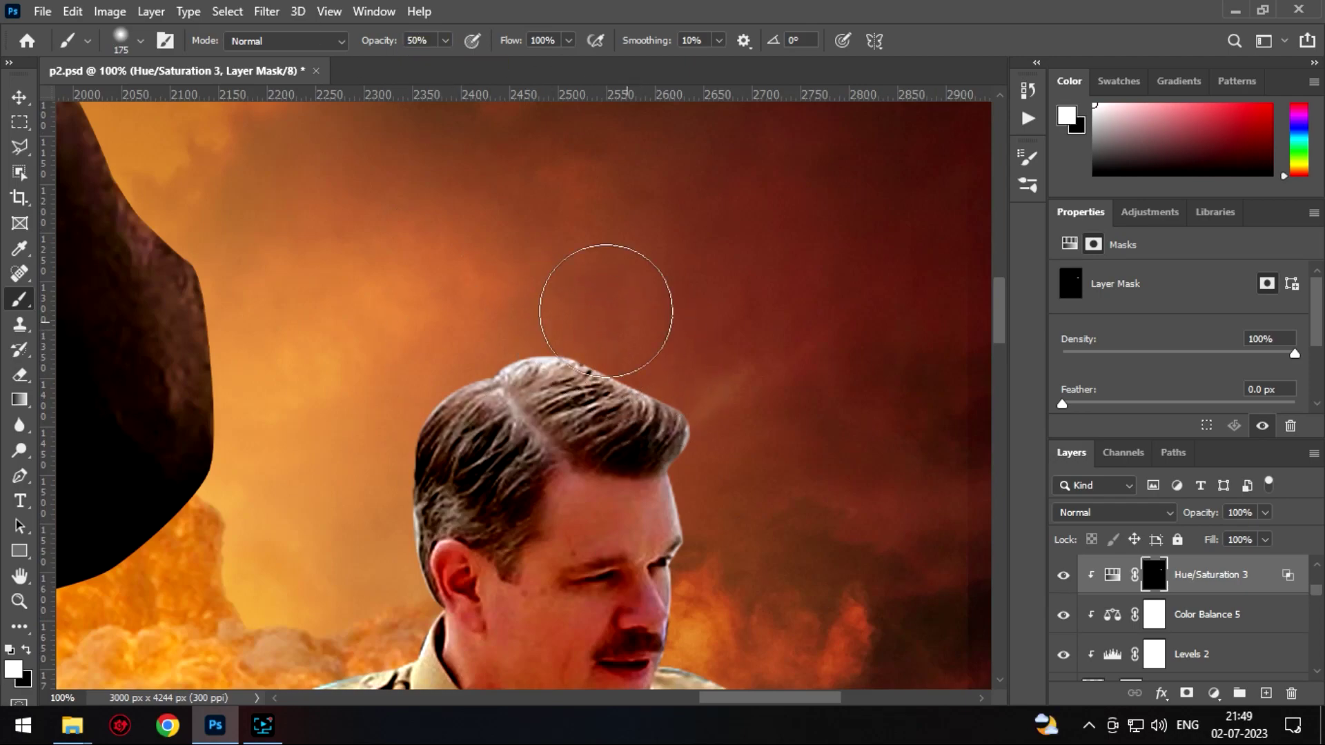
# - Enlarge the brush to 700 and zoom out to show the whole officer
pyautogui.hotkey('ctrl', '-')
pyautogui.press(']')
pyautogui.press(']')
pyautogui.press(']')
pyautogui.scroll(-3, 295, 281)
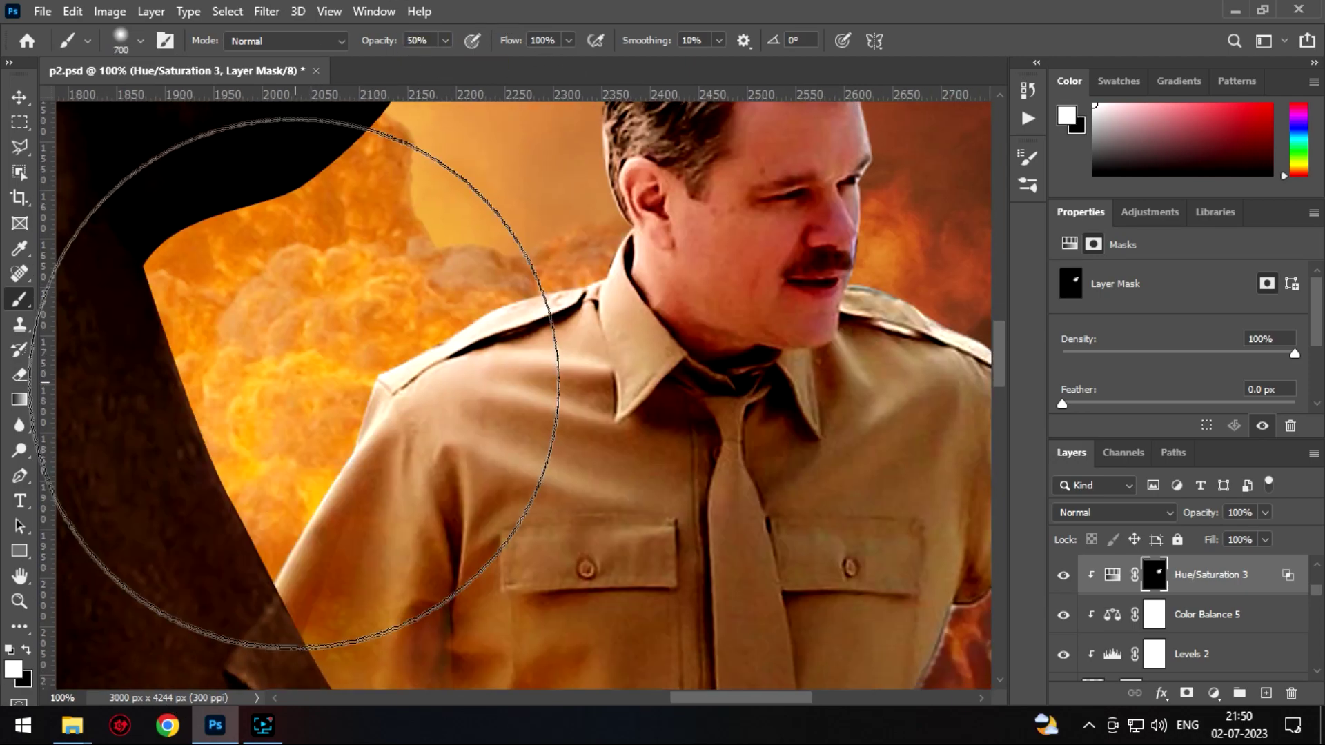
pyautogui.hotkey('ctrl', '+')
pyautogui.scroll(-5, 297, 426)
pyautogui.hscroll(-5, 428, 504)
pyautogui.hotkey('ctrl', '-')
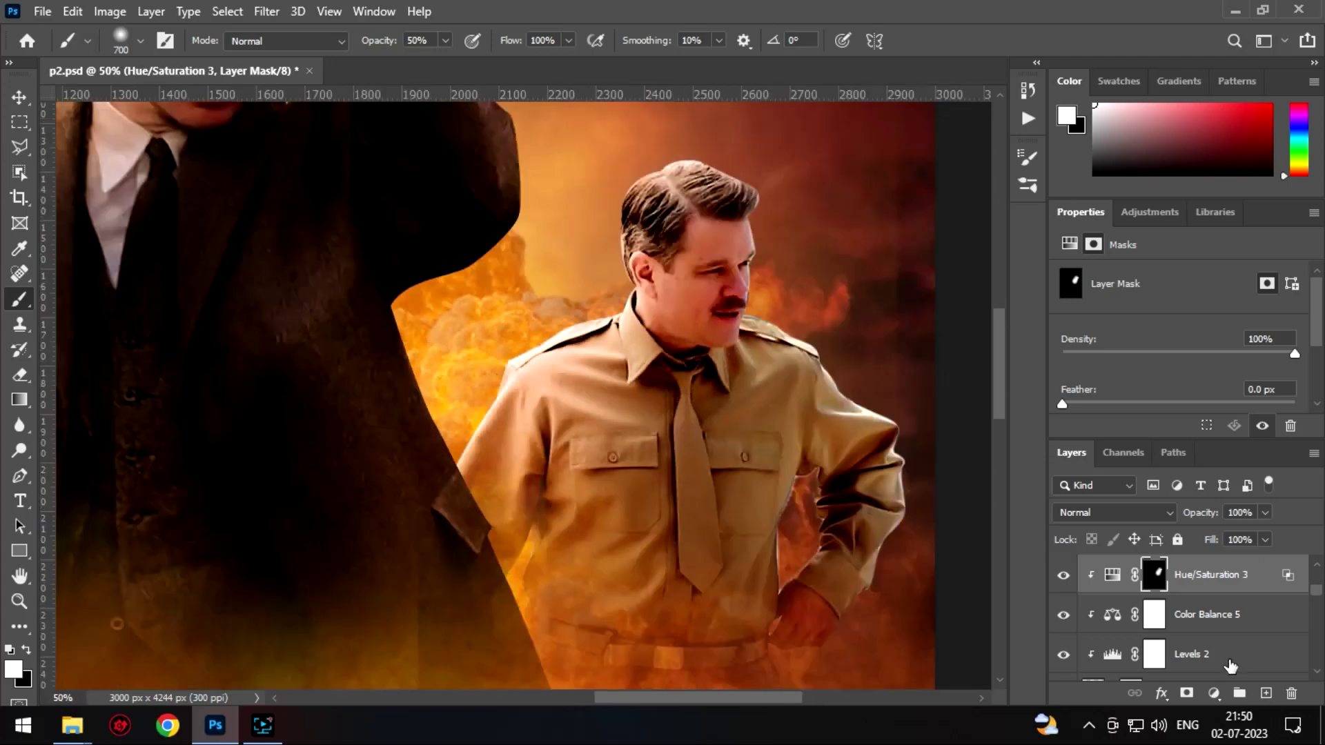
# - Add another Levels adjustment with an inverted mask and paint it over the officer's shoulder and arm
pyautogui.click(1192, 654)
pyautogui.click(1214, 693)
pyautogui.click(1200, 430)
pyautogui.hotkey('ctrl', 'i')
pyautogui.moveTo(828, 172)
pyautogui.mouseDown()
pyautogui.moveTo(828, 552)
pyautogui.moveTo(825, 333)
pyautogui.moveTo(789, 494)
pyautogui.mouseUp()
pyautogui.click(1154, 574)
pyautogui.scroll(2, 873, 592)
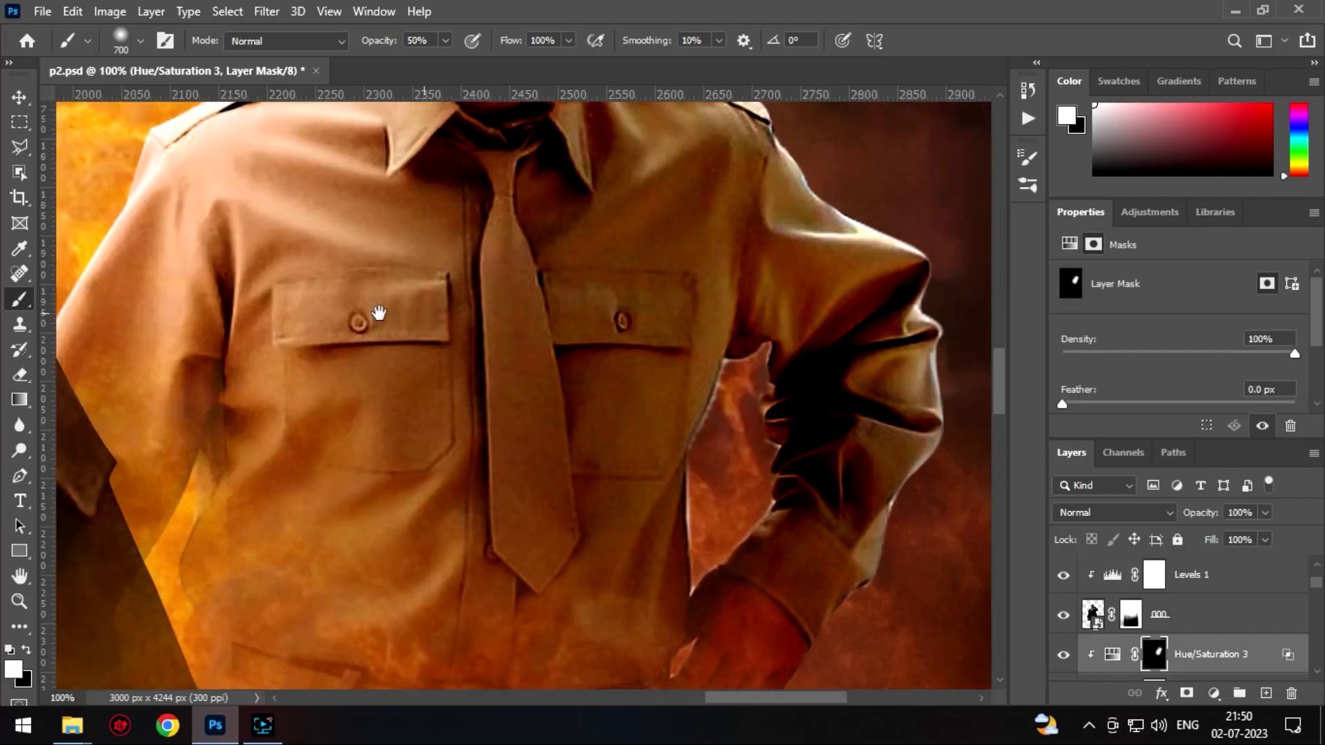
pyautogui.scroll(-5, 996, 435)
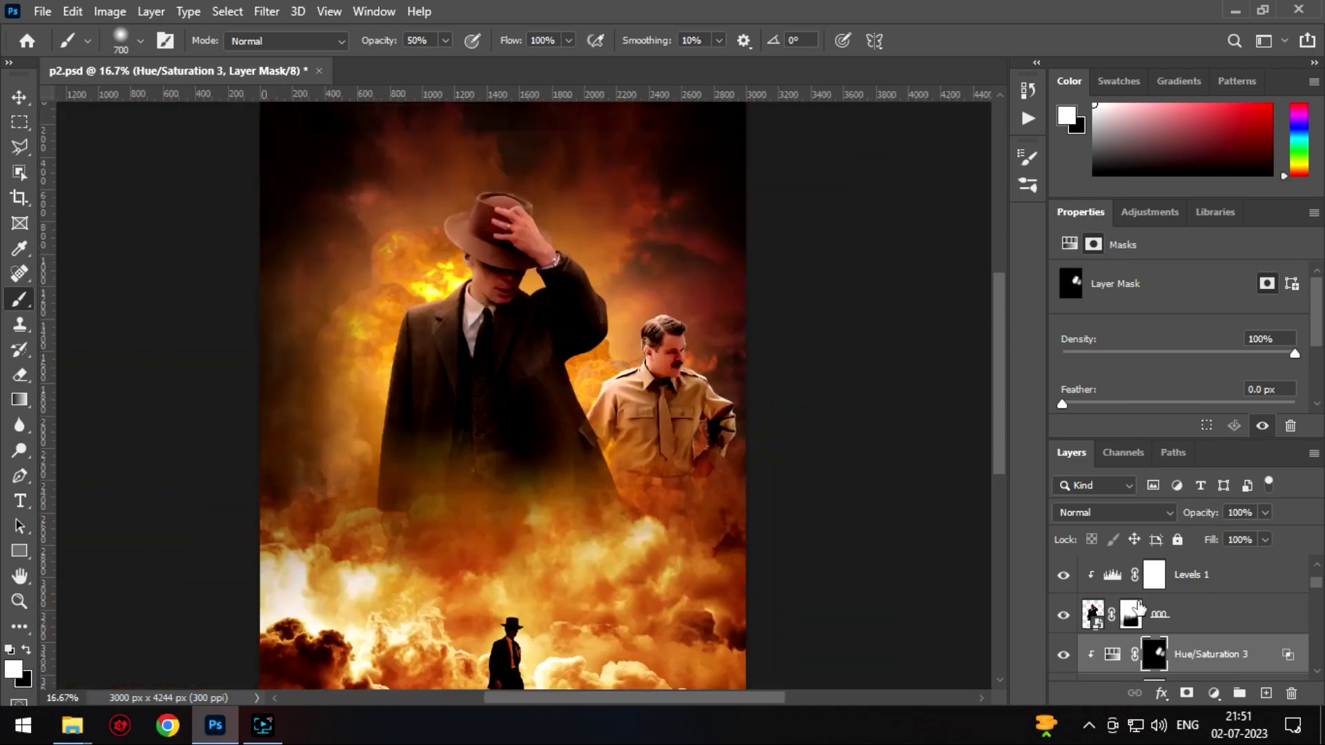
pyautogui.scroll(-3, 1074, 616)
# - Show the woman's layer and darken her with a clipped Levels adjustment
pyautogui.click(1215, 614)
pyautogui.click(1213, 693)
pyautogui.click(1272, 444)
pyautogui.hotkey('ctrl', 'z')
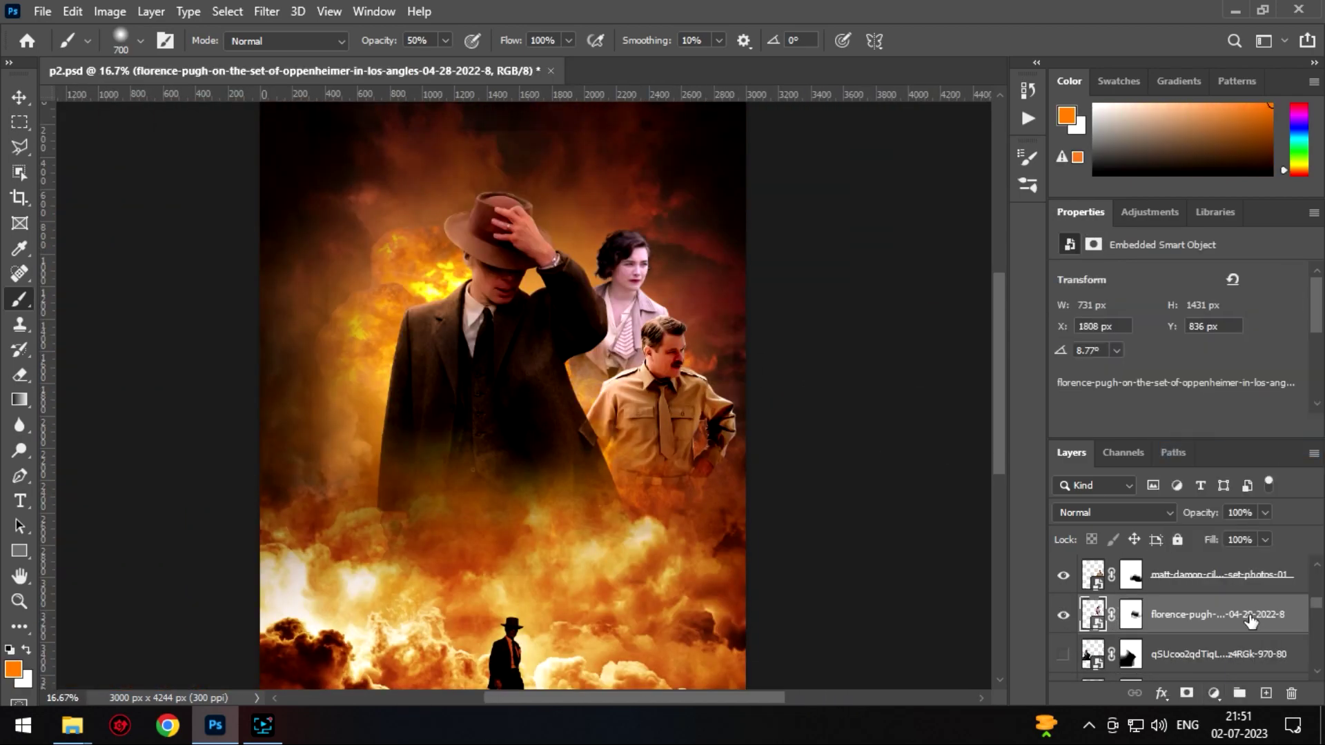
pyautogui.click(1214, 693)
pyautogui.click(1208, 430)
pyautogui.hotkey('ctrl', 'alt', 'g')
pyautogui.scroll(-2, 1173, 345)
pyautogui.moveTo(1091, 370); pyautogui.dragTo(1102, 367)
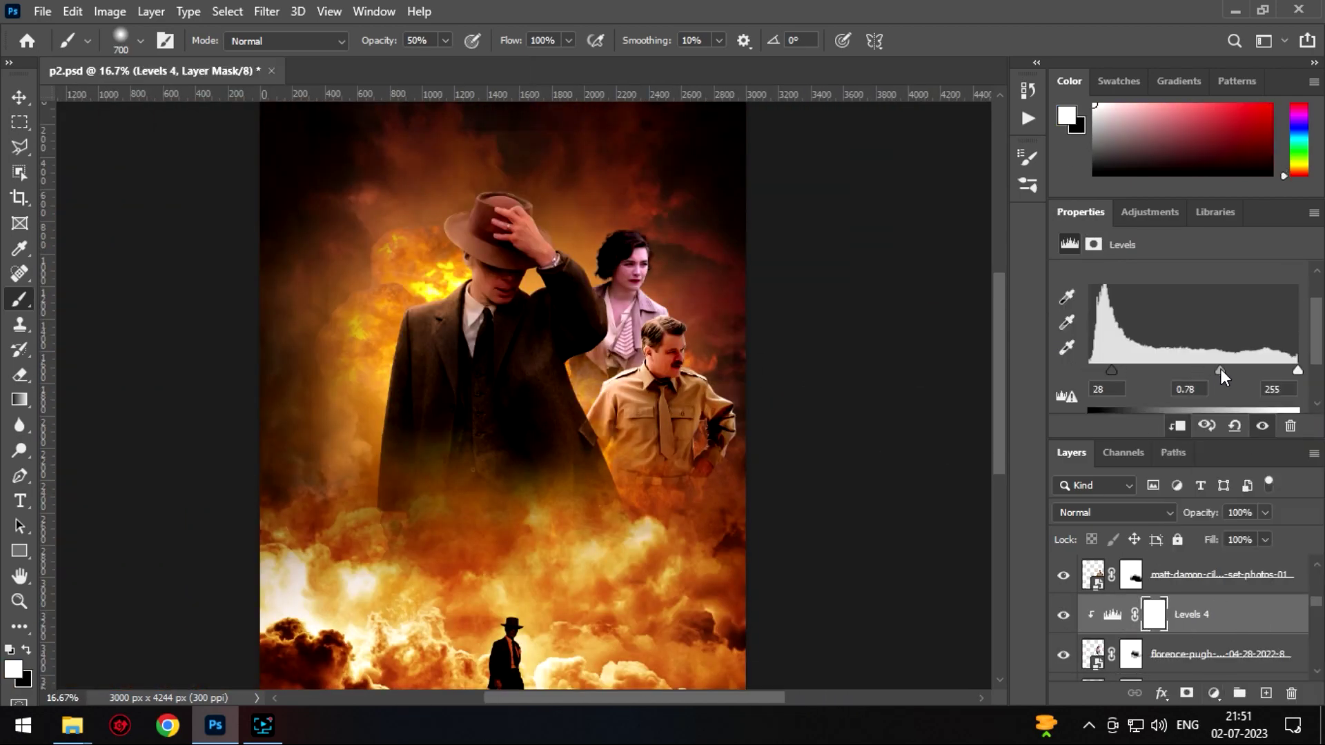
# - Add Color Balance and a lightened orange Hue/Saturation tint for the woman
pyautogui.click(1214, 693)
pyautogui.click(1184, 523)
pyautogui.click(1214, 693)
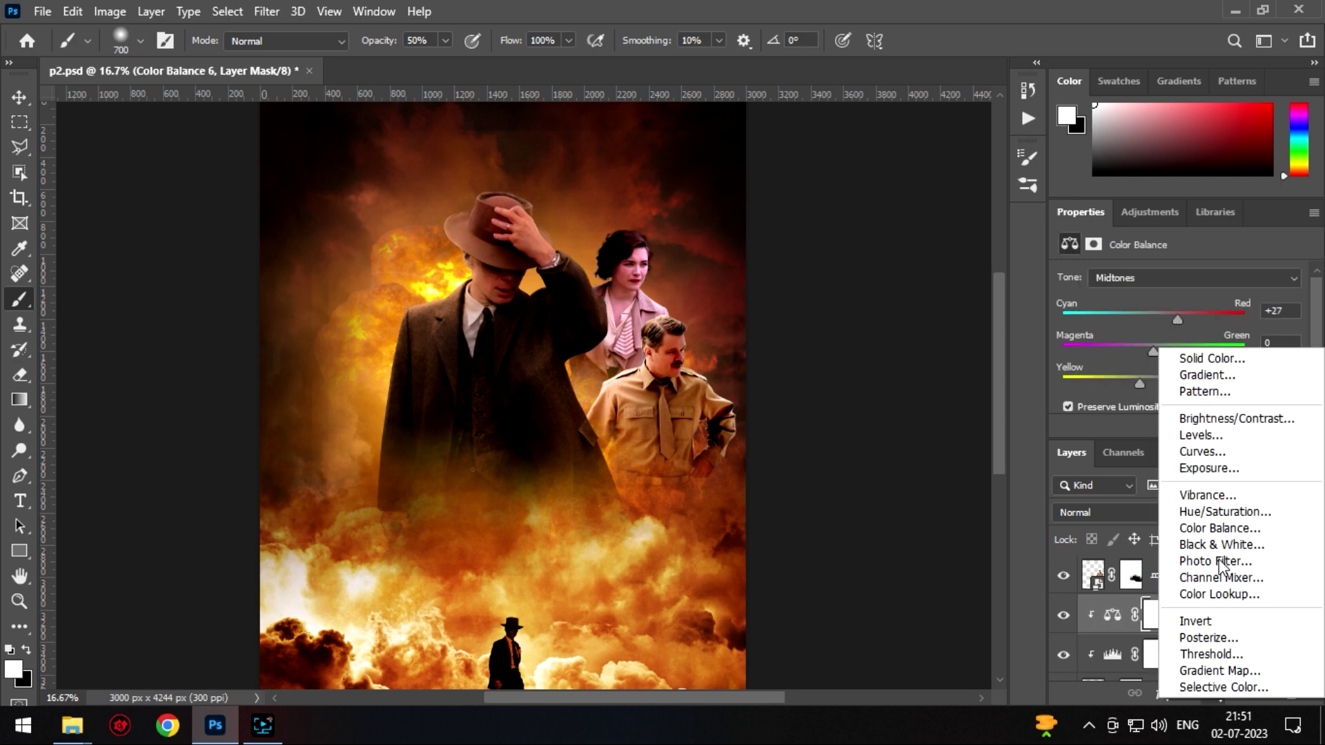
pyautogui.click(1184, 508)
pyautogui.moveTo(1069, 321); pyautogui.dragTo(1079, 320)
pyautogui.moveTo(1178, 396); pyautogui.dragTo(1229, 396)
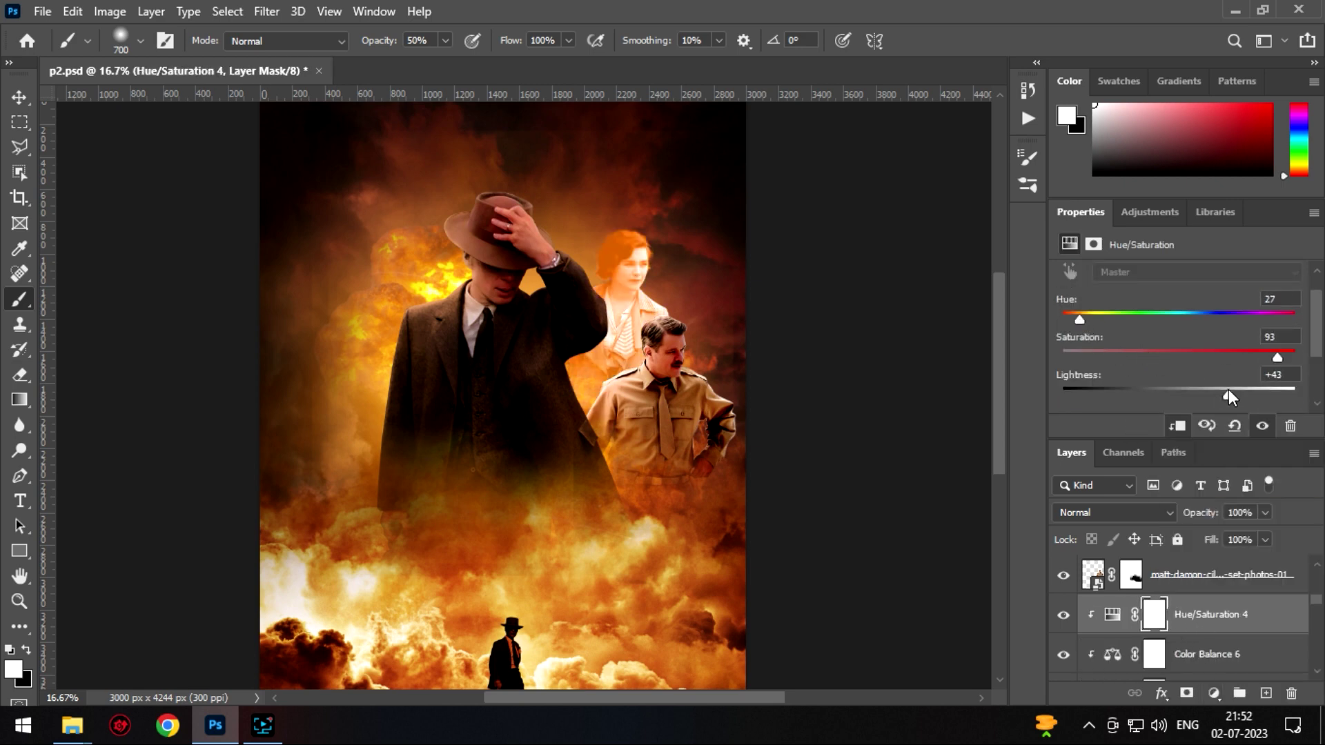
# - Apply Blend If to the tint, invert its mask, and paint an orange glow around her hair
pyautogui.doubleClick(1270, 615)
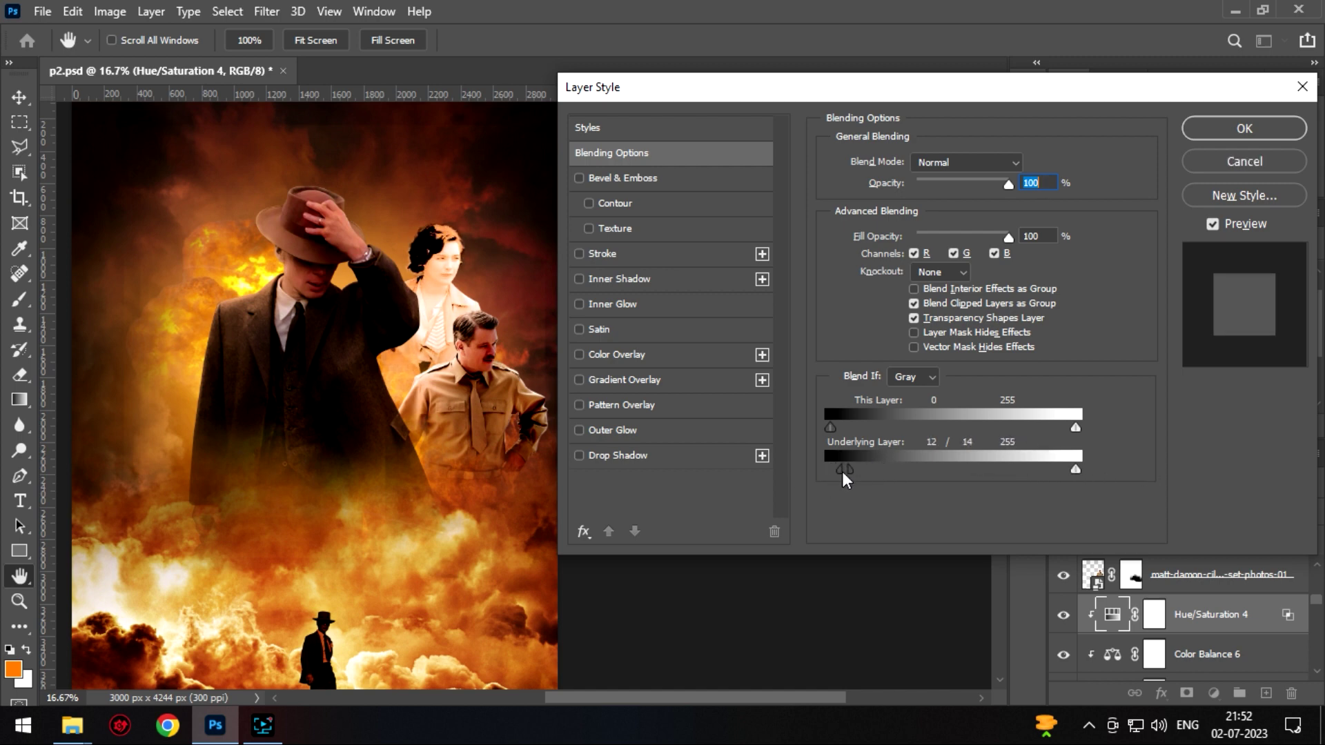
pyautogui.click(1227, 130)
pyautogui.click(1154, 614)
pyautogui.hotkey('ctrl', 'i')
pyautogui.hotkey('ctrl', '+')
pyautogui.hotkey('ctrl', '+')
pyautogui.hotkey('ctrl', '+')
pyautogui.scroll(5, 381, 241)
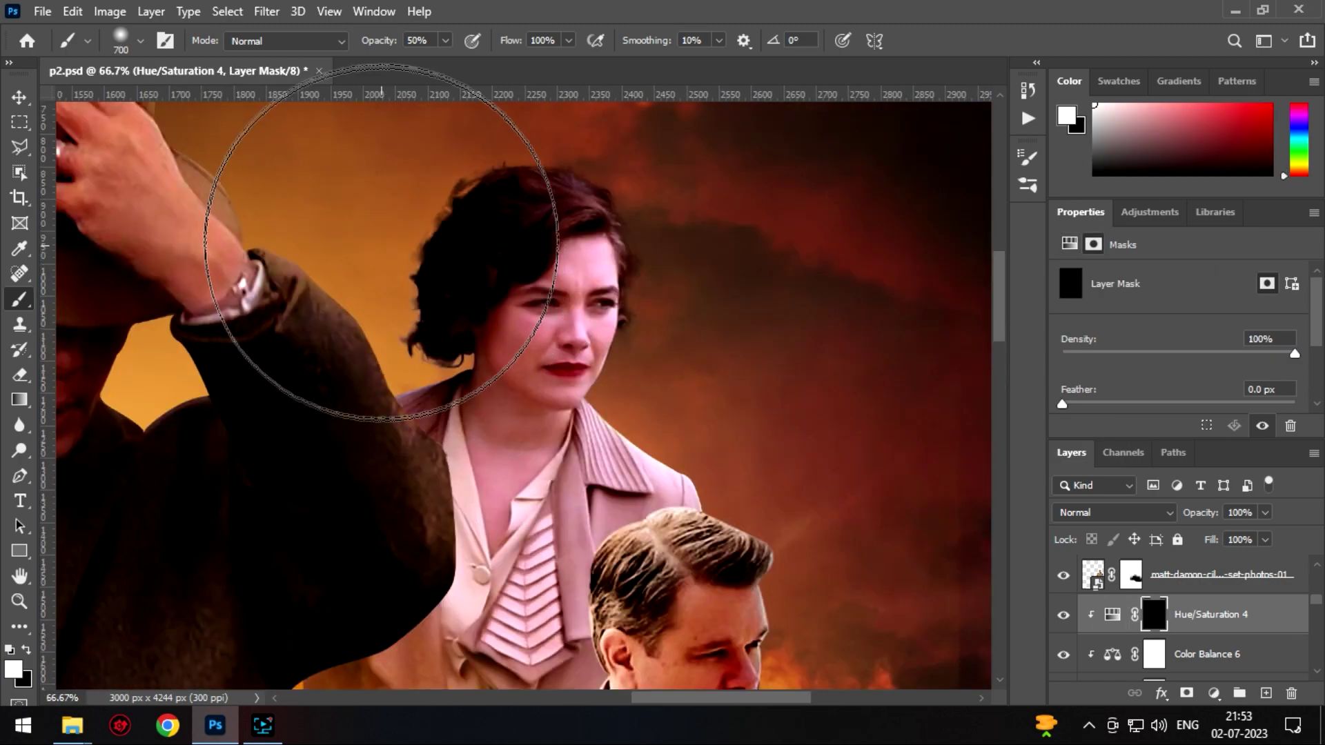
pyautogui.write('0')
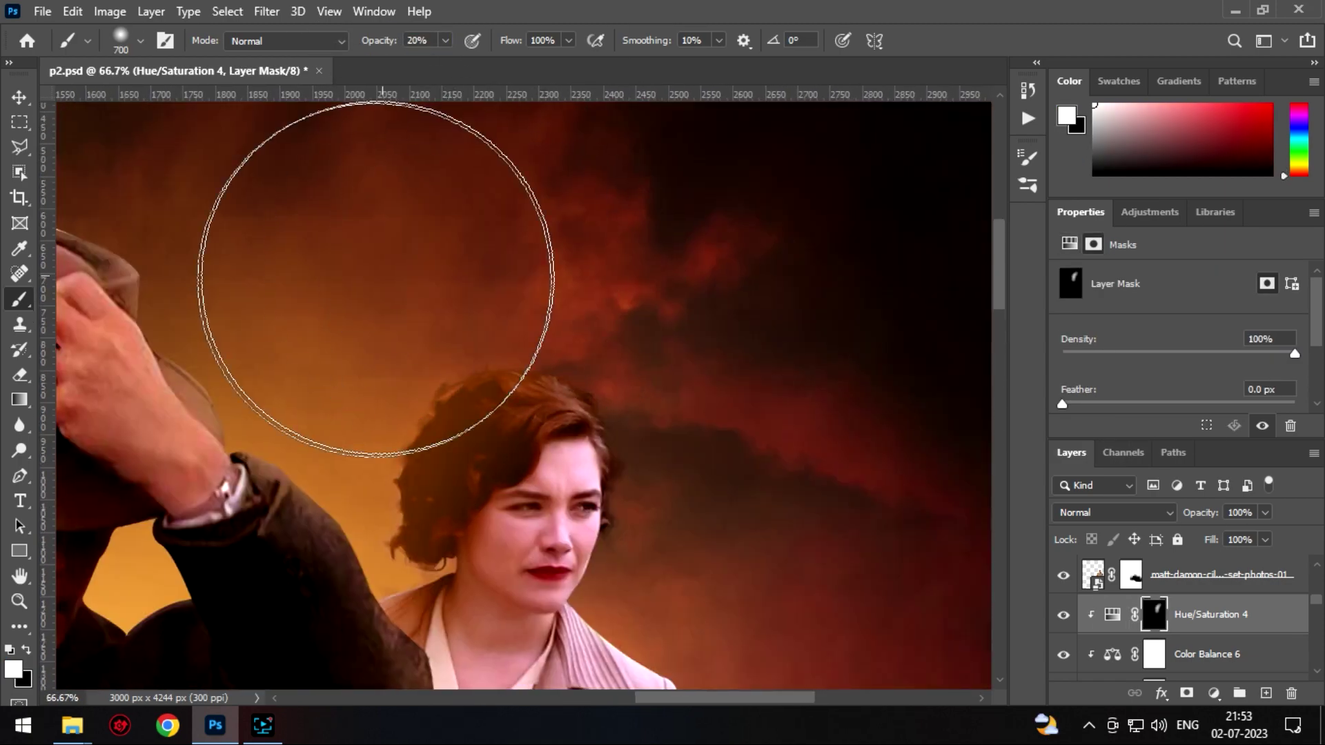
pyautogui.moveTo(281, 399); pyautogui.dragTo(352, 535)
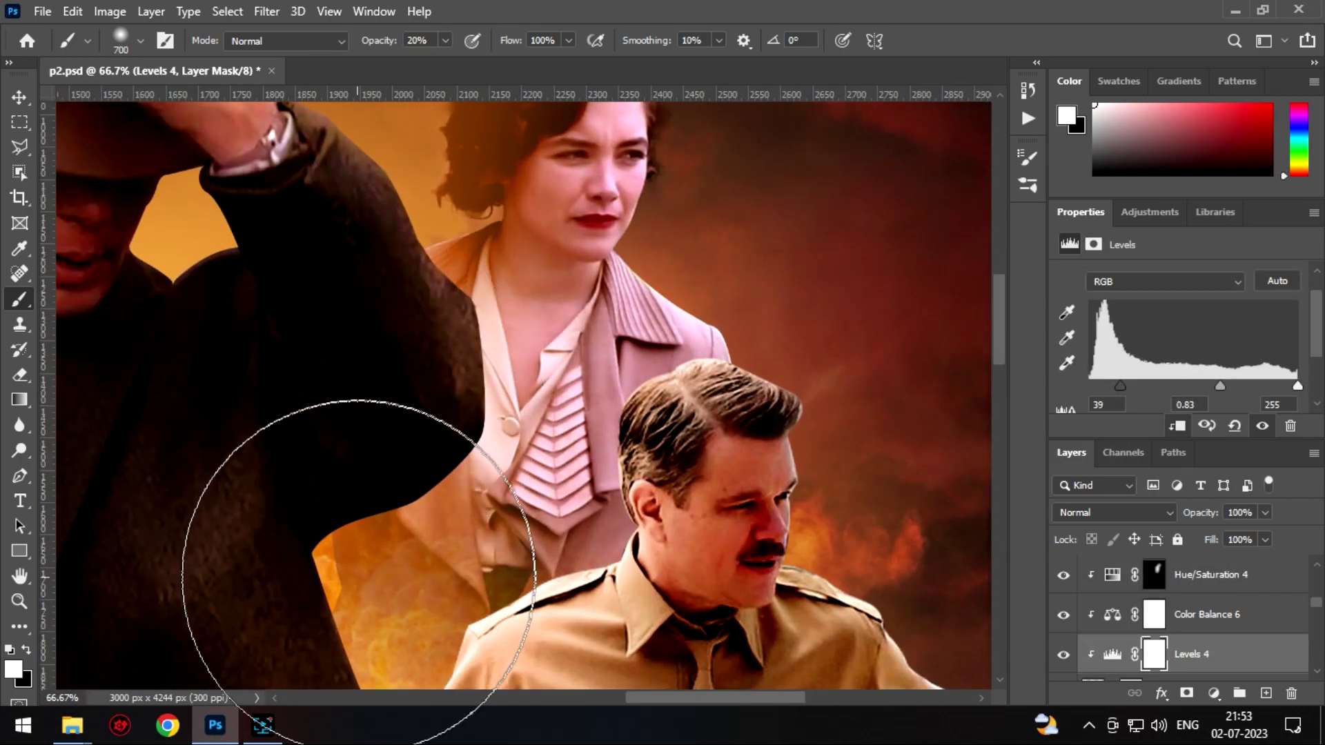
pyautogui.click(1154, 577)
pyautogui.hotkey('ctrl', '-')
pyautogui.hotkey('ctrl', '-')
pyautogui.hotkey('ctrl', '-')
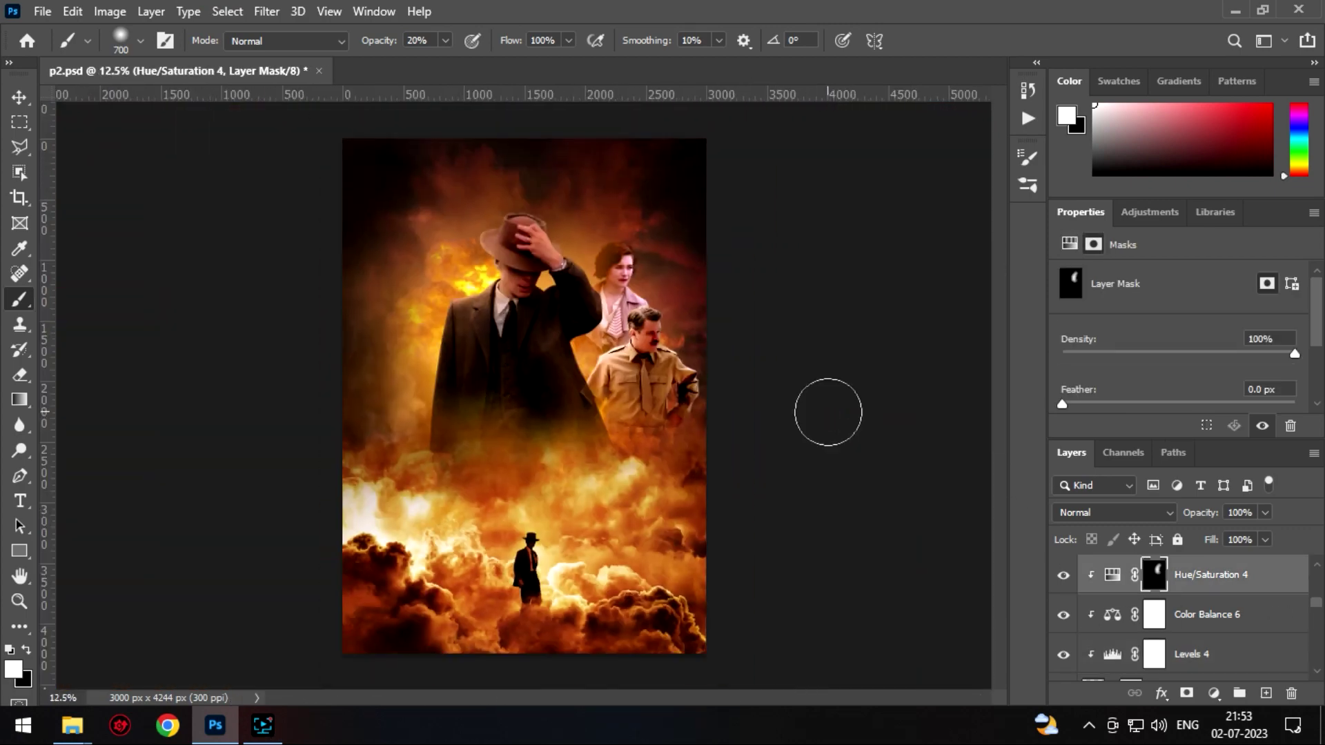
pyautogui.scroll(-1, 1152, 599)
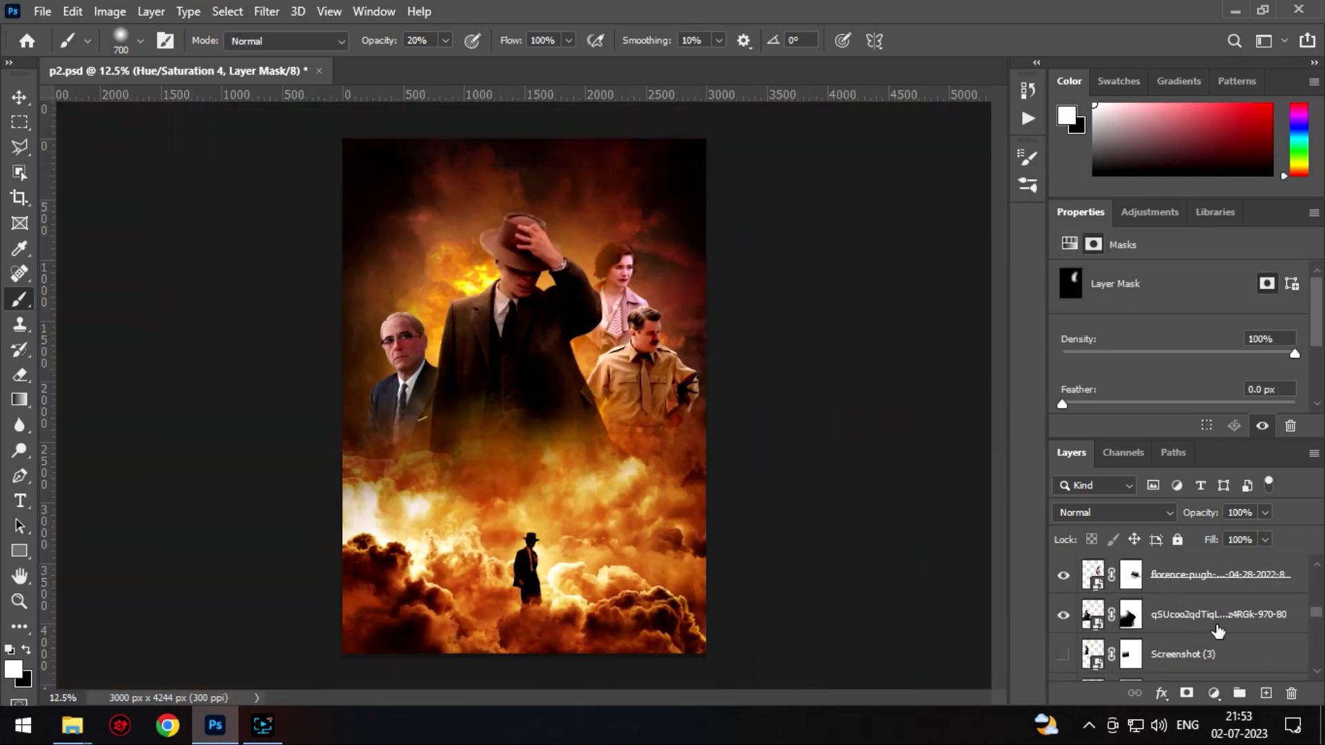
# - Add clipped Levels, Color Balance and Hue/Saturation adjustments to the bespectacled man
pyautogui.click(1214, 692)
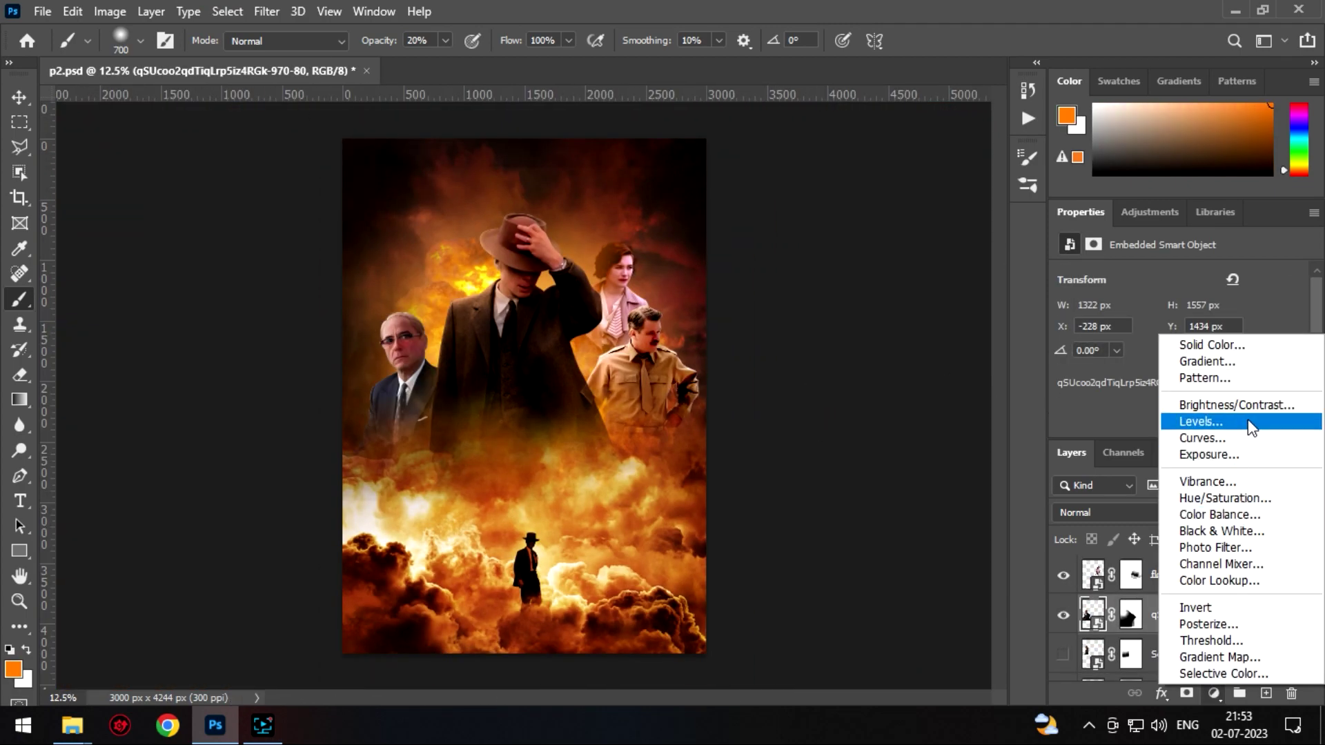
pyautogui.click(1201, 421)
pyautogui.hotkey('ctrl', 'alt', 'g')
pyautogui.click(1214, 693)
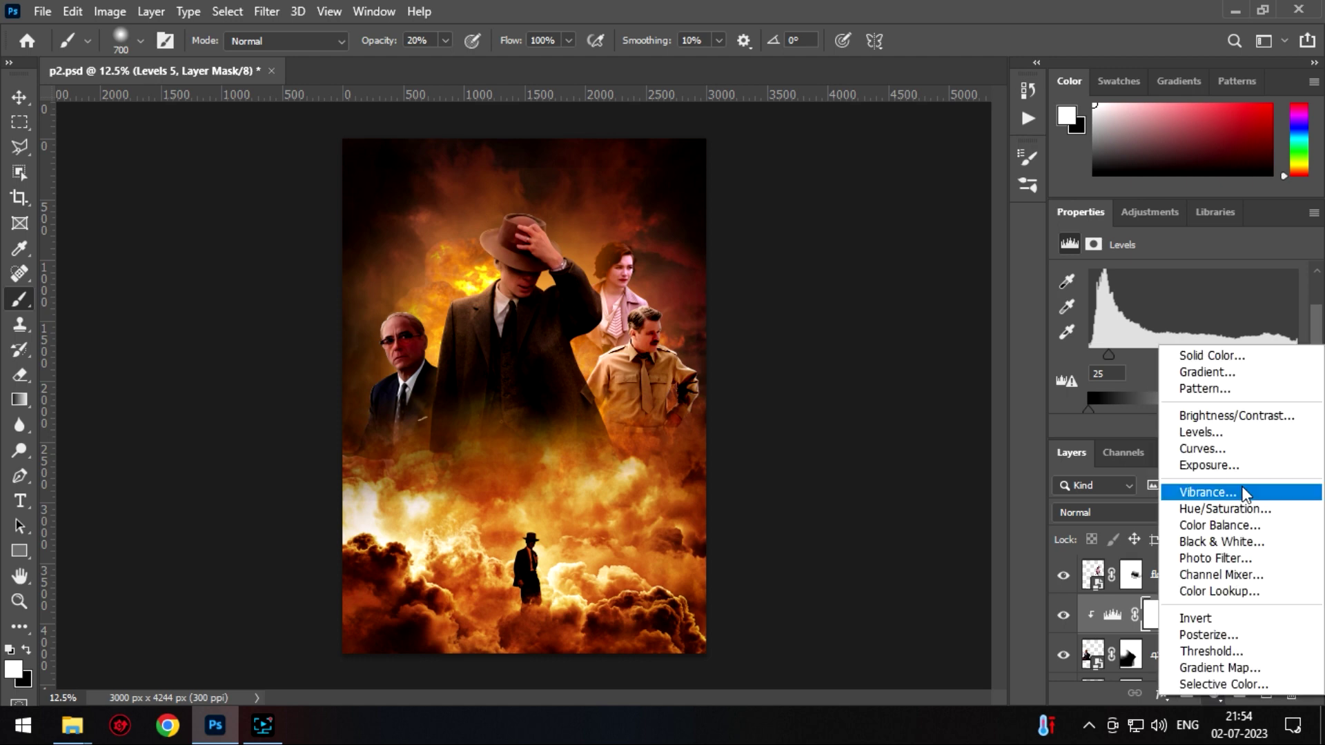
pyautogui.click(1201, 527)
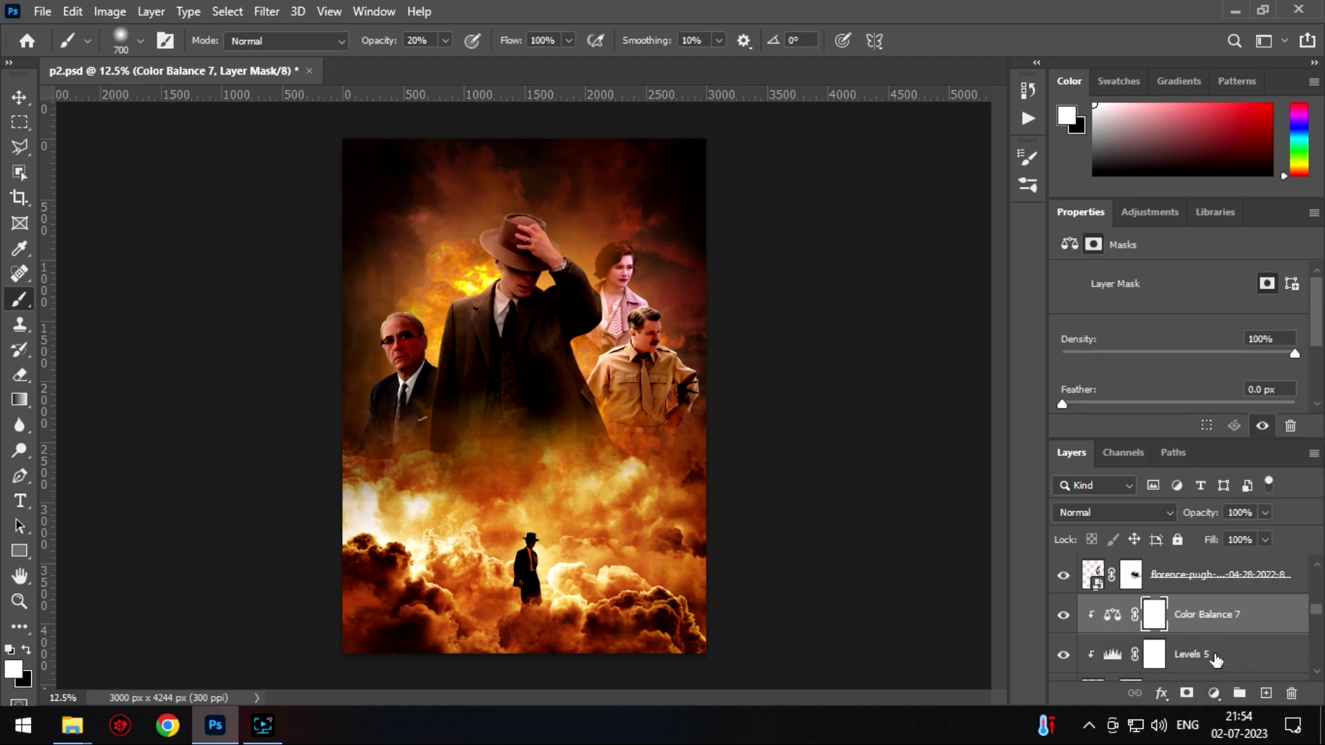
pyautogui.click(1214, 693)
pyautogui.click(1201, 512)
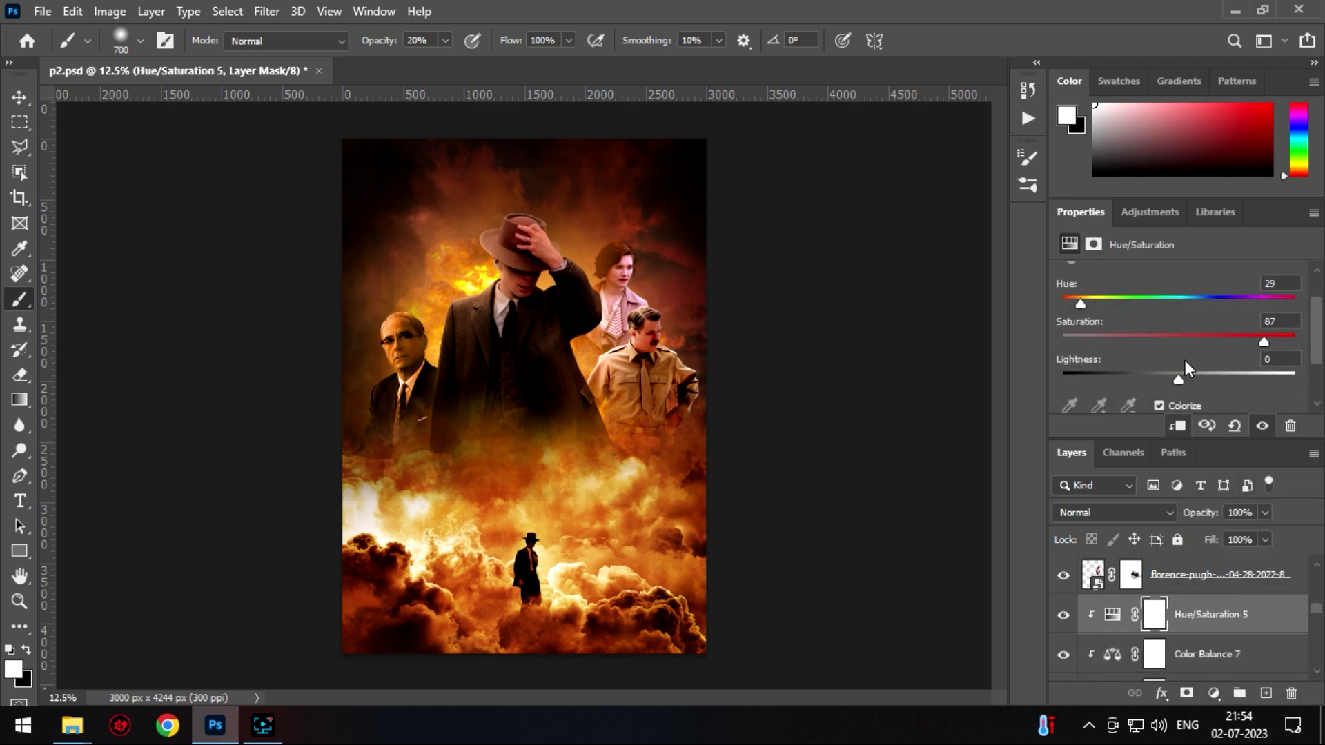
# - Split the Hue/Saturation Blend If range and invert its mask to hide the tint
pyautogui.doubleClick(1277, 614)
pyautogui.moveTo(905, 472); pyautogui.dragTo(889, 469)
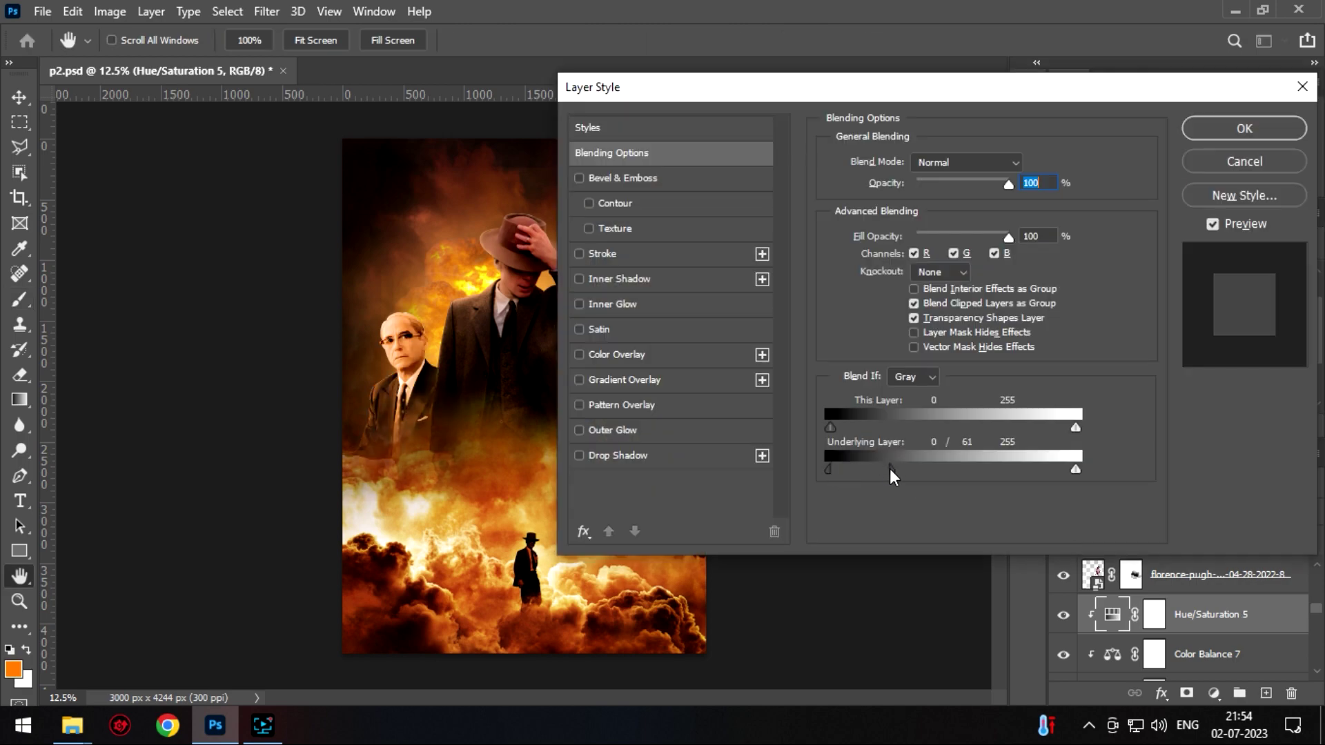
pyautogui.click(1244, 128)
pyautogui.press('b')
pyautogui.hotkey('ctrl', 'i')
pyautogui.keyDown('alt'); pyautogui.scroll(4, 402, 199); pyautogui.keyUp('alt')
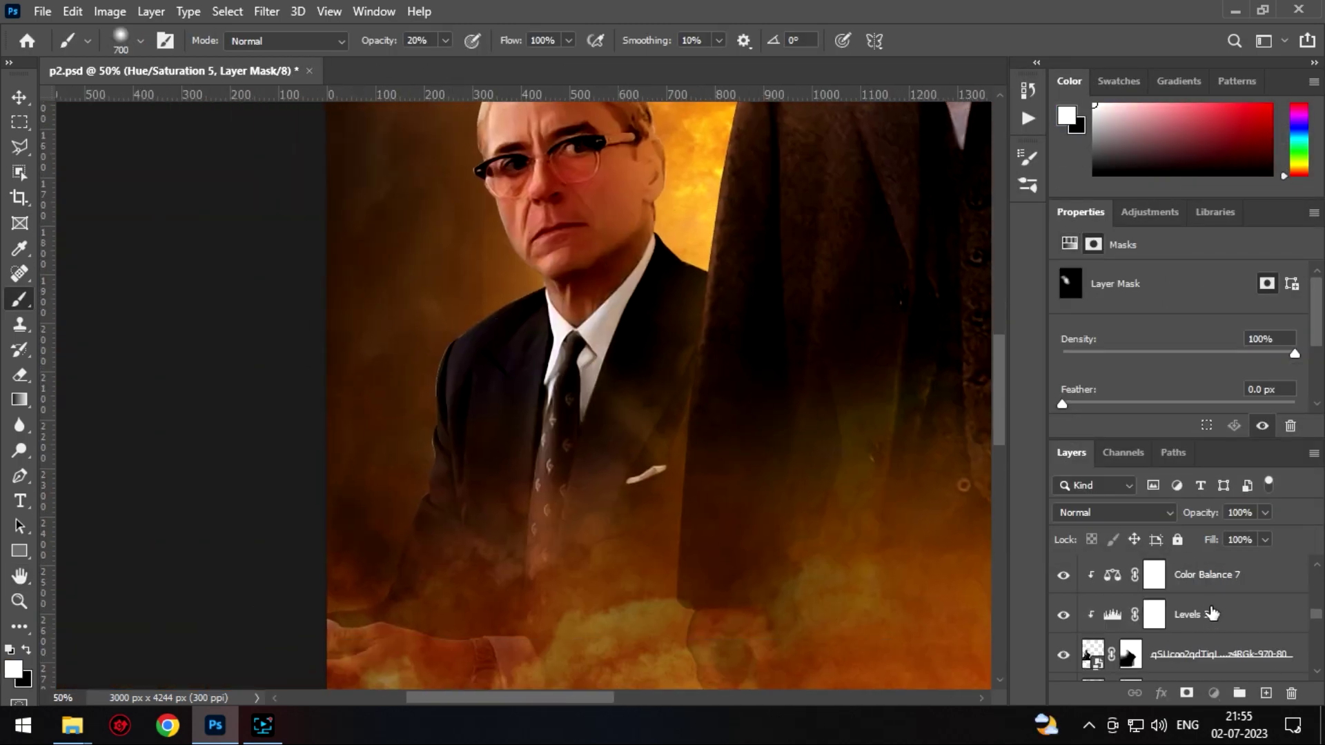
# - Add another Levels adjustment for the man with its mask inverted to hide it
pyautogui.click(1214, 693)
pyautogui.click(1139, 432)
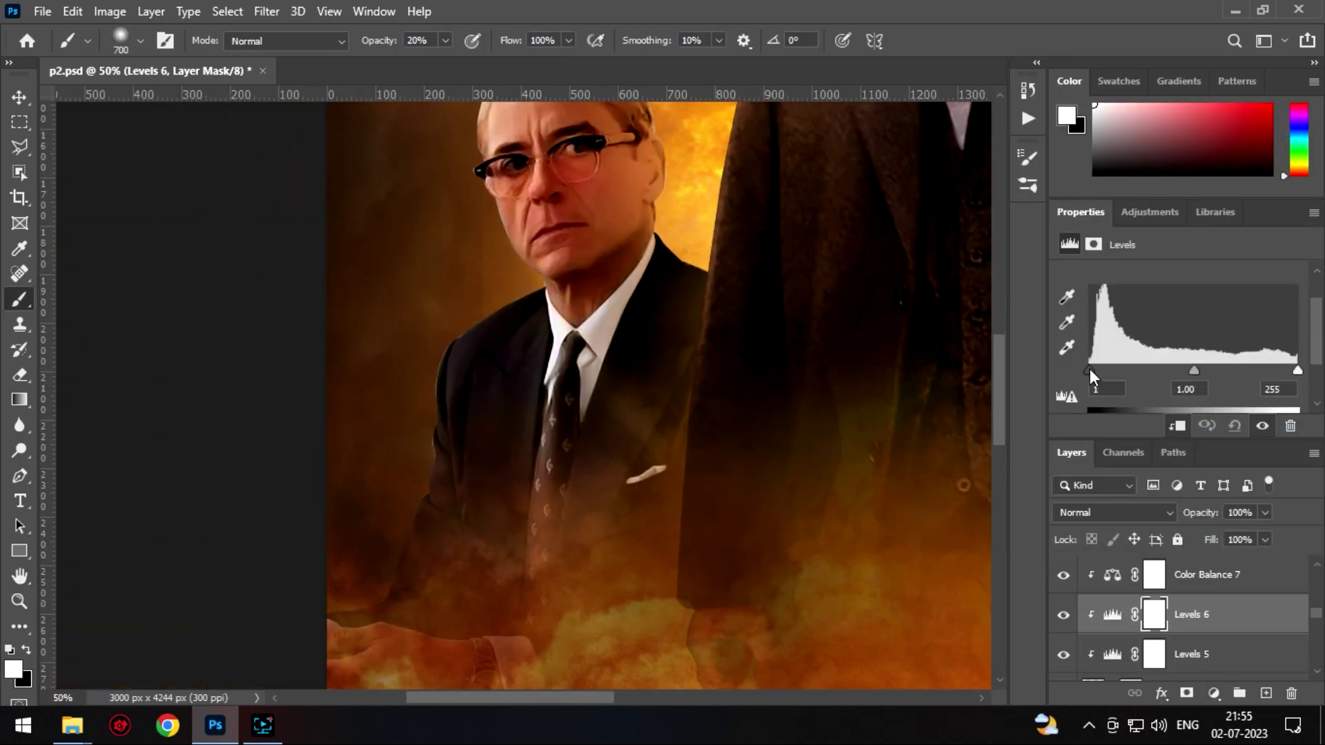
pyautogui.moveTo(1091, 370); pyautogui.dragTo(1116, 371)
pyautogui.hotkey('ctrl', 'i')
pyautogui.scroll(3, 443, 473)
pyautogui.scroll(1, 1164, 583)
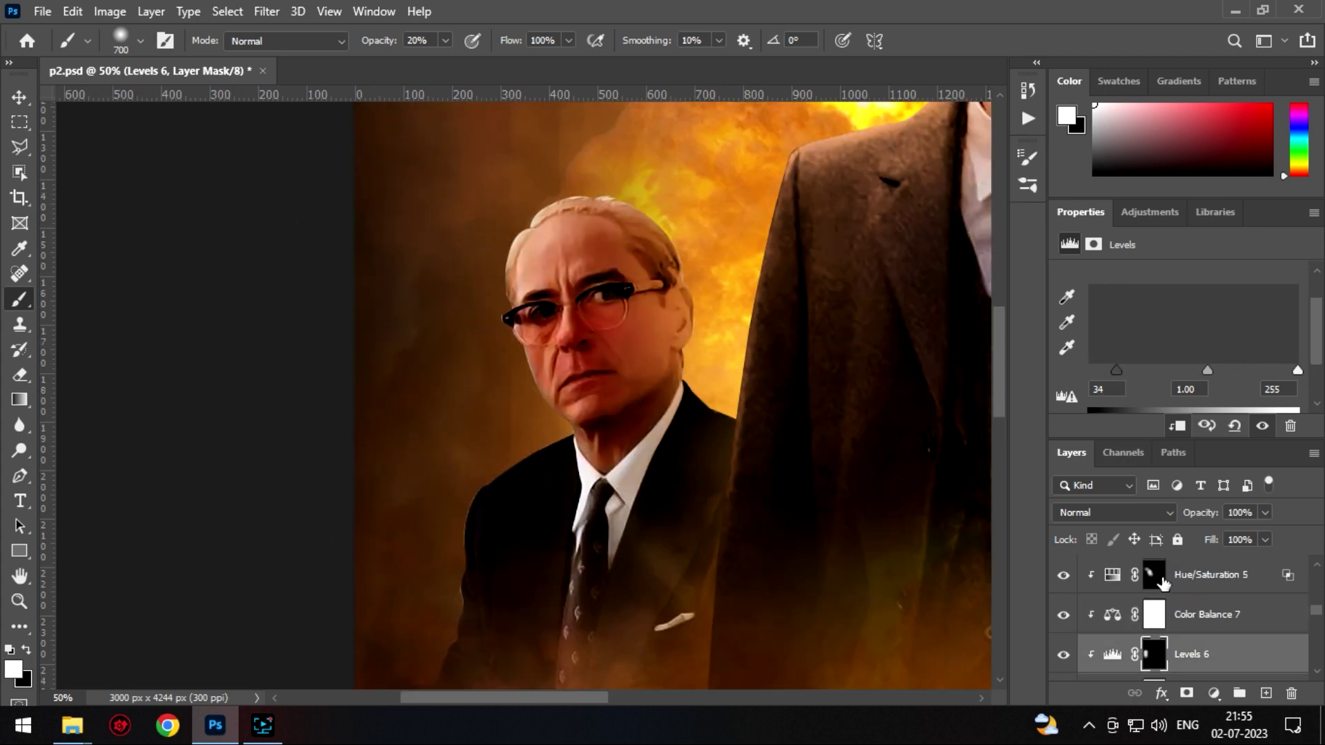
# - Review Hue/Saturation 5's blending, then ready a black brush on Layer 1's mask
pyautogui.click(1154, 575)
pyautogui.click(1268, 578)
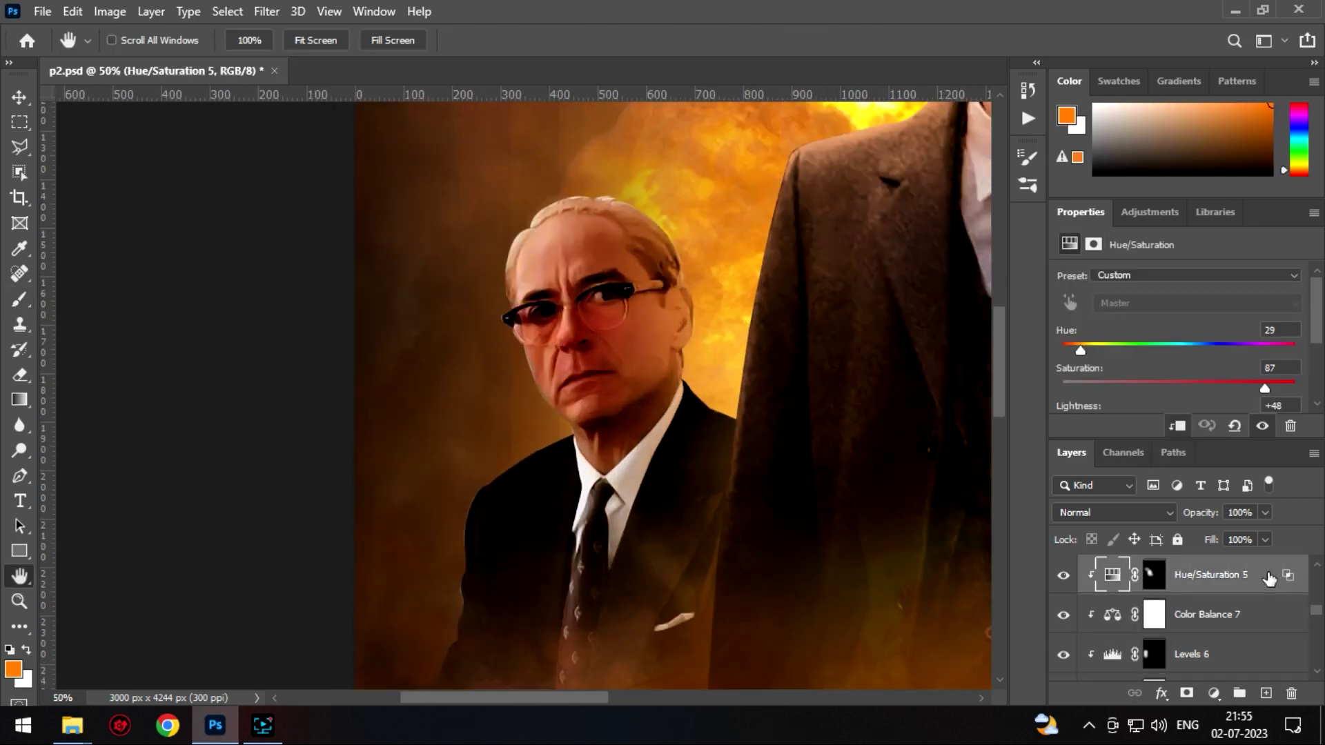
pyautogui.doubleClick(1268, 579)
pyautogui.press('Escape')
pyautogui.press('b')
pyautogui.press('d')
pyautogui.scroll(4, 674, 384)
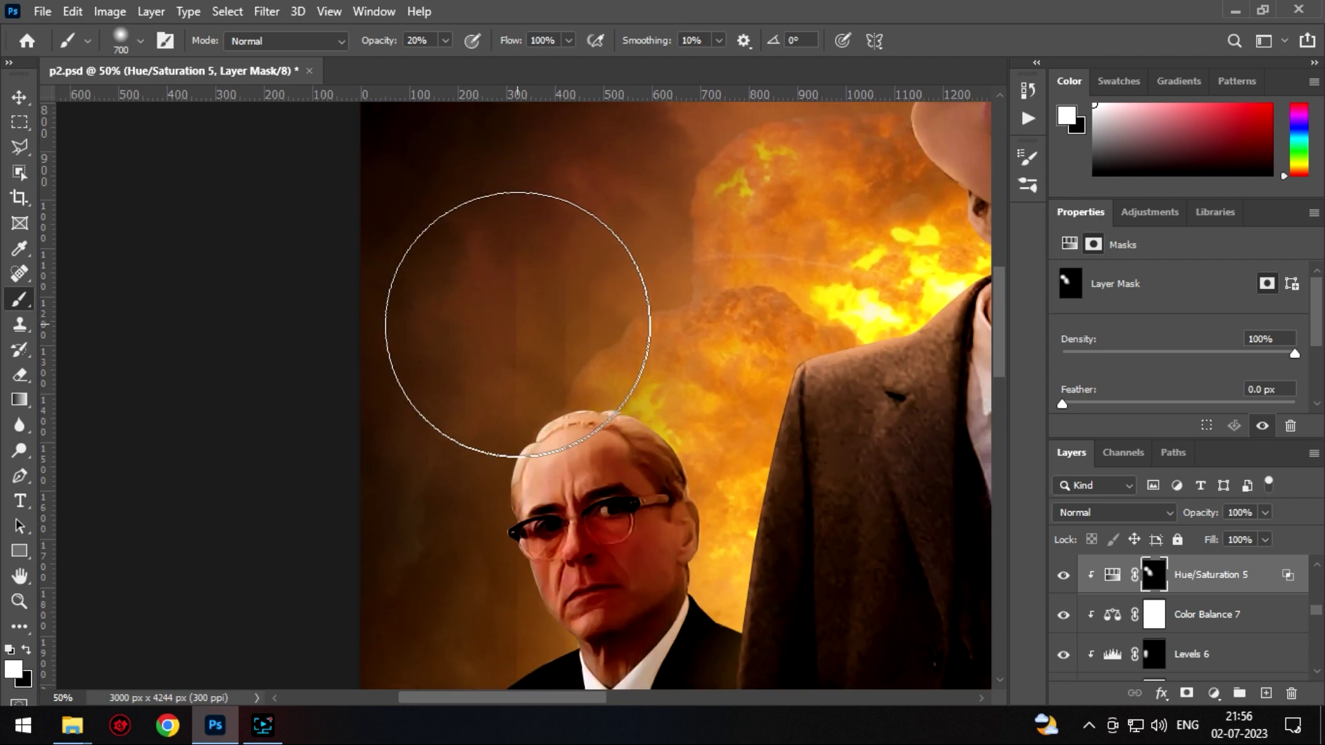
pyautogui.scroll(-2, 1173, 615)
pyautogui.click(1131, 614)
pyautogui.press('x')
pyautogui.scroll(3, 517, 414)
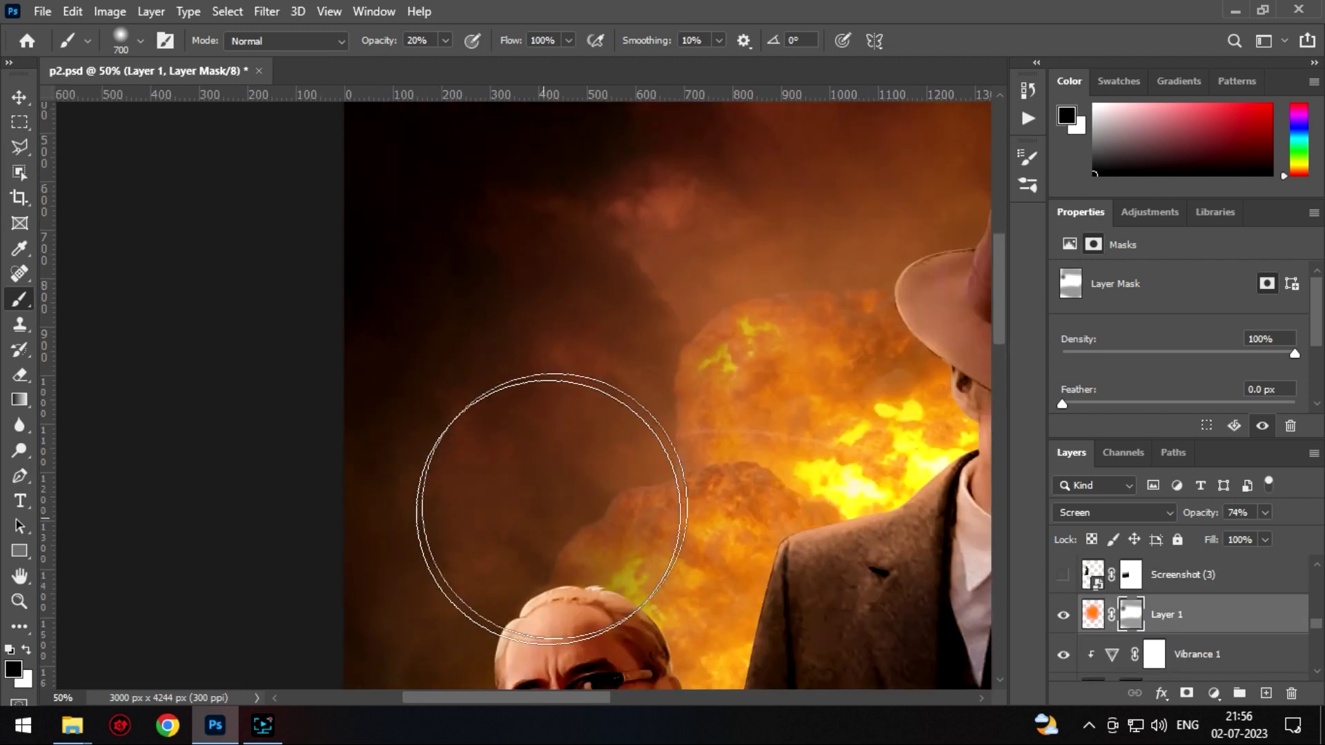
pyautogui.scroll(-3, 551, 509)
pyautogui.scroll(6, 459, 473)
pyautogui.moveTo(799, 281); pyautogui.dragTo(464, 245)
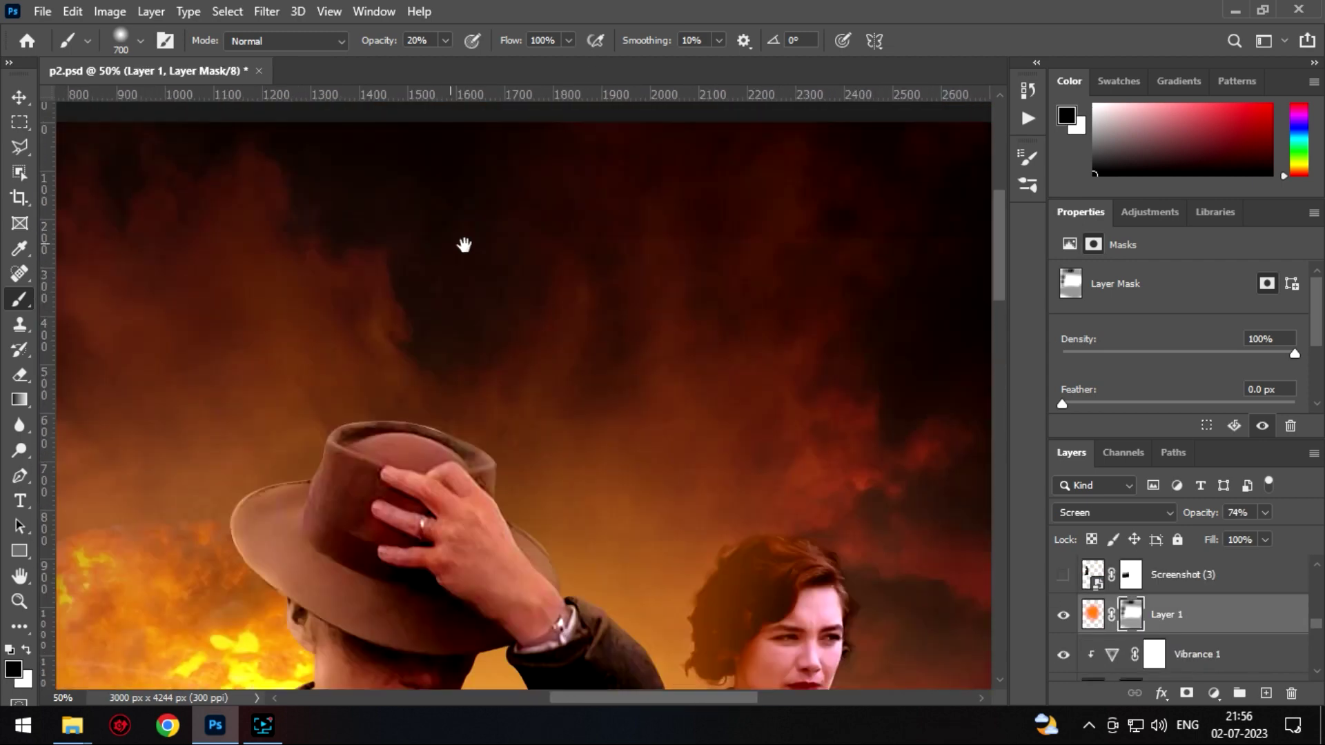
pyautogui.hscroll(3, 604, 252)
pyautogui.scroll(-4, 818, 360)
pyautogui.scroll(-3, 822, 540)
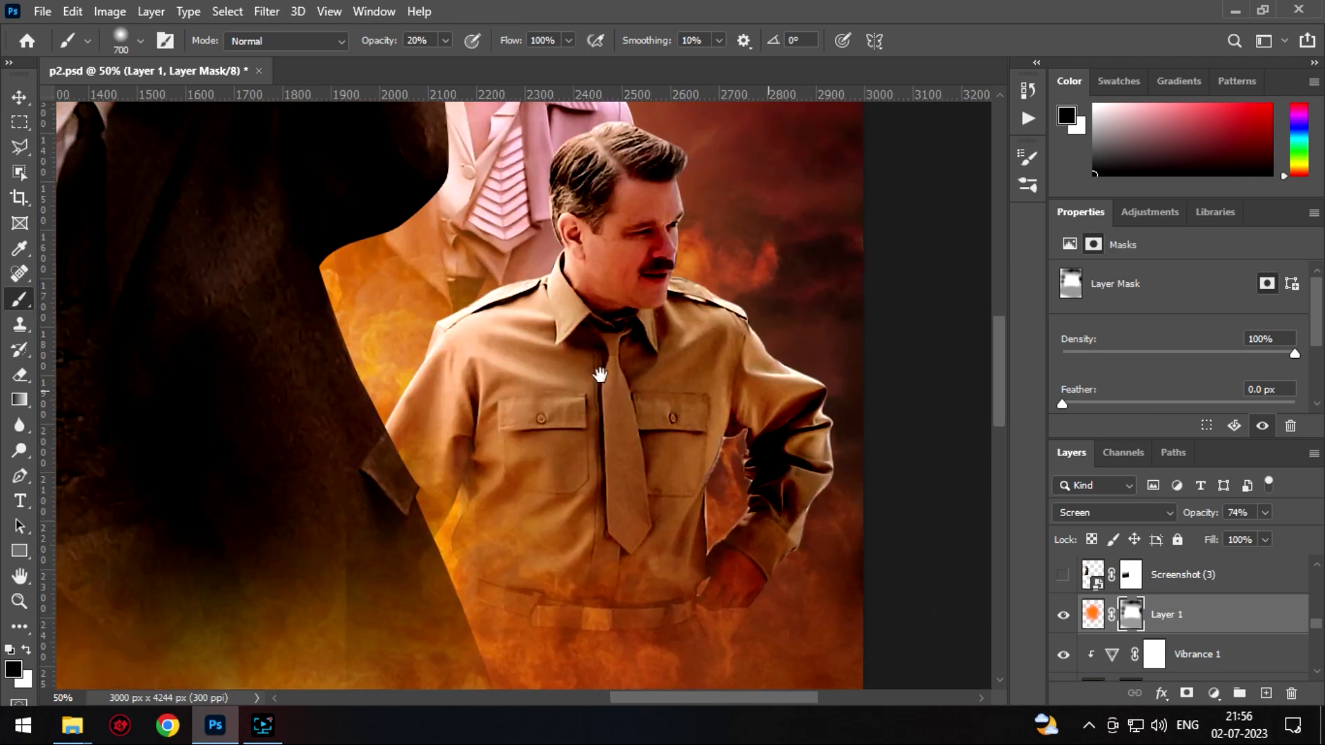
pyautogui.hscroll(-3, 571, 345)
pyautogui.hscroll(-3, 377, 543)
pyautogui.hotkey('alt', ']')
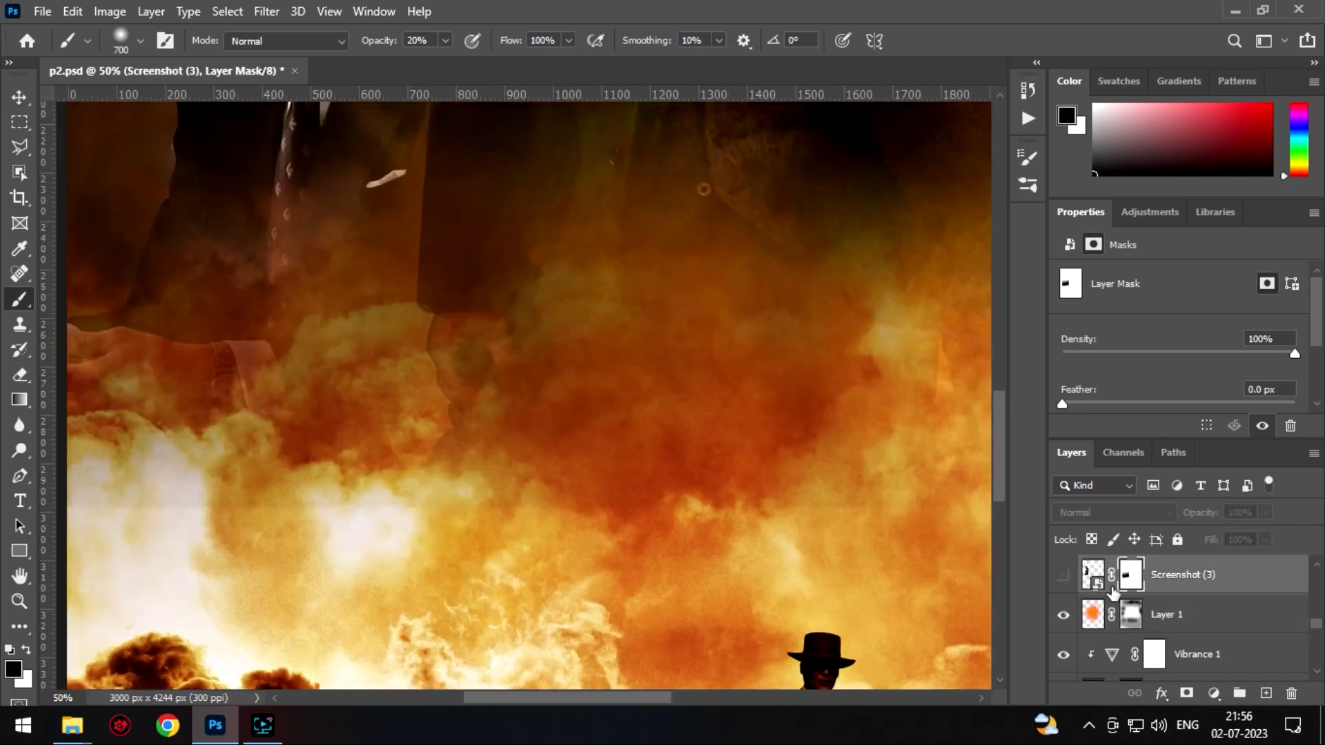
pyautogui.hotkey('alt', ']')
pyautogui.hscroll(-3, 745, 499)
pyautogui.hscroll(1, 690, 524)
pyautogui.hotkey('alt', ']')
pyautogui.hotkey('alt', ']')
pyautogui.hotkey('alt', ']')
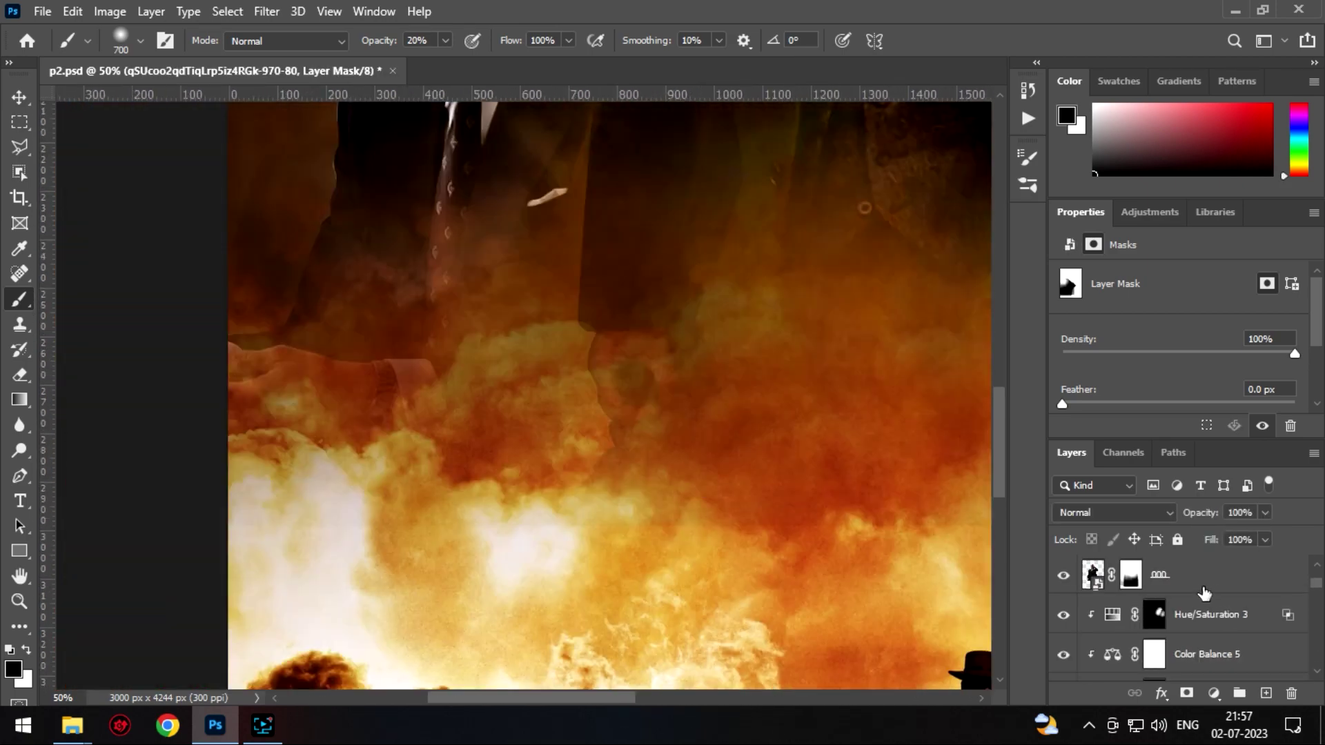
pyautogui.hscroll(3, 372, 527)
pyautogui.hscroll(2, 677, 395)
pyautogui.hscroll(3, 642, 514)
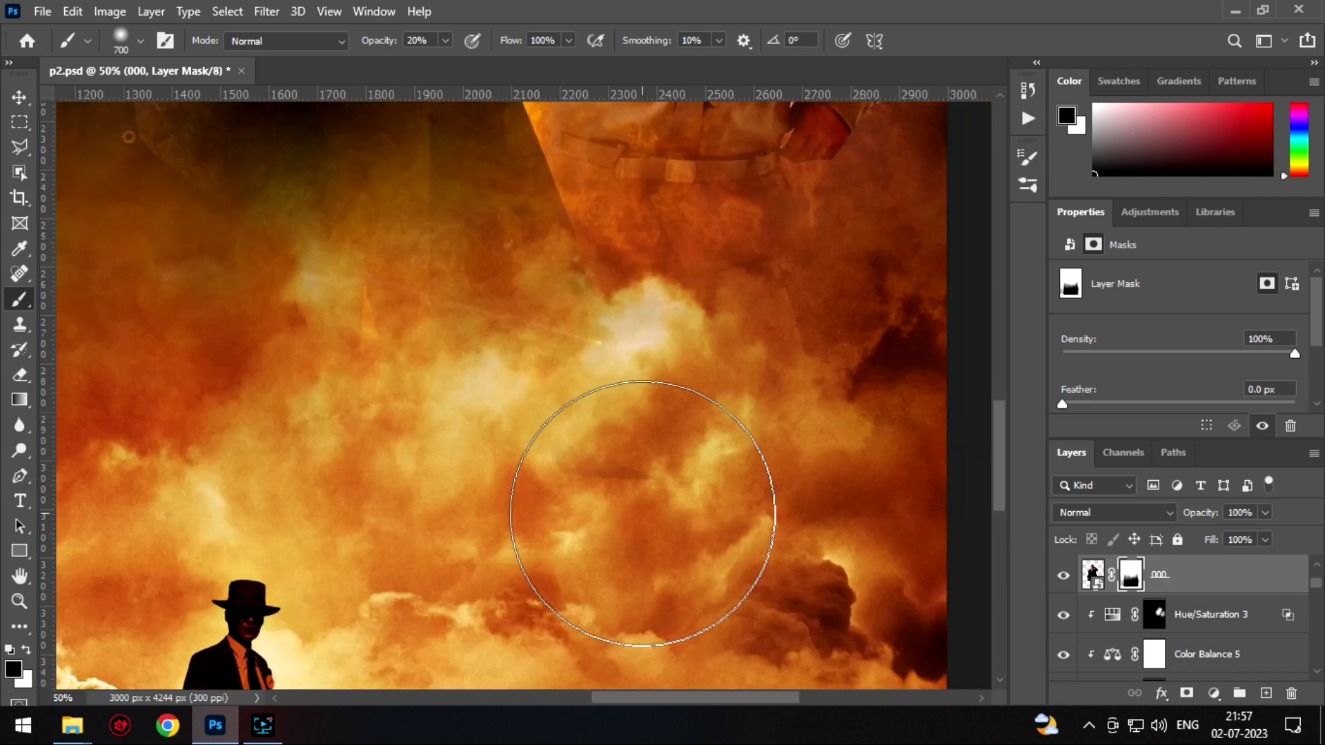
pyautogui.rightClick(1132, 614)
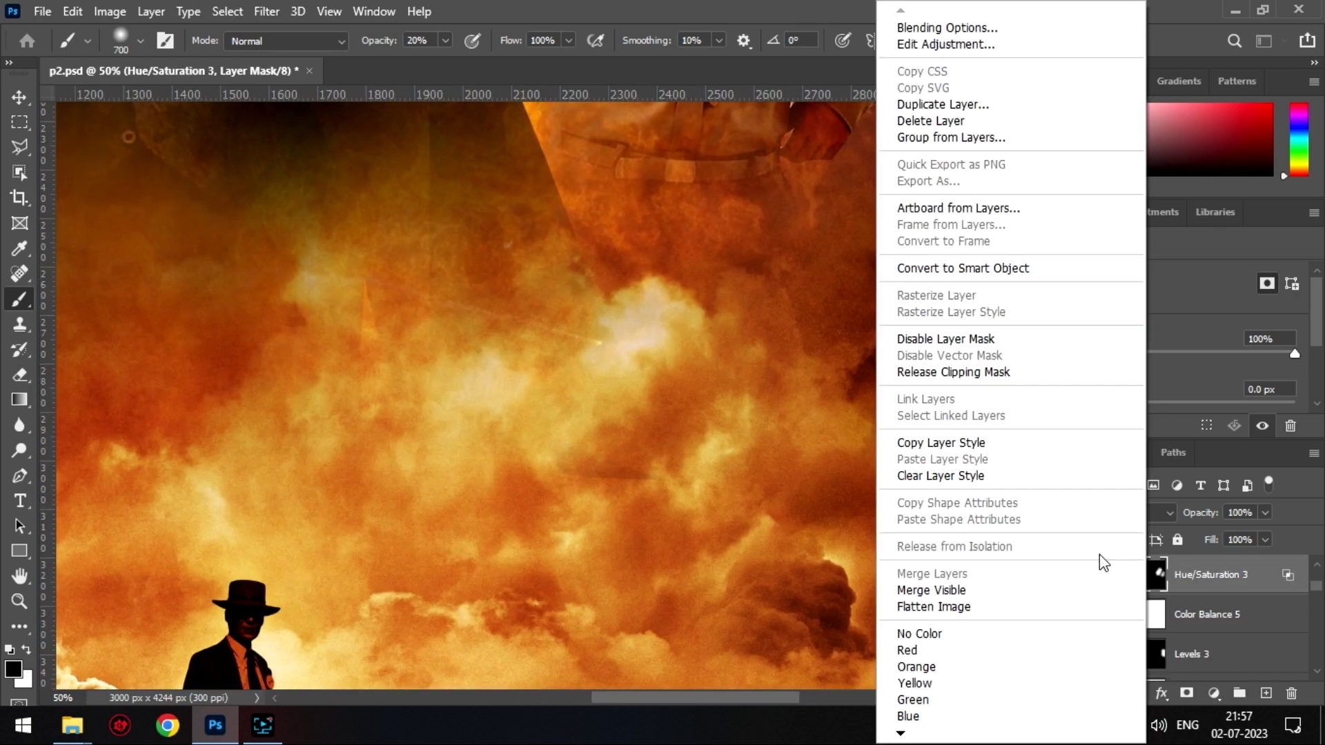
pyautogui.press('Escape')
pyautogui.hotkey('ctrl', '0')
pyautogui.scroll(-2, 1244, 617)
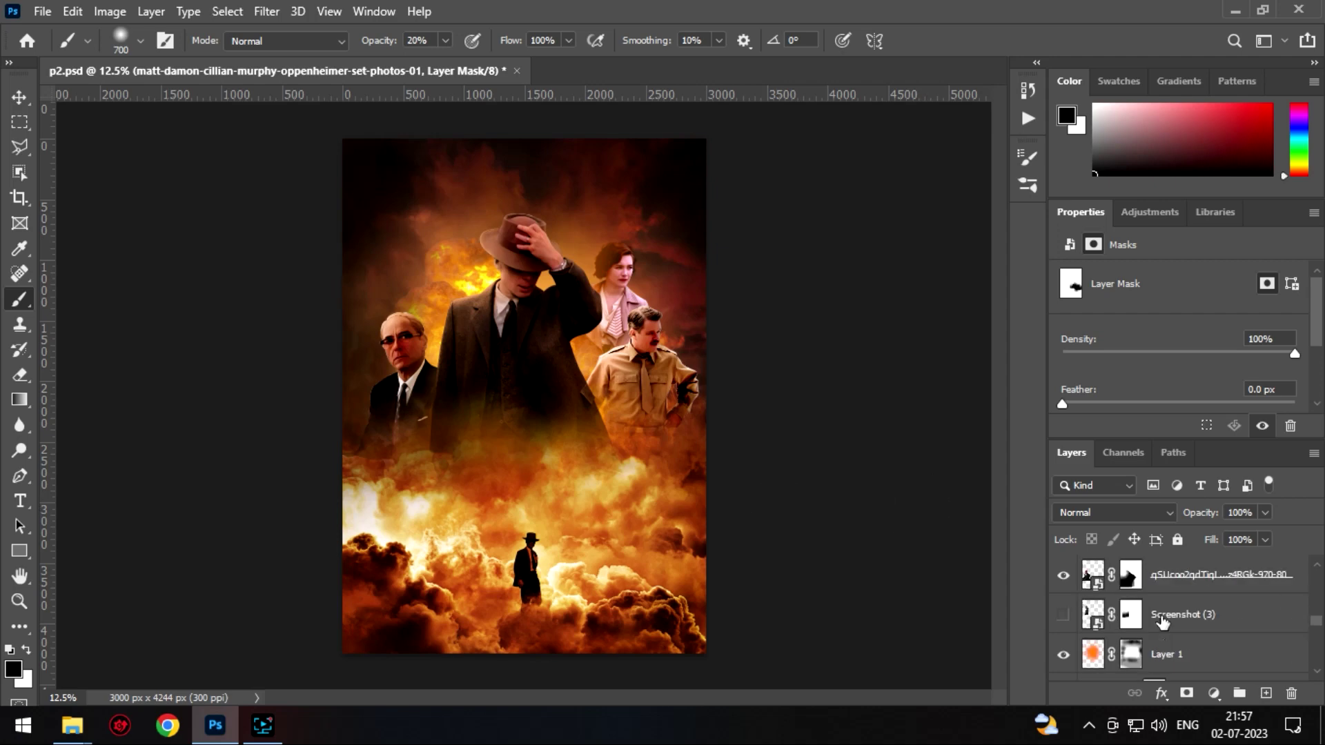
pyautogui.click(1244, 617)
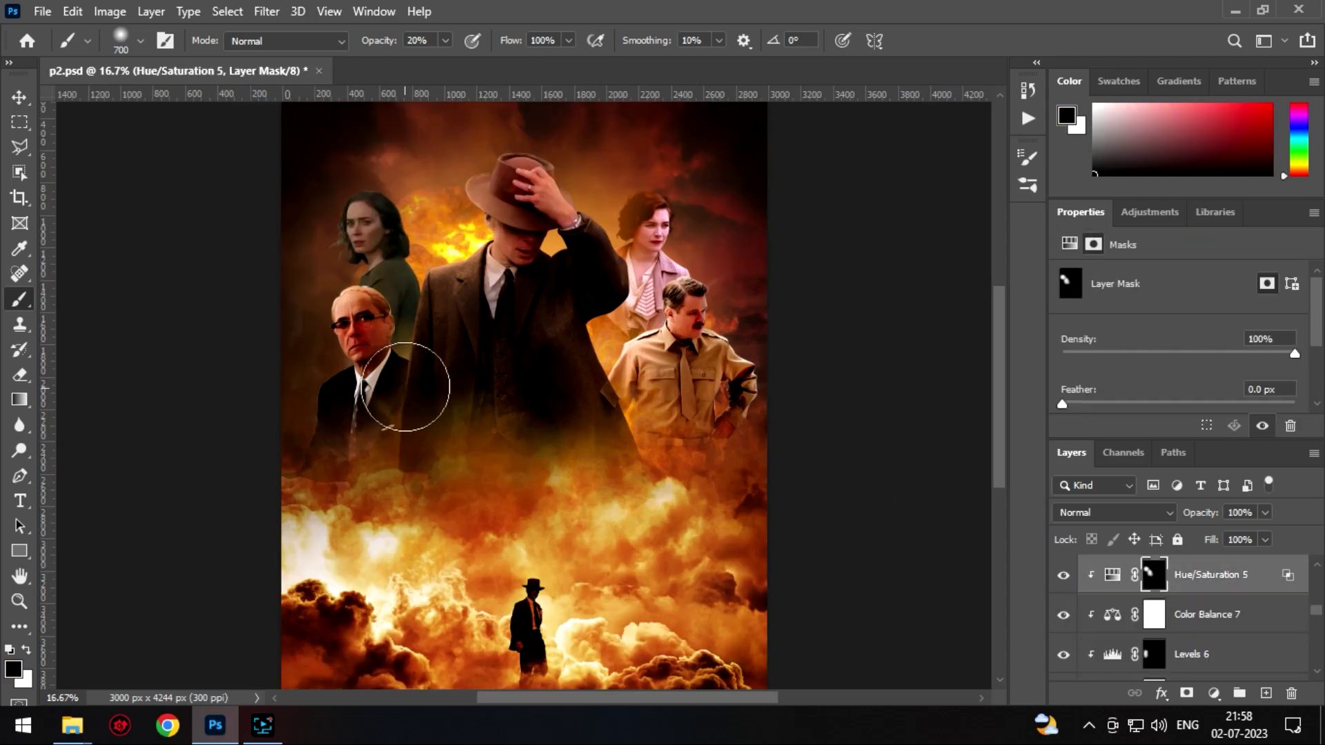
# - Add a hidden Exposure layer and a Levels adjustment with black input 20 and midtones 0.85
pyautogui.click(1214, 694)
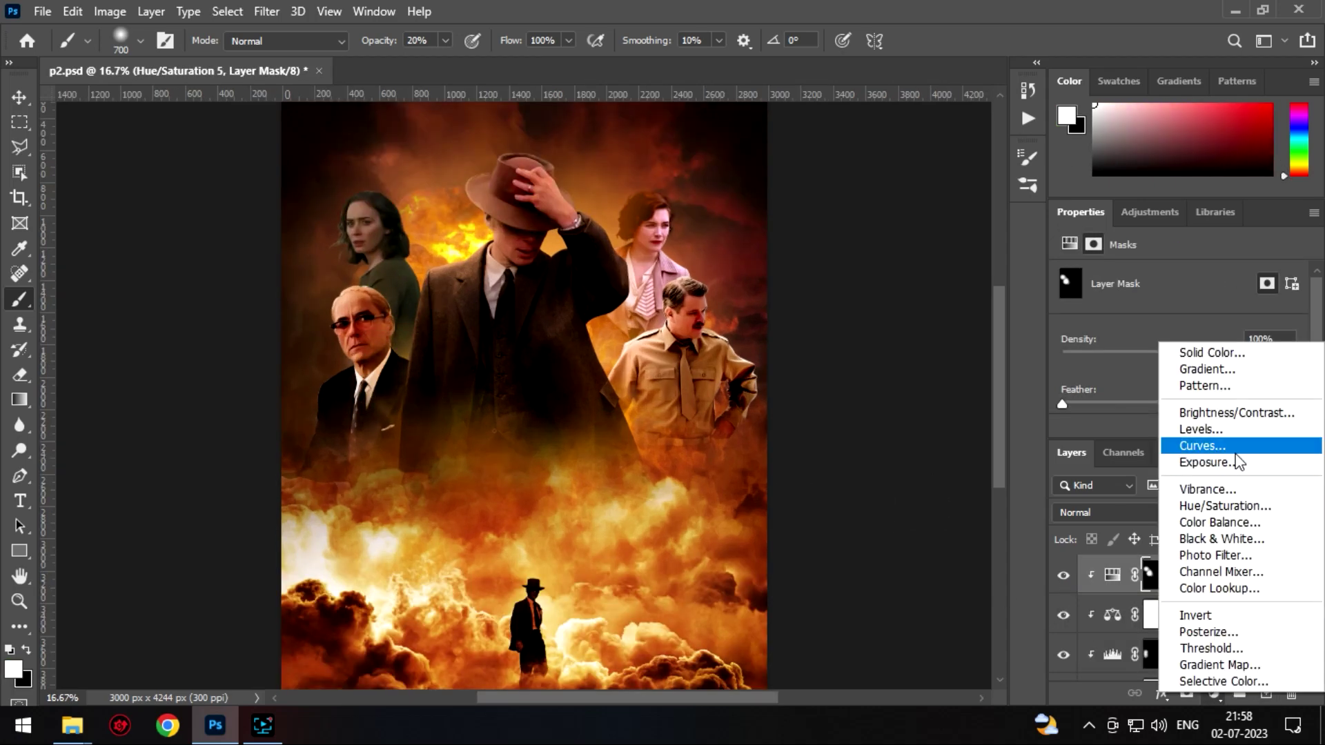
pyautogui.click(1215, 465)
pyautogui.scroll(2, 524, 394)
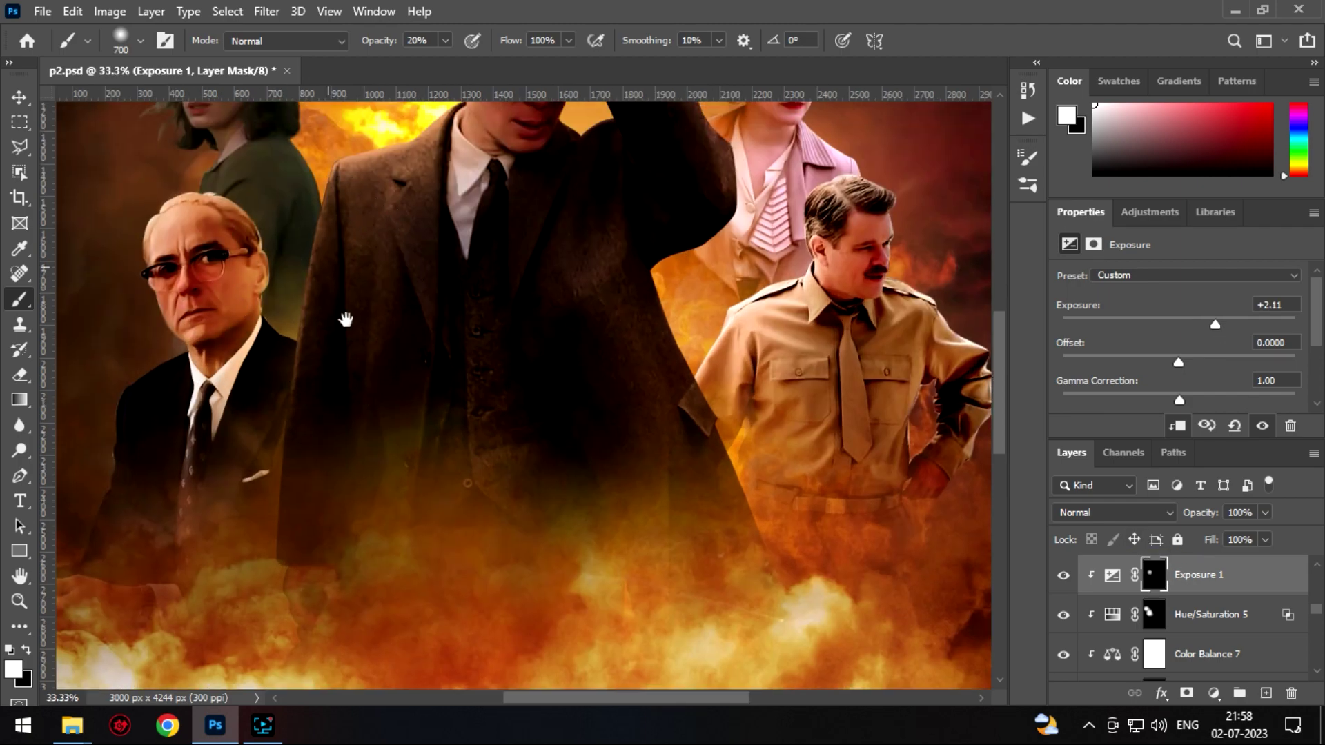
pyautogui.hotkey('ctrl', 'i')
pyautogui.click(1214, 694)
pyautogui.click(1215, 433)
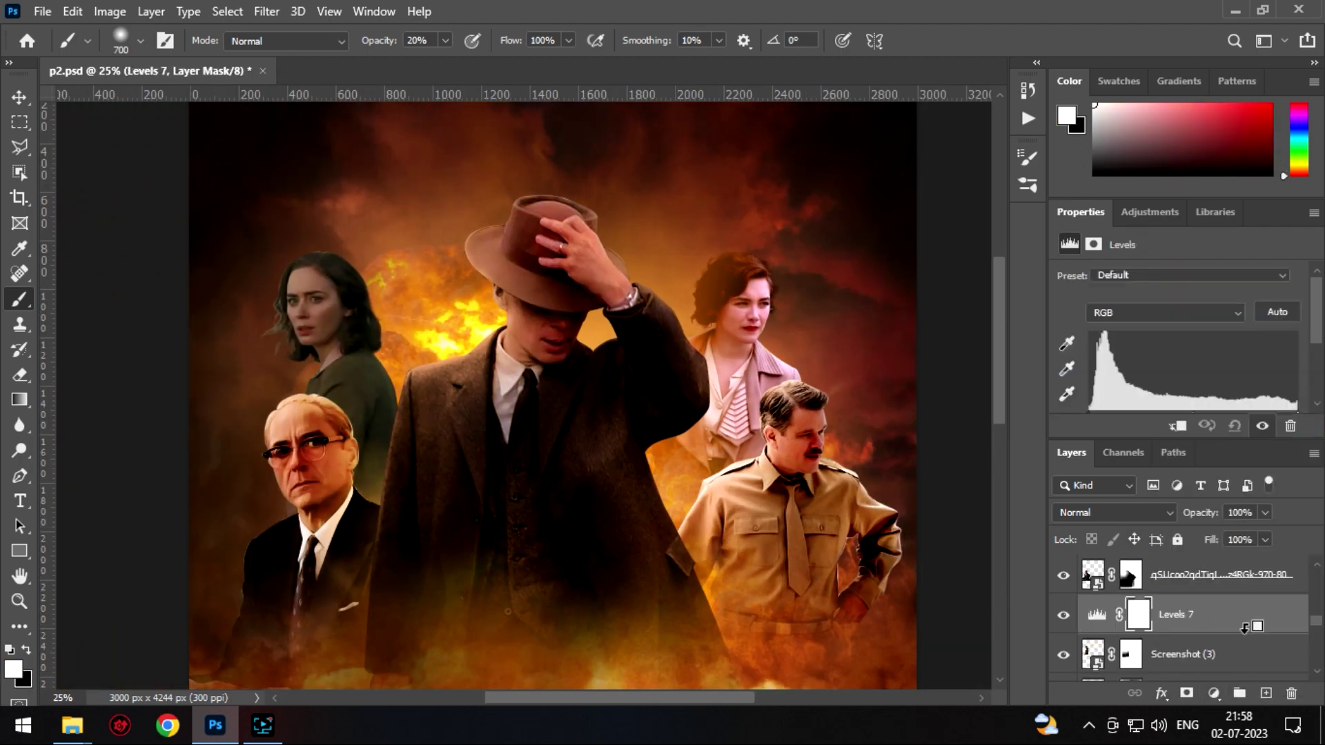
pyautogui.moveTo(1090, 325); pyautogui.dragTo(1105, 324)
pyautogui.moveTo(1200, 324); pyautogui.dragTo(1212, 325)
# - Add a shadows Color Balance and a Hue/Saturation layer clipped to the woman
pyautogui.click(1214, 694)
pyautogui.click(1215, 518)
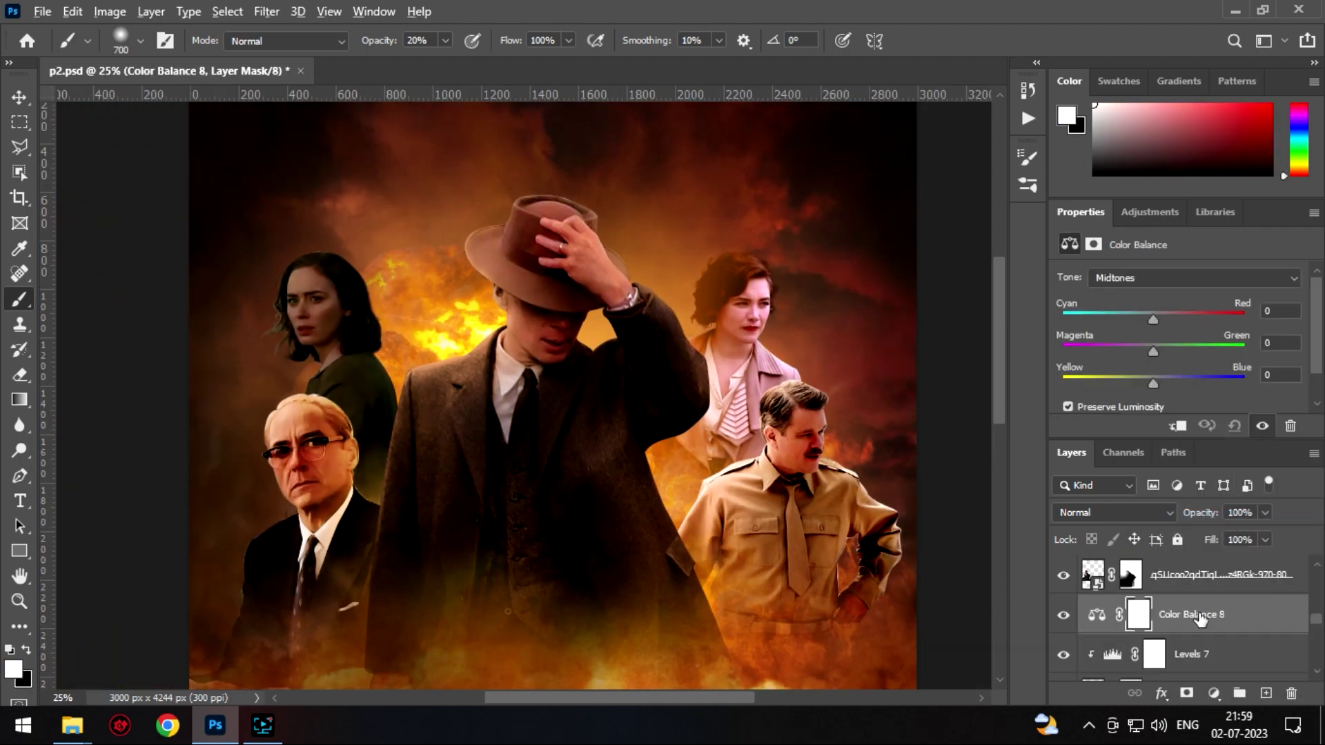
pyautogui.click(1154, 278)
pyautogui.click(1214, 694)
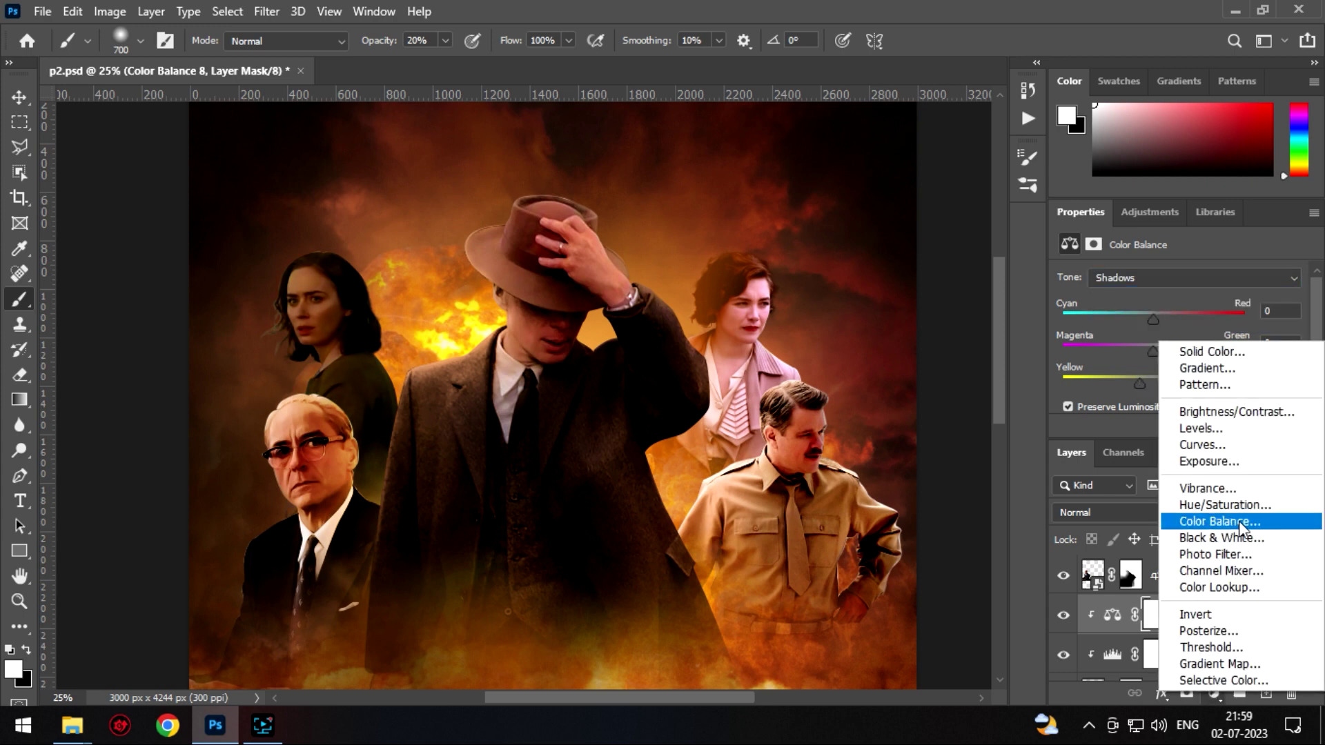
pyautogui.click(1228, 502)
pyautogui.keyDown('alt'); pyautogui.click(1281, 629); pyautogui.keyUp('alt')
pyautogui.scroll(-1, 1173, 372)
# - Colorize the tint at hue 30, lighten it, and paint it into the mask
pyautogui.click(1171, 406)
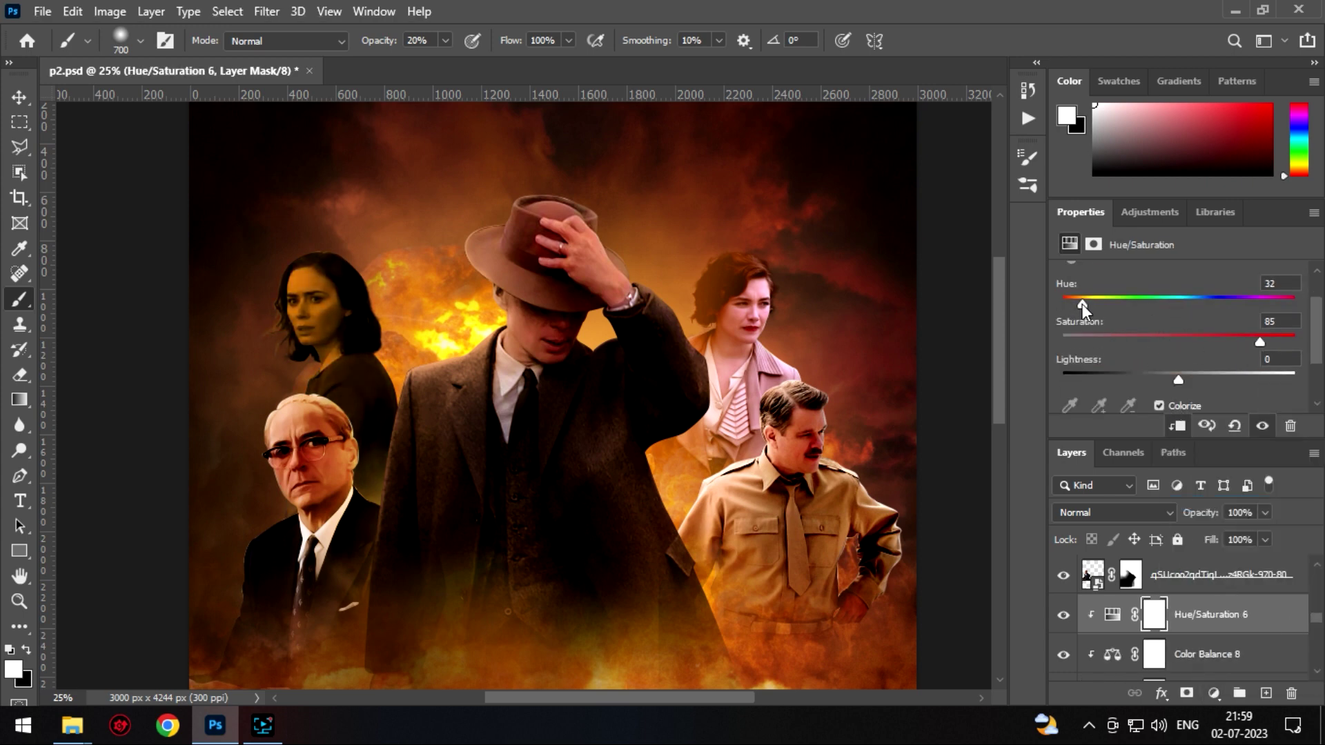
pyautogui.moveTo(1082, 303); pyautogui.dragTo(1081, 303)
pyautogui.moveTo(1178, 380); pyautogui.dragTo(1240, 379)
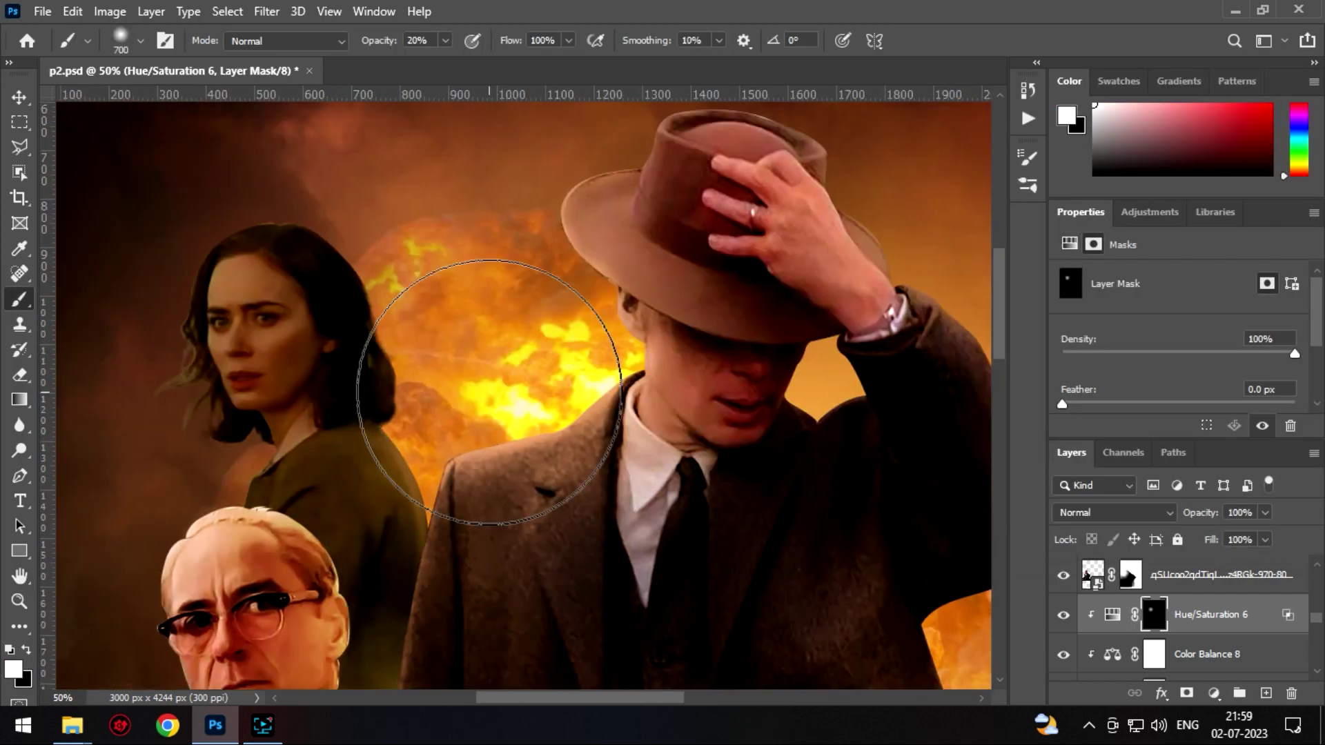
pyautogui.moveTo(489, 392); pyautogui.dragTo(580, 381)
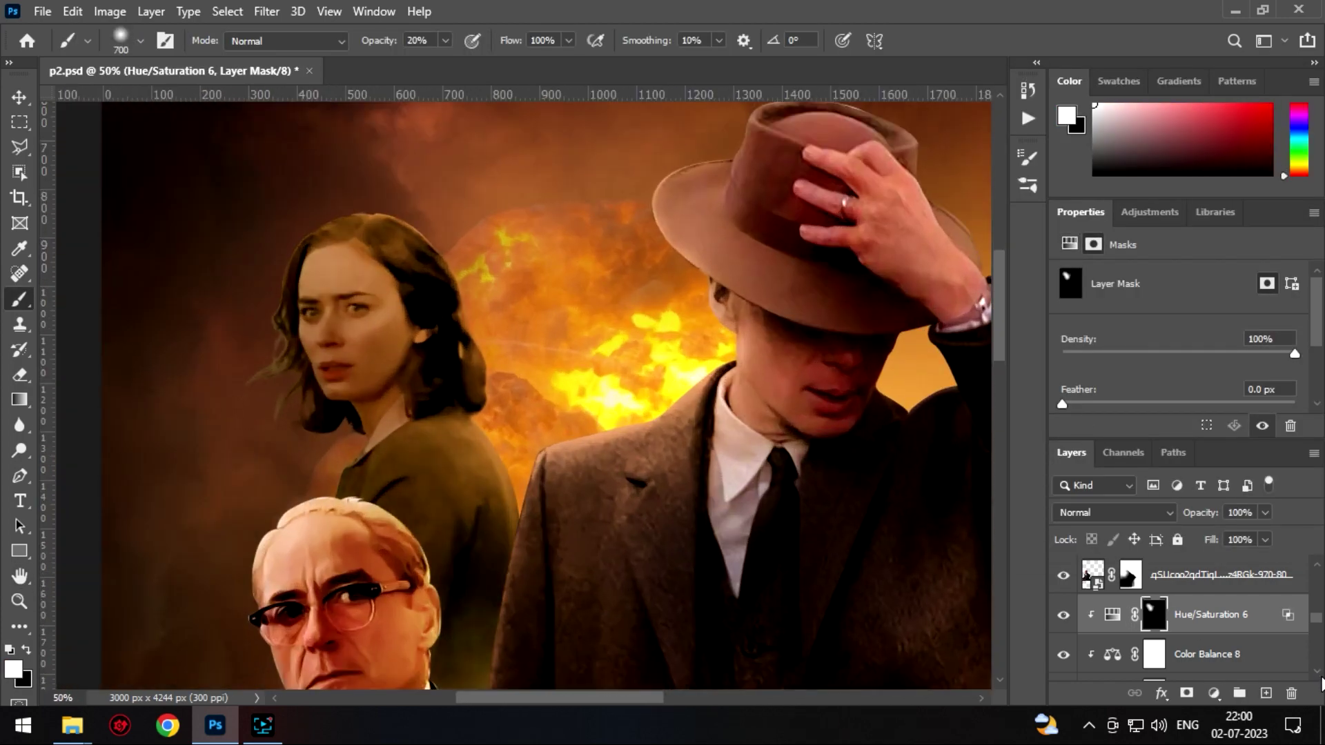
# - Replace the tint's mask, set saturation 92, and paint the tint back in left of the hat
pyautogui.press('Delete')
pyautogui.press('Return')
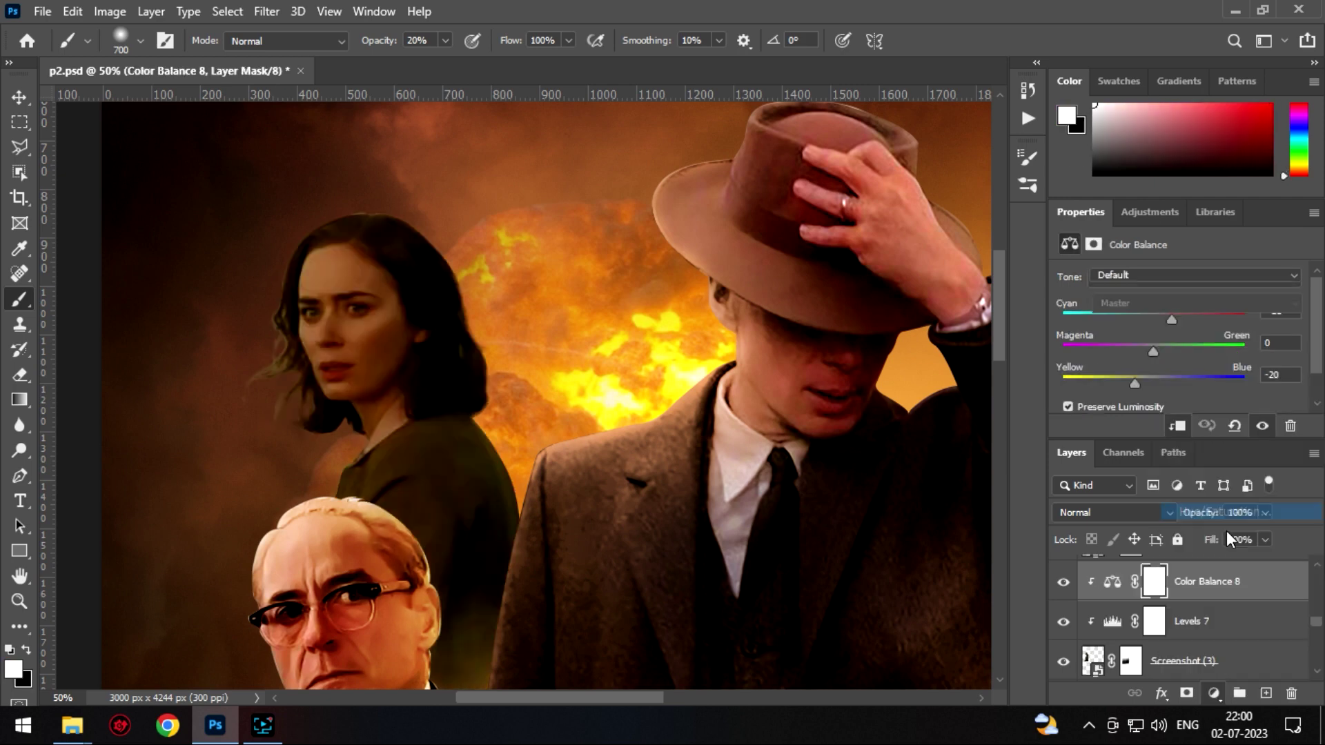
pyautogui.moveTo(1235, 372); pyautogui.dragTo(1206, 376)
pyautogui.hotkey('ctrl', 'i')
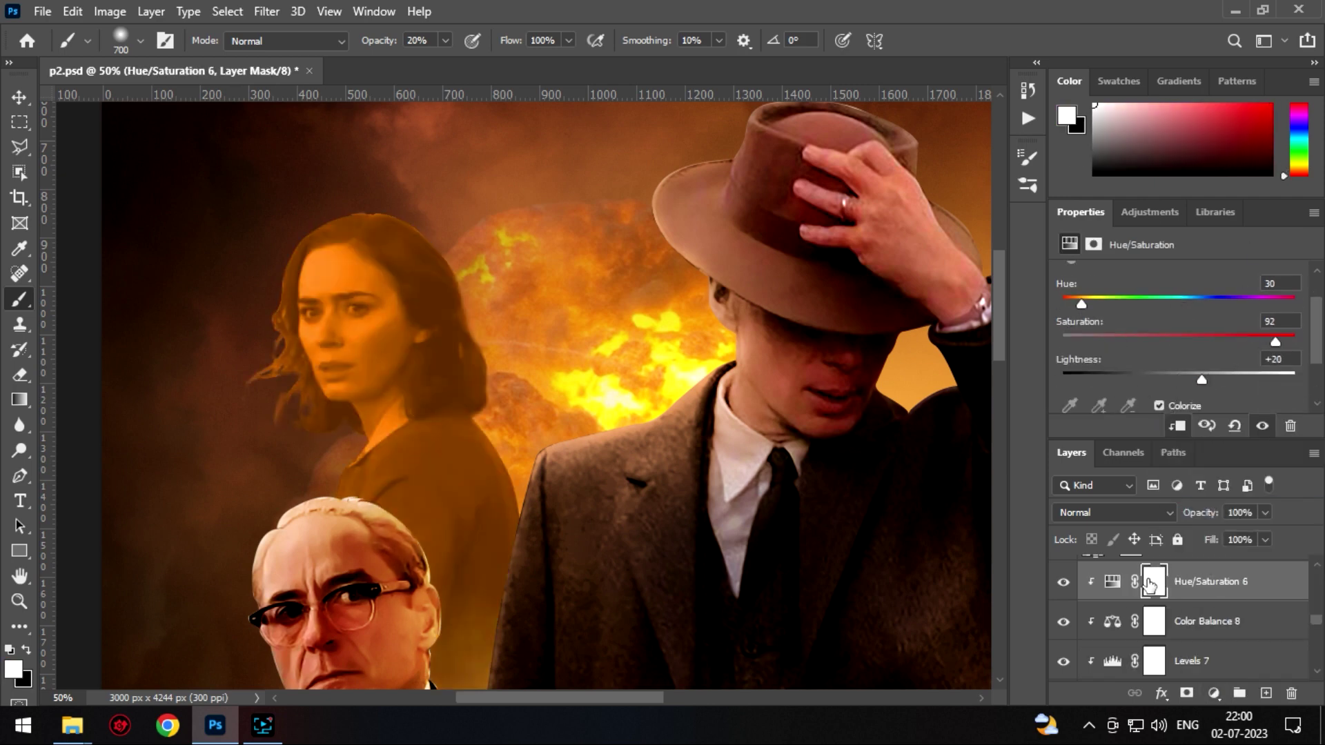
pyautogui.hotkey('ctrl', '-')
pyautogui.press('[')
pyautogui.press('[')
pyautogui.press('[')
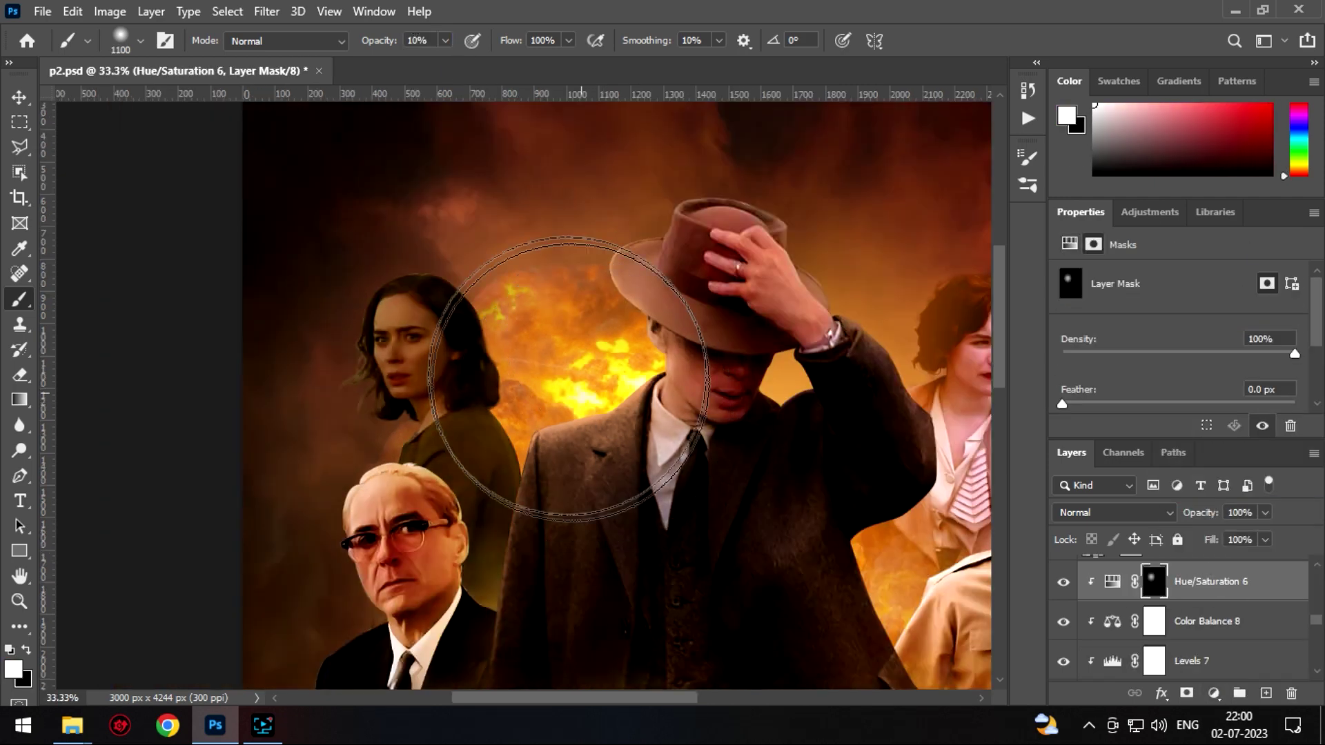
pyautogui.moveTo(455, 311); pyautogui.dragTo(523, 396)
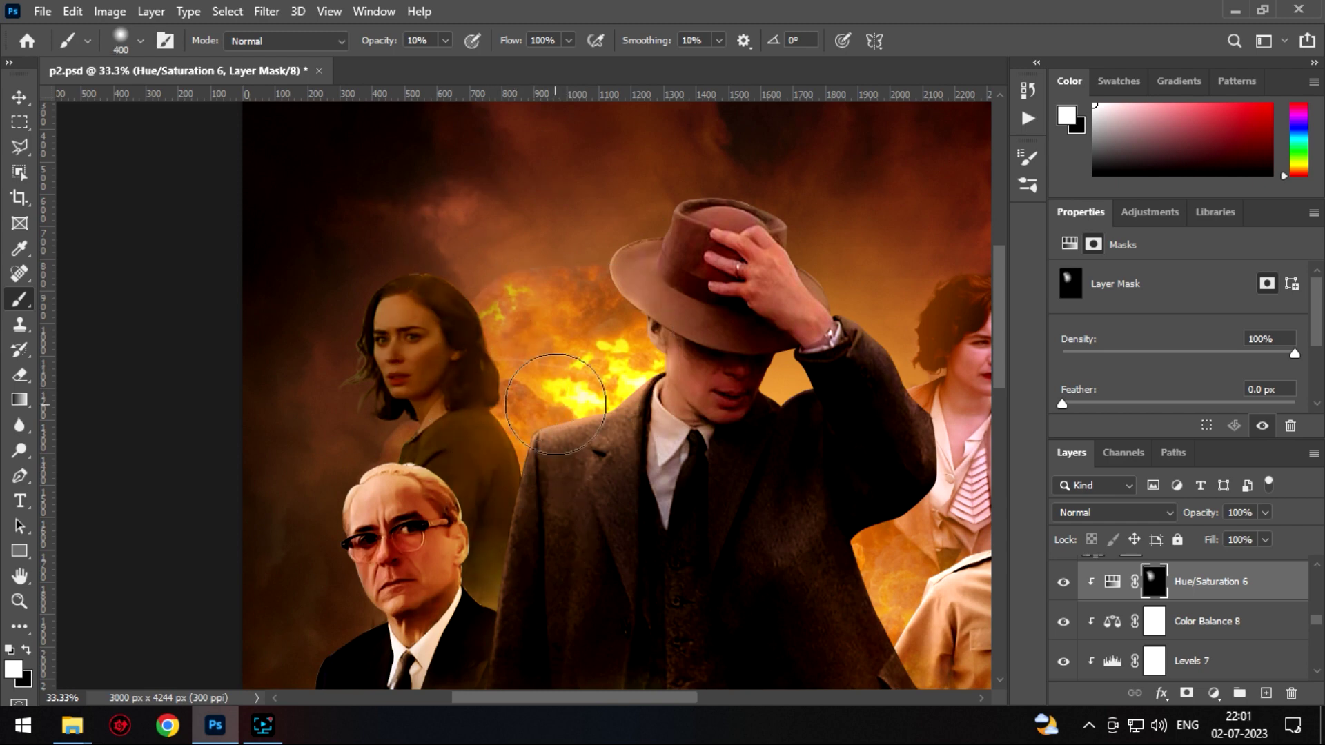
pyautogui.scroll(-5, 1207, 621)
# - Add a clipped ff7d00 orange Solid Color fill limited to the highlights with Blend If
pyautogui.click(1214, 581)
pyautogui.click(1213, 693)
pyautogui.click(1198, 362)
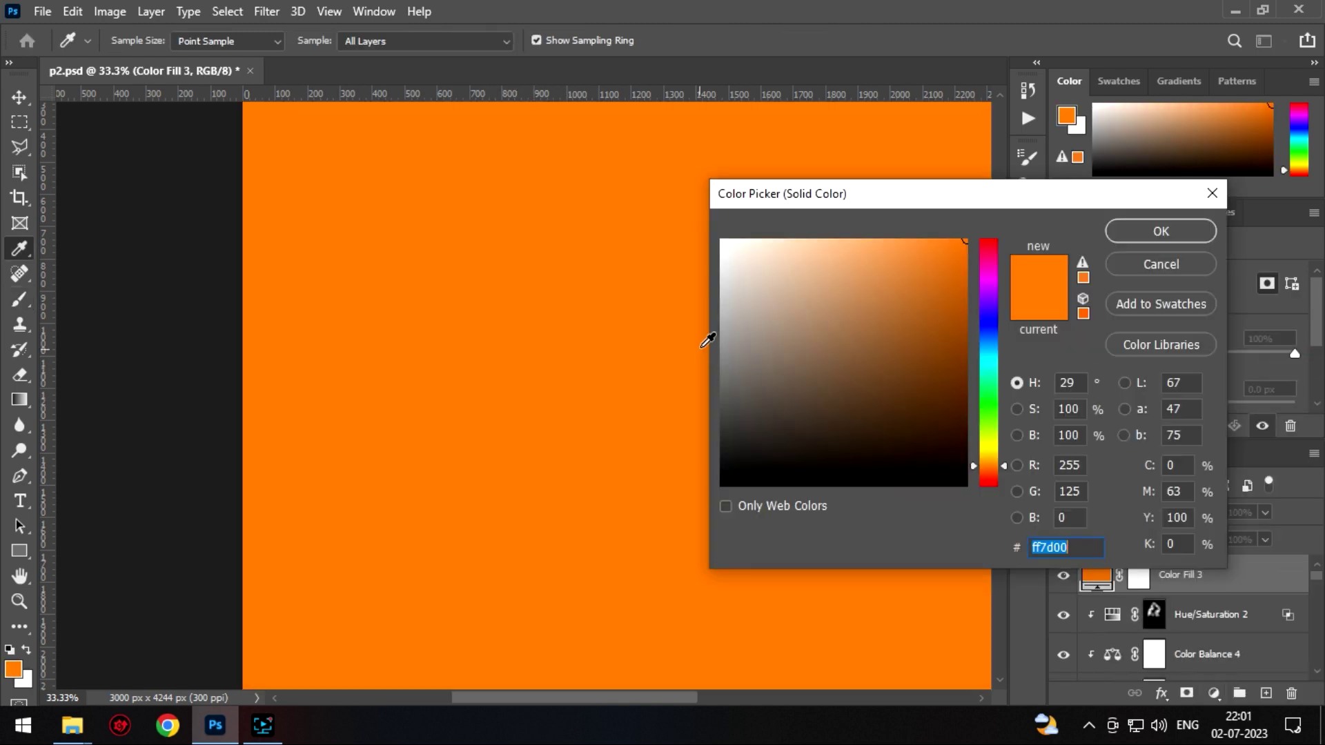
pyautogui.click(1162, 231)
pyautogui.hotkey('ctrl', 'alt', 'g')
pyautogui.doubleClick(1242, 574)
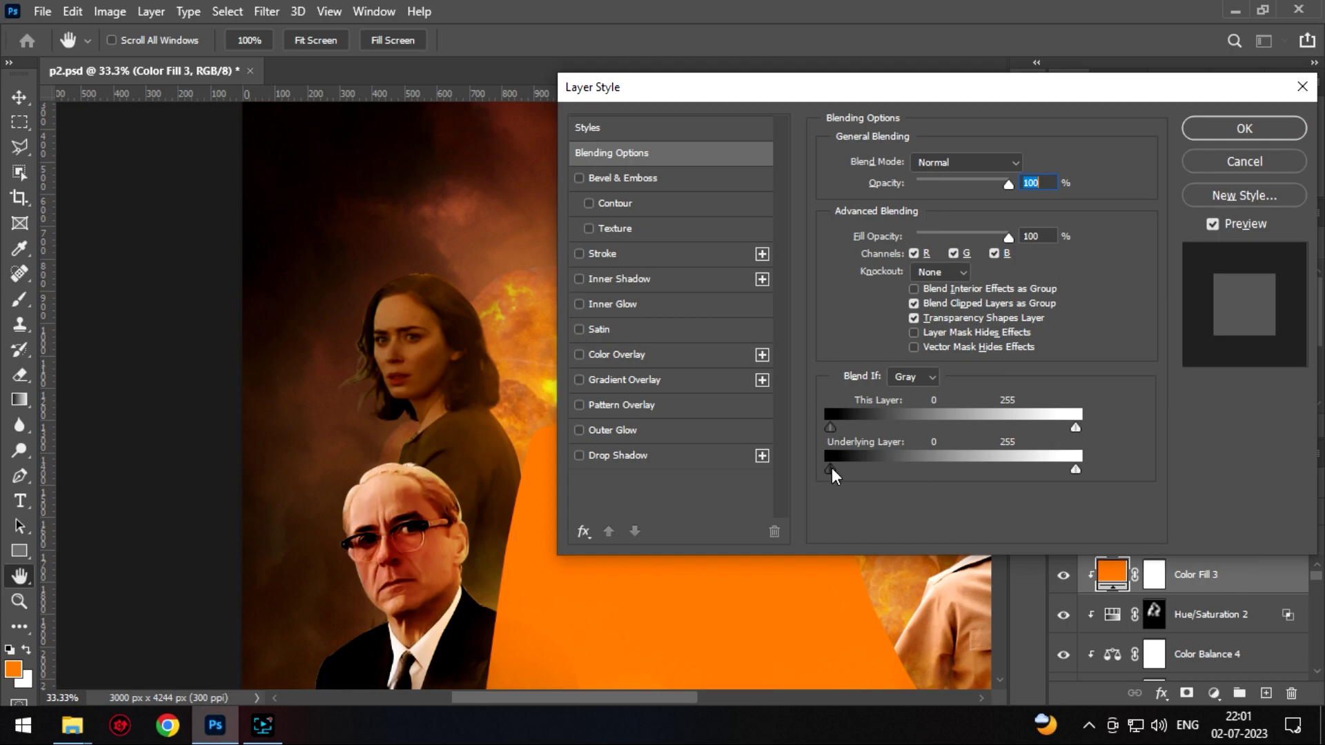
pyautogui.moveTo(831, 467); pyautogui.dragTo(890, 469)
pyautogui.click(1245, 128)
# - Invert the orange fill's mask to hide it, then inspect the hat and raised hand at 100%
pyautogui.hotkey('ctrl', 'i')
pyautogui.press('b')
pyautogui.hotkey('ctrl', '1')
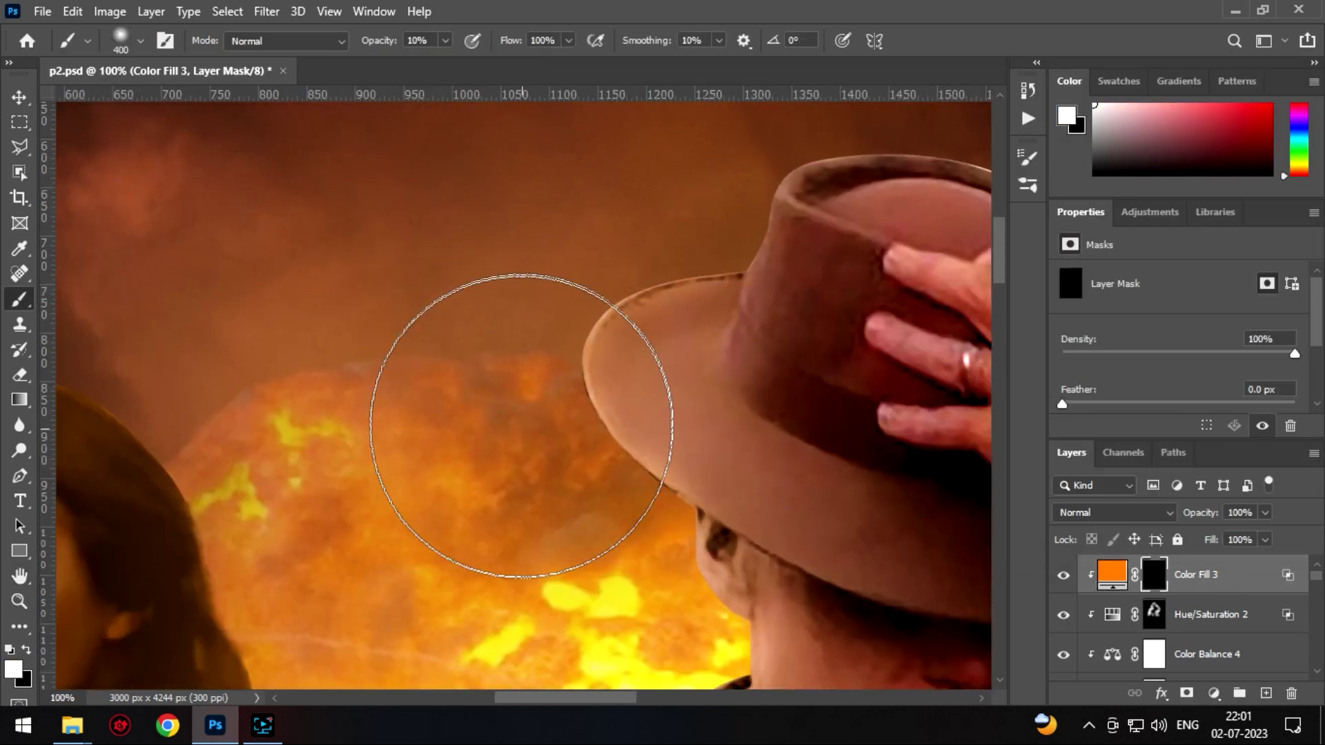
pyautogui.scroll(-1, 557, 490)
pyautogui.scroll(-5, 483, 497)
pyautogui.scroll(-5, 421, 496)
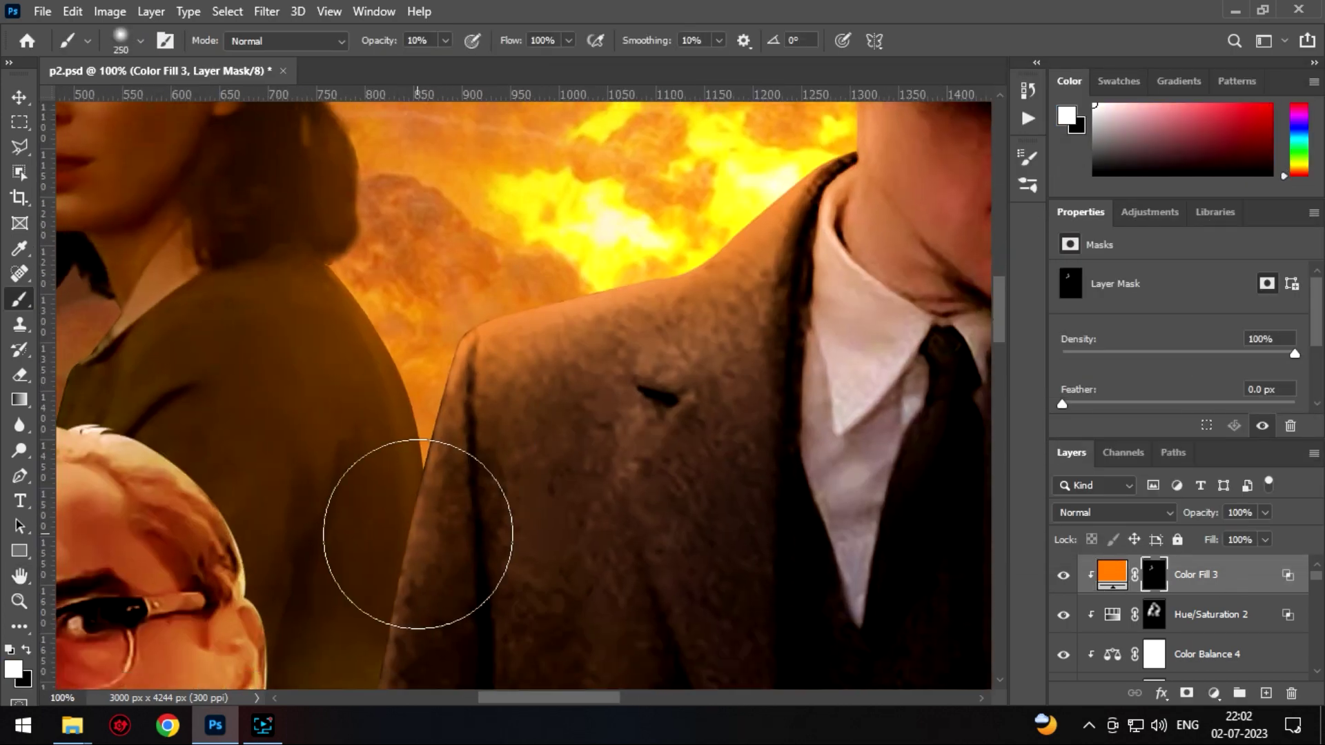
pyautogui.hscroll(-2, 400, 497)
pyautogui.scroll(-3, 386, 489)
pyautogui.scroll(5, 459, 237)
pyautogui.hscroll(5, 340, 459)
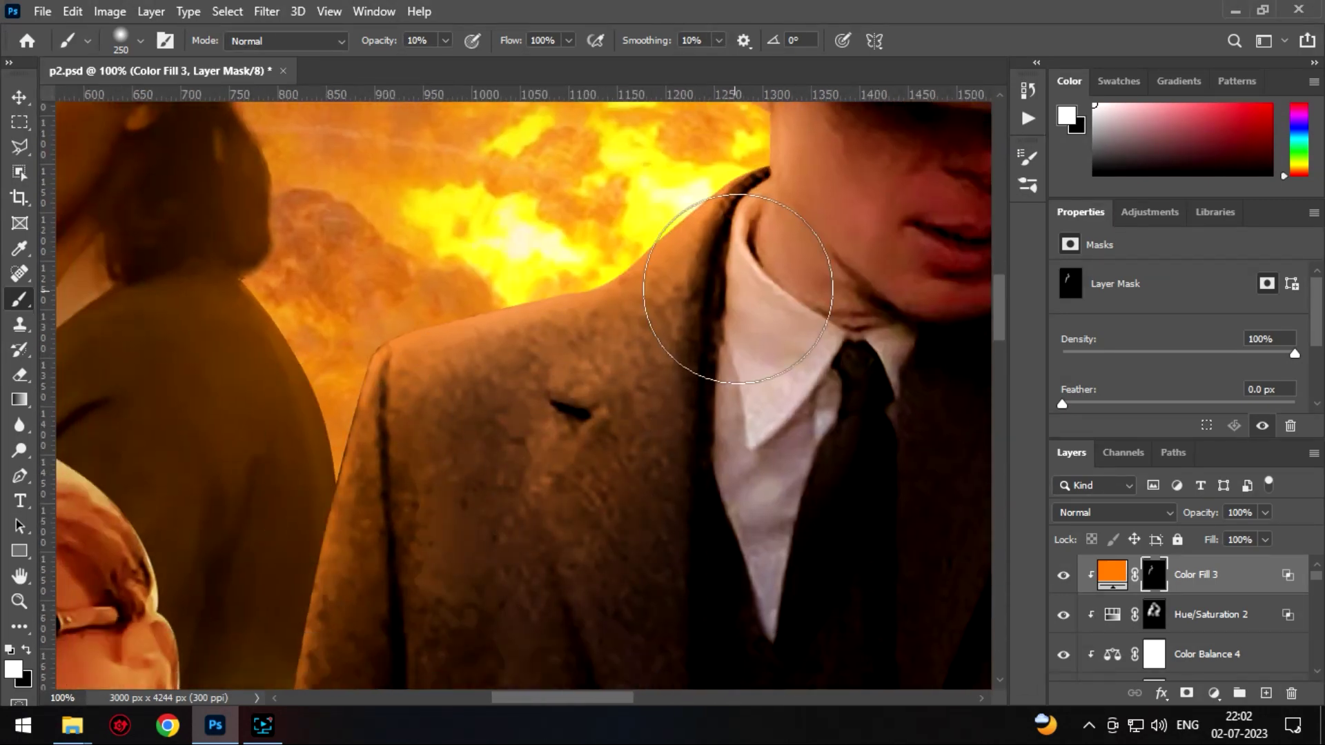
pyautogui.moveTo(740, 276); pyautogui.dragTo(411, 401)
pyautogui.scroll(-3, 411, 401)
pyautogui.hscroll(5, 604, 278)
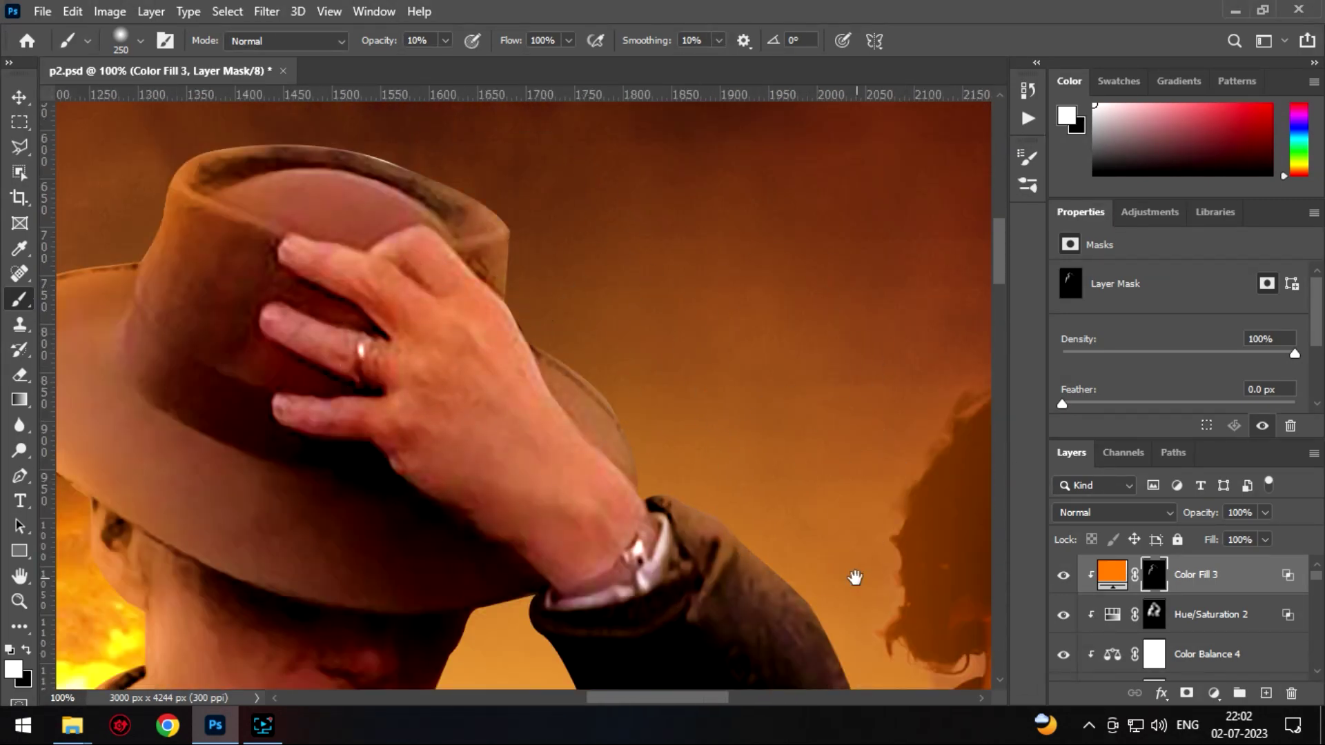
pyautogui.scroll(-4, 855, 577)
pyautogui.hscroll(3, 330, 415)
pyautogui.scroll(-5, 680, 488)
pyautogui.scroll(-3, 611, 520)
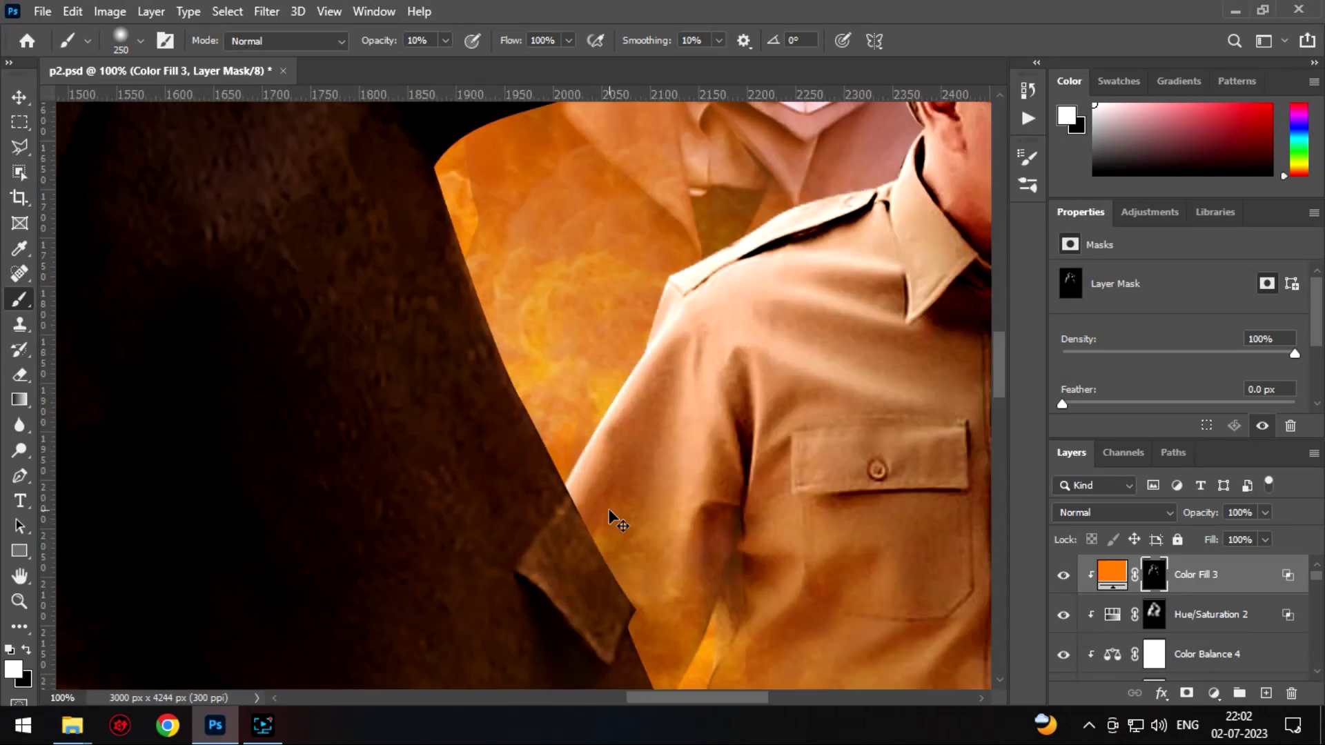
pyautogui.scroll(-5, 611, 519)
# - Add a second Solid Color fill in ff9600 orange, split-blended into the highlights
pyautogui.click(1214, 693)
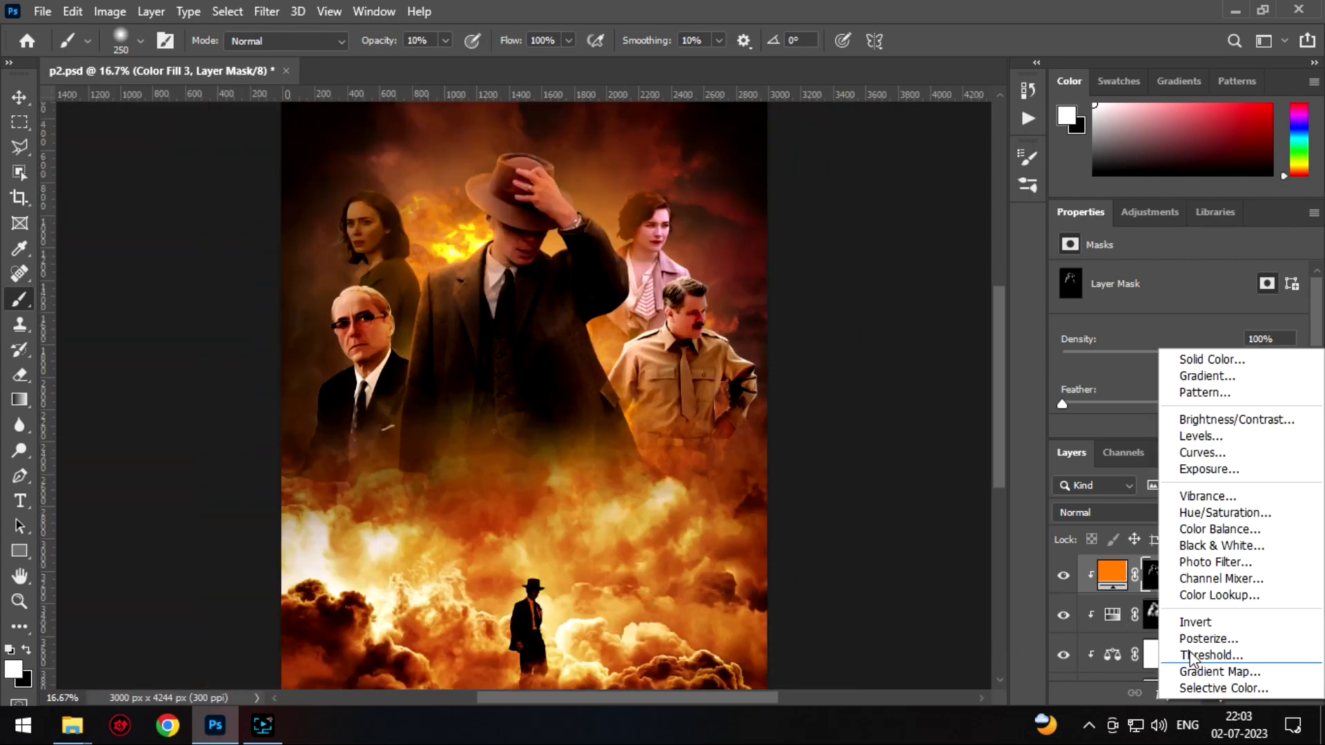
pyautogui.click(1198, 358)
pyautogui.click(1168, 228)
pyautogui.doubleClick(1242, 584)
pyautogui.moveTo(828, 470); pyautogui.dragTo(891, 469)
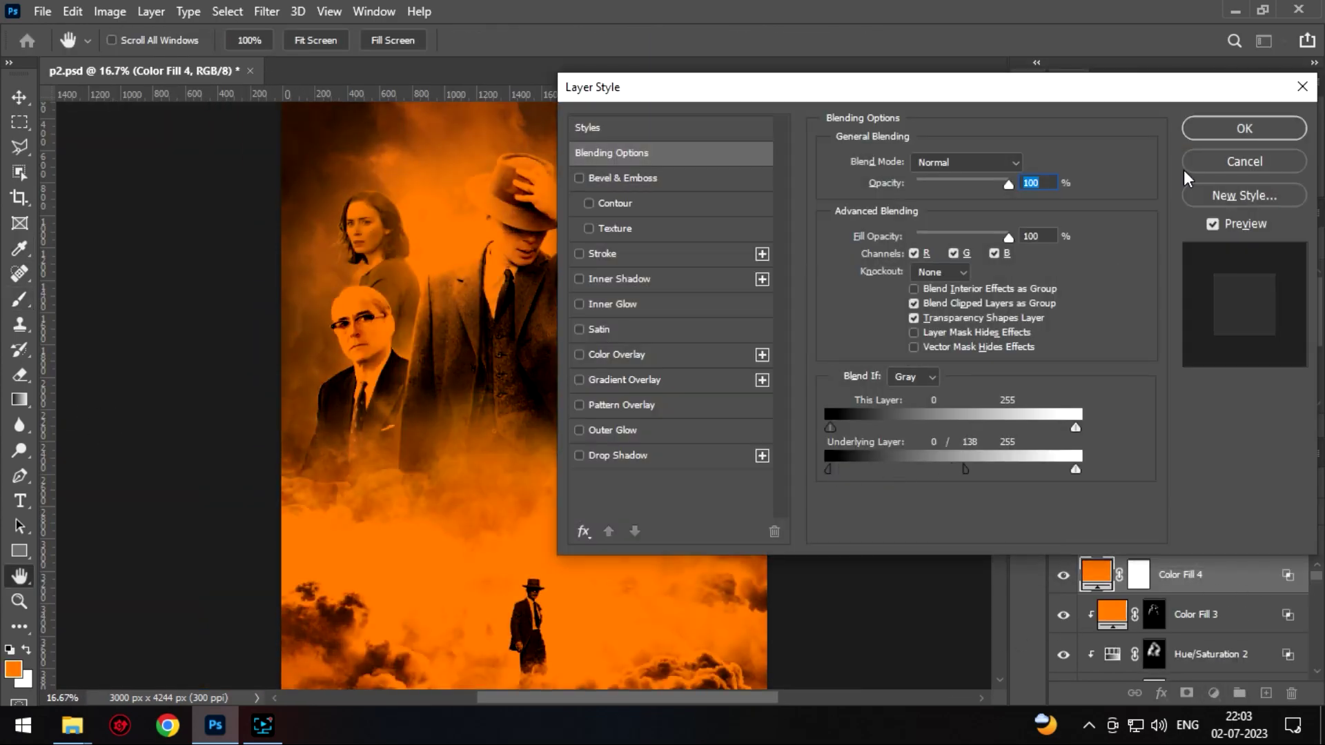
pyautogui.click(1235, 129)
pyautogui.doubleClick(1095, 574)
pyautogui.write('ff9600')
pyautogui.click(989, 465)
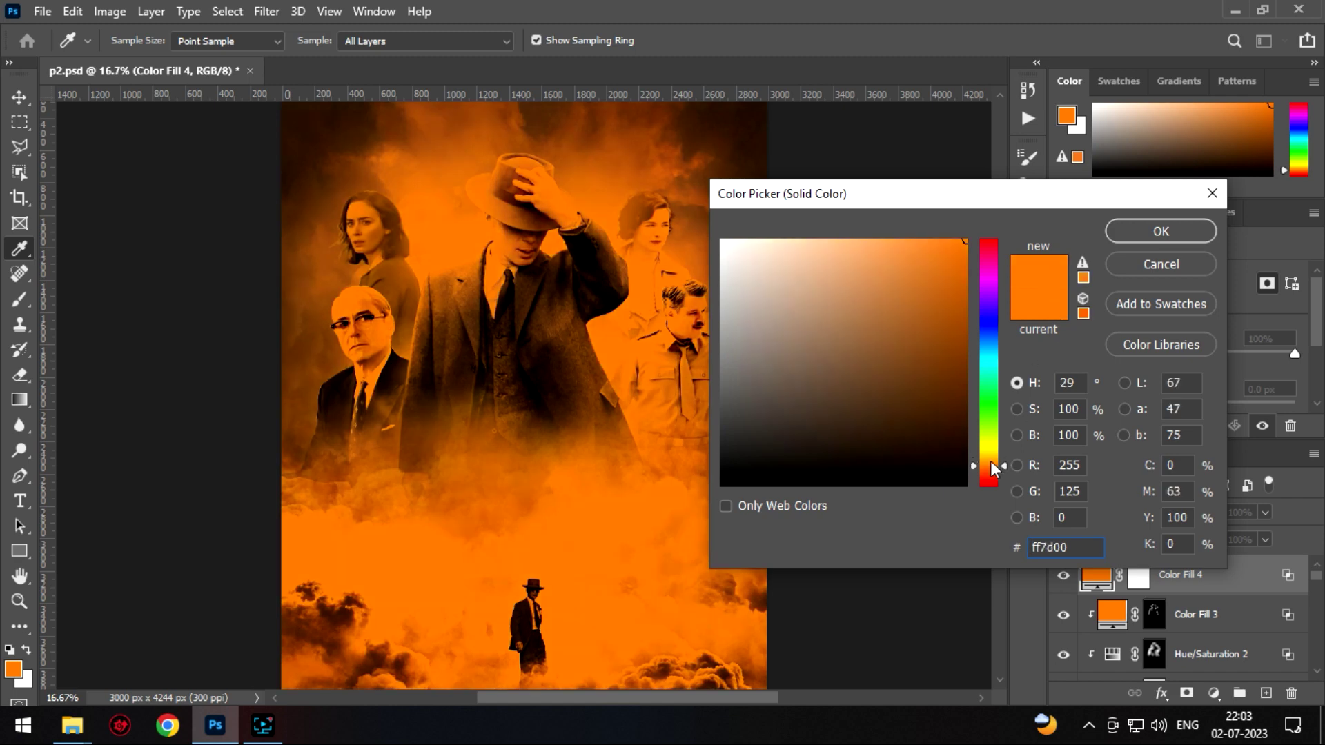
# - Invert the second fill's mask and paint the orange glow back over the lower coat
pyautogui.press('Return')
pyautogui.press('b')
pyautogui.hotkey('ctrl', 'i')
pyautogui.press('d')
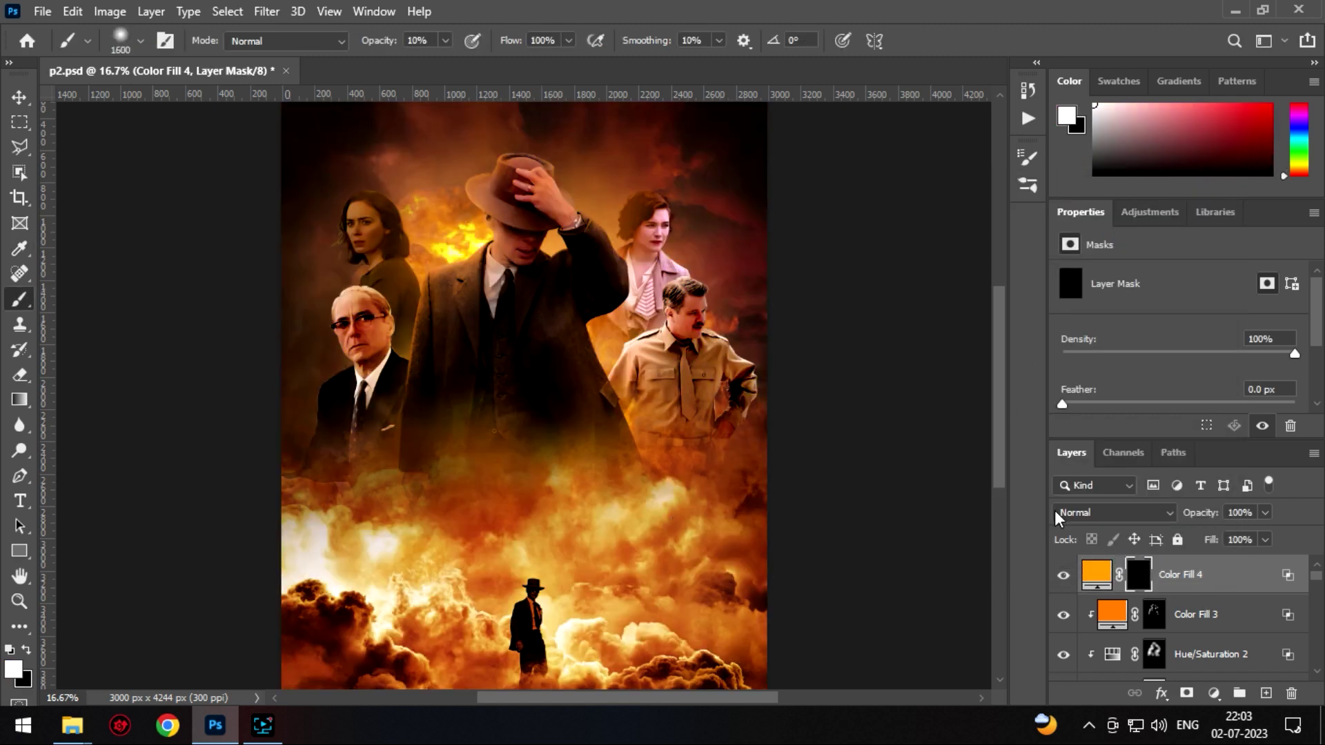
pyautogui.moveTo(627, 454); pyautogui.dragTo(455, 310)
pyautogui.hotkey('ctrl', '+')
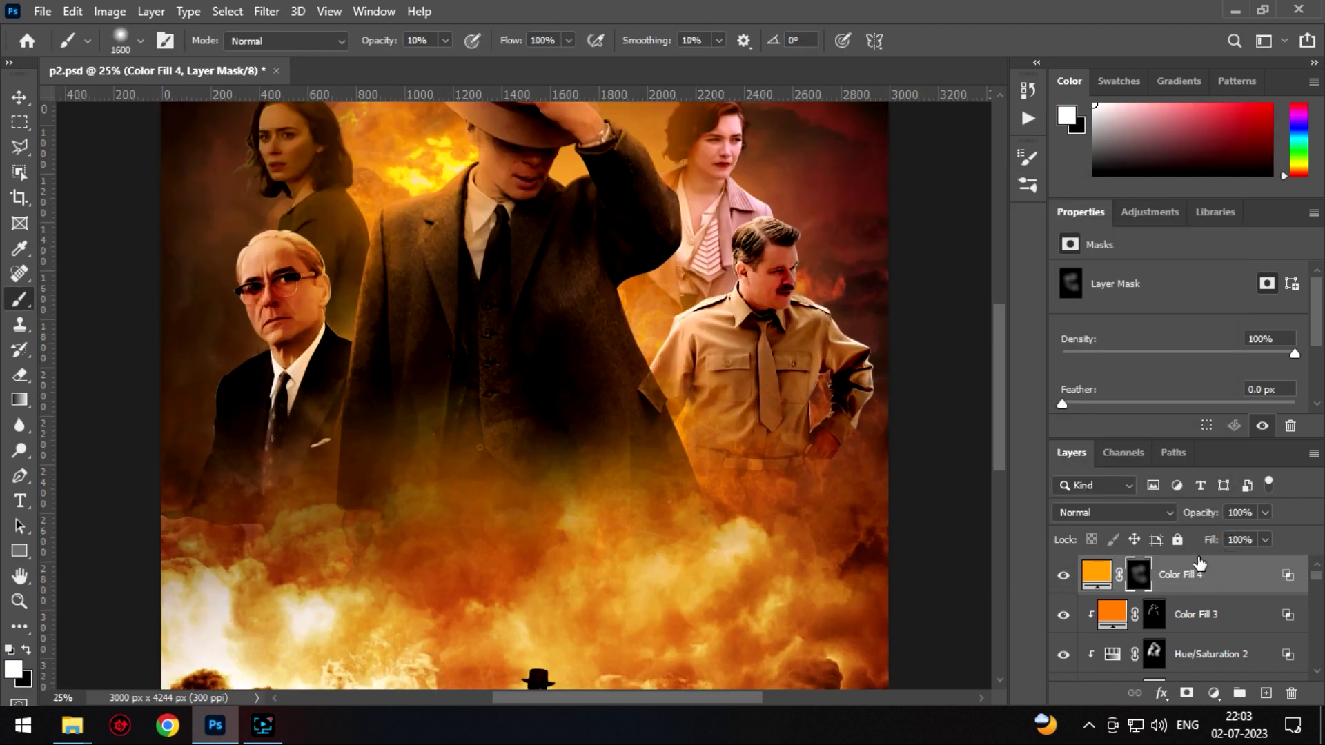
pyautogui.hotkey('ctrl', '-')
pyautogui.scroll(-3, 1129, 623)
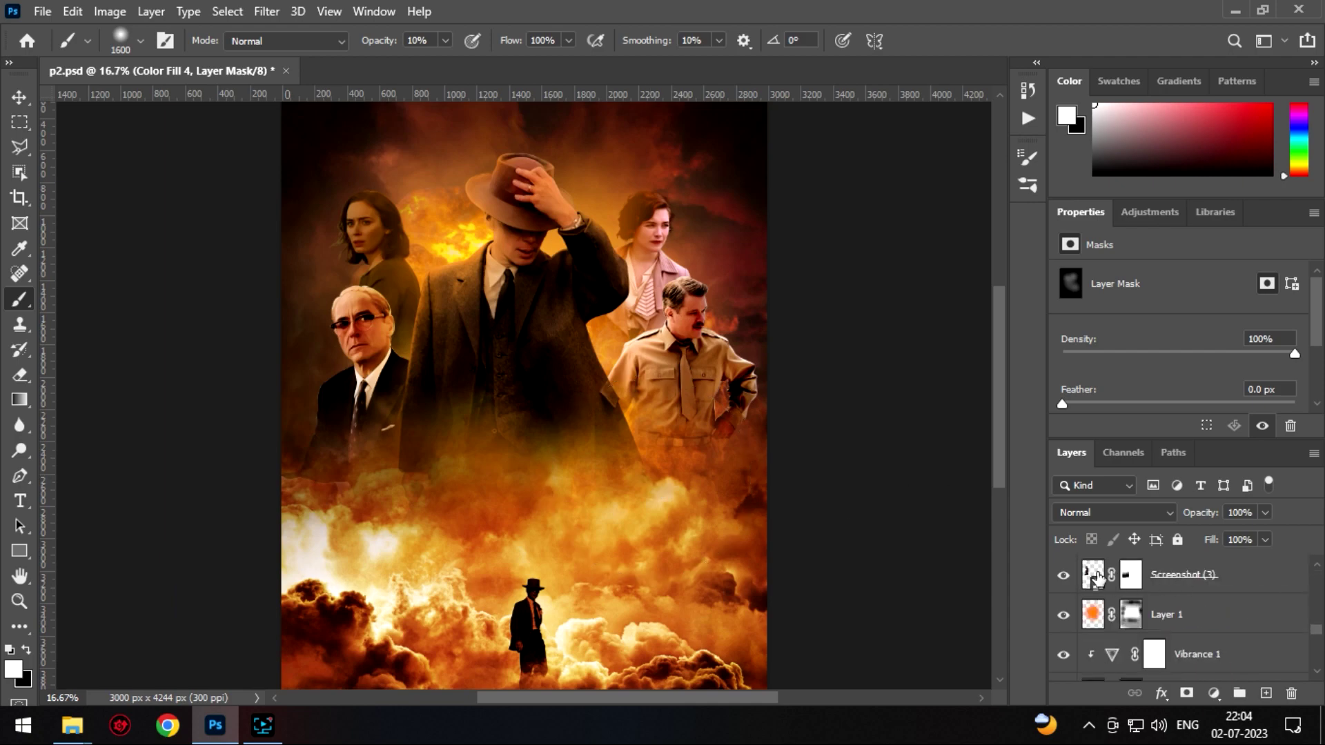
# - Use the Blur tool on the Screenshot (3) layer to soften the dark suit's edges
pyautogui.click(1097, 578)
pyautogui.rightClick(1152, 576)
pyautogui.press('Escape')
pyautogui.press('r')
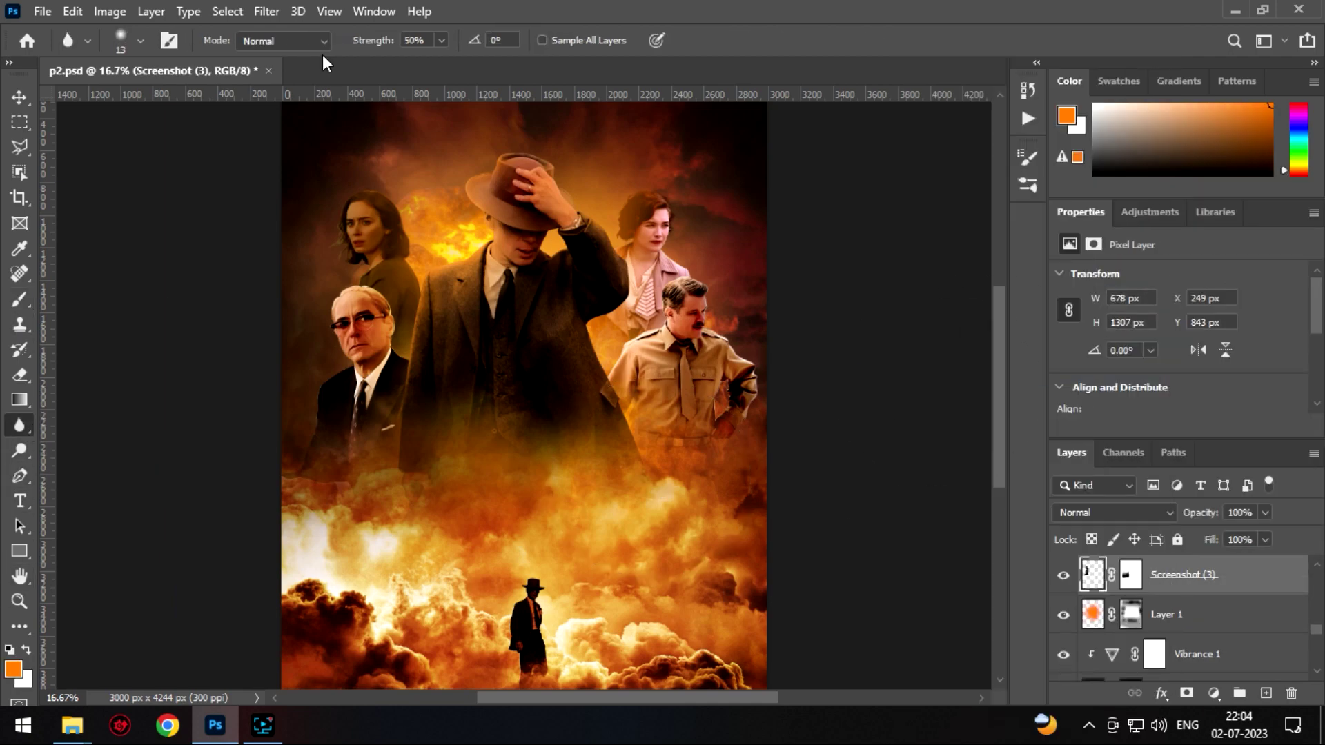
pyautogui.scroll(3, 521, 434)
pyautogui.scroll(2, 485, 471)
pyautogui.scroll(3, 449, 453)
pyautogui.hscroll(-3, 537, 433)
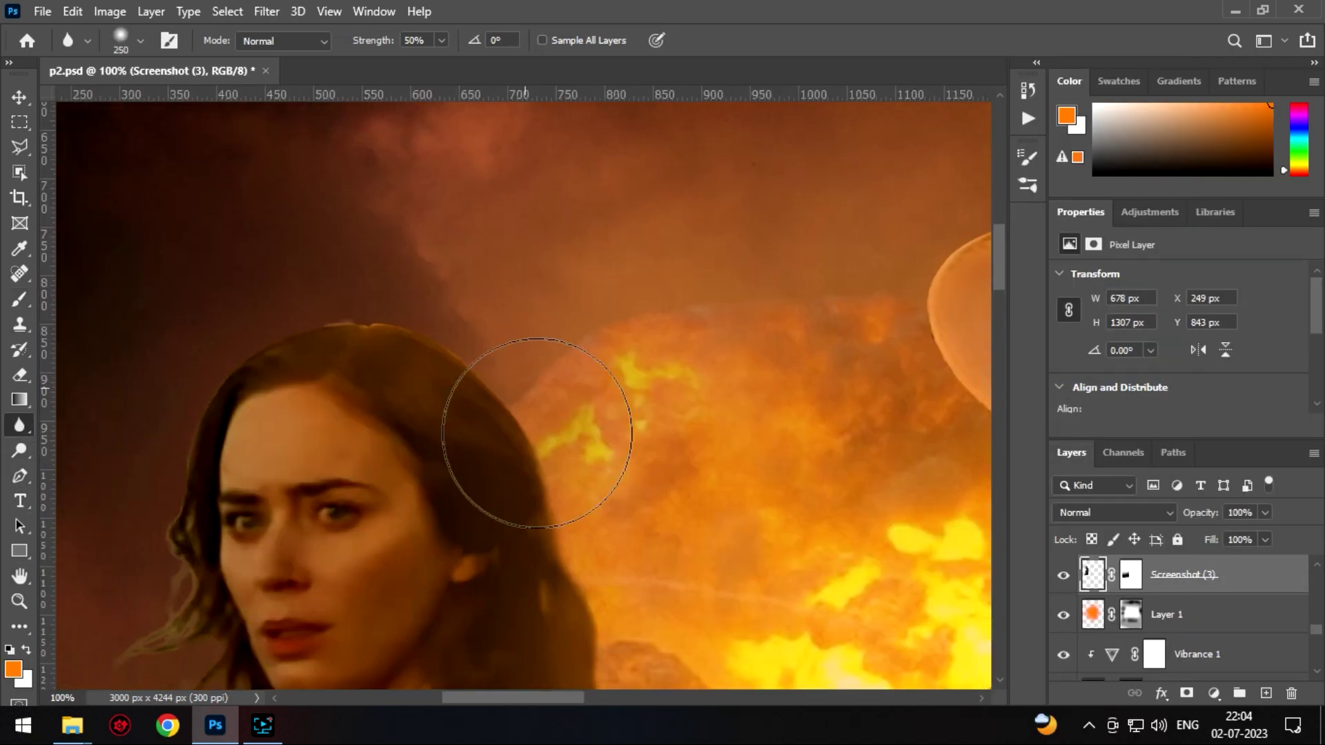
pyautogui.scroll(-3, 584, 454)
pyautogui.hscroll(-6, 497, 369)
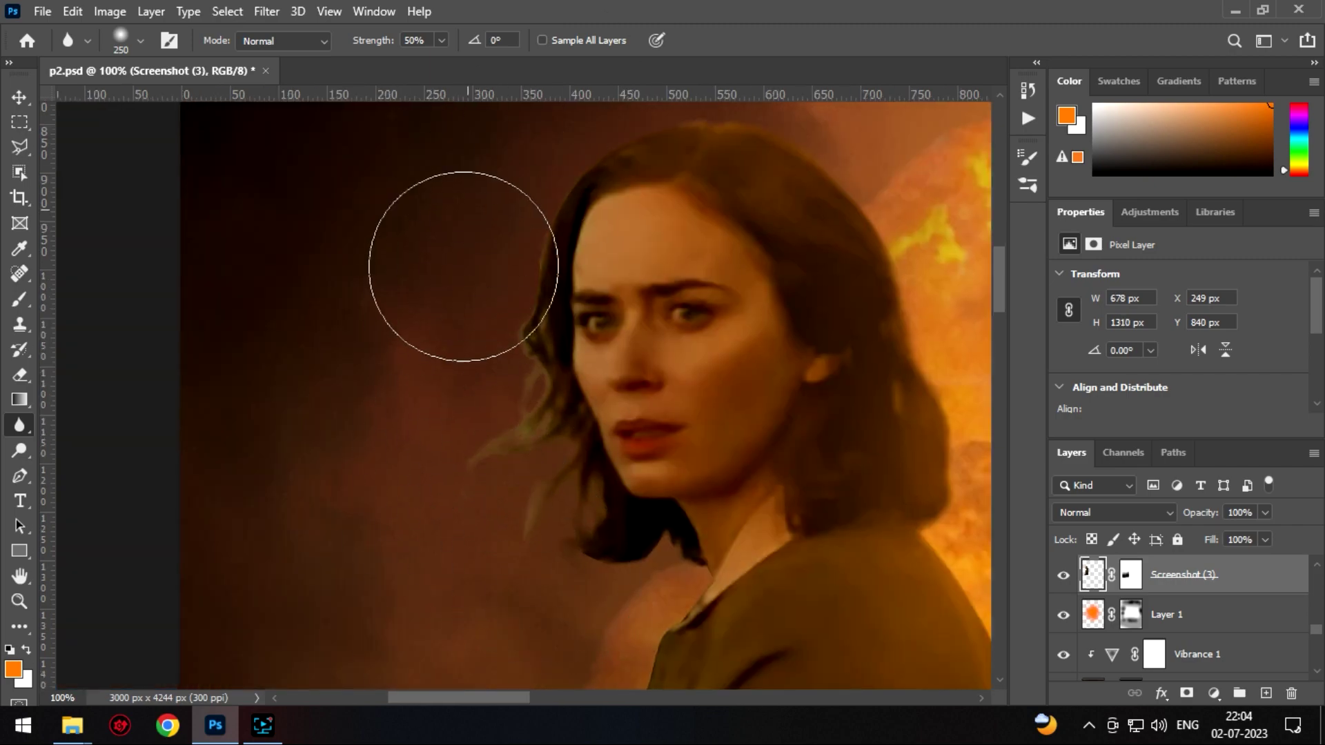
pyautogui.scroll(-3, 564, 514)
pyautogui.hscroll(1, 563, 514)
pyautogui.hscroll(3, 753, 414)
pyautogui.hotkey('ctrl', '-')
pyautogui.hotkey('ctrl', '-')
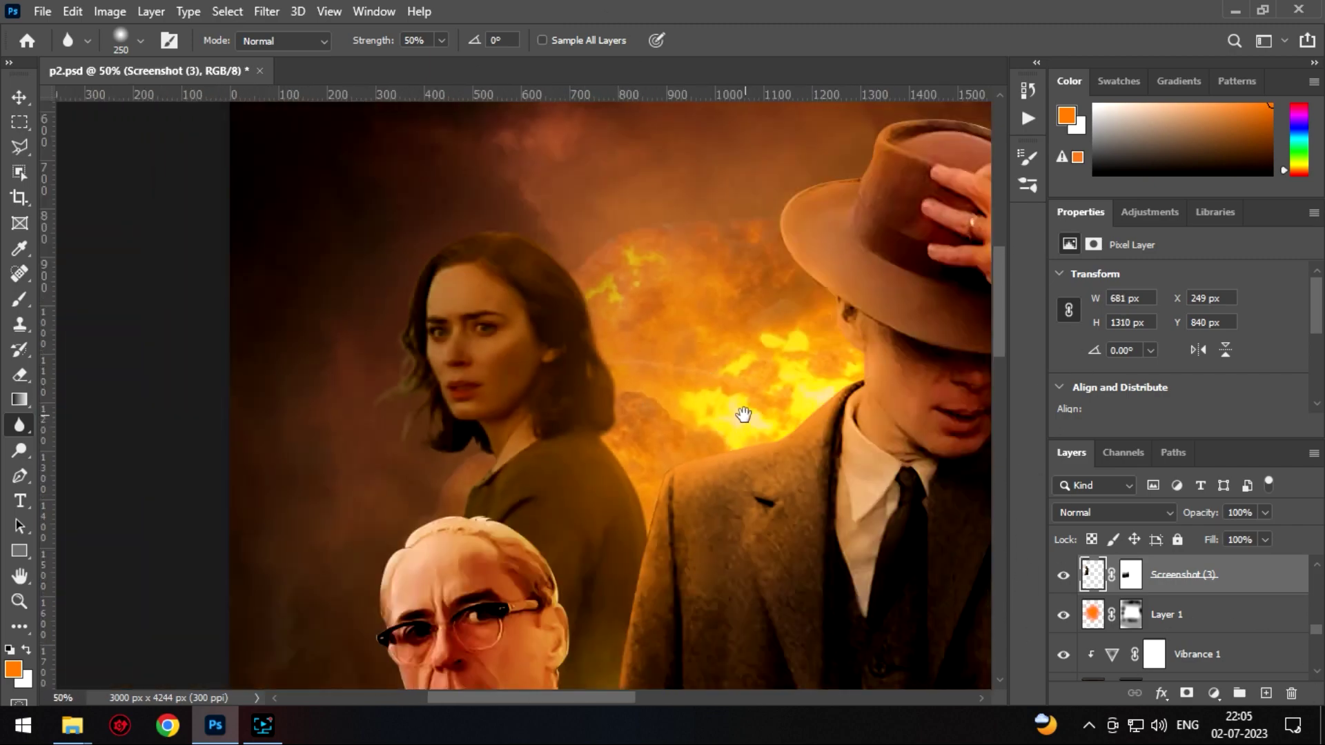
pyautogui.hscroll(5, 739, 414)
pyautogui.hscroll(-12, 262, 364)
pyautogui.scroll(-3, 262, 363)
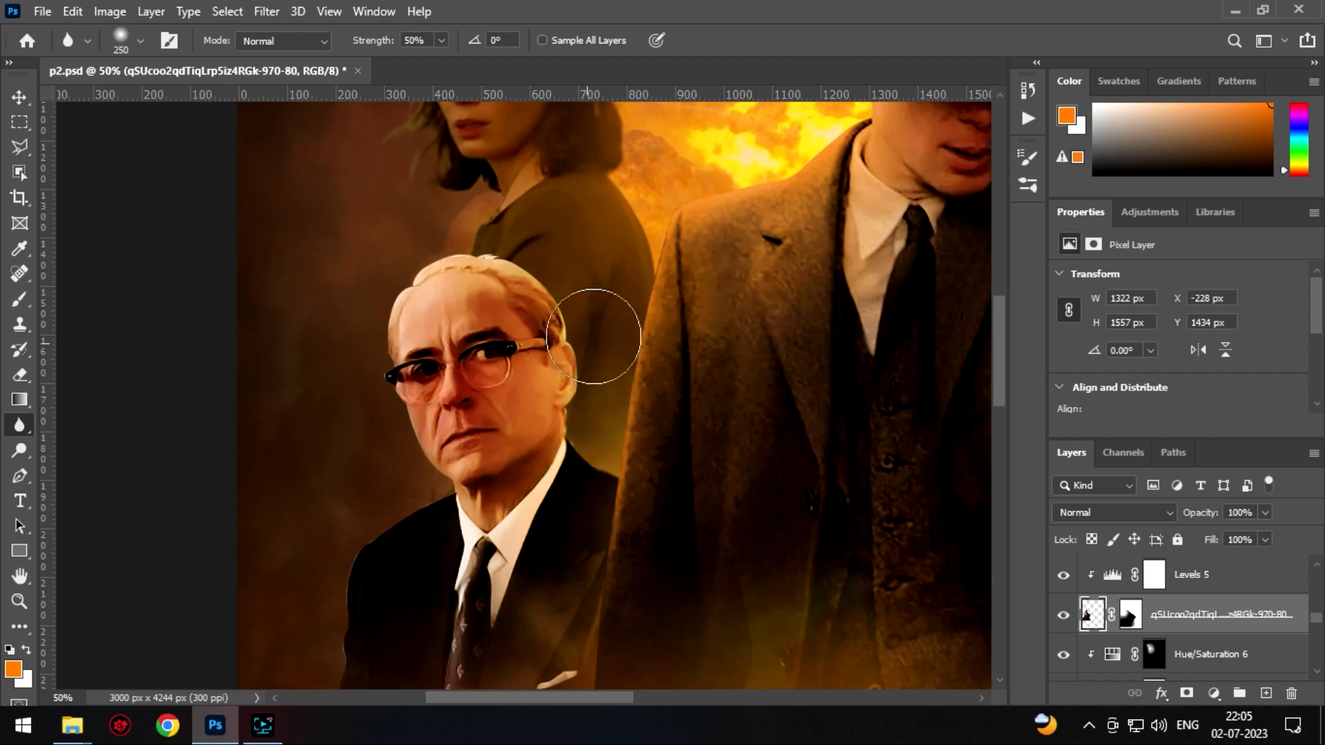
pyautogui.scroll(3, 363, 594)
pyautogui.hscroll(5, 363, 594)
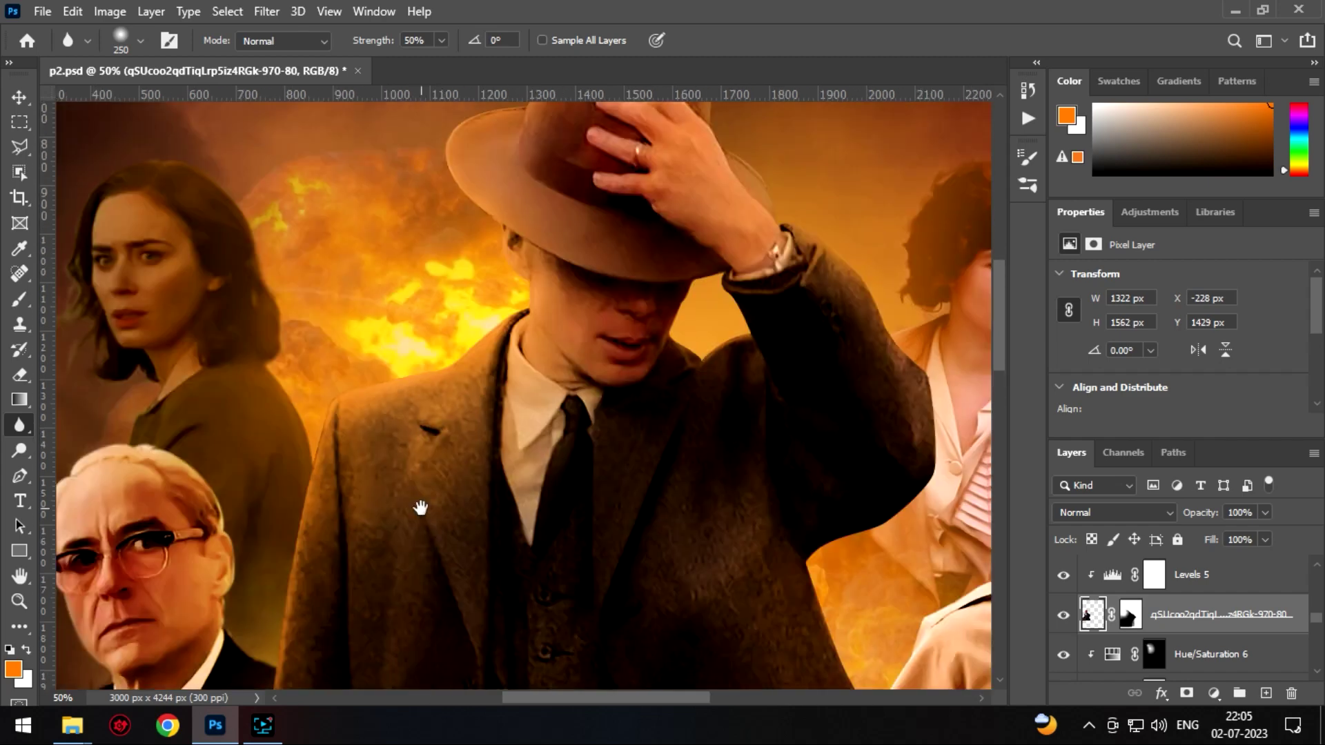
pyautogui.hscroll(6, 621, 483)
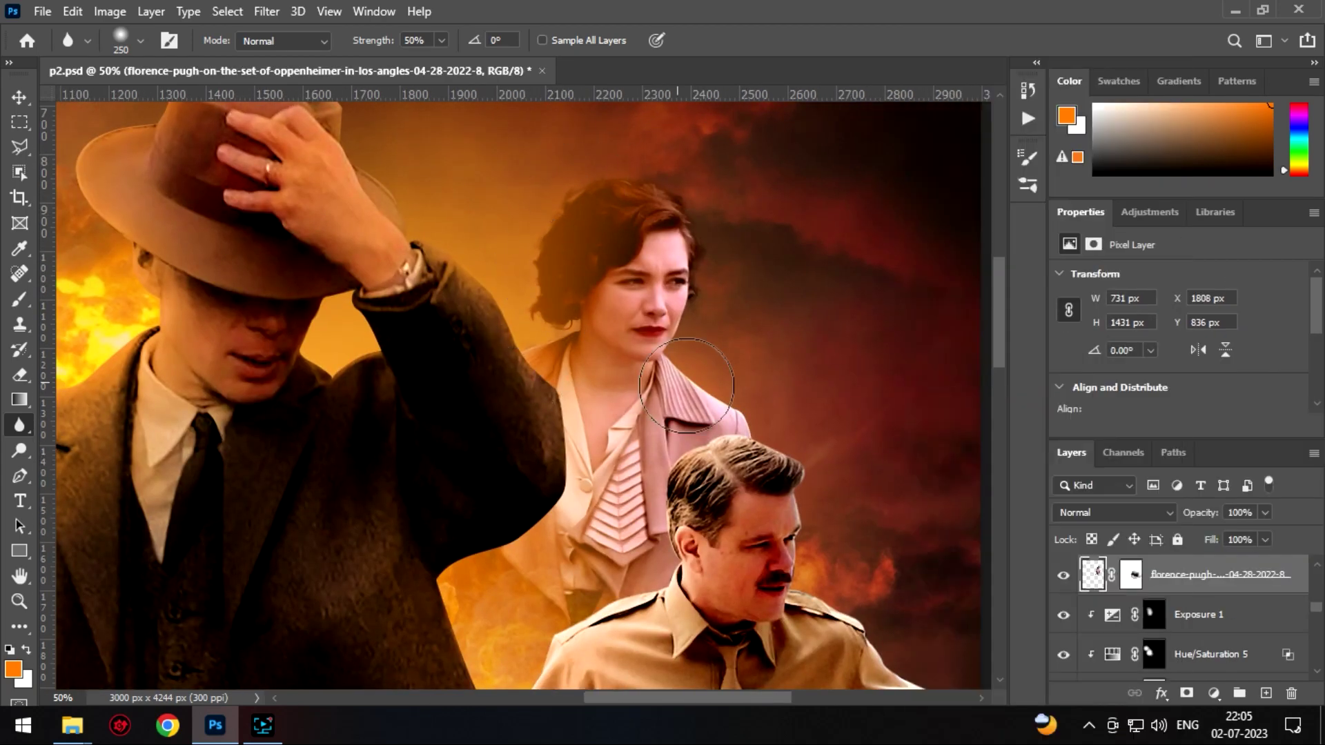
# - Continue softening edges on the moustached officer's layer and layer 000, then zoom out to fit
pyautogui.keyDown('ctrl'); pyautogui.click(690, 587); pyautogui.keyUp('ctrl')
pyautogui.scroll(-5, 663, 483)
pyautogui.hscroll(-4, 662, 483)
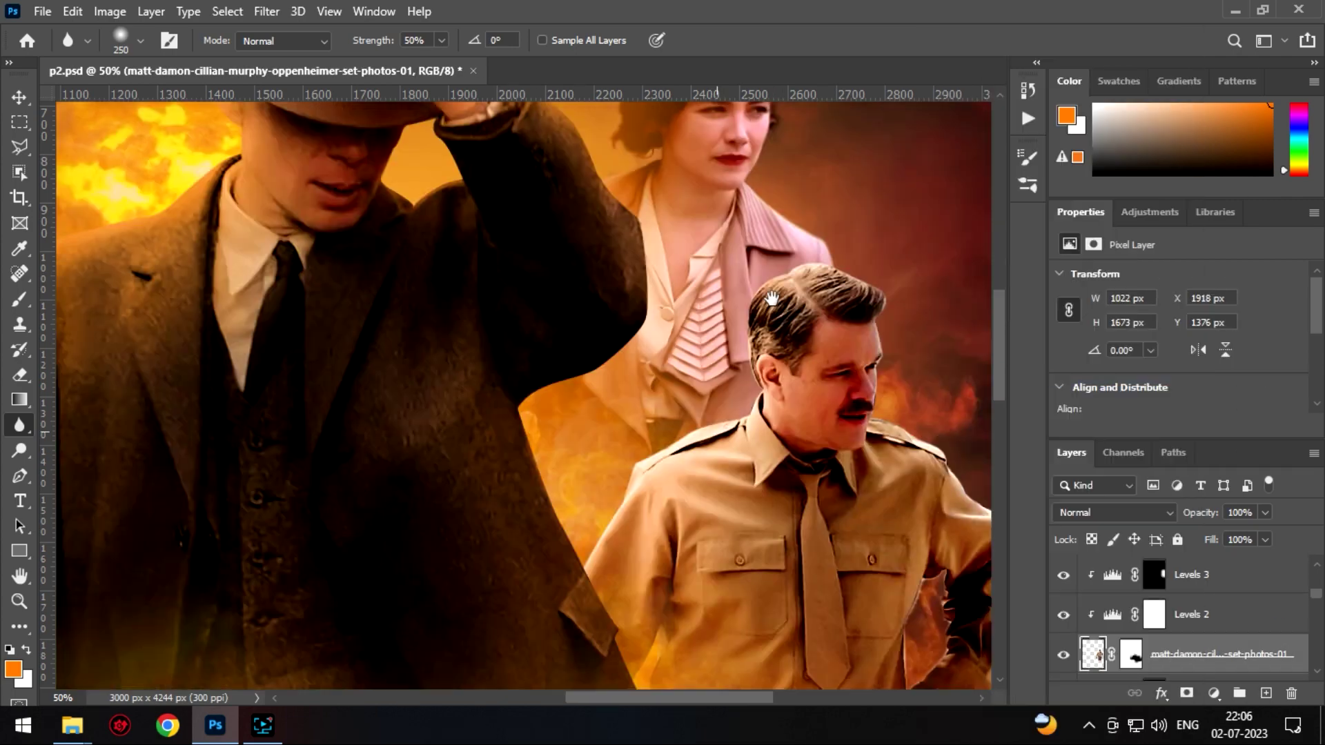
pyautogui.scroll(-1, 653, 476)
pyautogui.scroll(-2, 842, 227)
pyautogui.hscroll(5, 724, 207)
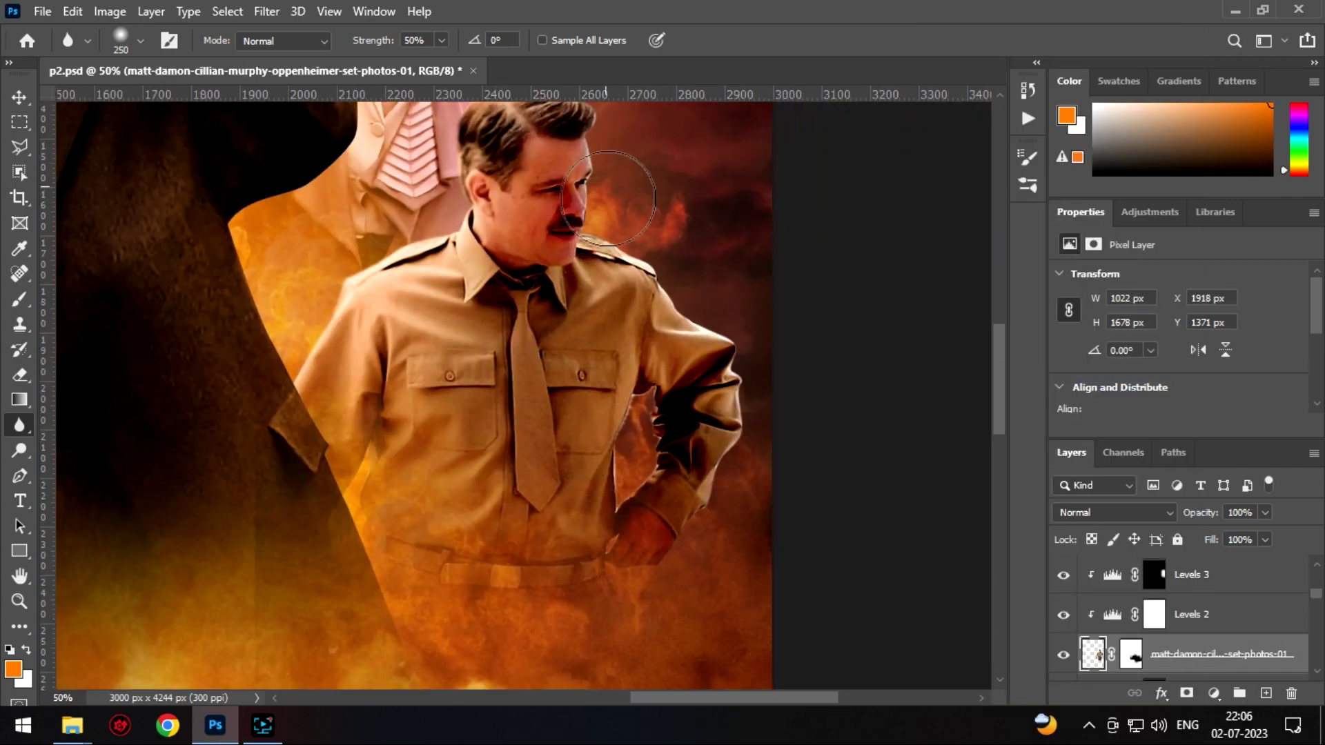
pyautogui.keyDown('ctrl'); pyautogui.click(694, 278); pyautogui.keyUp('ctrl')
pyautogui.hscroll(-8, 718, 255)
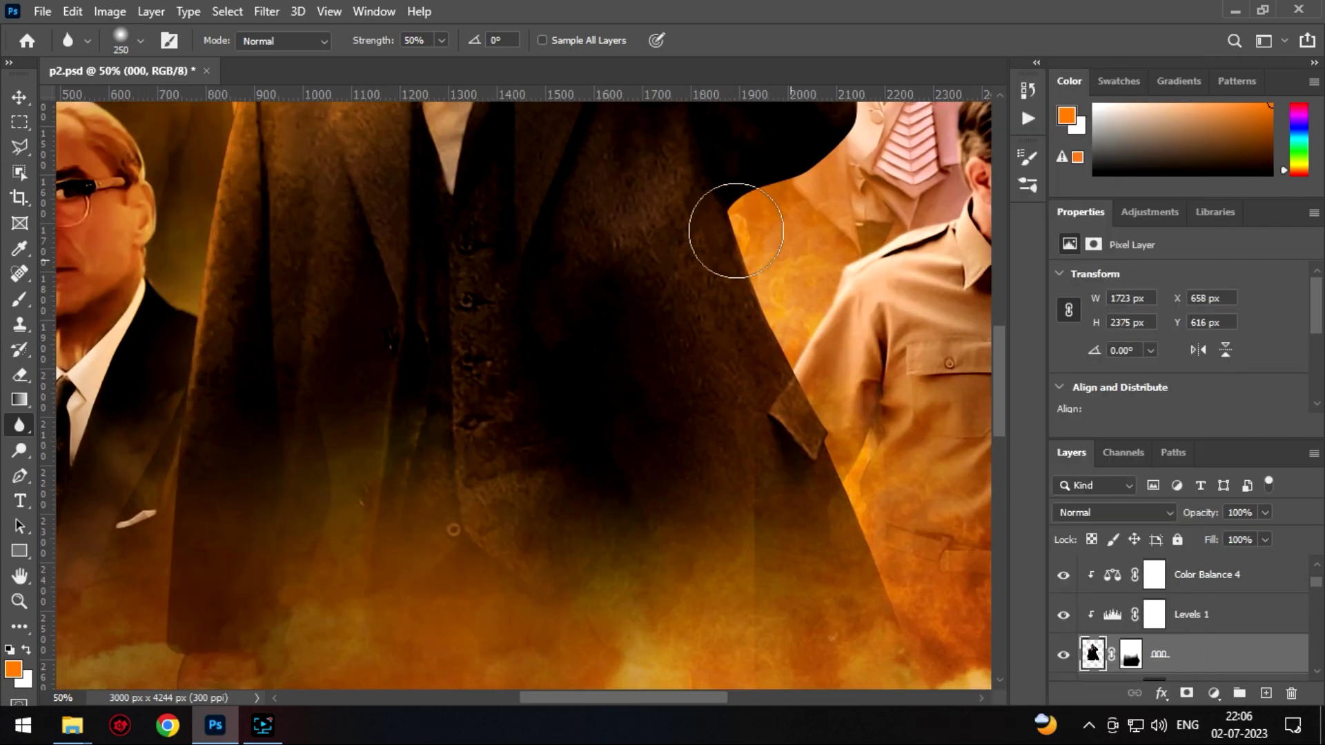
pyautogui.scroll(3, 763, 295)
pyautogui.scroll(3, 849, 360)
pyautogui.scroll(3, 763, 340)
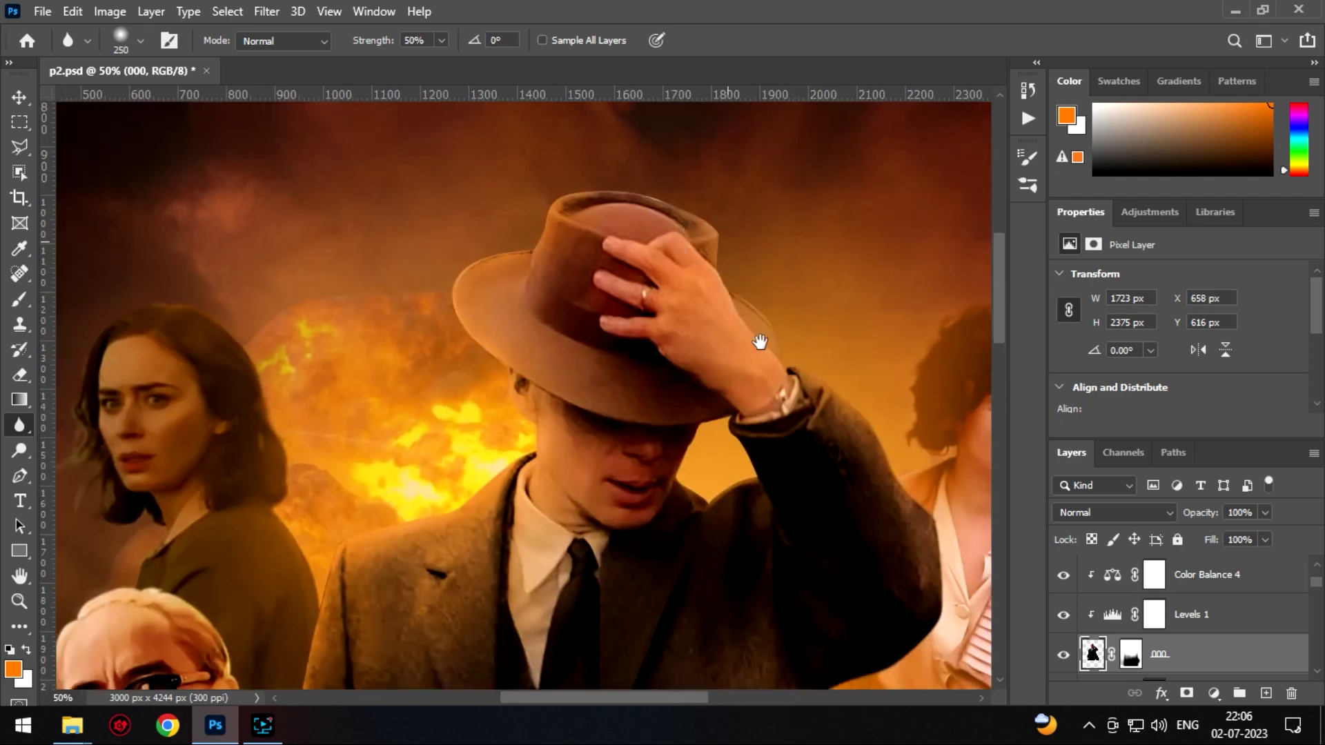
pyautogui.hscroll(2, 601, 224)
pyautogui.scroll(-5, 472, 506)
pyautogui.hscroll(-4, 538, 249)
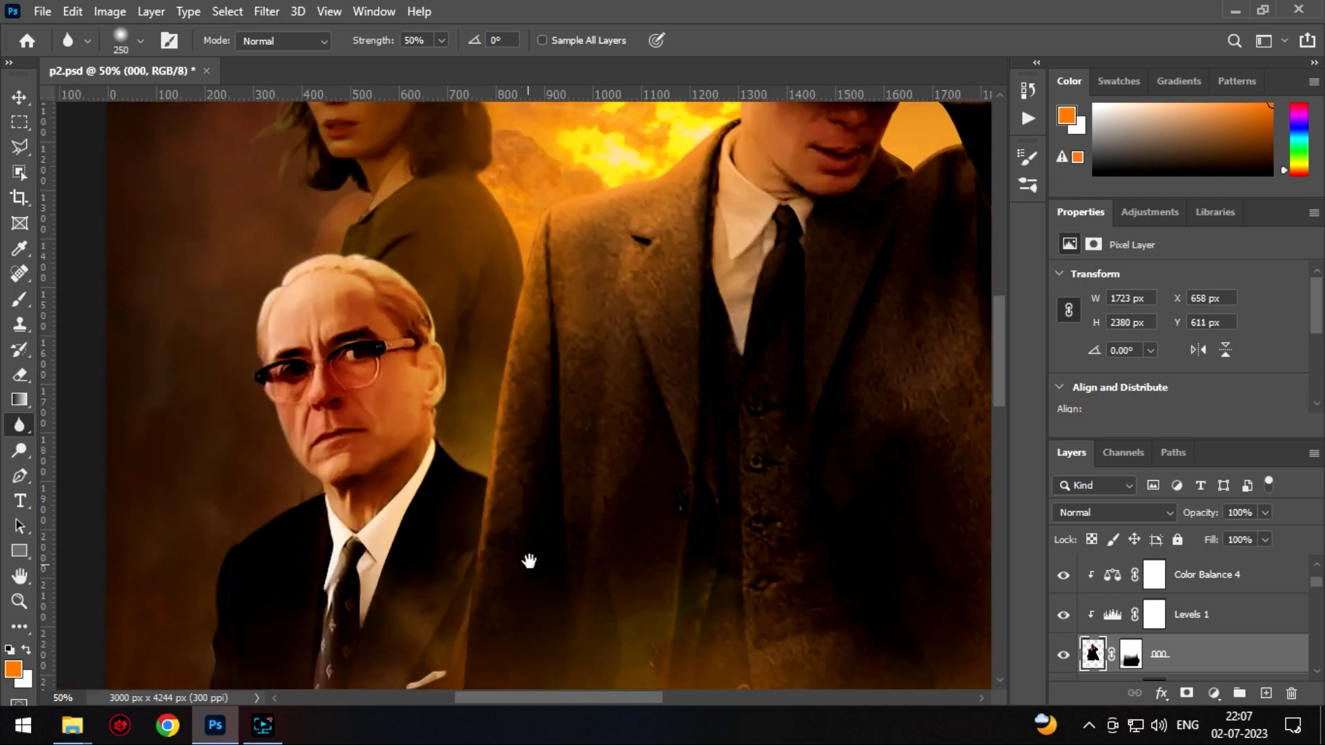
pyautogui.scroll(-3, 644, 251)
pyautogui.hotkey('ctrl', '-')
pyautogui.hotkey('ctrl', '-')
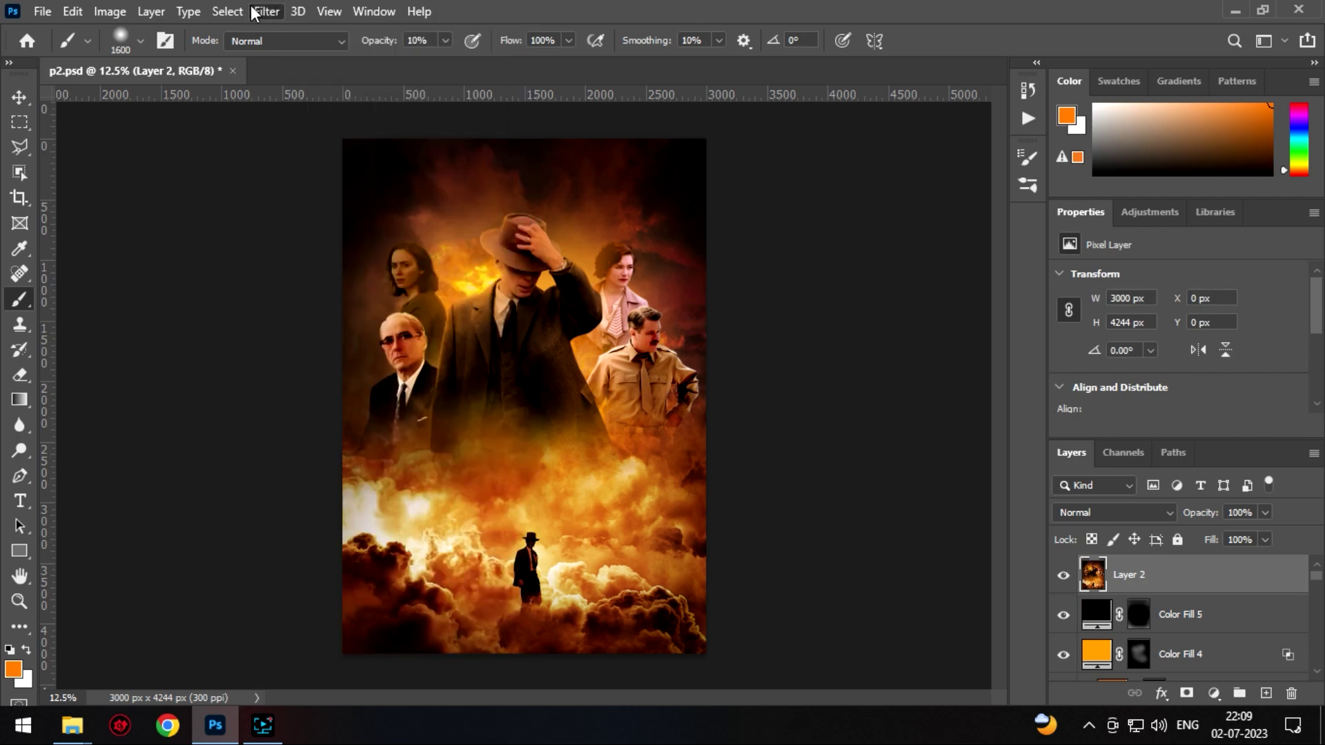
# - In Camera Raw, adjust temperature, set contrast to -8 and raise curve highlights to +15
pyautogui.click(254, 12)
pyautogui.click(319, 154)
pyautogui.moveTo(1056, 289); pyautogui.dragTo(1049, 288)
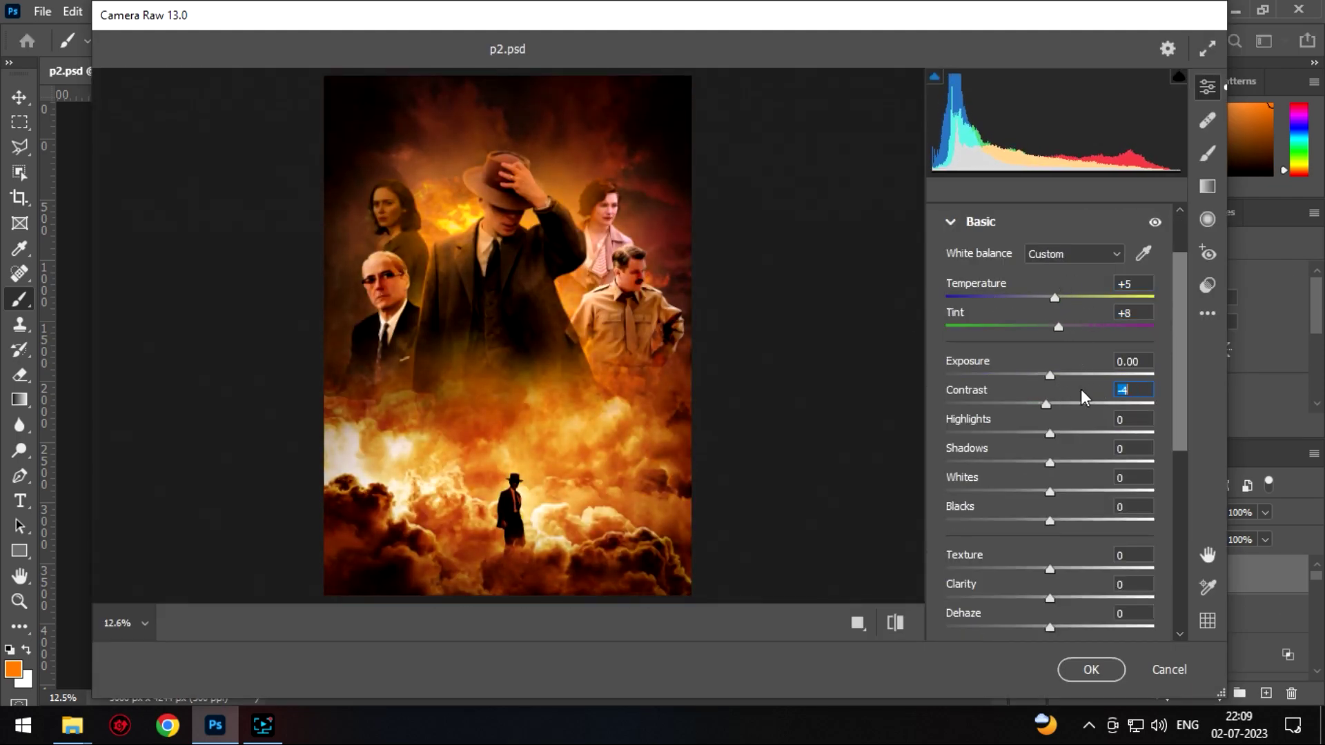
pyautogui.moveTo(1049, 434); pyautogui.dragTo(1067, 433)
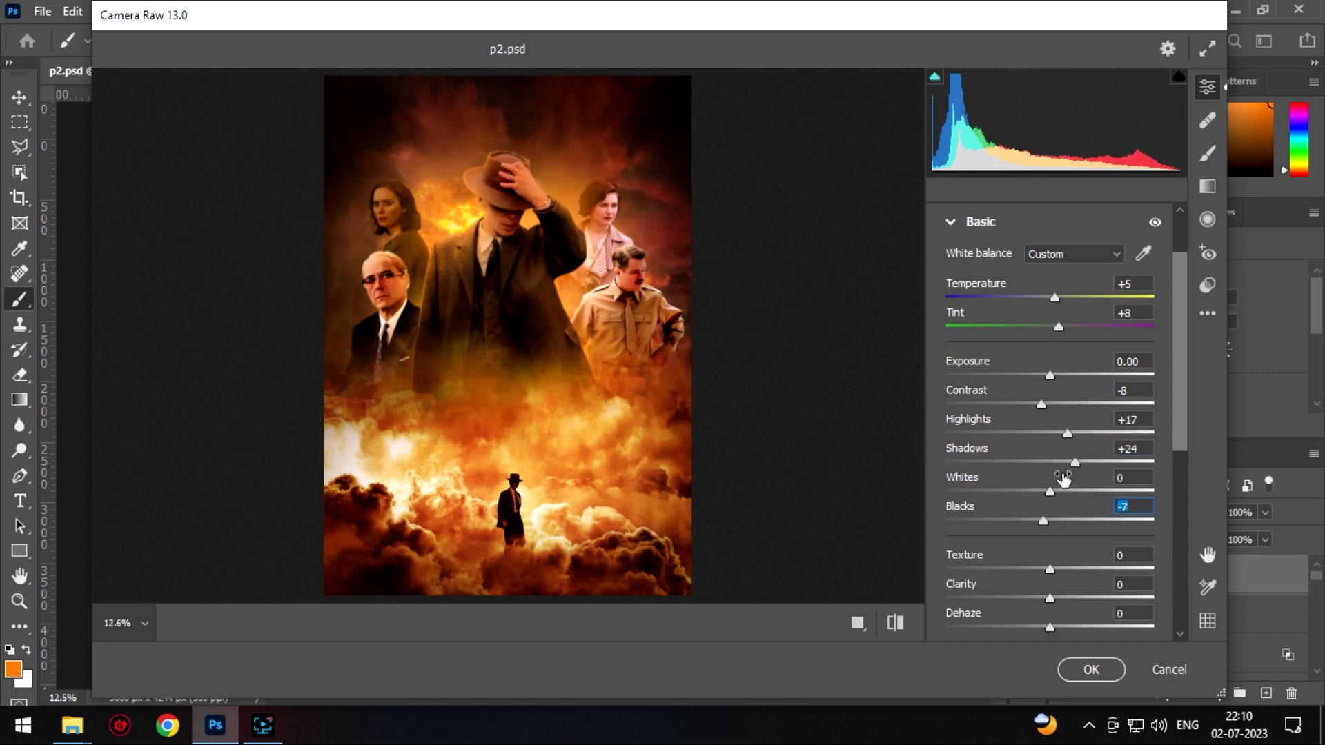
pyautogui.scroll(-5, 1042, 414)
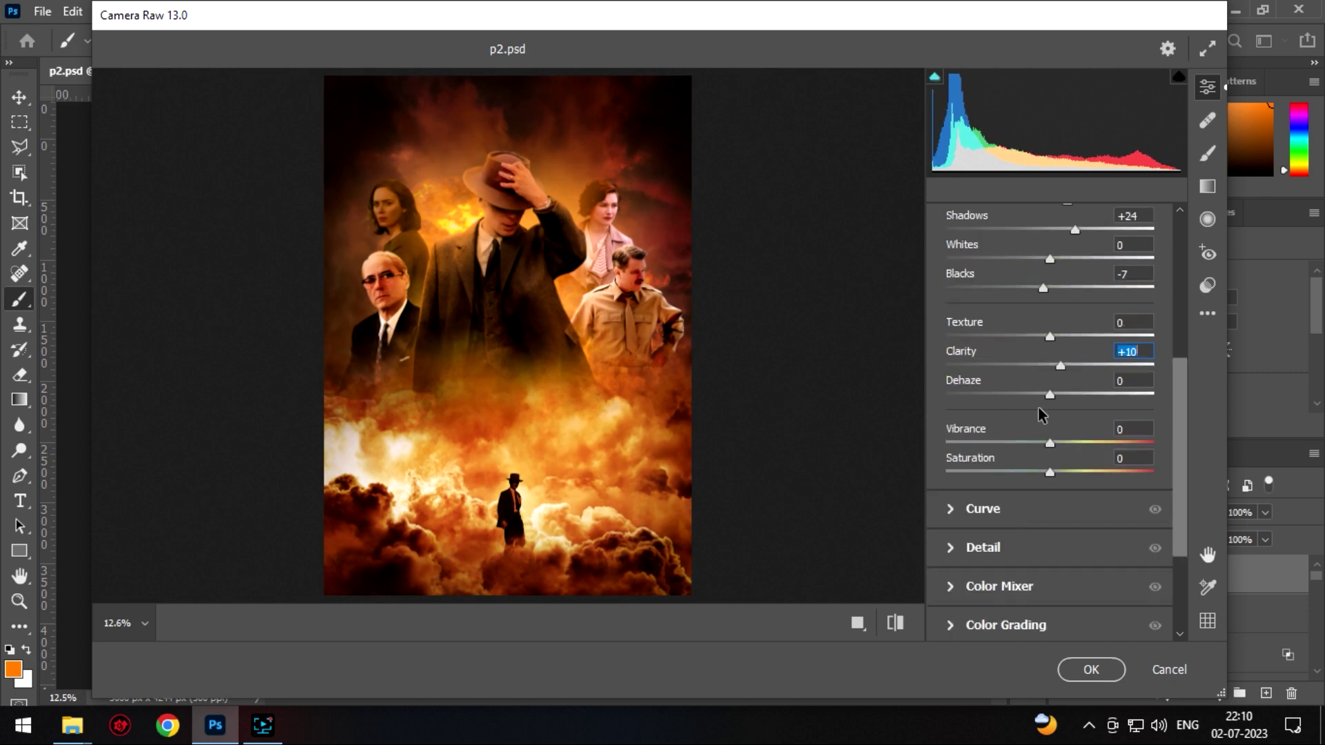
pyautogui.click(1020, 527)
pyautogui.moveTo(1050, 532); pyautogui.dragTo(1081, 566)
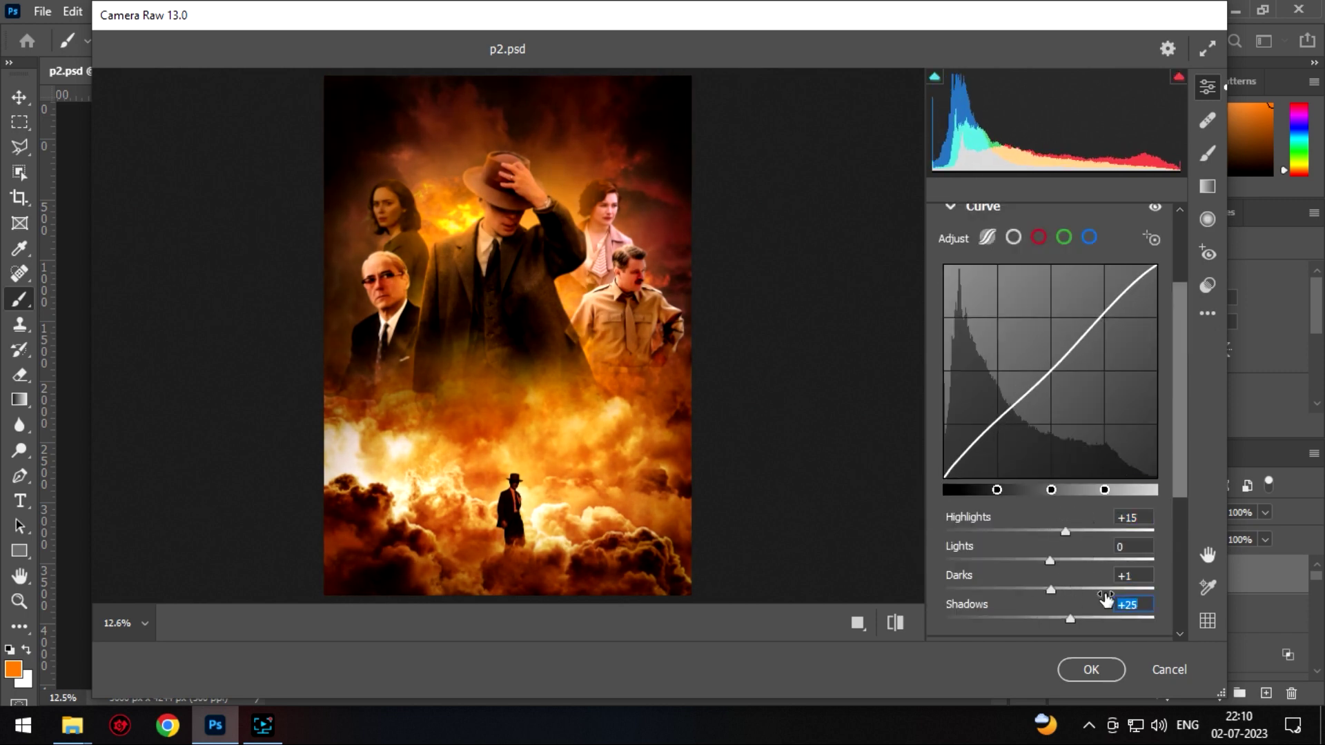
pyautogui.moveTo(1077, 552); pyautogui.dragTo(1066, 551)
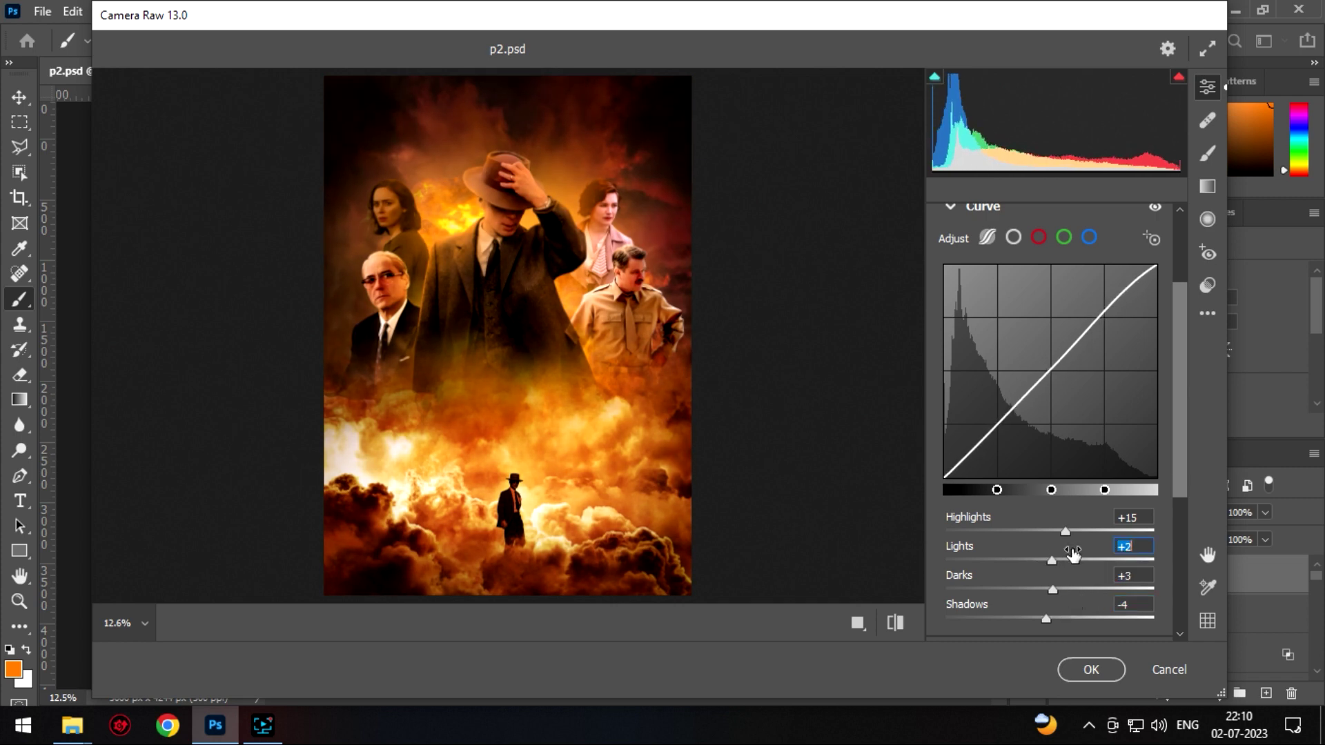
# - Tweak the Color Mixer, tint the Color Grading highlights warm orange, and apply the filter
pyautogui.scroll(-3, 1066, 550)
pyautogui.click(1000, 551)
pyautogui.moveTo(1097, 392)
pyautogui.mouseDown()
pyautogui.moveTo(1111, 392)
pyautogui.moveTo(1021, 371)
pyautogui.moveTo(1065, 379)
pyautogui.mouseUp()
pyautogui.hotkey('ctrl', 'alt', 'shift', 's')
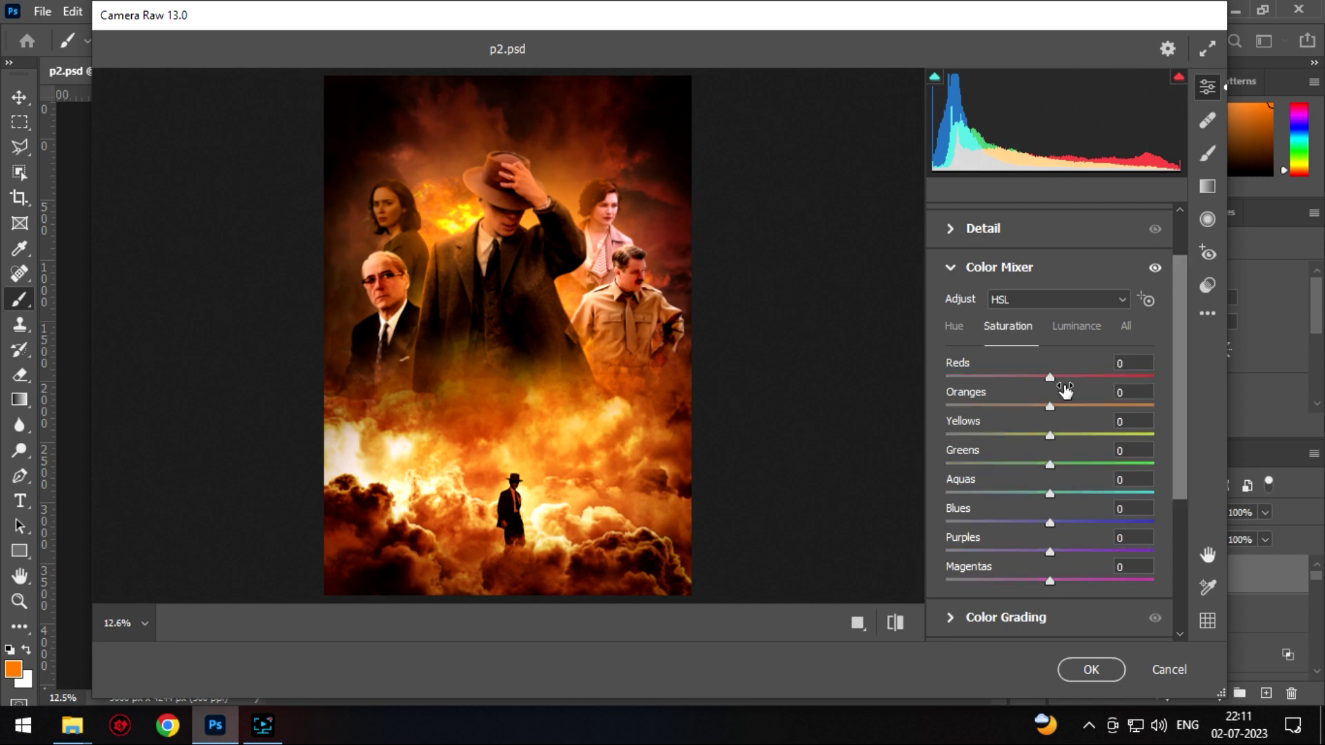
pyautogui.hotkey('ctrl', 'alt', '5')
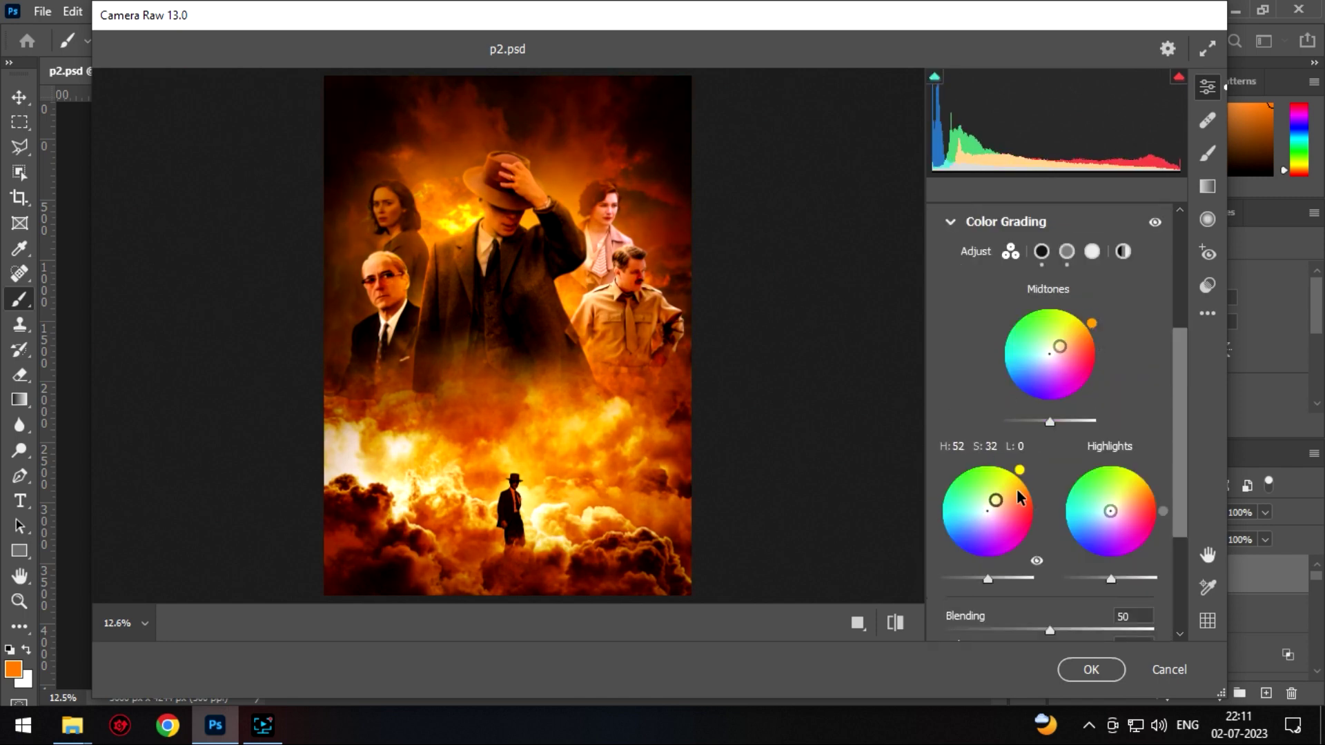
pyautogui.moveTo(1111, 517); pyautogui.dragTo(1154, 485)
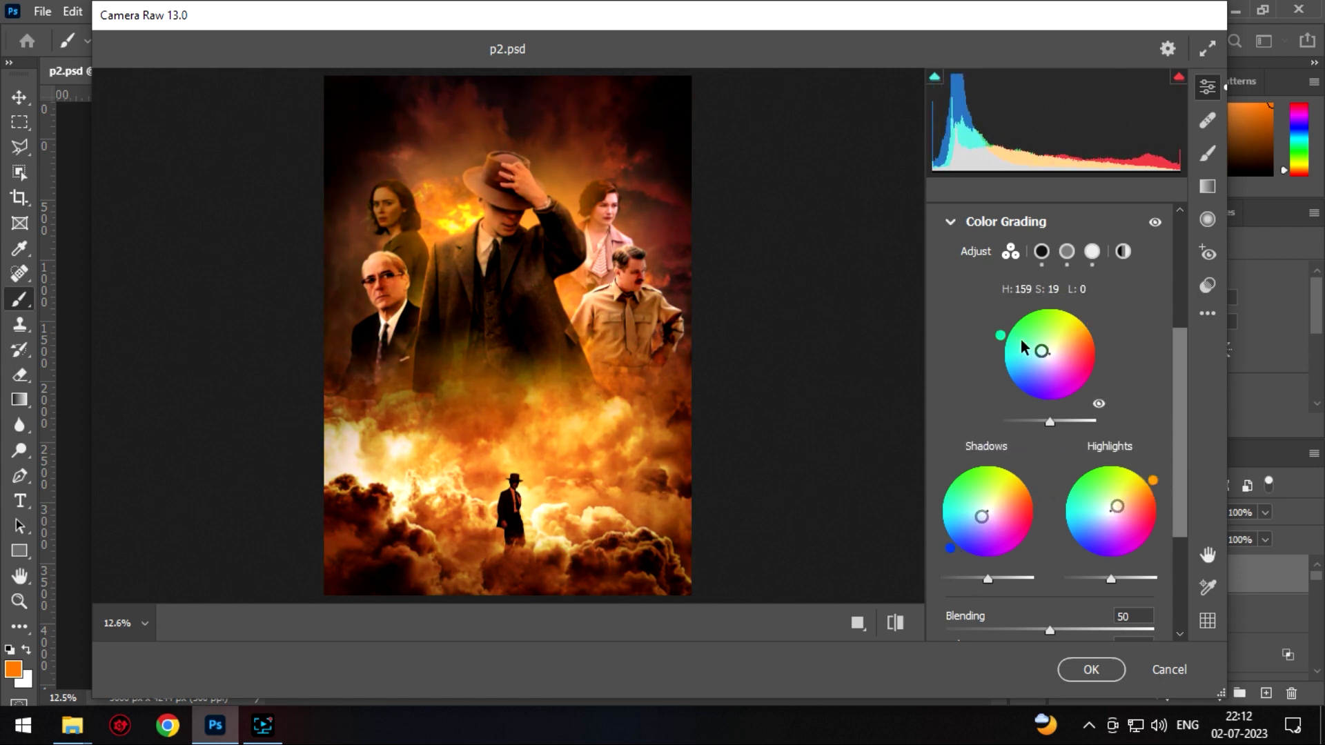
pyautogui.scroll(-3, 1042, 360)
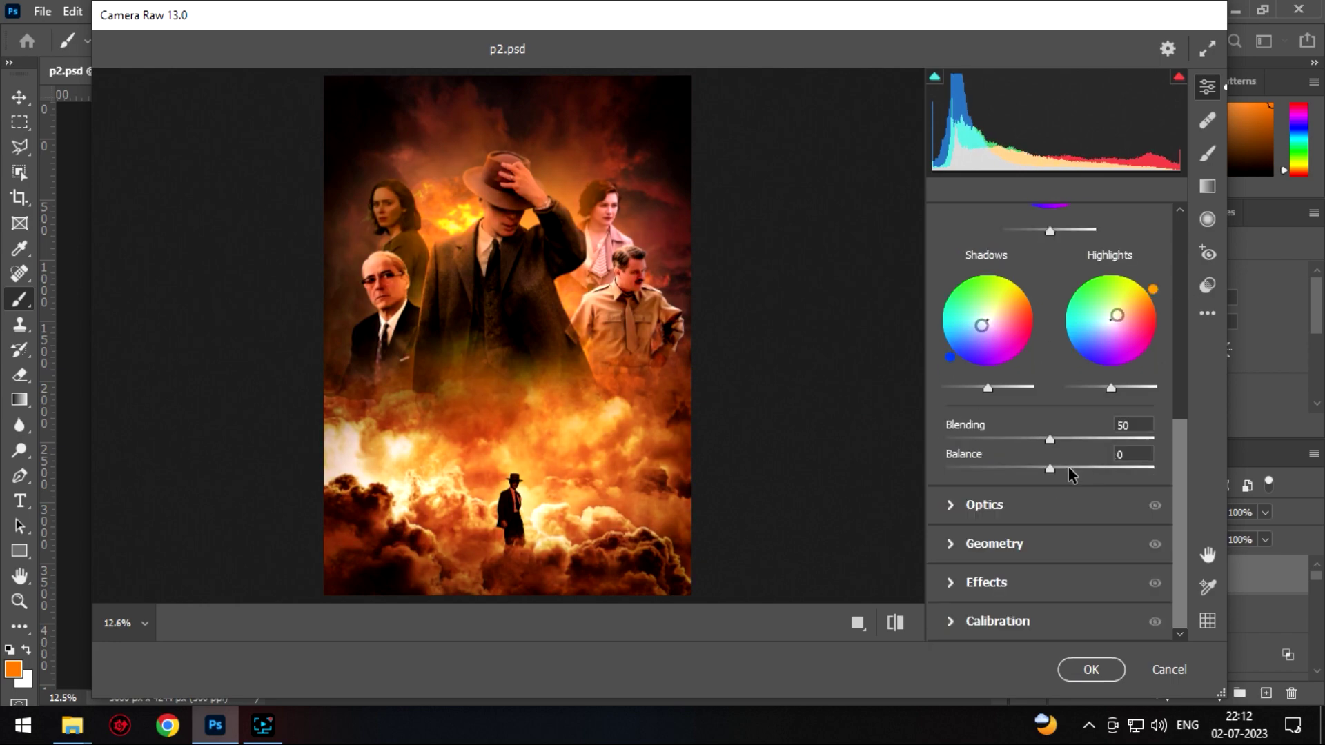
pyautogui.scroll(-5, 1068, 415)
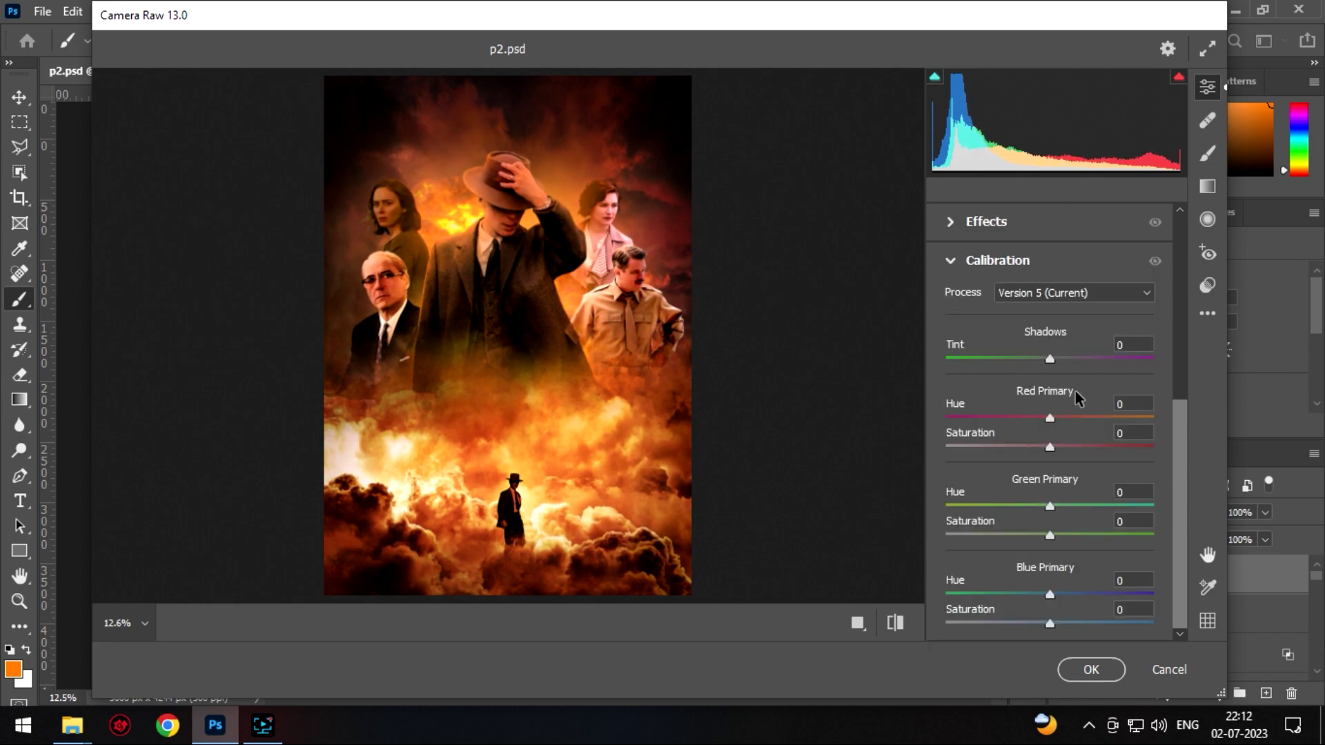
pyautogui.click(1080, 670)
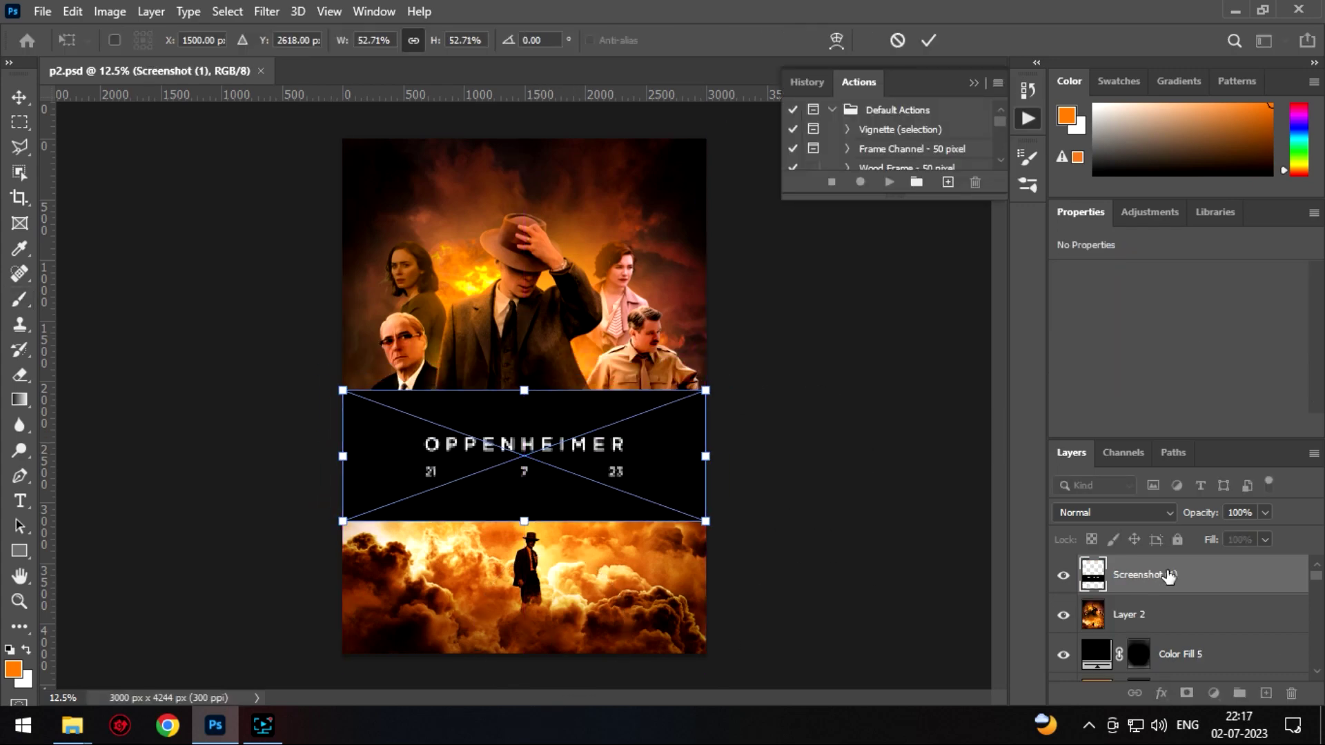
# - Blend the OPPENHEIMER title in Screen mode and enlarge it slightly
pyautogui.click(1114, 512)
pyautogui.click(1086, 384)
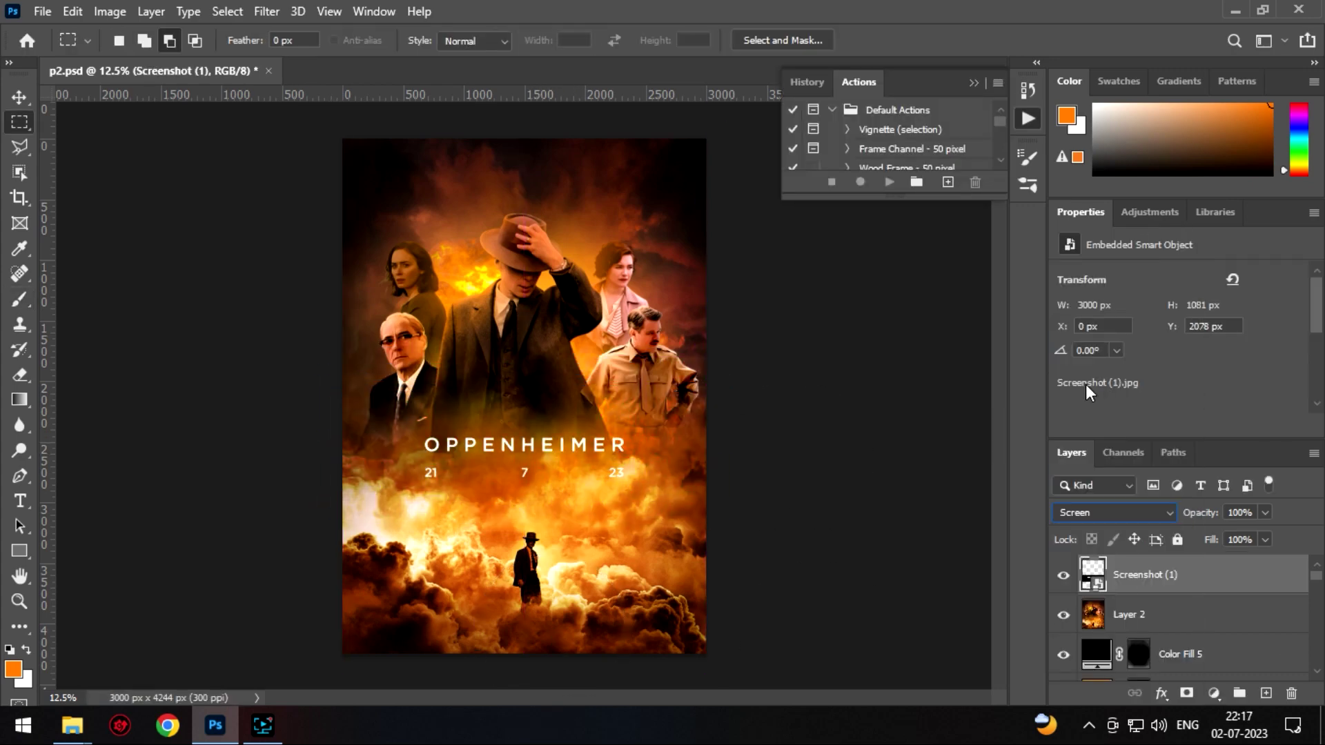
pyautogui.hotkey('ctrl', 't')
pyautogui.moveTo(485, 450); pyautogui.dragTo(542, 433)
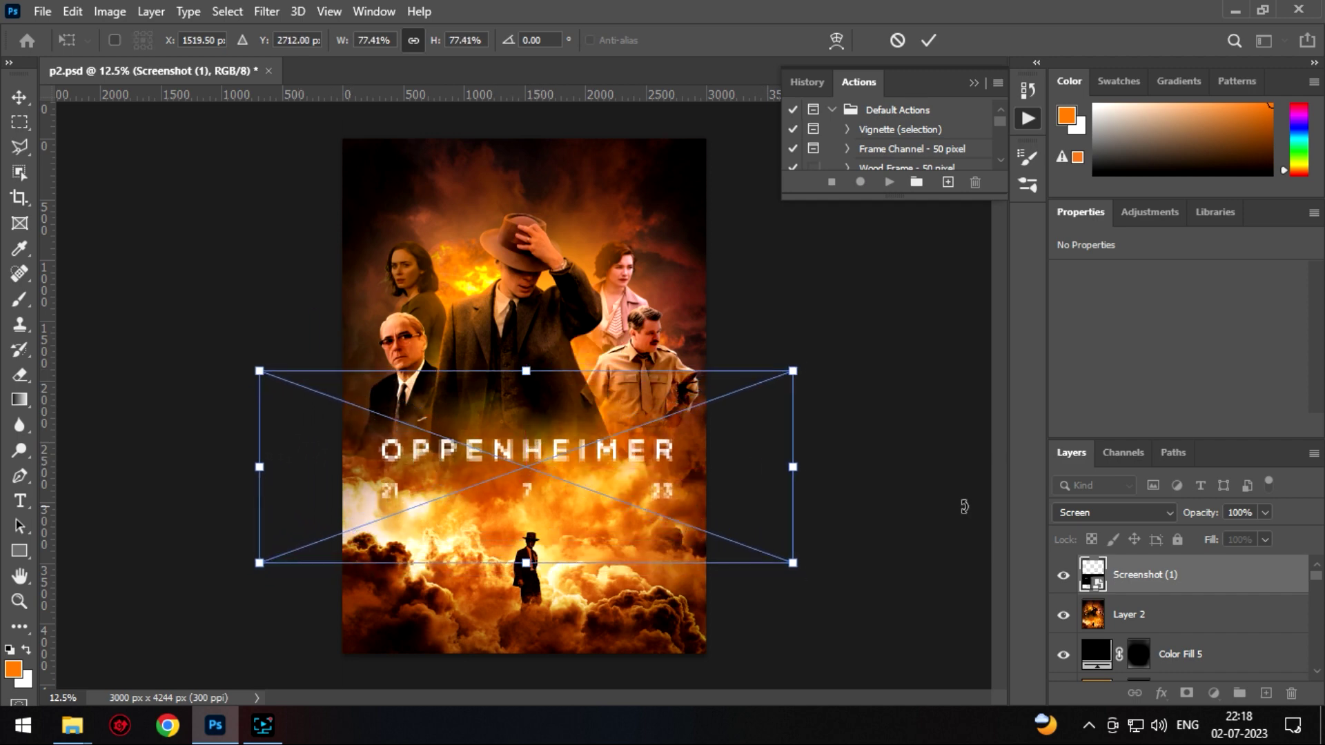
pyautogui.press('Return')
pyautogui.press('m')
# - Set the director credit to Lighten, enlarge it slightly, and place it just above the title
pyautogui.press('Return')
pyautogui.click(1115, 512)
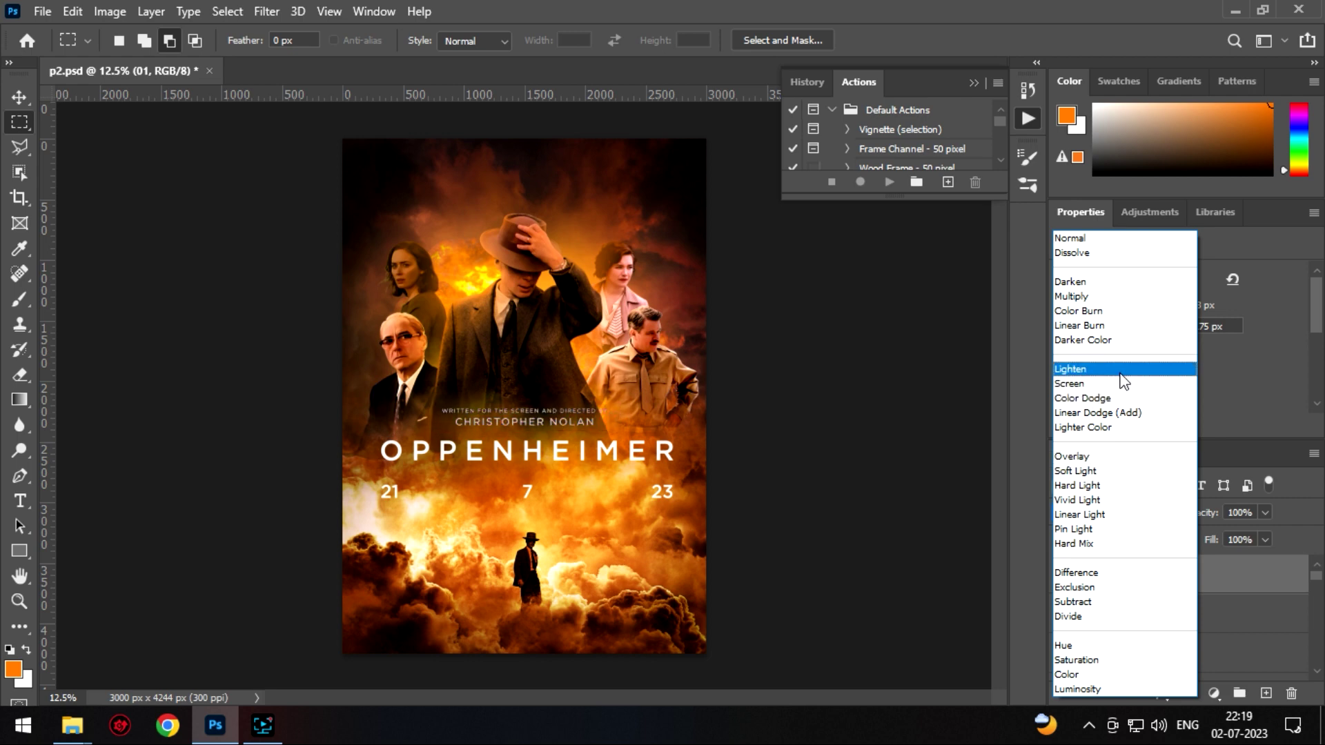
pyautogui.click(1123, 370)
pyautogui.hotkey('ctrl', 't')
pyautogui.moveTo(557, 428); pyautogui.dragTo(579, 394)
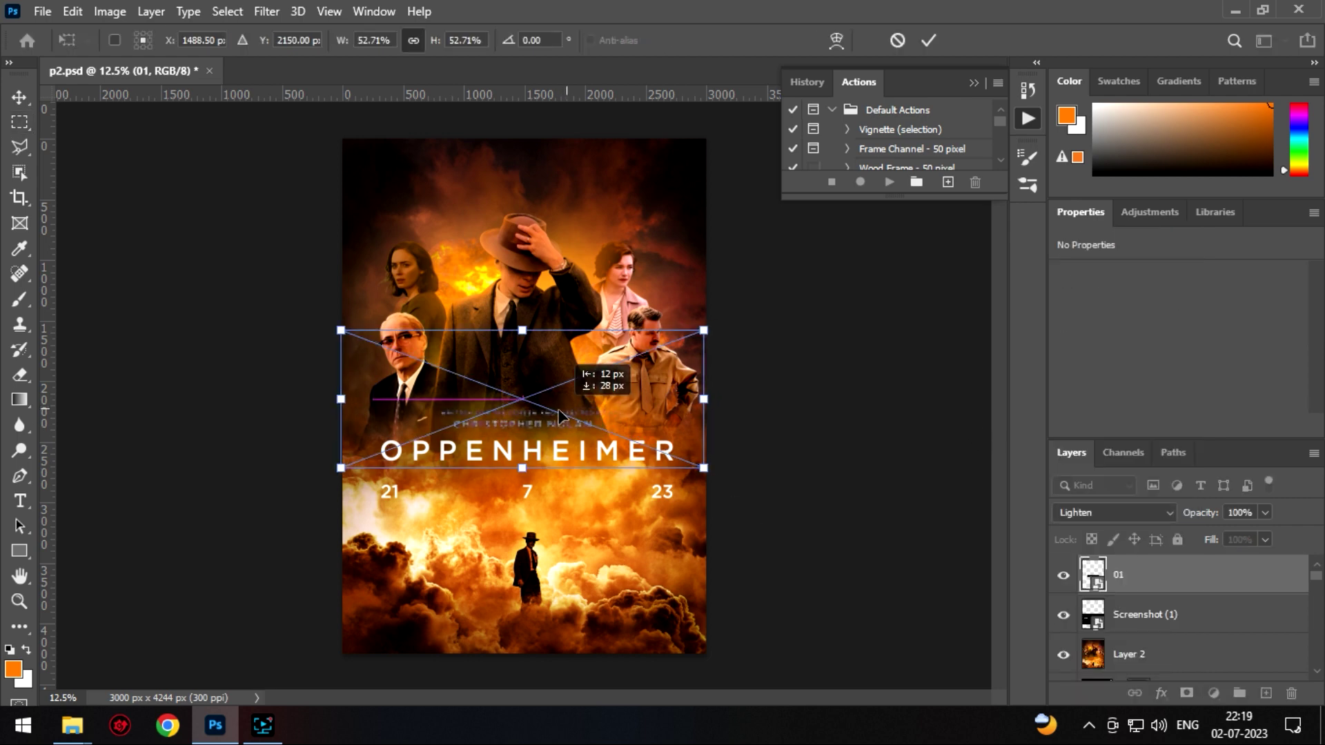
pyautogui.moveTo(343, 396); pyautogui.dragTo(318, 397)
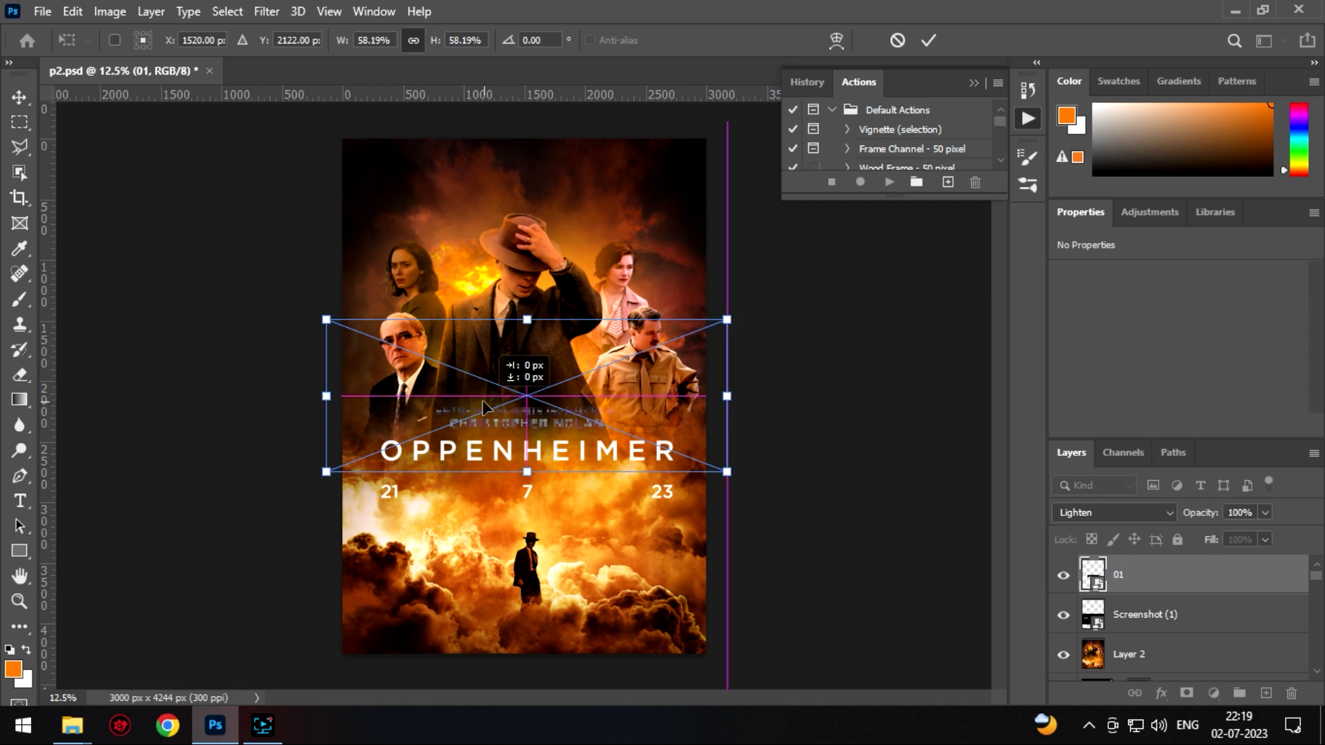
pyautogui.press('Return')
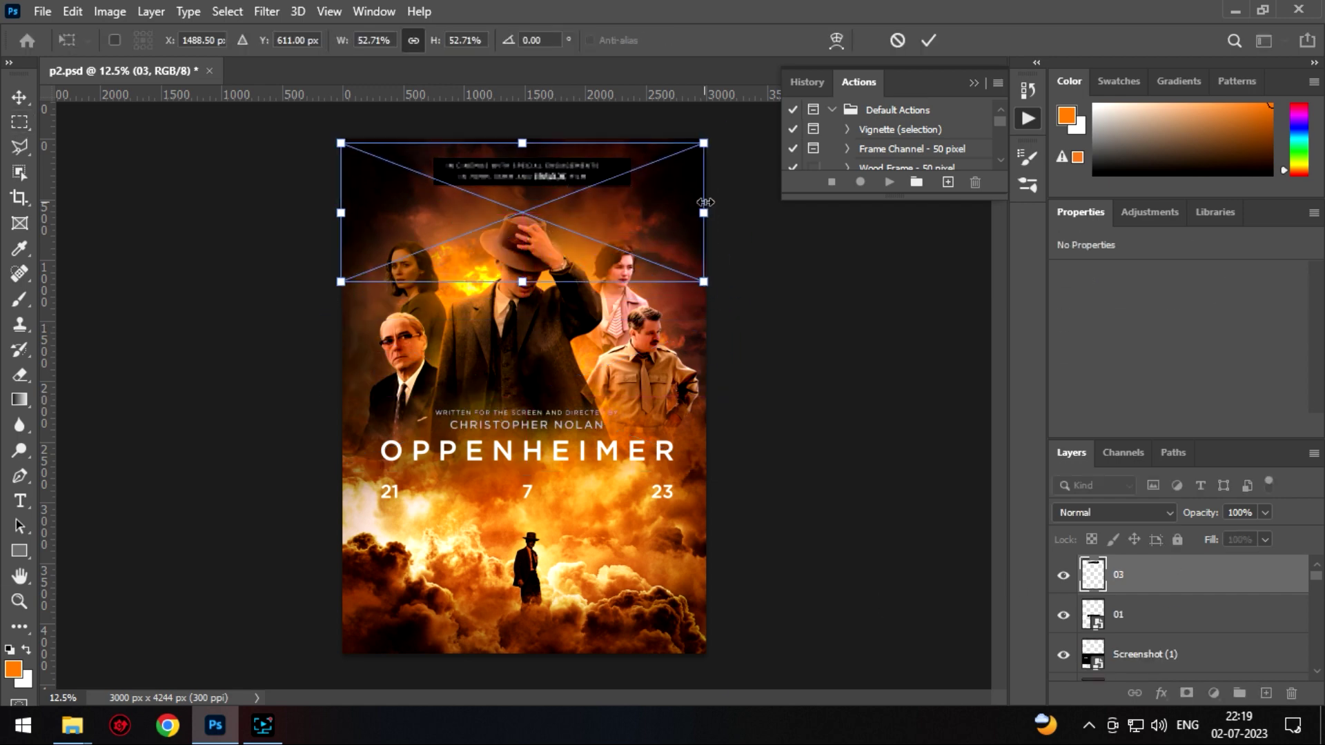
# - Stretch the IMAX engagements line across the top in Lighten mode and centre it
pyautogui.moveTo(706, 202); pyautogui.dragTo(795, 214)
pyautogui.moveTo(341, 214); pyautogui.dragTo(217, 221)
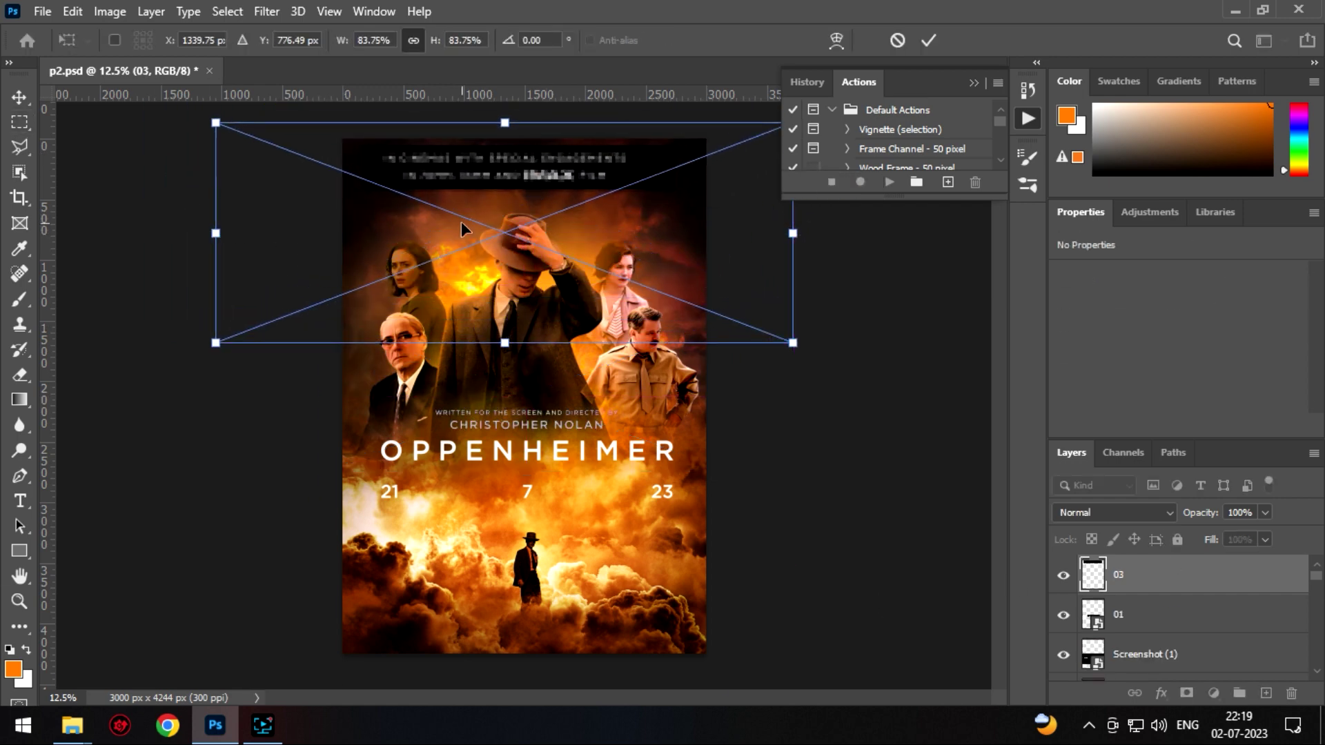
pyautogui.press('Return')
pyautogui.click(1112, 512)
pyautogui.click(1127, 383)
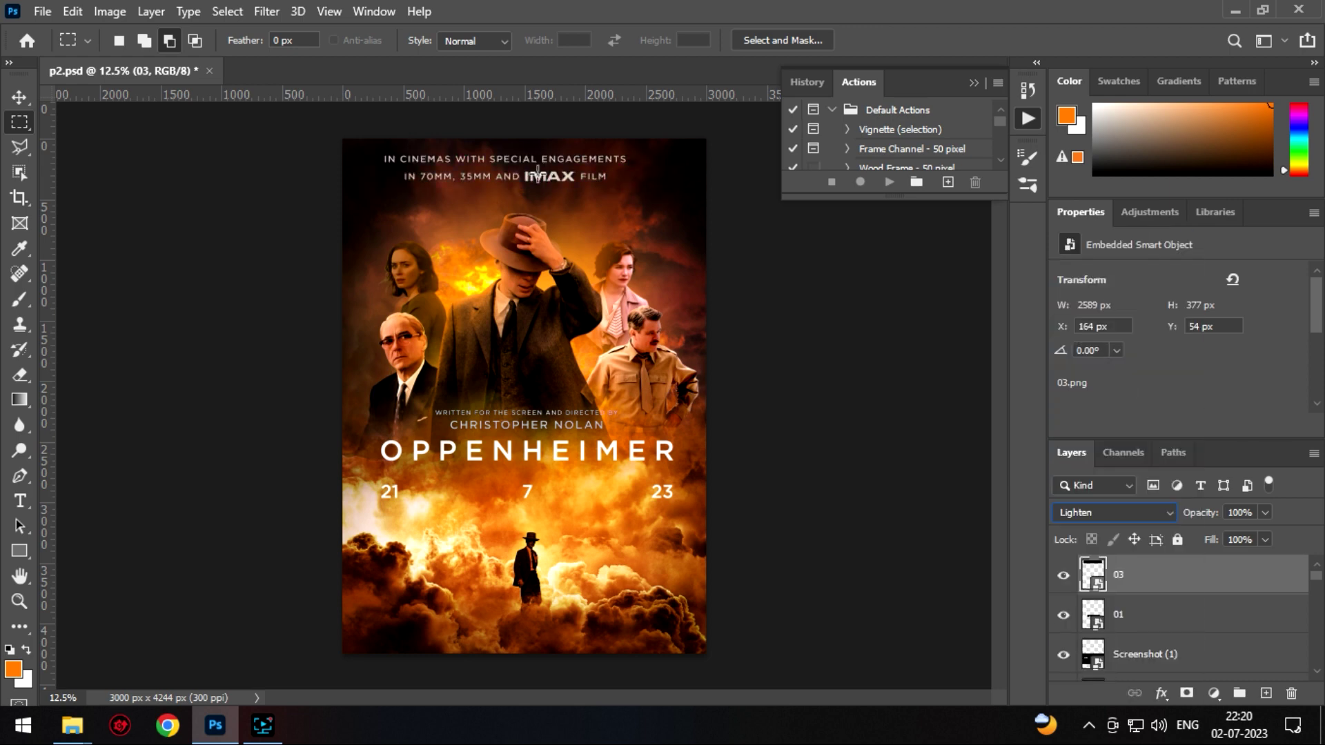
pyautogui.press('v')
pyautogui.moveTo(515, 184); pyautogui.dragTo(526, 183)
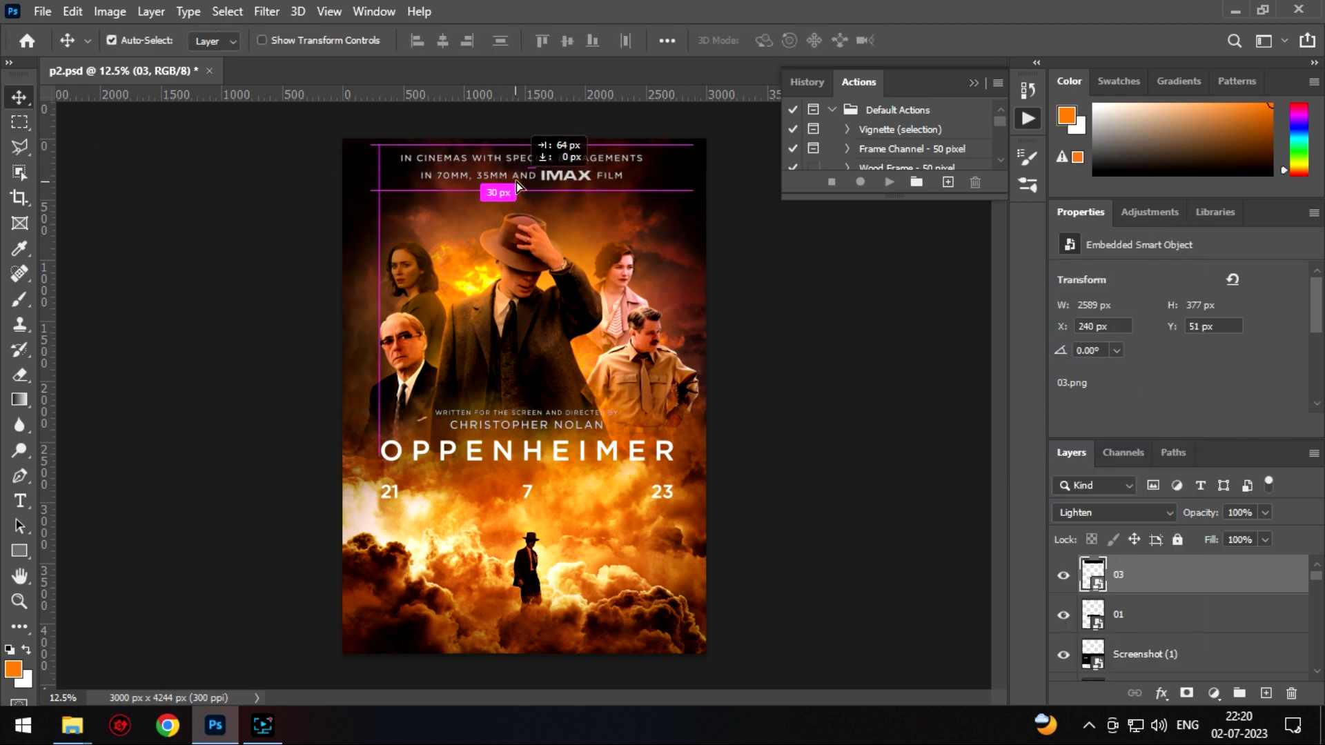
# - Place the SHOT WITH IMAX FILM CAMERAS banner near the bottom in Lighten, with logos screened beneath
pyautogui.hotkey('ctrl', 'v')
pyautogui.hotkey('ctrl', 't')
pyautogui.moveTo(726, 617); pyautogui.dragTo(761, 628)
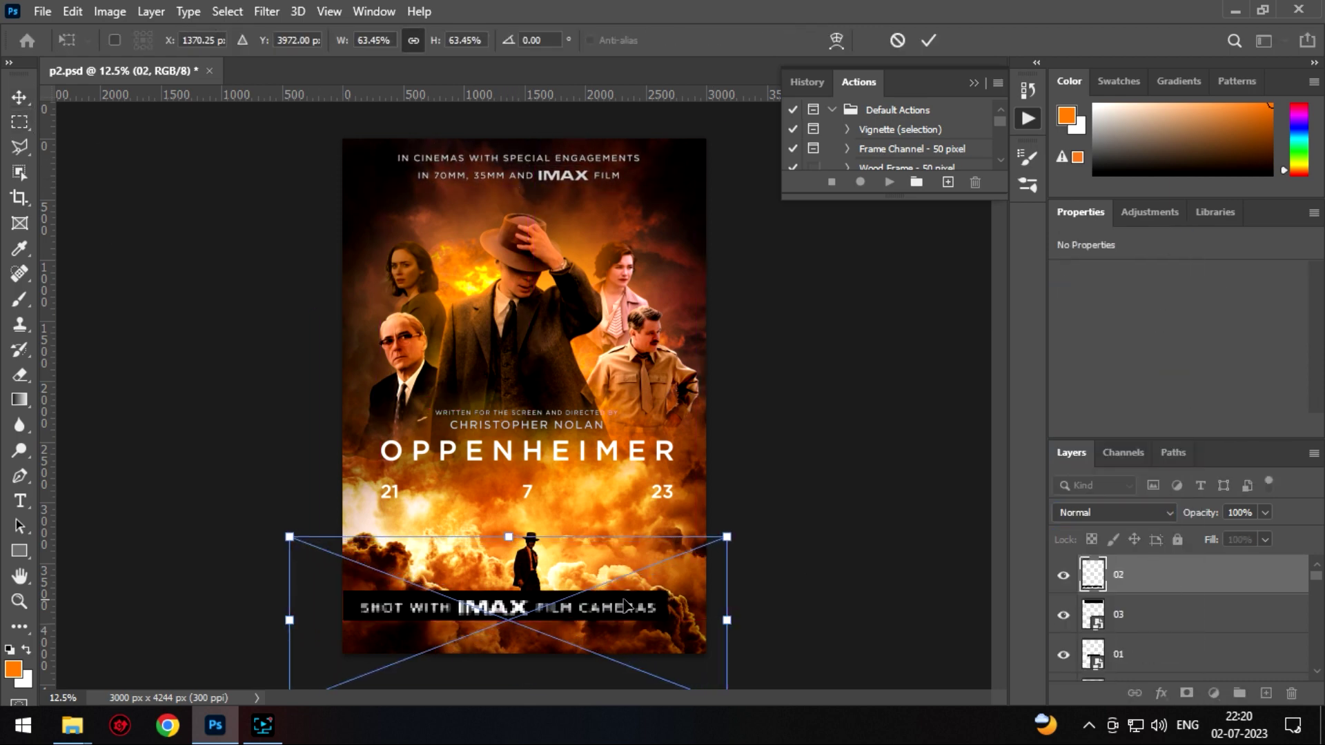
pyautogui.press('Return')
pyautogui.moveTo(627, 607); pyautogui.dragTo(639, 610)
pyautogui.click(1113, 512)
pyautogui.click(1067, 376)
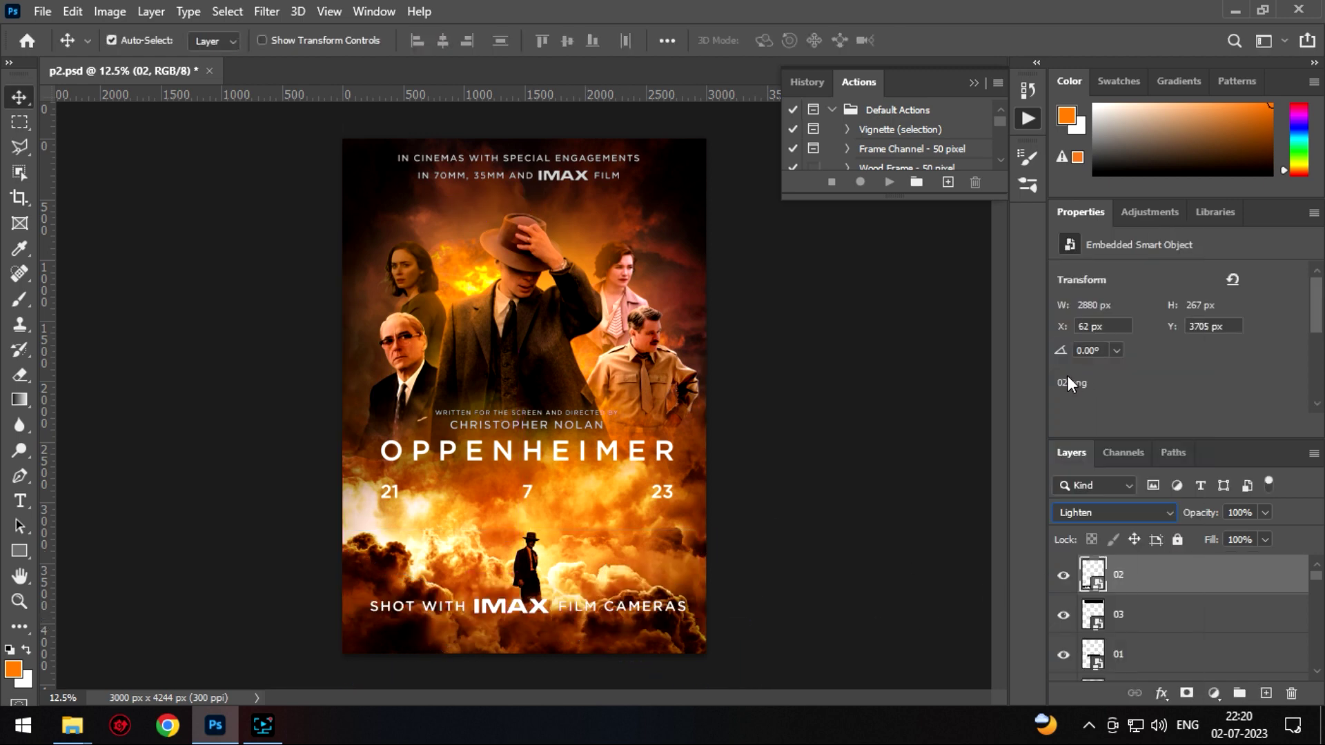
pyautogui.click(1113, 513)
pyautogui.click(1103, 378)
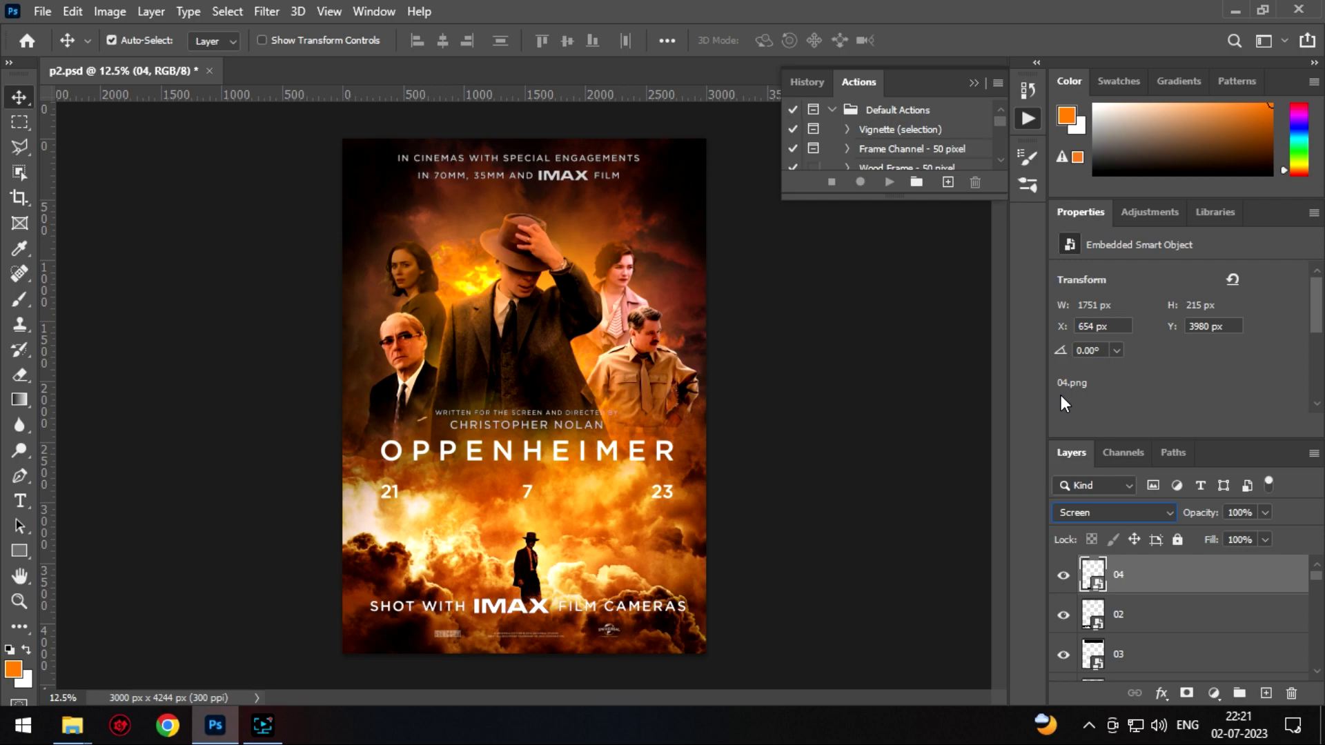